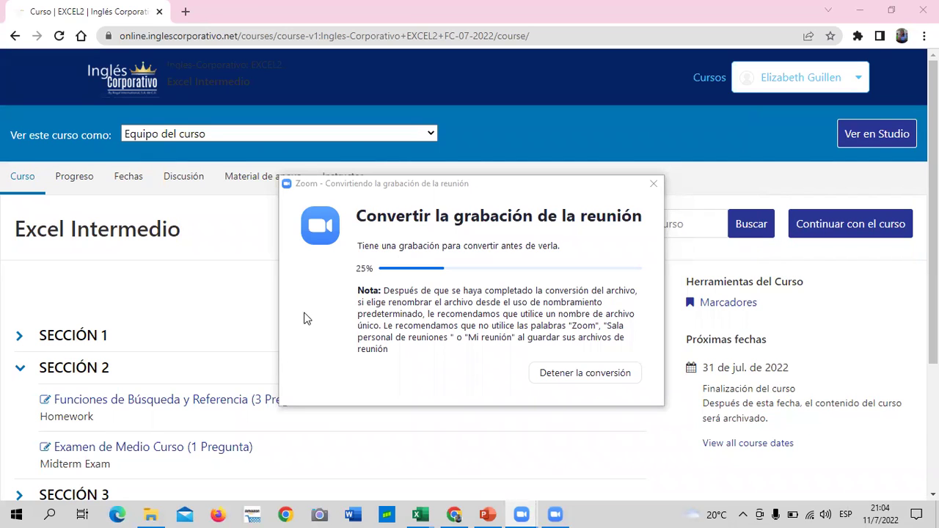
- Open the Funciones de Búsqueda y Referencia (3 Preguntas) homework under Sección 2 of the course
click(195, 411)
scroll(310, 320, down, 1)
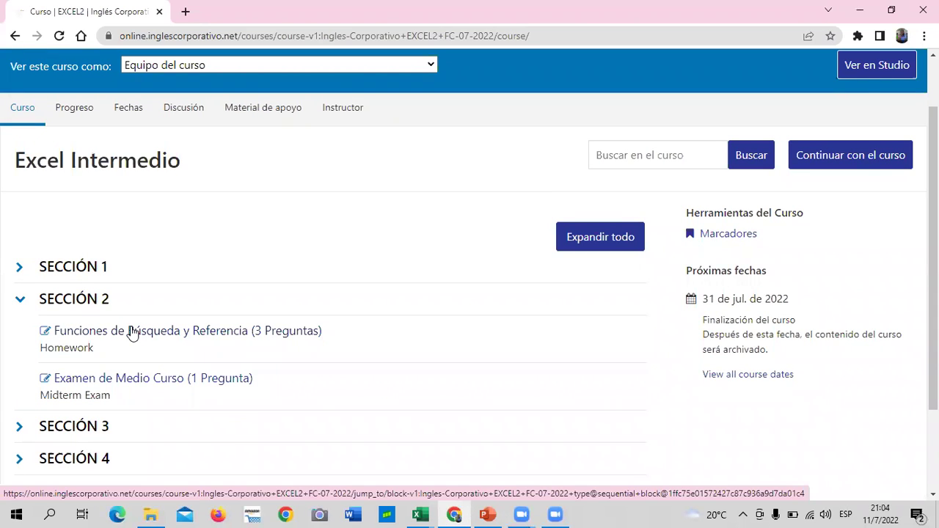
click(132, 333)
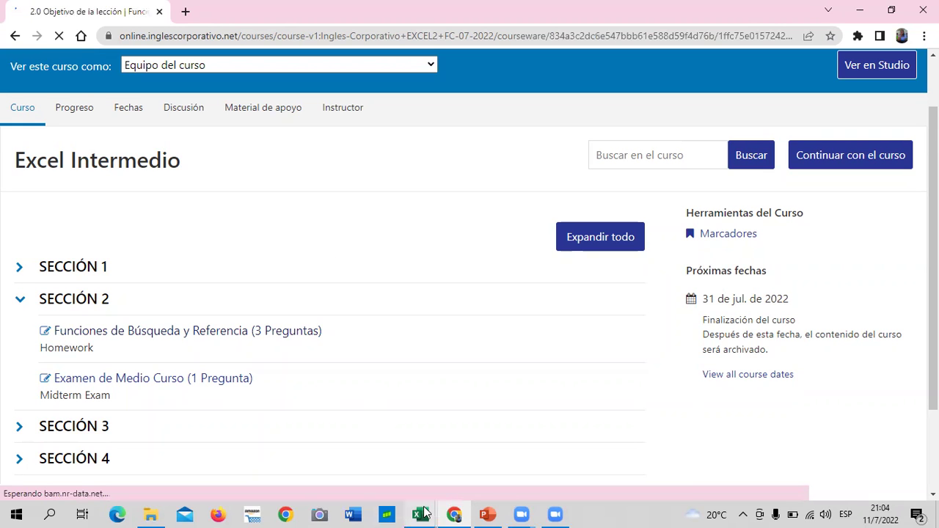
mouse_move(421, 513)
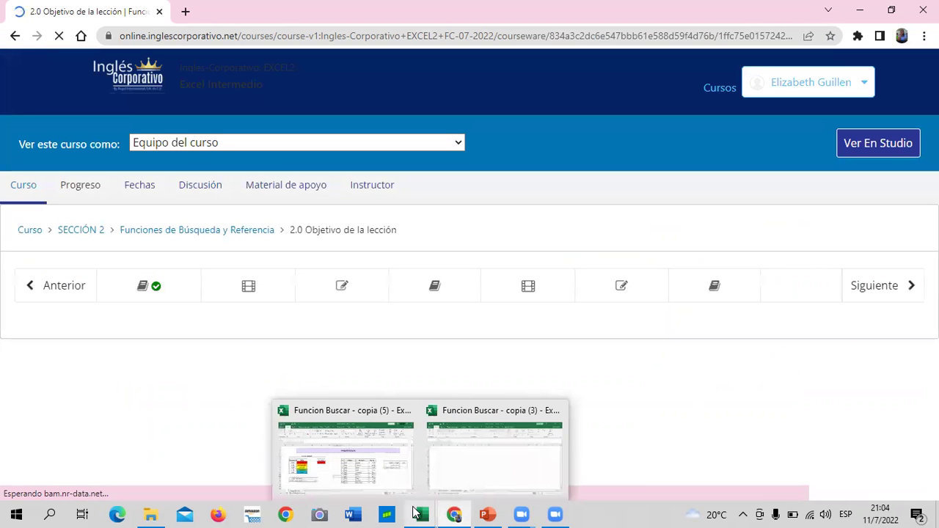
scroll(448, 353, down, 1)
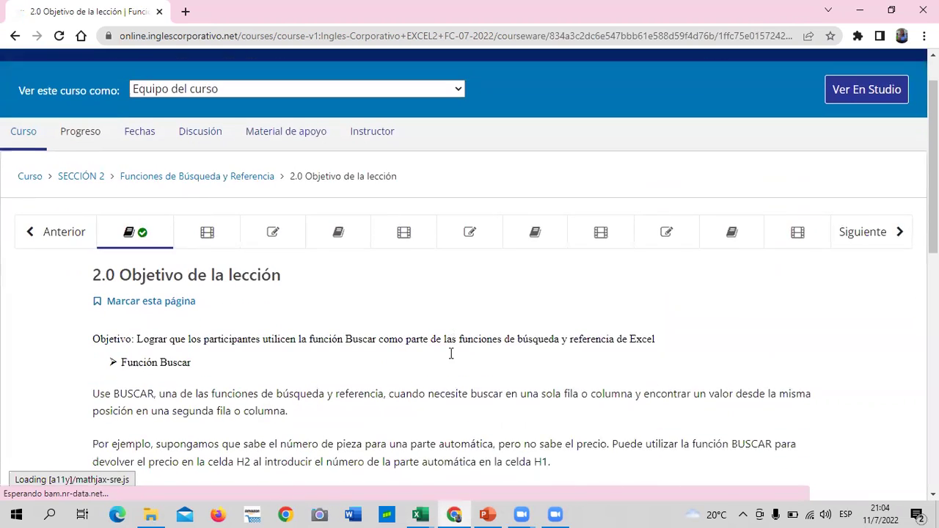
scroll(450, 358, down, 2)
scroll(450, 356, down, 2)
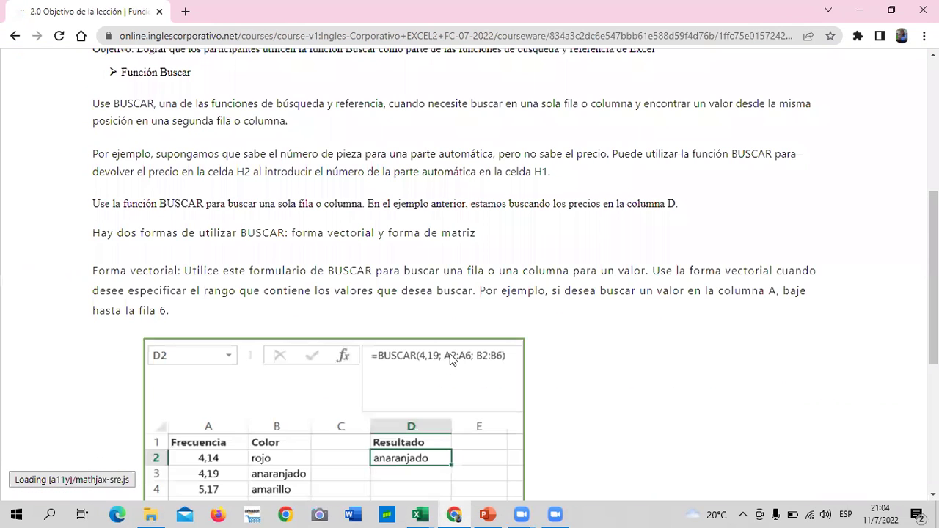
scroll(473, 357, down, 4)
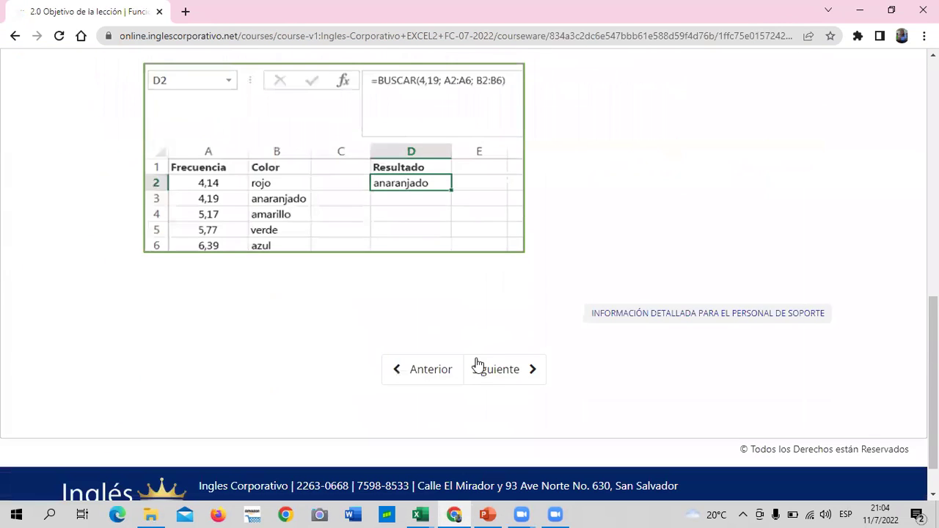
scroll(475, 361, up, 5)
scroll(477, 361, up, 2)
scroll(477, 360, up, 1)
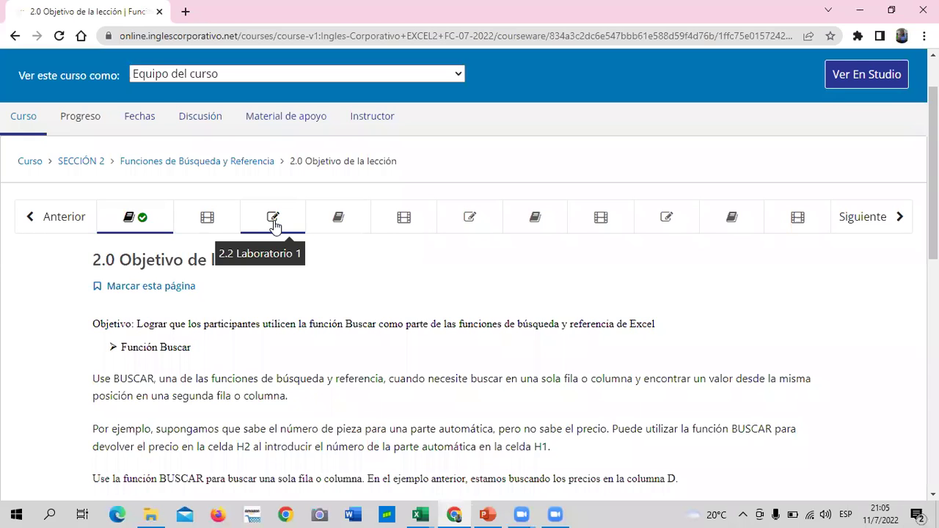
click(273, 220)
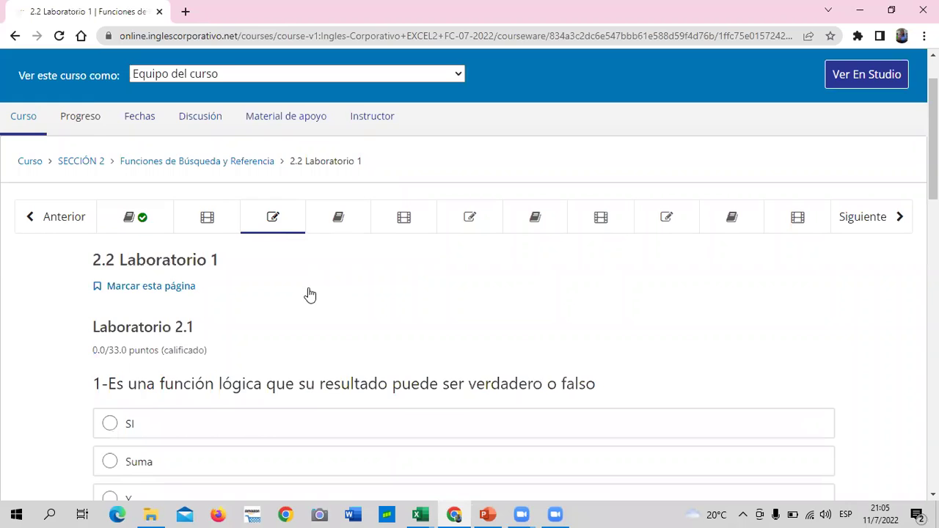
scroll(308, 295, down, 4)
scroll(296, 304, down, 3)
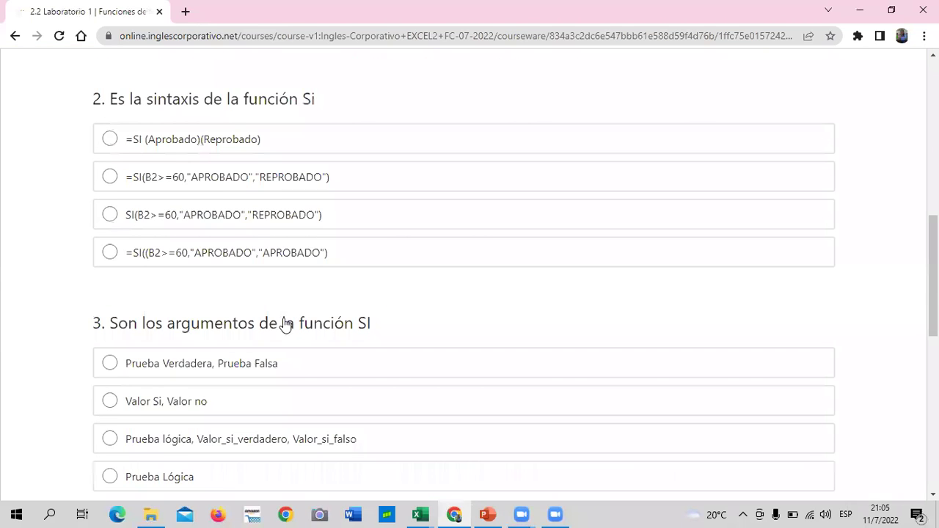
scroll(285, 323, down, 4)
scroll(275, 326, down, 2)
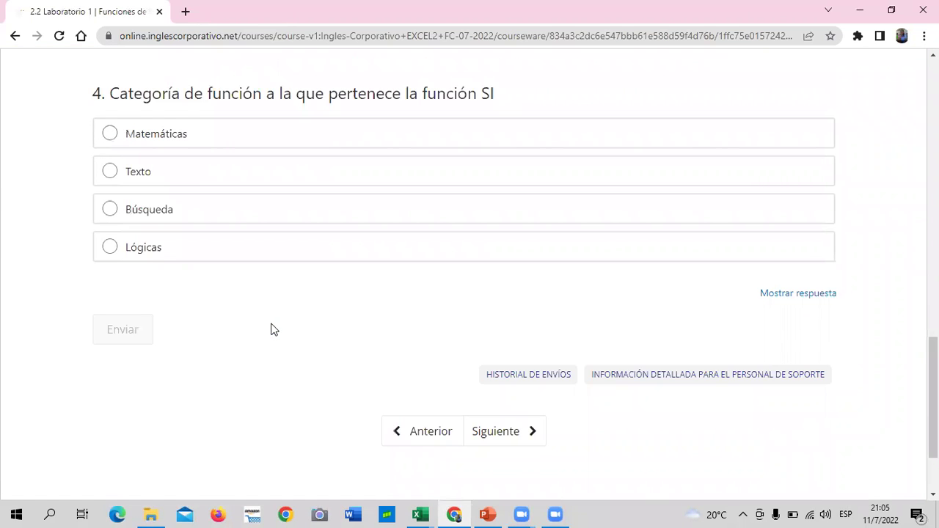
scroll(271, 330, up, 1)
scroll(270, 344, up, 1)
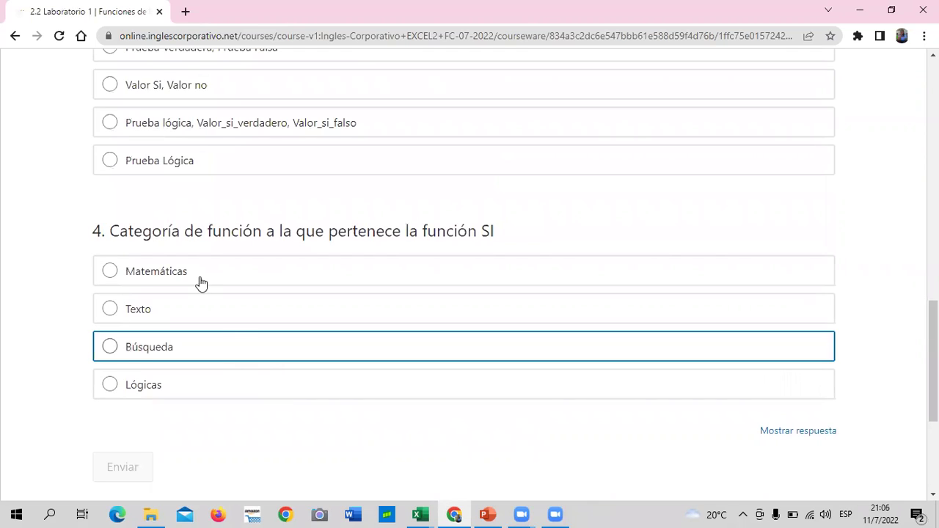
scroll(366, 147, up, 3)
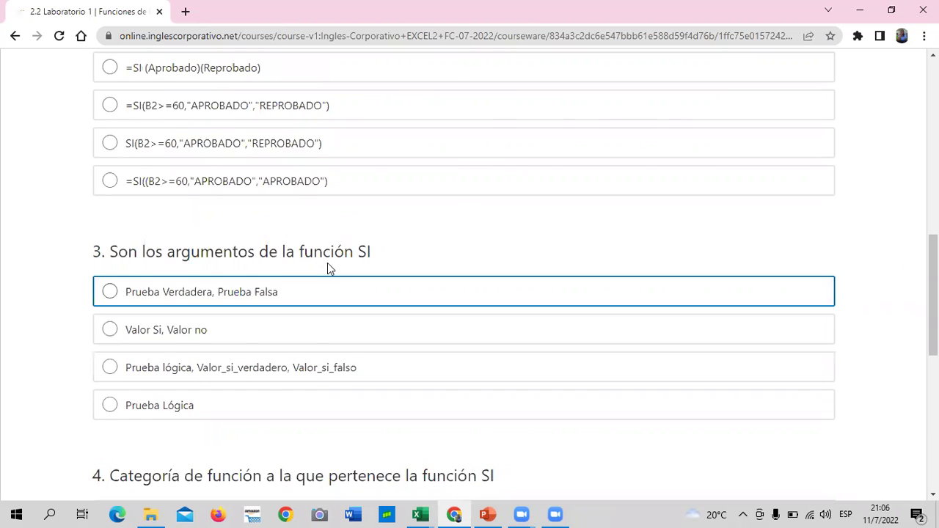
scroll(327, 266, up, 1)
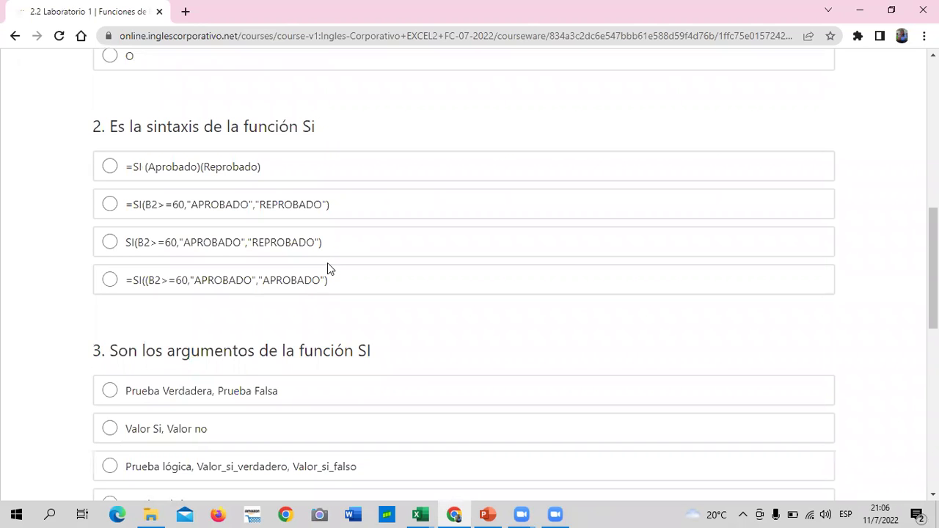
click(327, 262)
click(176, 311)
scroll(267, 280, up, 2)
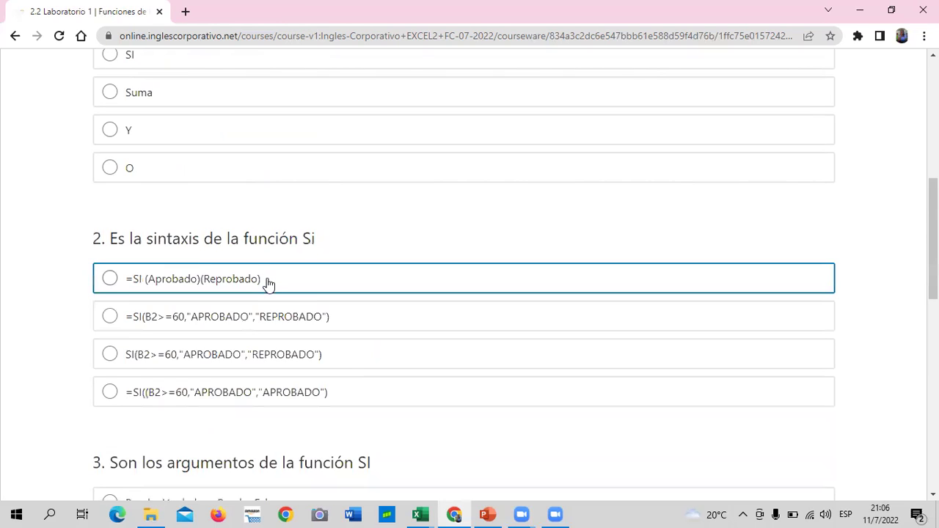
scroll(268, 283, up, 3)
scroll(268, 212, up, 1)
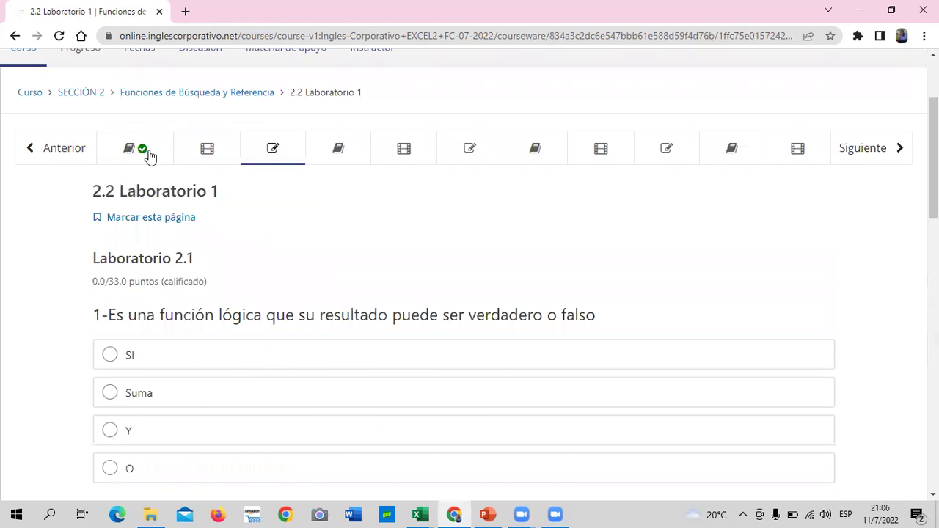
click(148, 154)
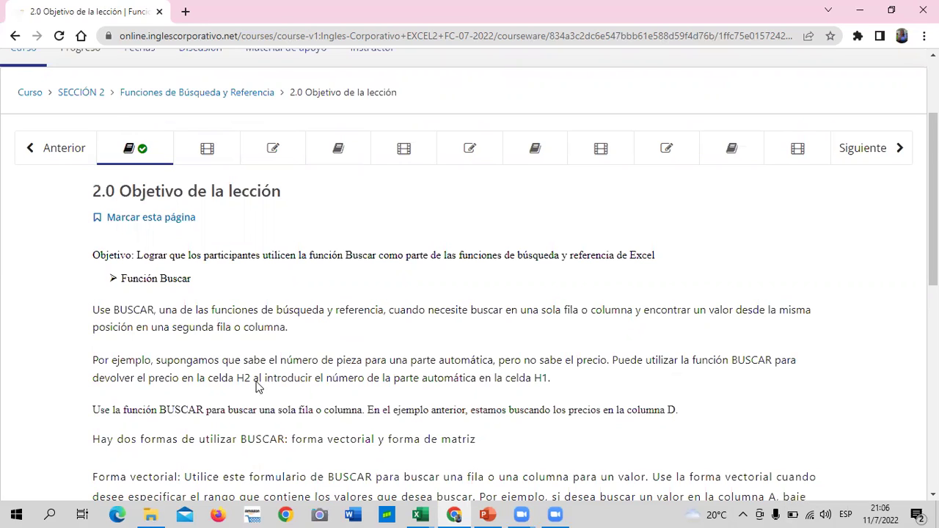
scroll(256, 388, down, 1)
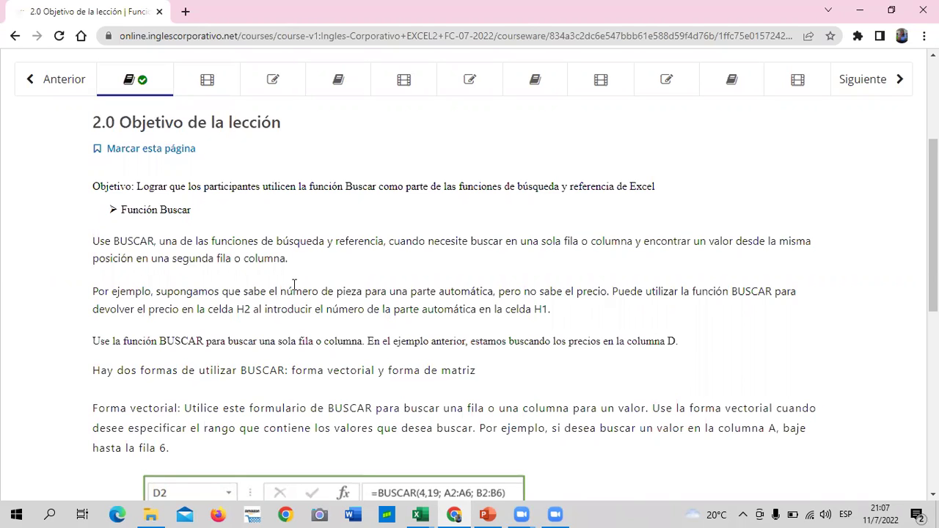
scroll(51, 258, down, 1)
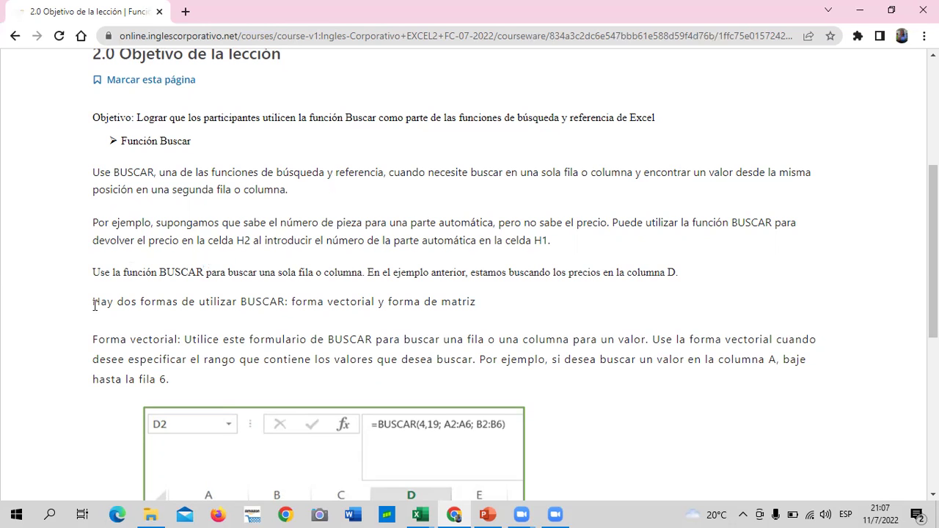
scroll(95, 305, down, 1)
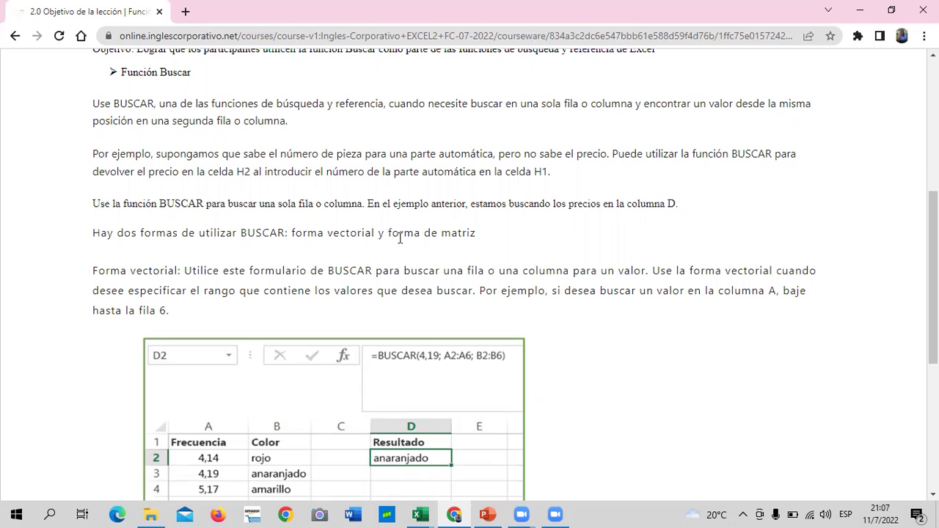
scroll(476, 229, down, 1)
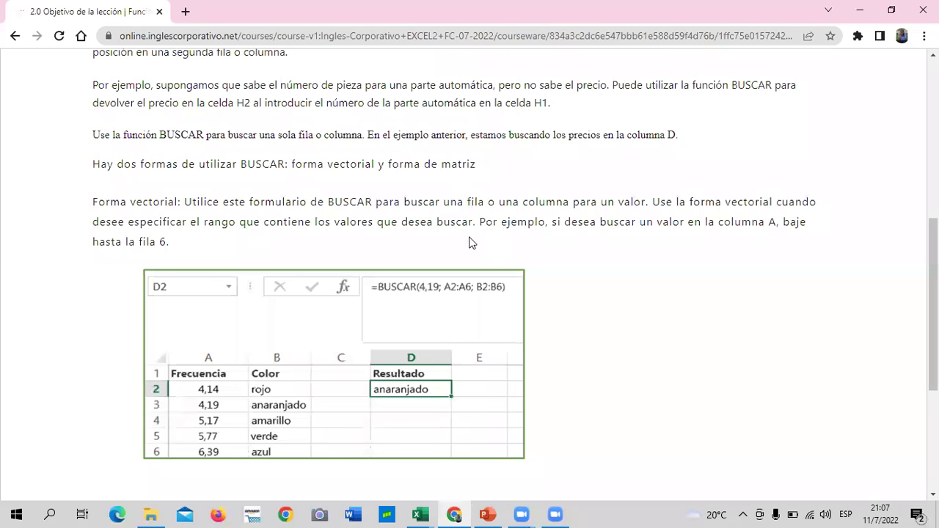
scroll(470, 242, down, 2)
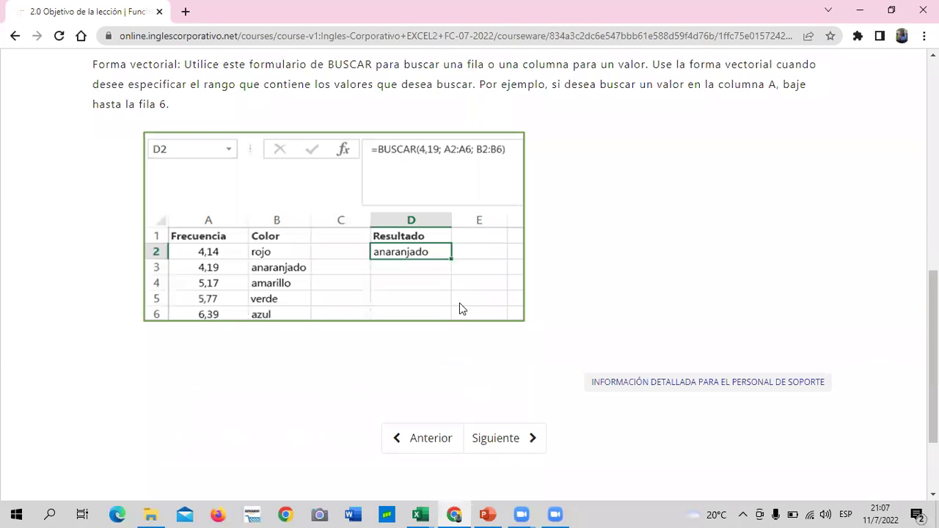
- Start the BUSCAR deck's slide show from the 'Función BUSCAR de forma vectorial' slide
click(486, 513)
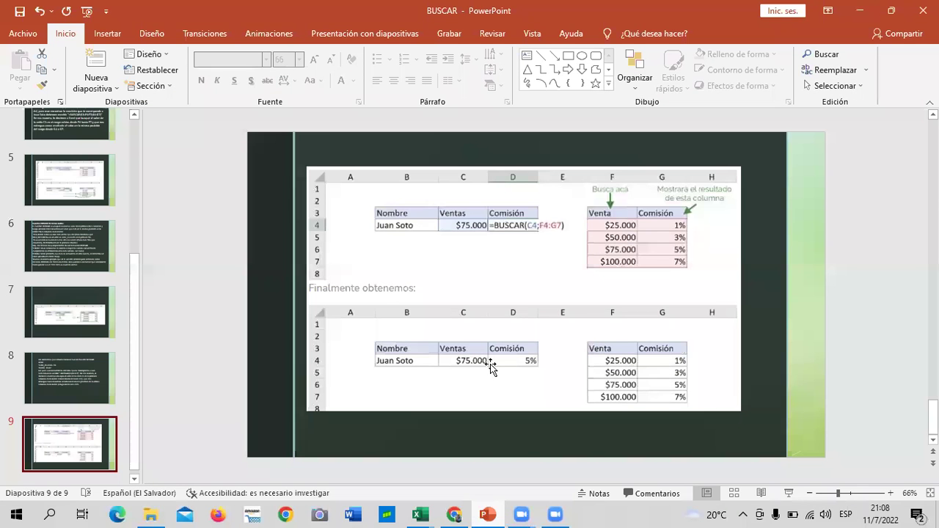
scroll(59, 314, up, 1)
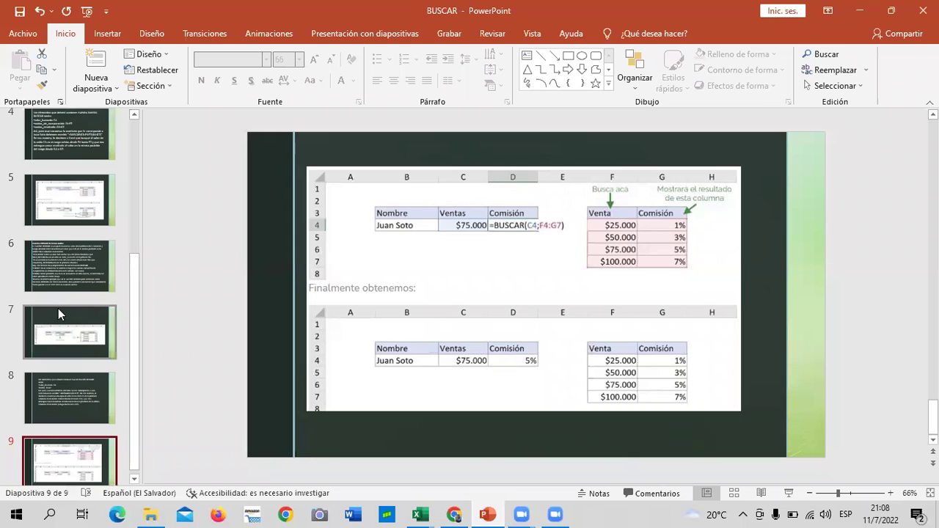
scroll(59, 314, up, 3)
scroll(58, 308, up, 4)
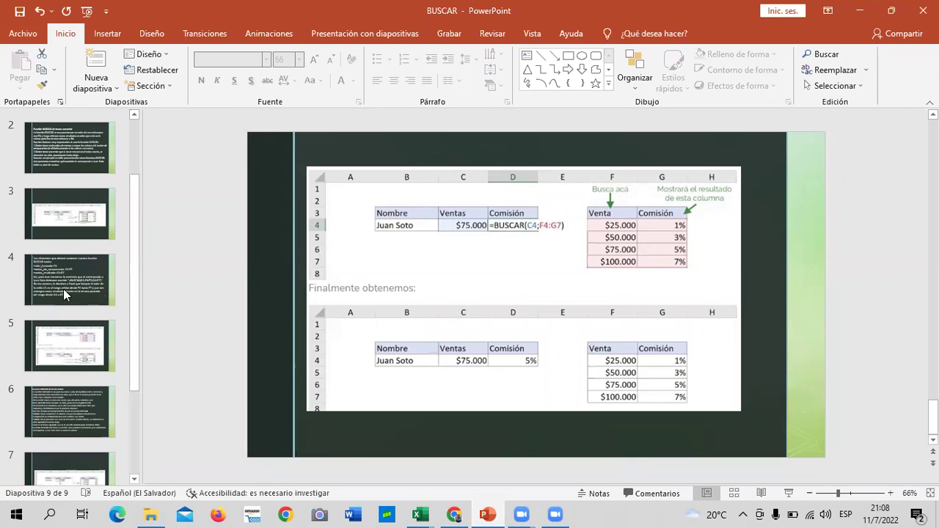
click(65, 139)
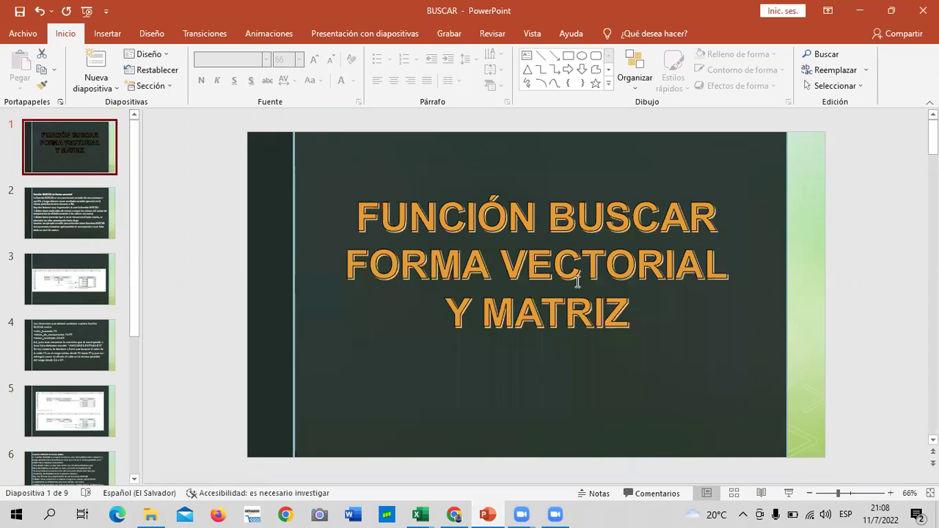
click(66, 204)
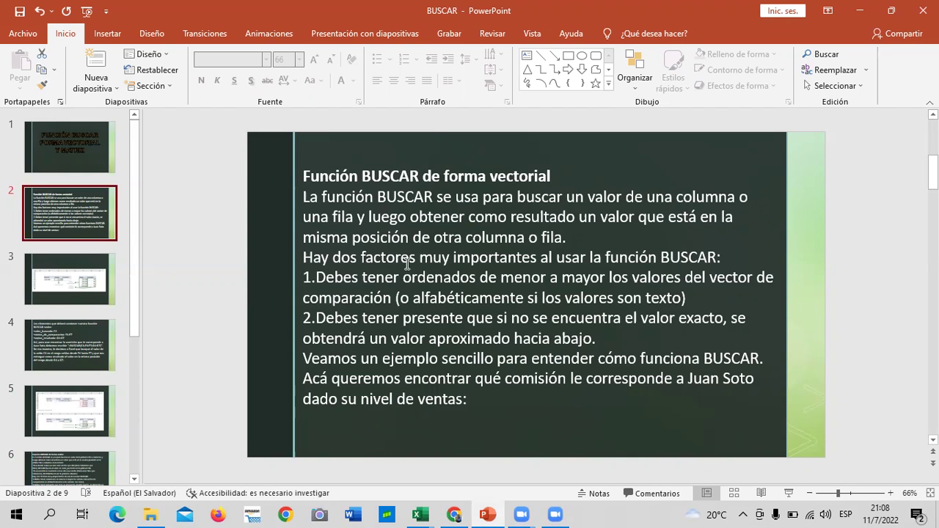
click(789, 497)
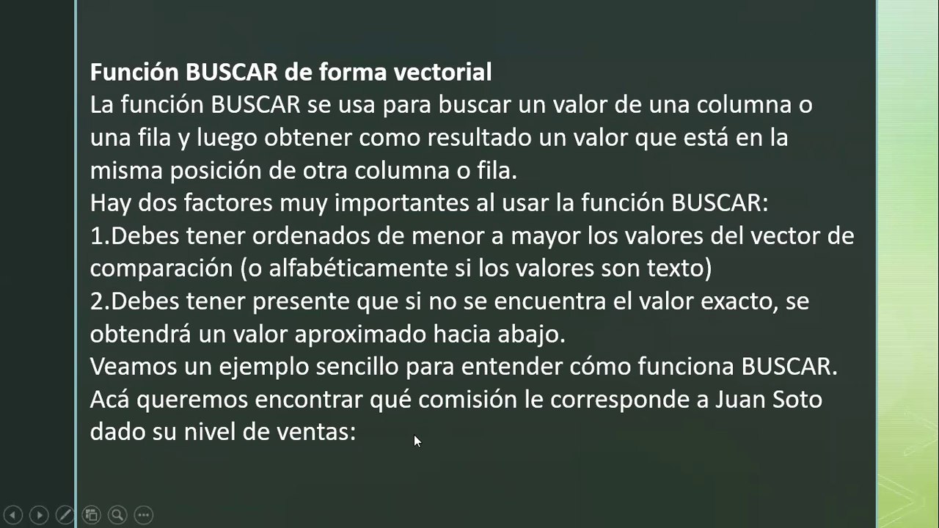
- Advance past the table and argument slides to the =BUSCAR(C4;F4:F7;G4:G7) example returning 5%
click(436, 435)
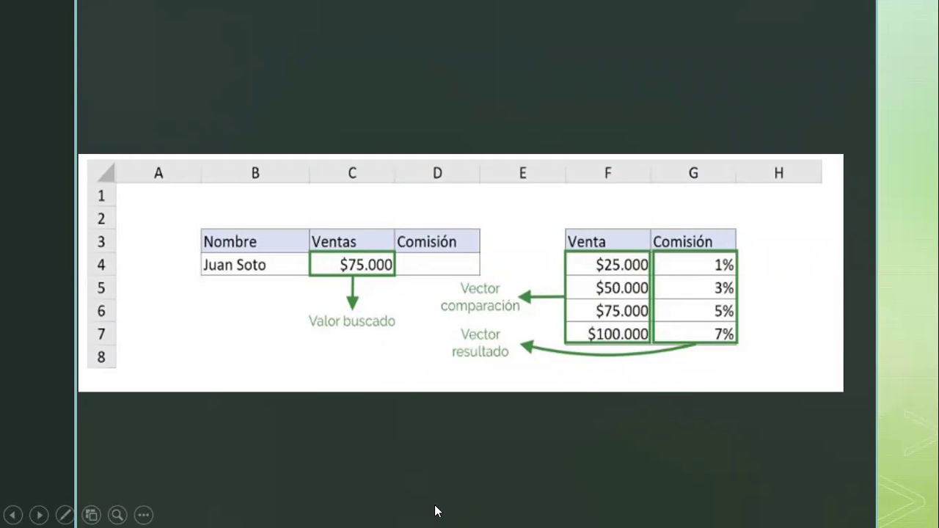
click(488, 496)
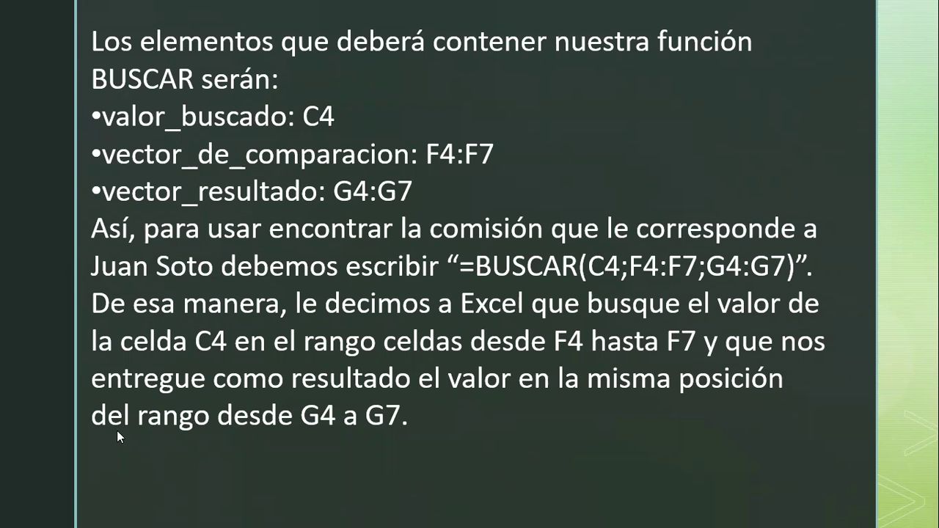
click(517, 458)
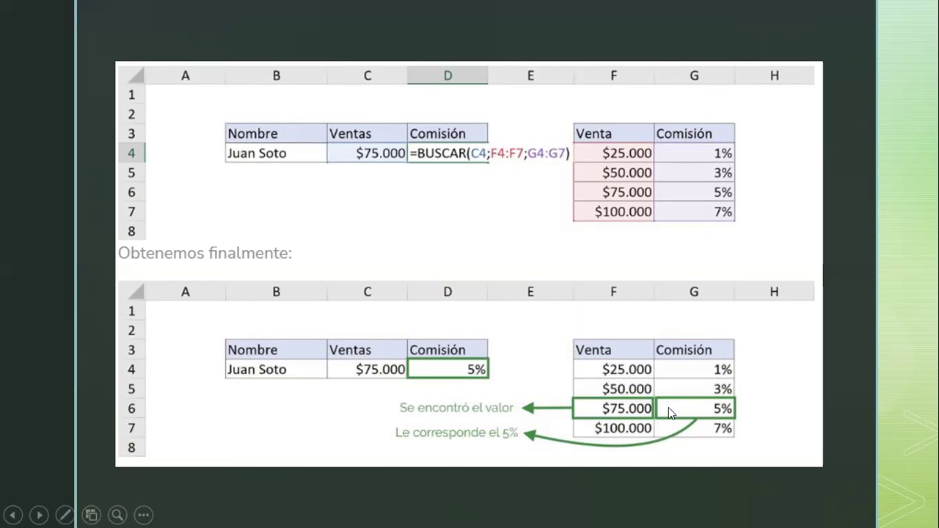
- Advance the slideshow to the 'Función BUSCAR de forma matriz' slide
click(787, 421)
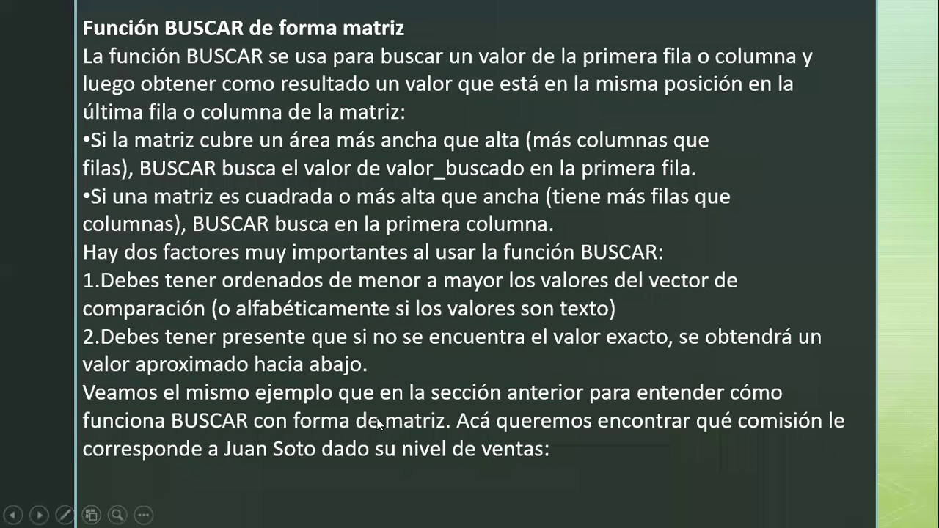
- Advance through the array-form table, arguments and =BUSCAR(C4;F4:G7) 5% result slides
click(583, 376)
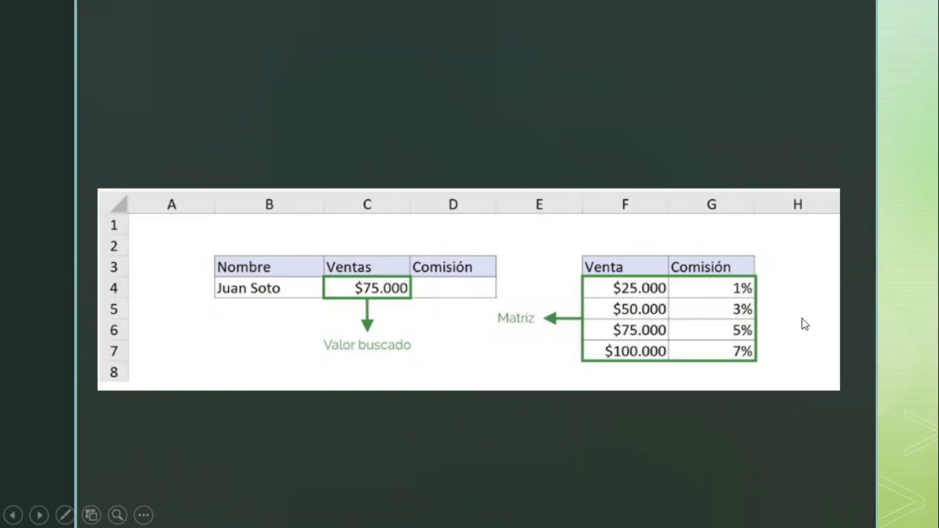
click(555, 447)
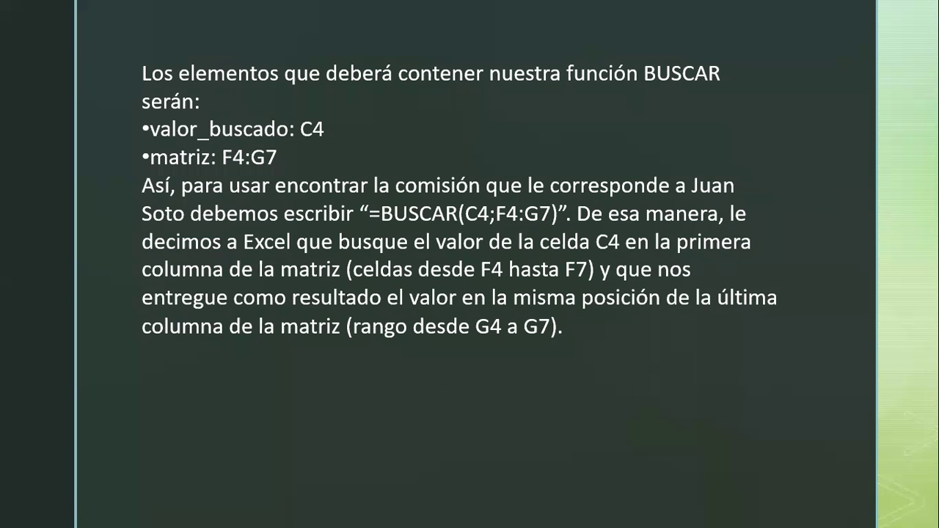
click(586, 239)
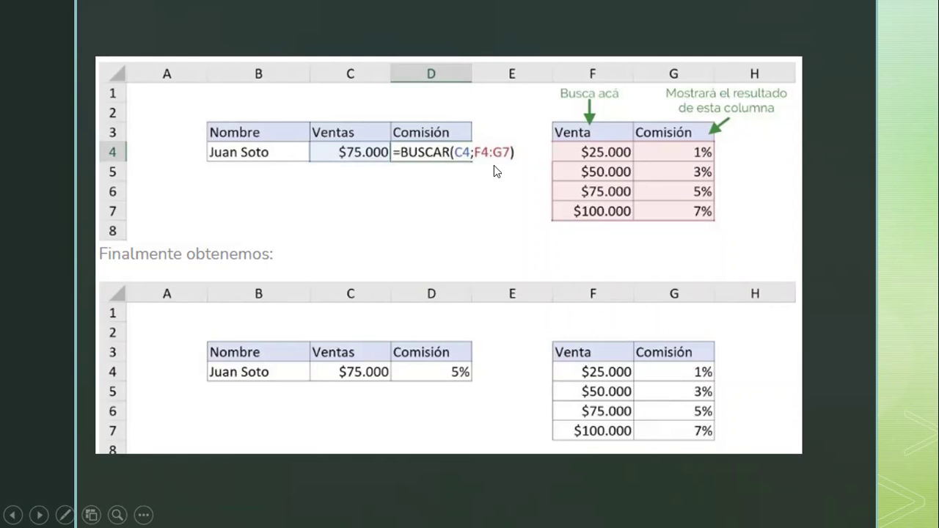
- End the slide show and return to the deck's editing view on slide 9
click(601, 486)
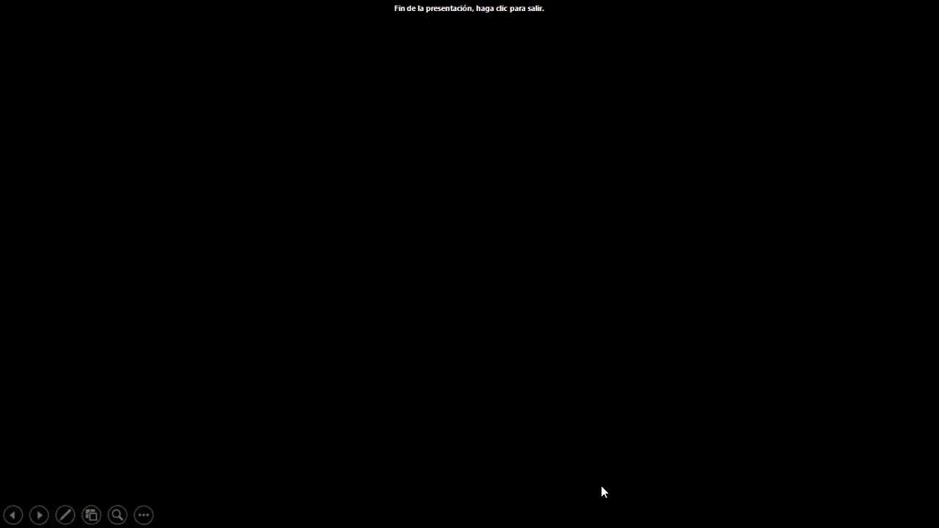
click(565, 399)
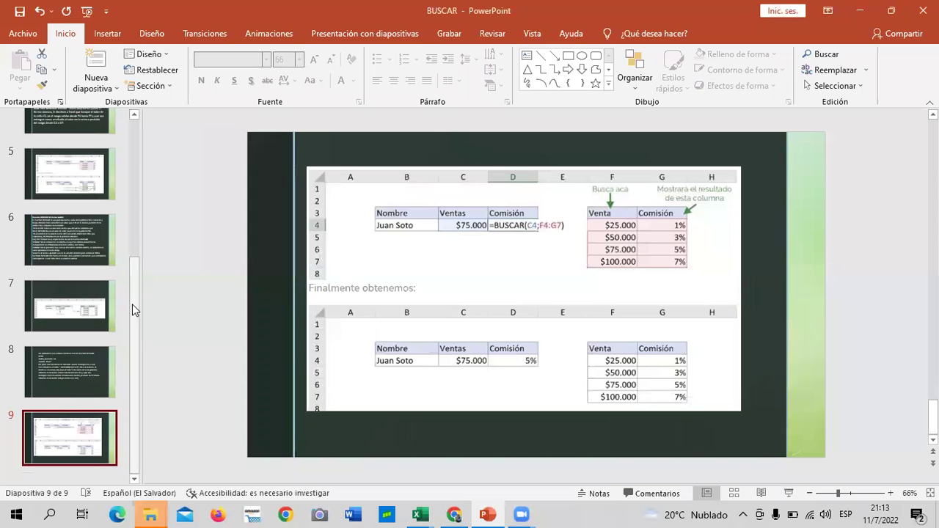
drag(132, 297, 130, 234)
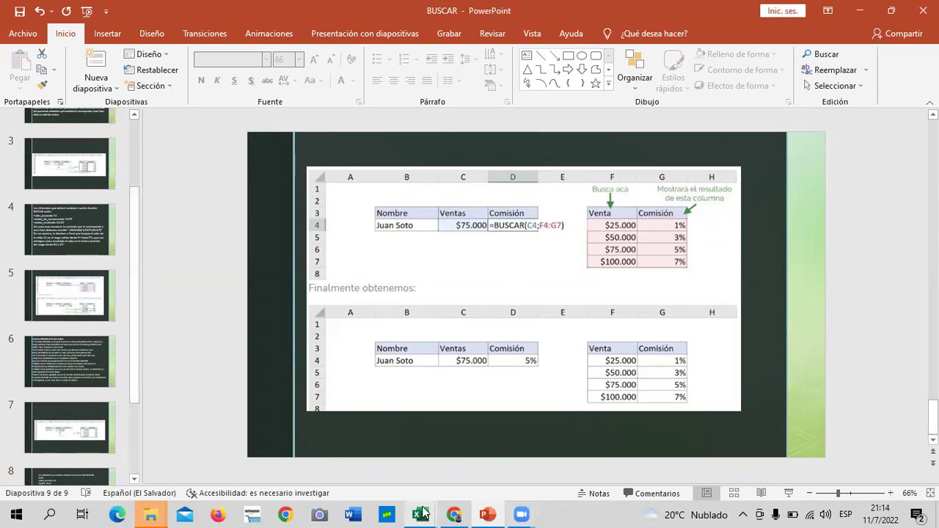
mouse_move(423, 513)
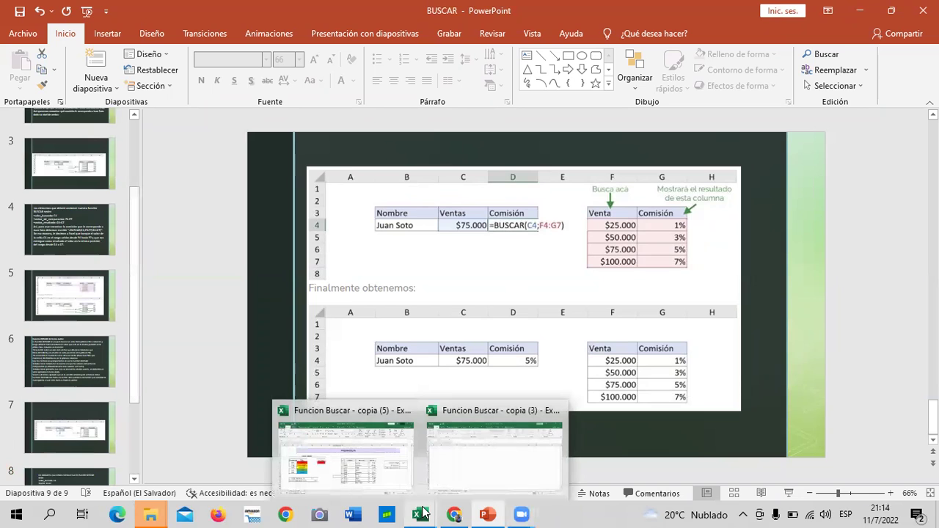
- Switch to the Función BUSCAR sheet of the Funcion Buscar - copia (3) workbook
click(349, 470)
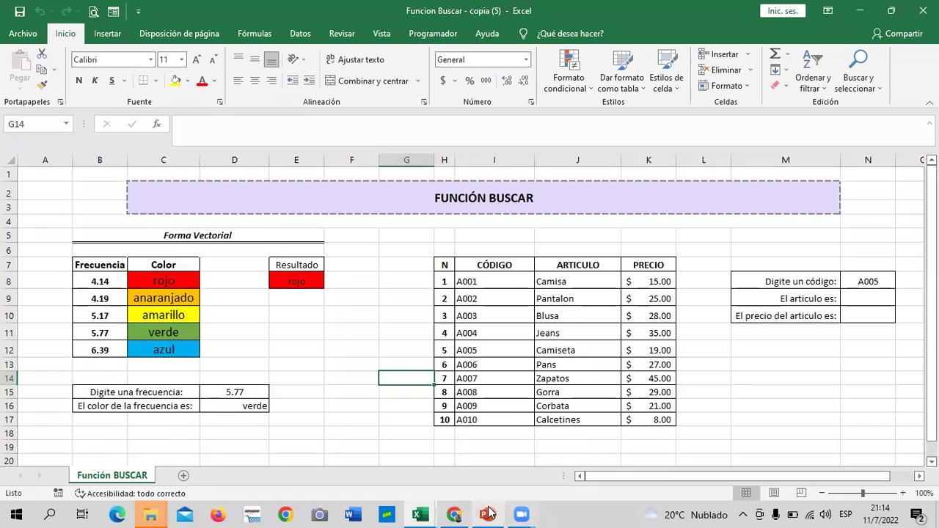
mouse_move(420, 513)
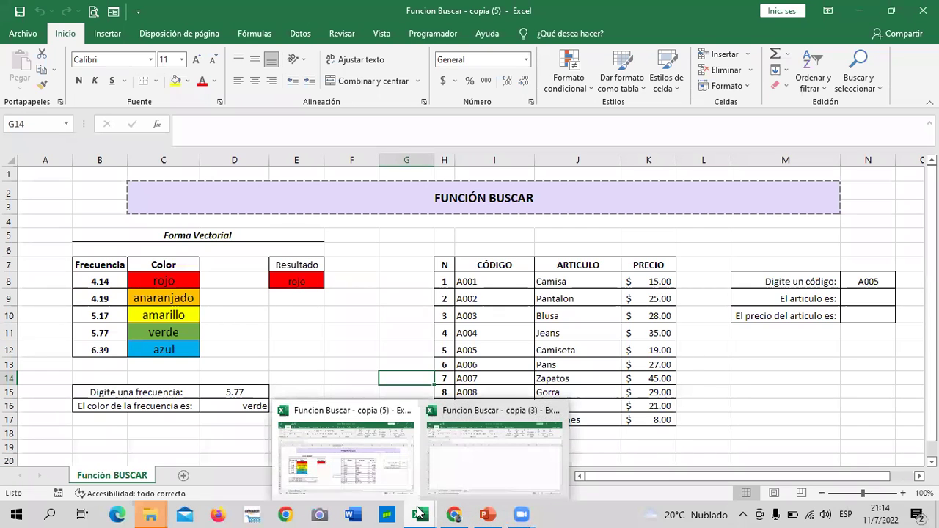
click(484, 463)
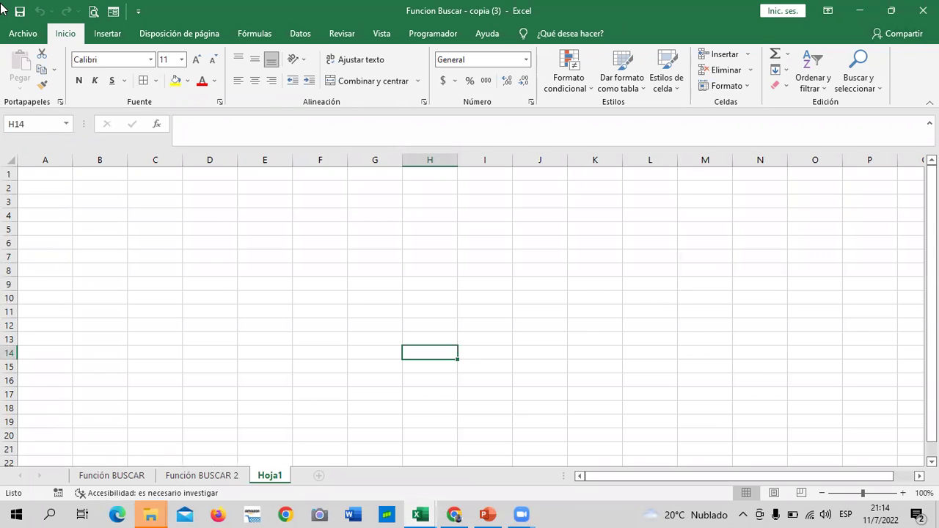
click(100, 476)
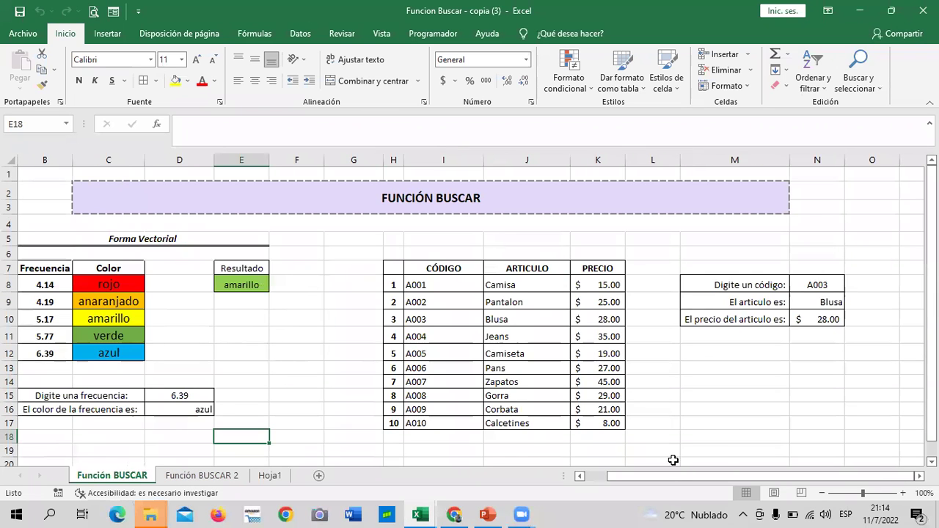
drag(673, 476, 650, 476)
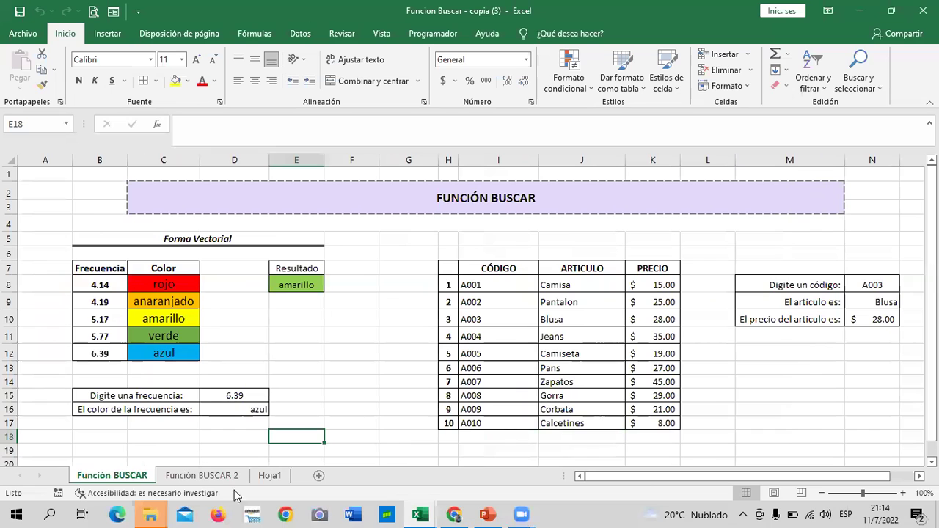
- Inspect cells E8, D16, N8 and N9, where =BUSCAR(N8;I8:J17) returns Blusa
click(296, 284)
click(251, 412)
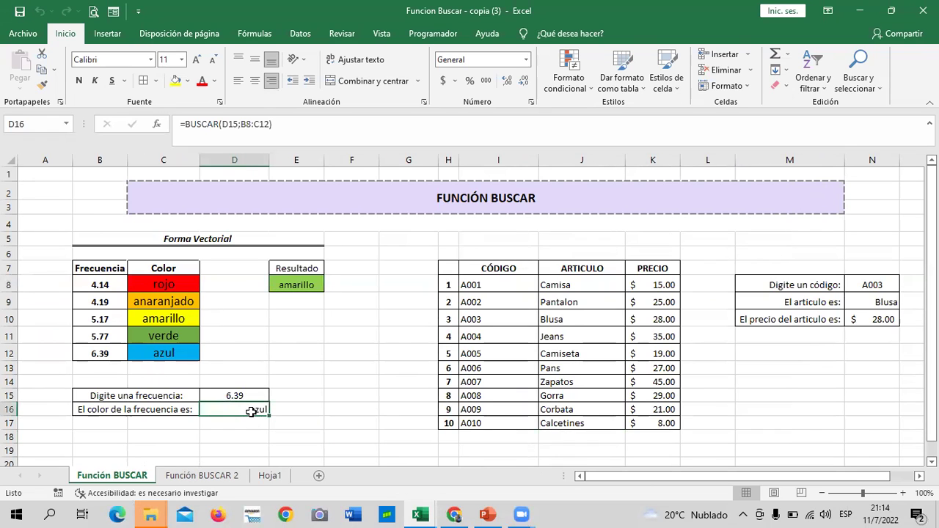
click(867, 287)
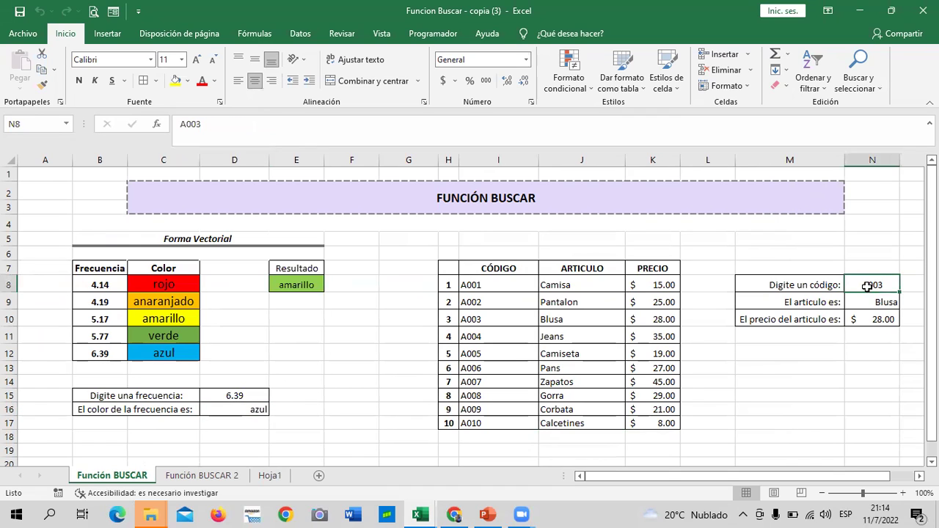
click(859, 300)
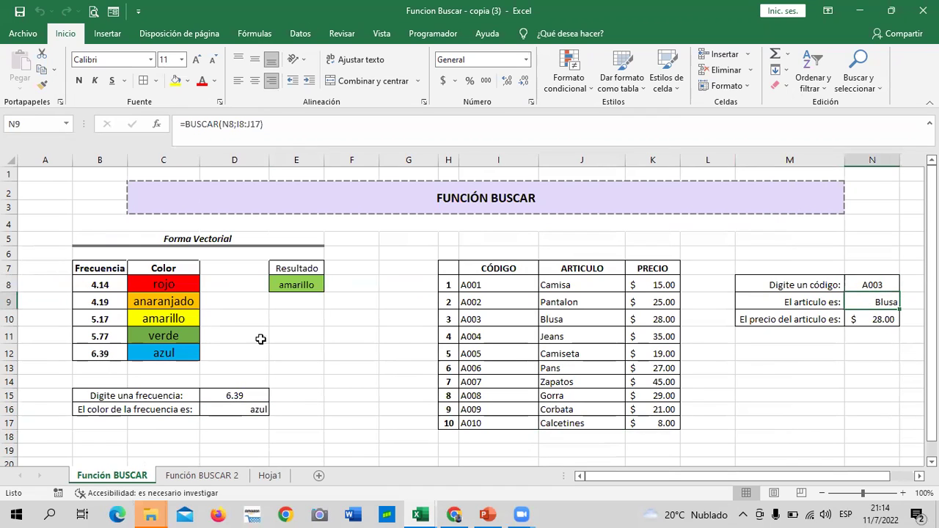
- On the Función BUSCAR 2 sheet, delete the =BUSCAR(C4;G4:H7) formula from D4
click(210, 479)
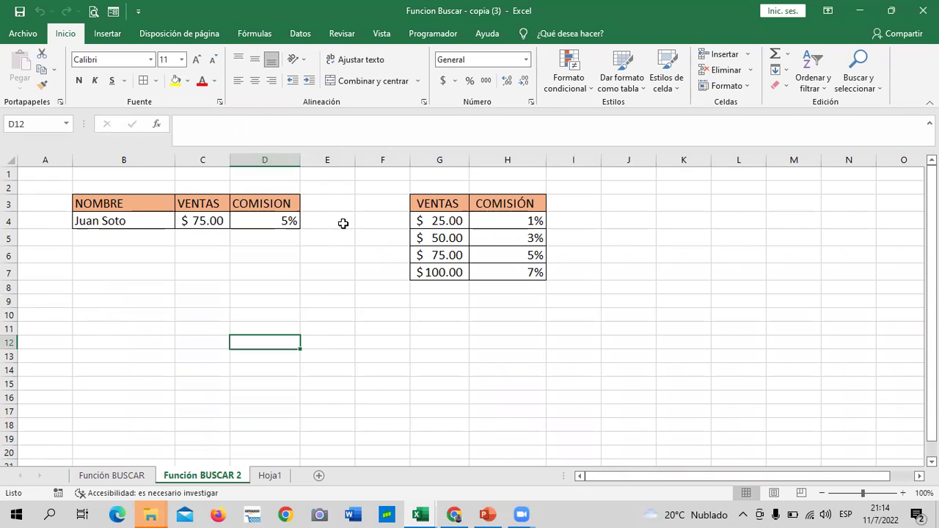
click(343, 222)
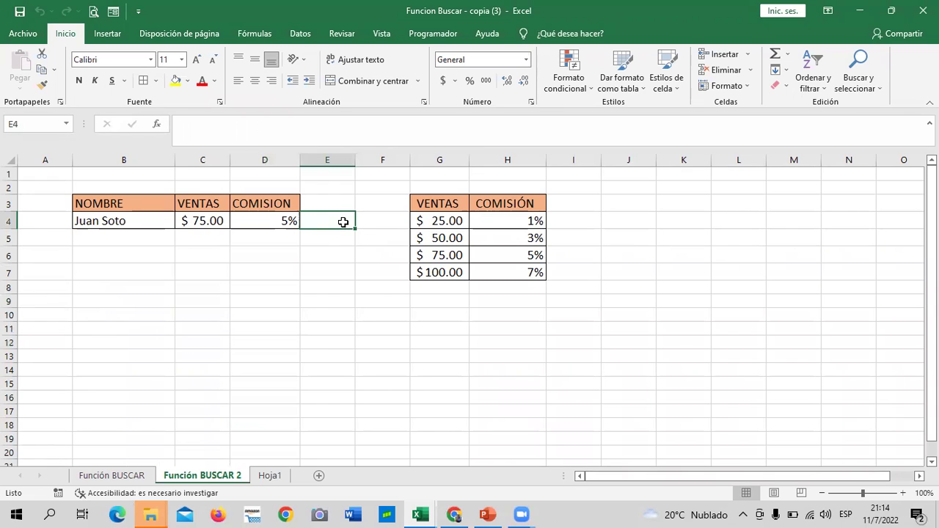
click(270, 219)
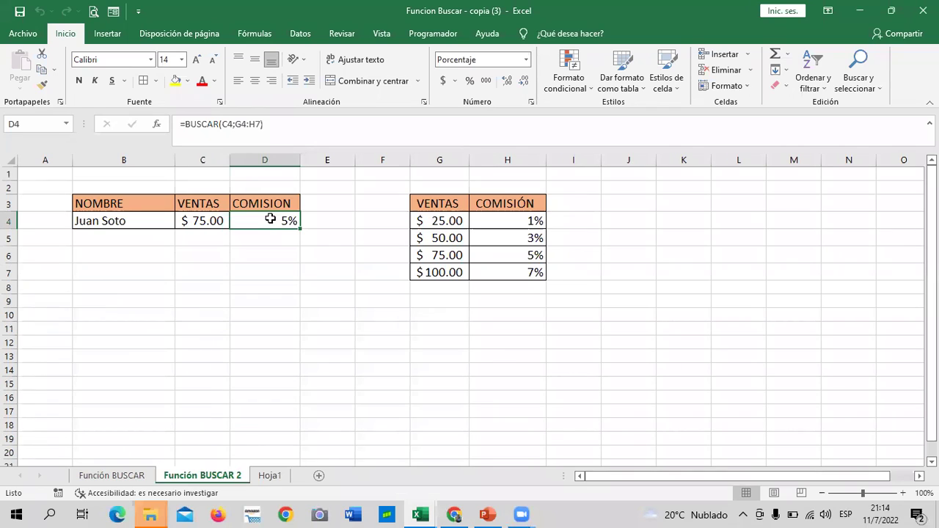
click(593, 398)
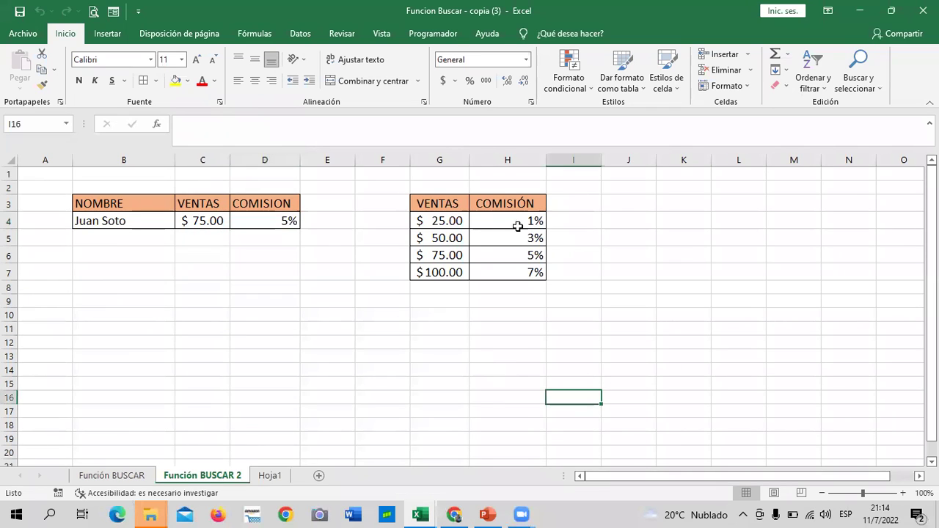
click(275, 213)
drag(286, 125, 133, 125)
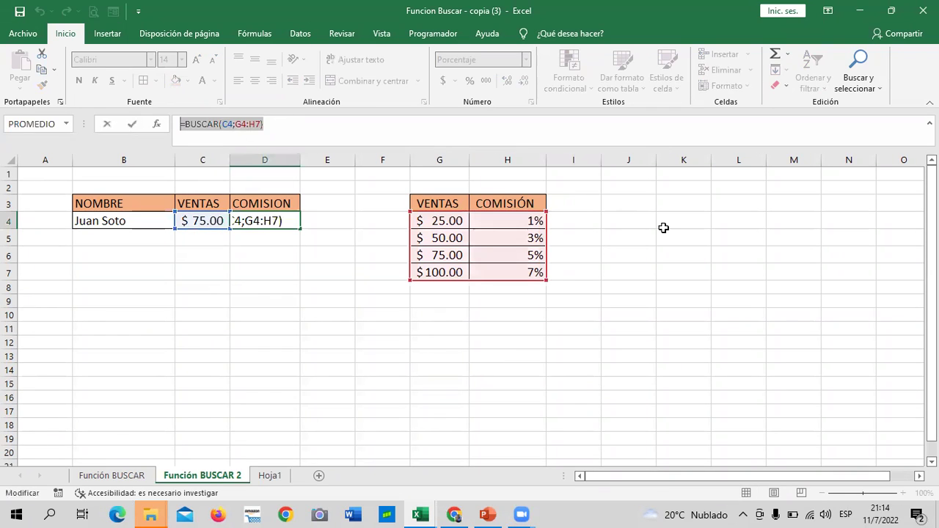
key(Delete)
click(466, 380)
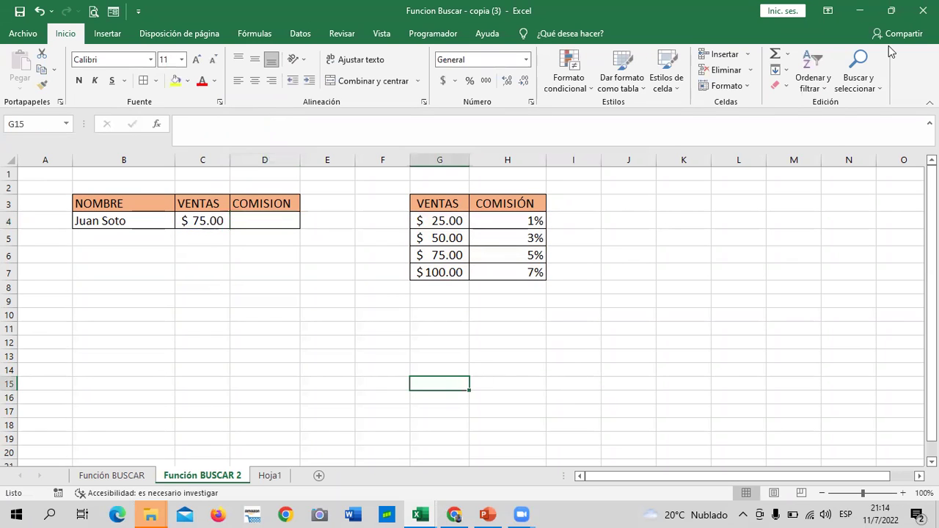
- Start a =BUSCAR formula in cell D4 from the function suggestions
click(258, 222)
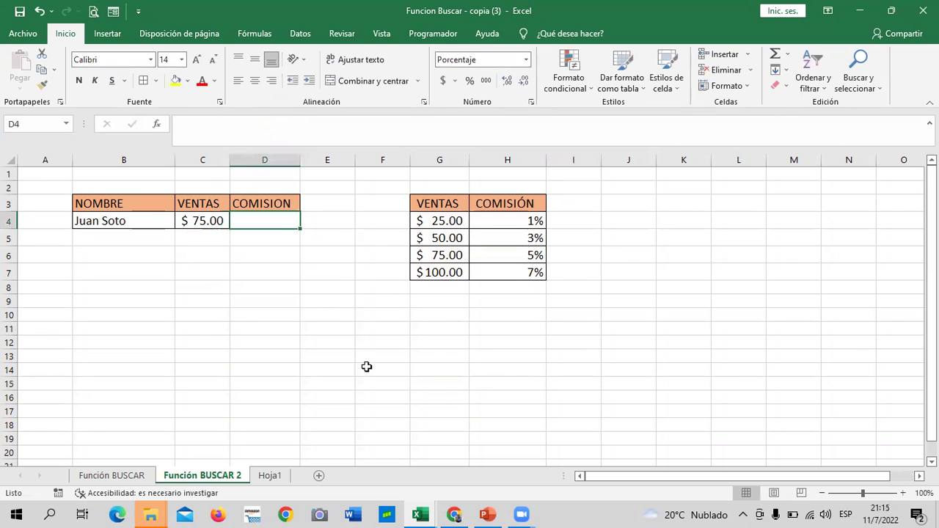
click(264, 340)
click(258, 215)
text(=BUSCAR)
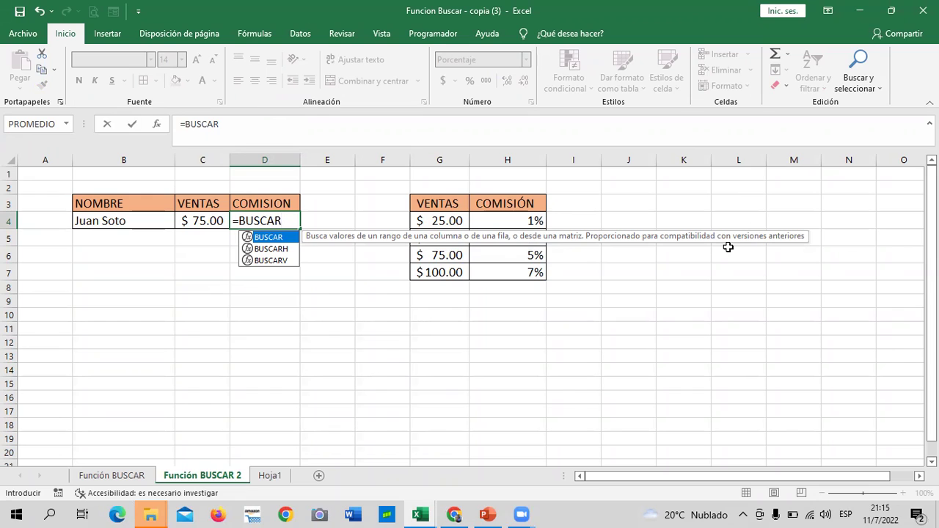
double_click(287, 239)
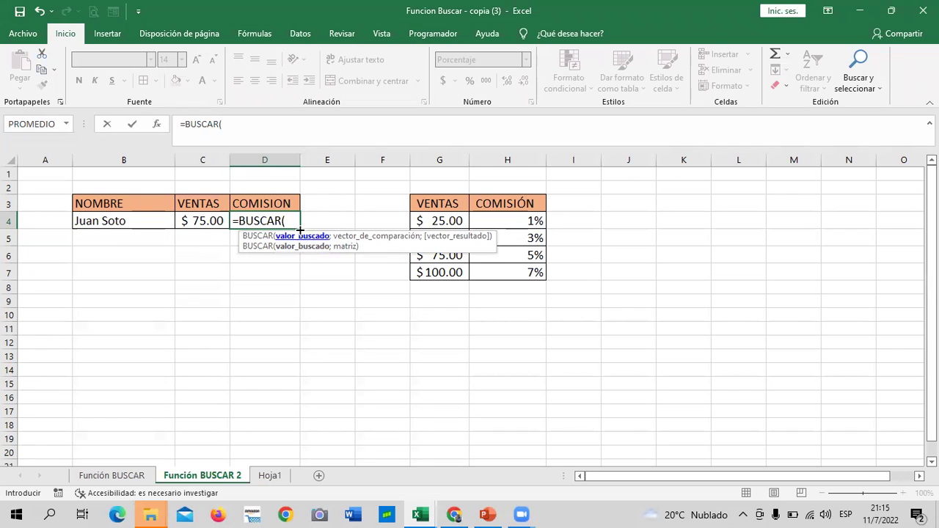
- Complete the formula as =BUSCAR(C4;G4:G7;H4:H7) and enter it
click(201, 220)
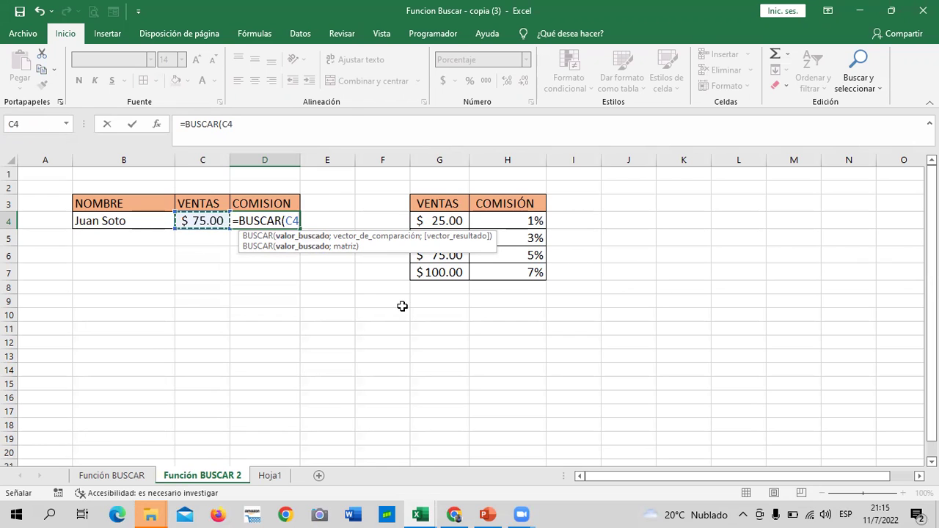
text(;)
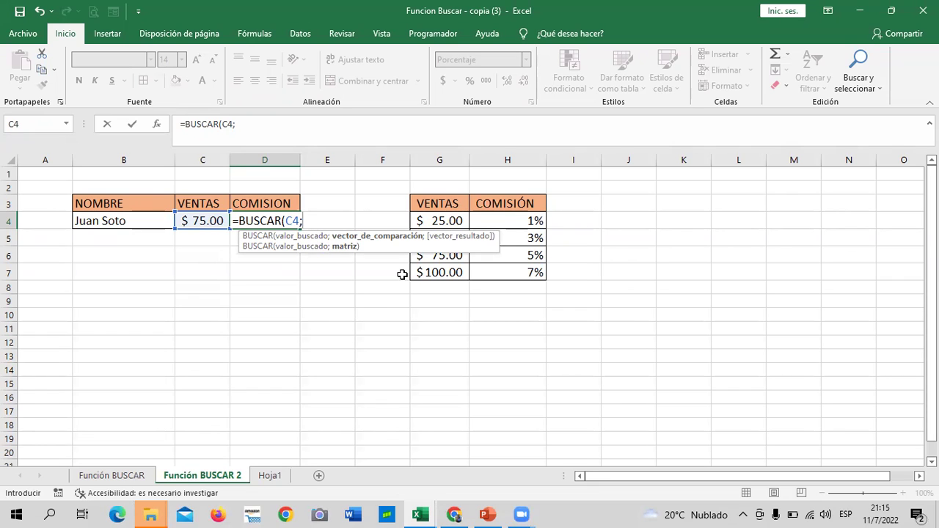
click(455, 219)
drag(456, 219, 449, 269)
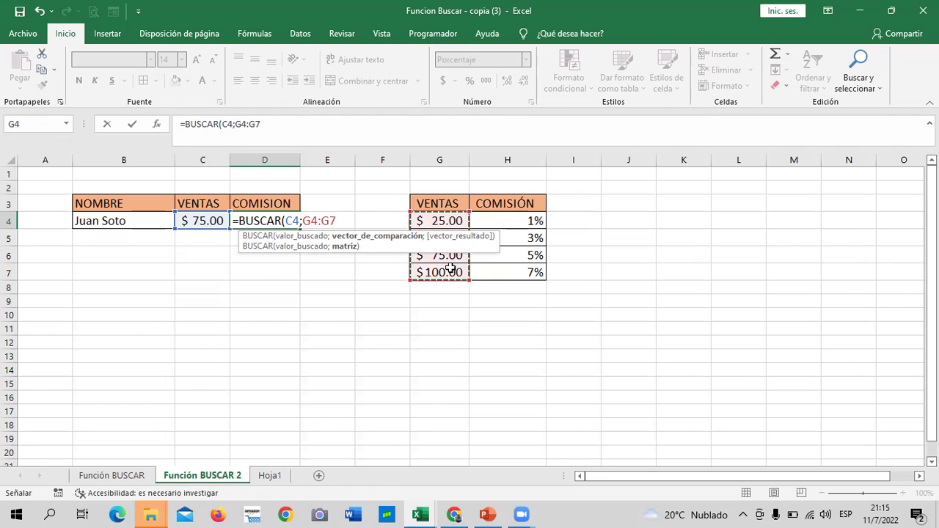
text(;)
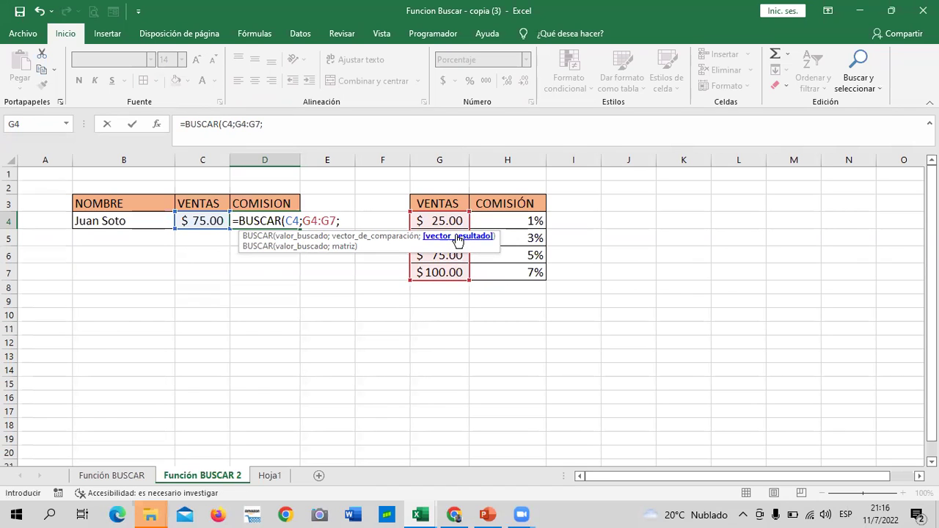
drag(506, 223, 507, 273)
click(319, 126)
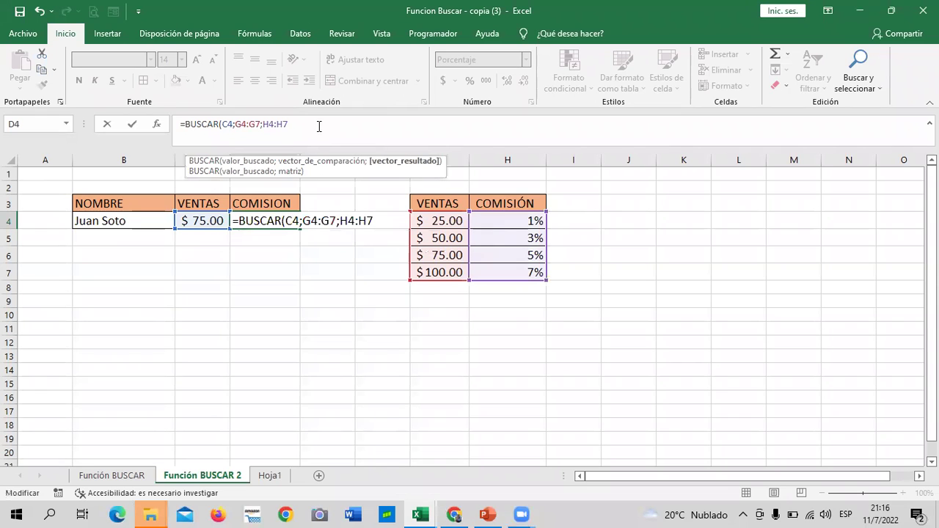
text())
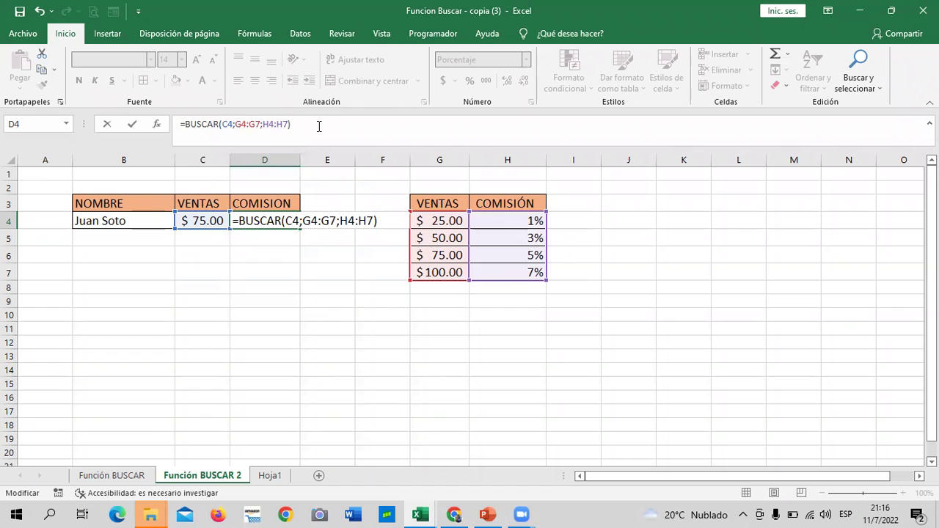
key(Return)
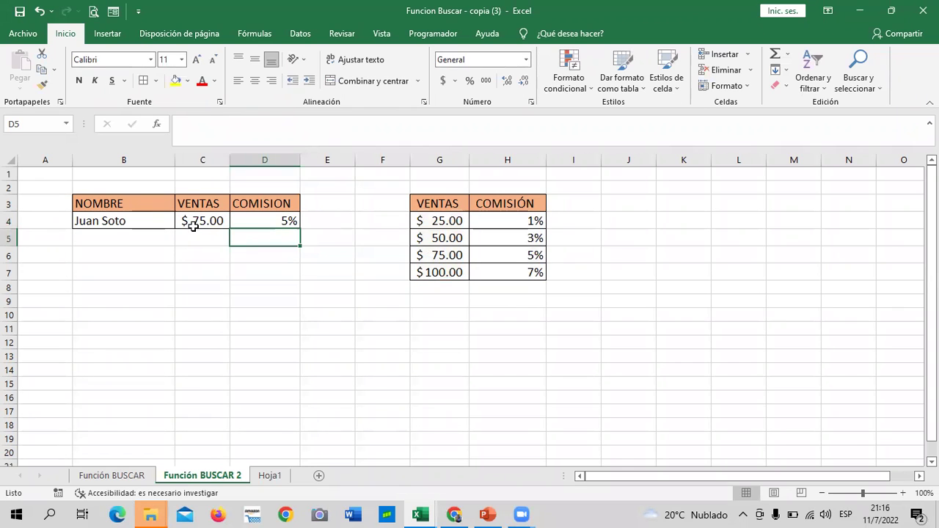
- Change the C4 sales amount to 100 so D4 returns a 7% commission
click(195, 221)
click(266, 224)
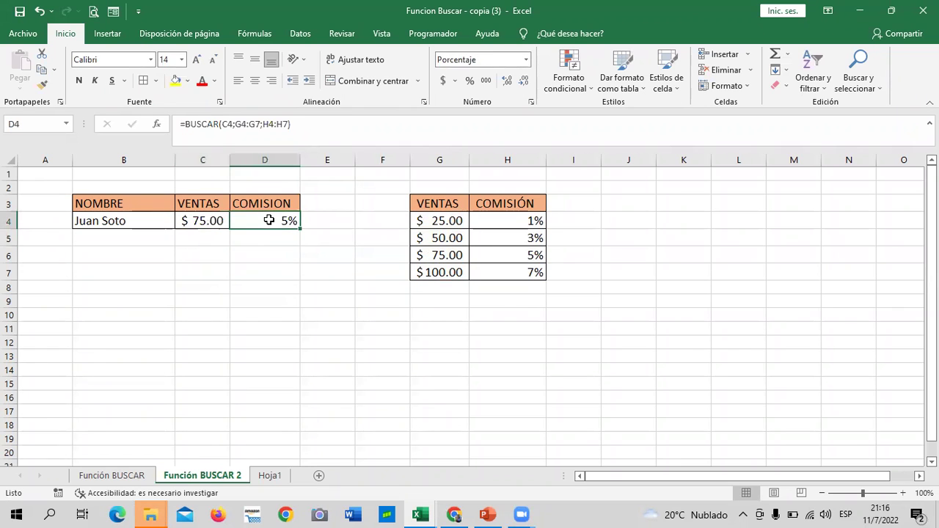
click(204, 221)
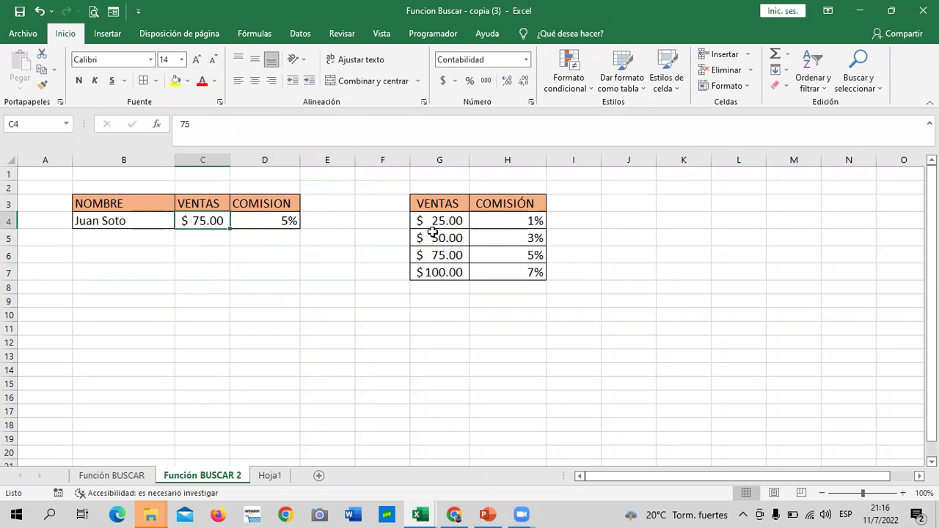
click(262, 220)
click(195, 216)
text(100)
key(ctrl+Return)
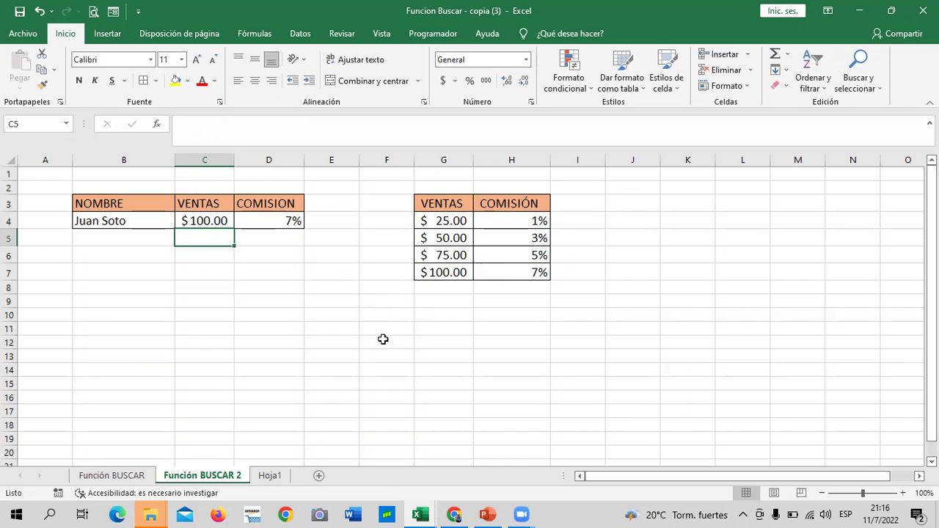
click(475, 371)
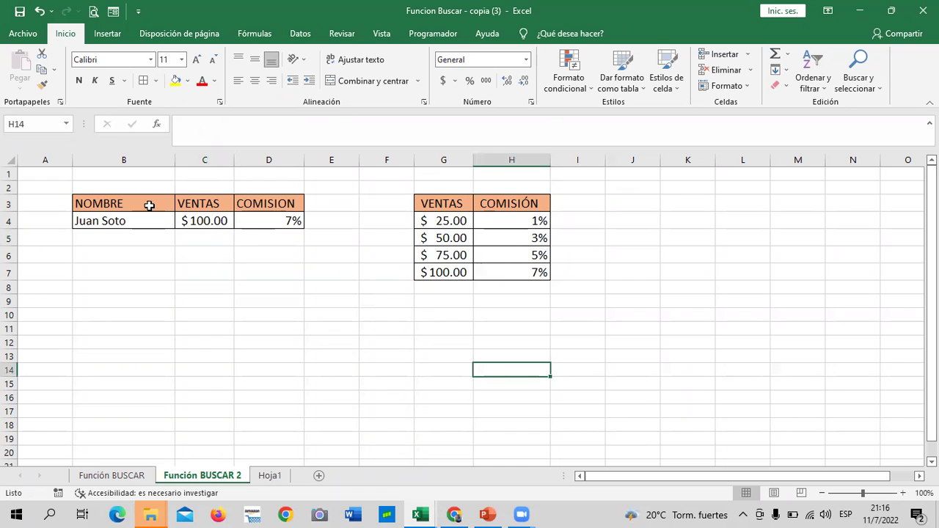
- Clear C4 so the commission in D4 shows #N/D
click(221, 221)
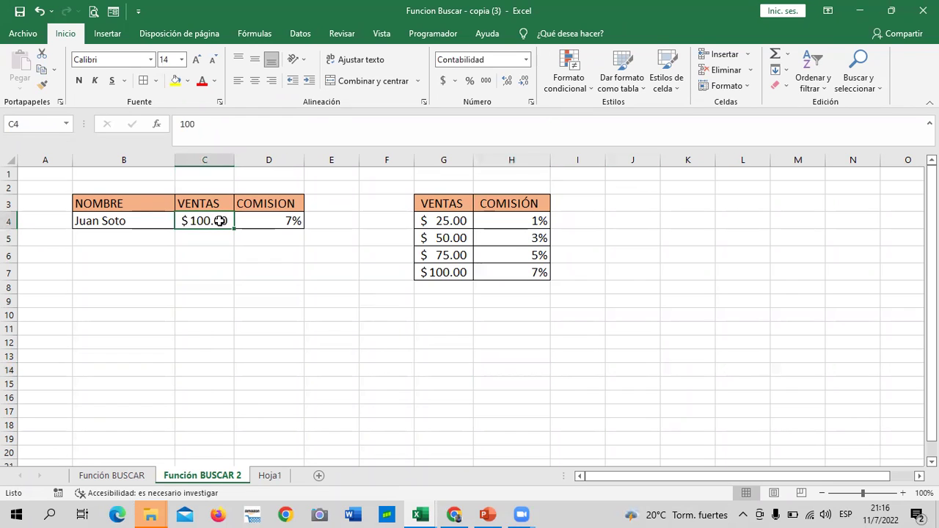
click(212, 314)
click(200, 221)
key(Delete)
click(335, 305)
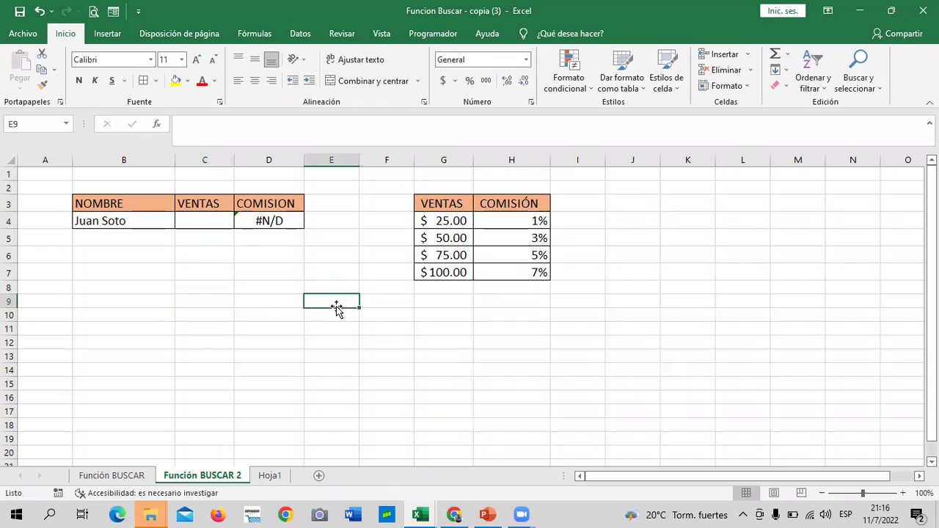
click(212, 223)
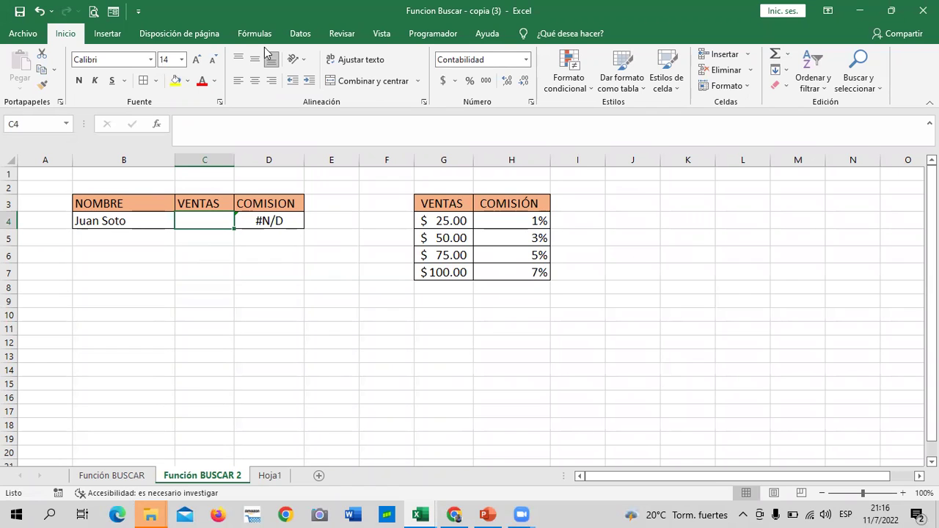
- Give C4 a Lista data-validation rule with source =$G$4:$G$7, the sales amounts
click(303, 34)
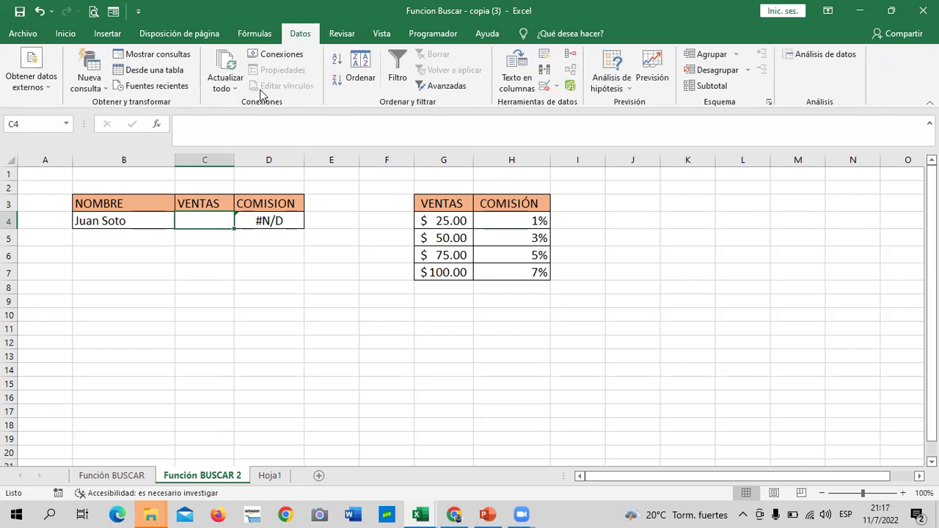
click(544, 87)
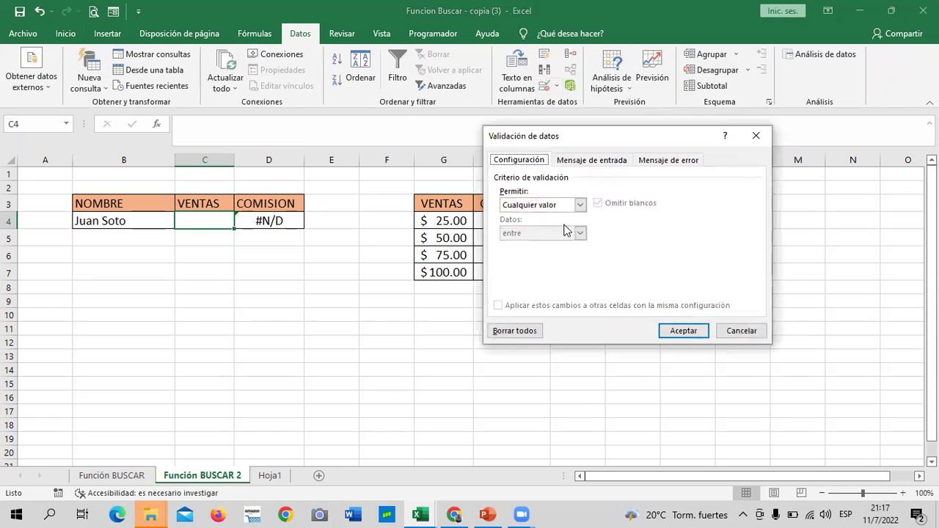
click(580, 205)
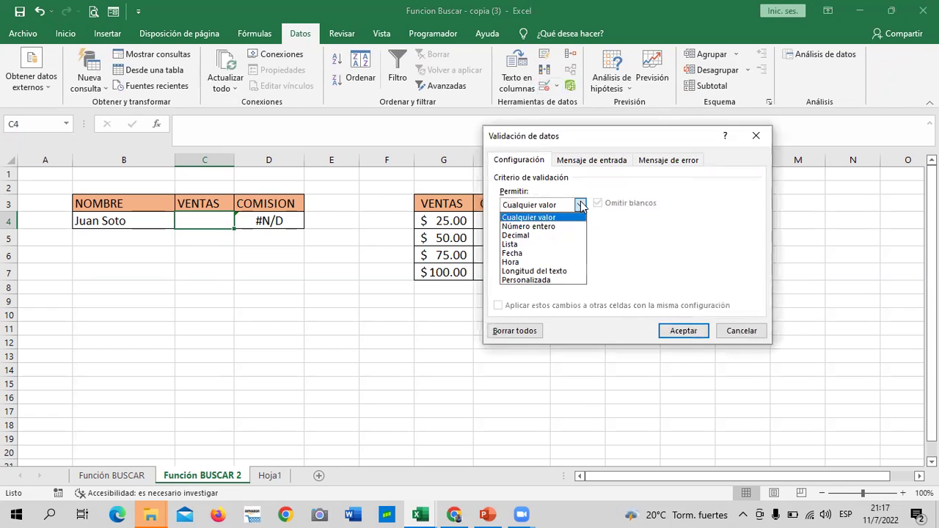
click(528, 244)
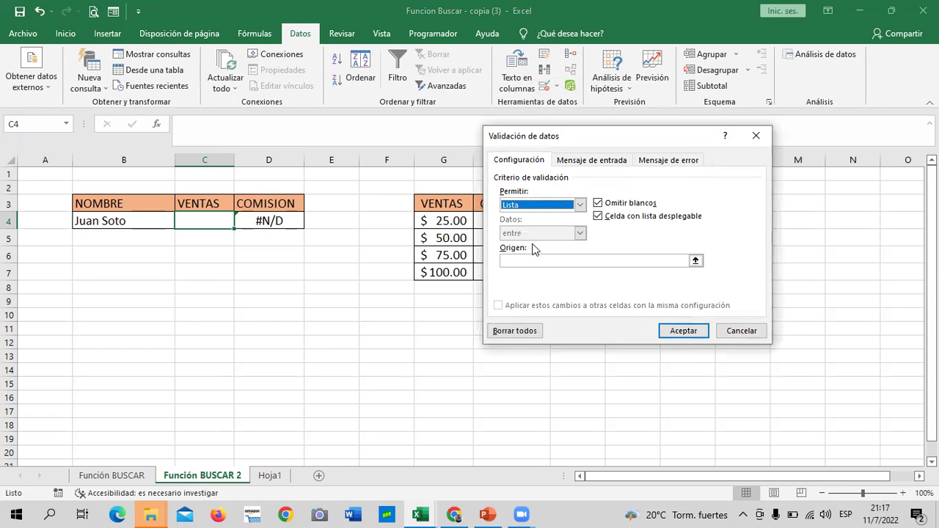
click(693, 260)
drag(445, 220, 453, 271)
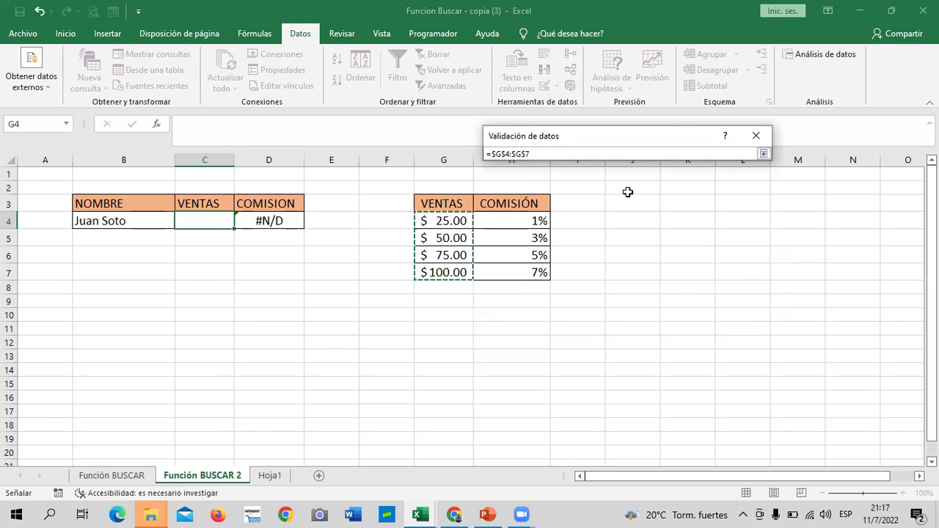
click(763, 154)
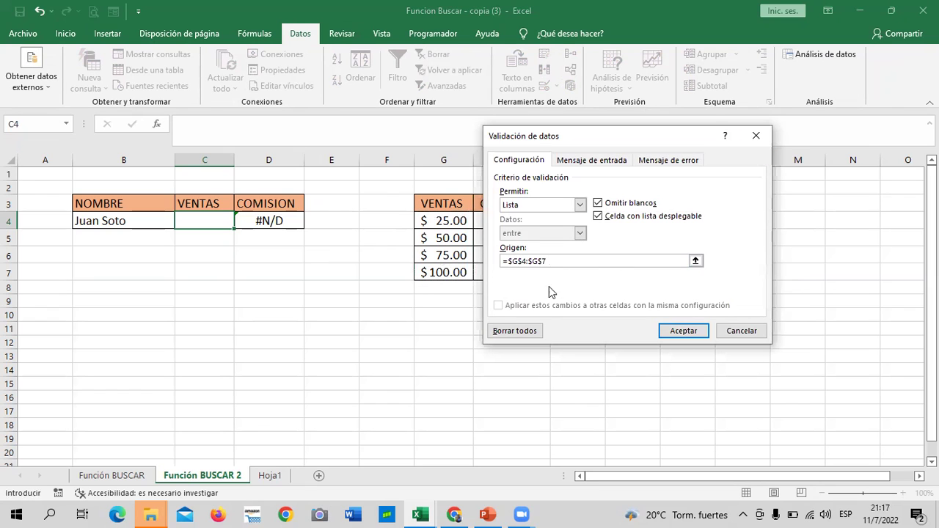
- Apply the list rule to C4 and try its dropdown with $50.00, $100.00, then $50.00
click(681, 330)
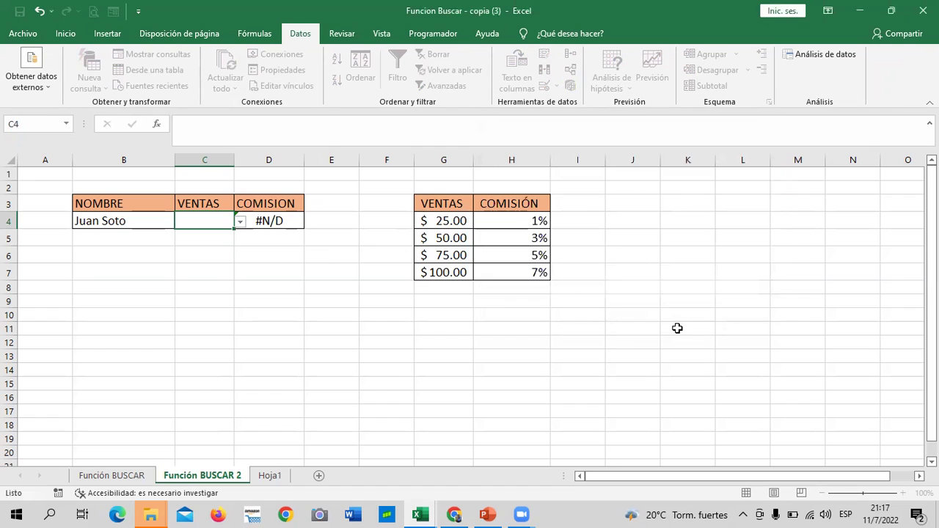
click(640, 371)
click(210, 216)
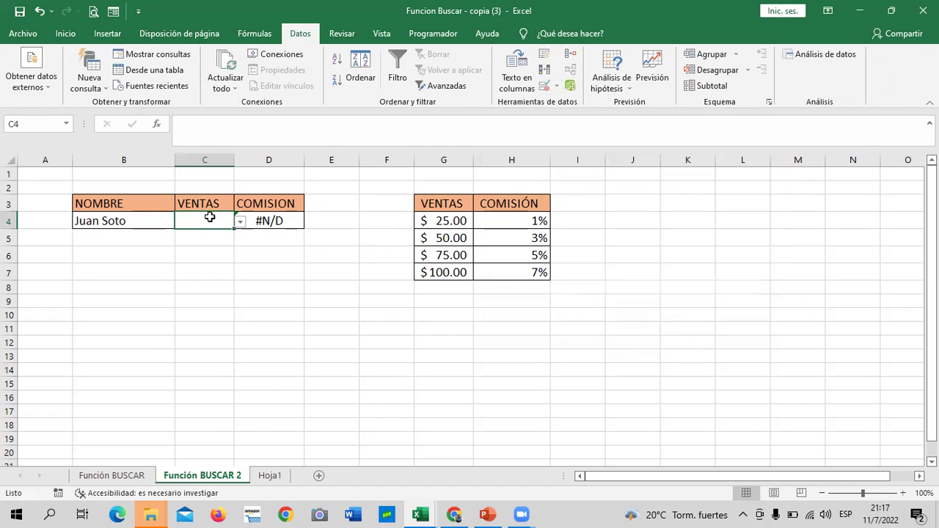
click(239, 222)
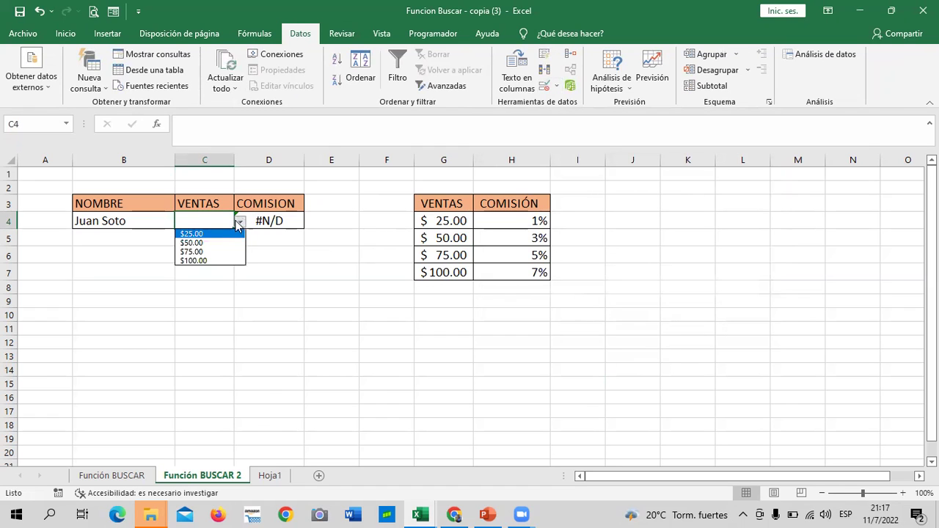
click(216, 243)
click(240, 222)
click(215, 261)
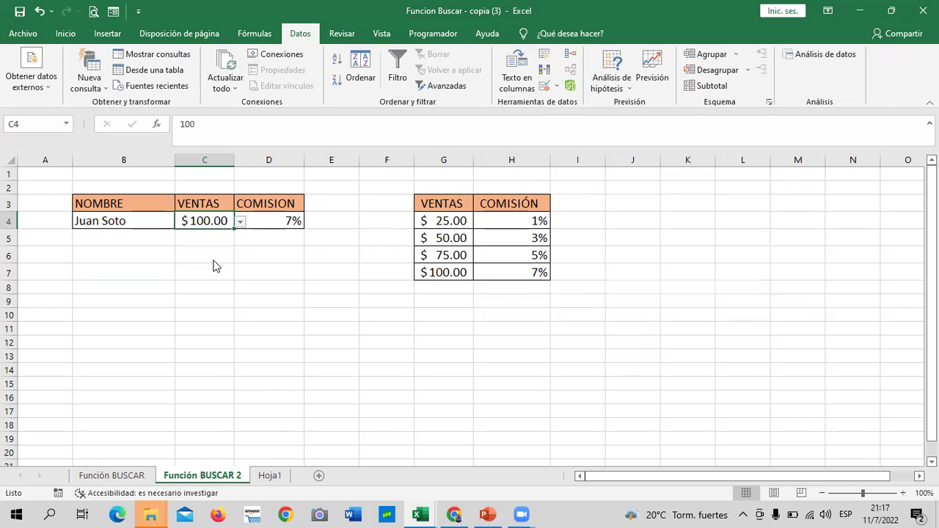
click(238, 224)
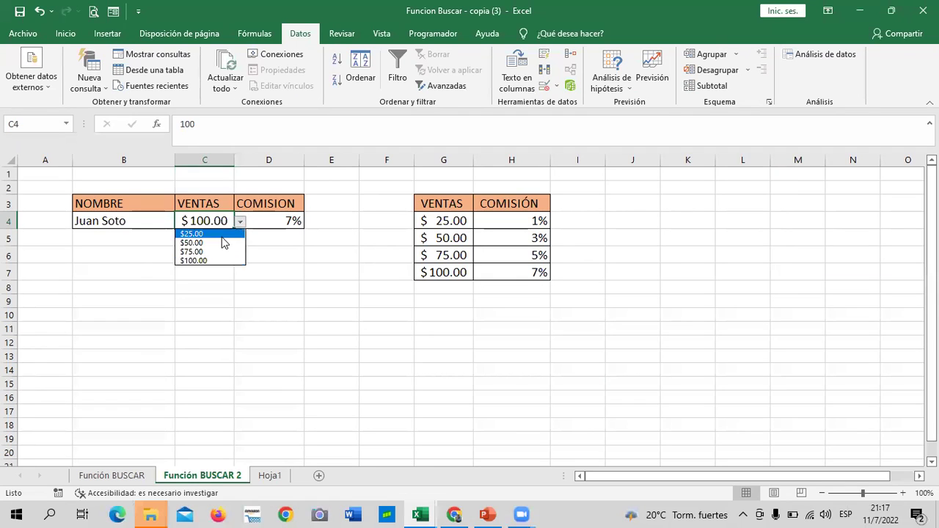
click(221, 242)
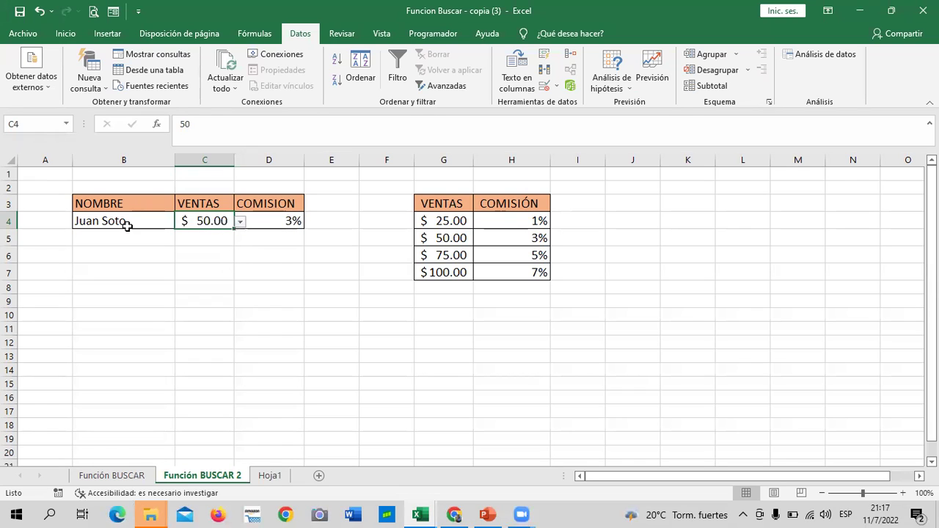
- Choose $75.00 as C4's sales amount from its dropdown
click(204, 339)
click(146, 222)
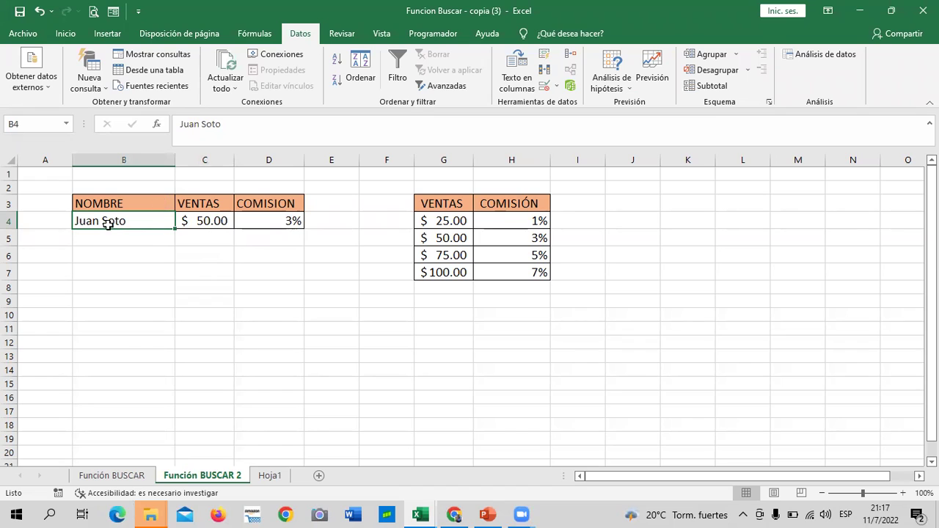
click(132, 340)
click(131, 219)
click(210, 218)
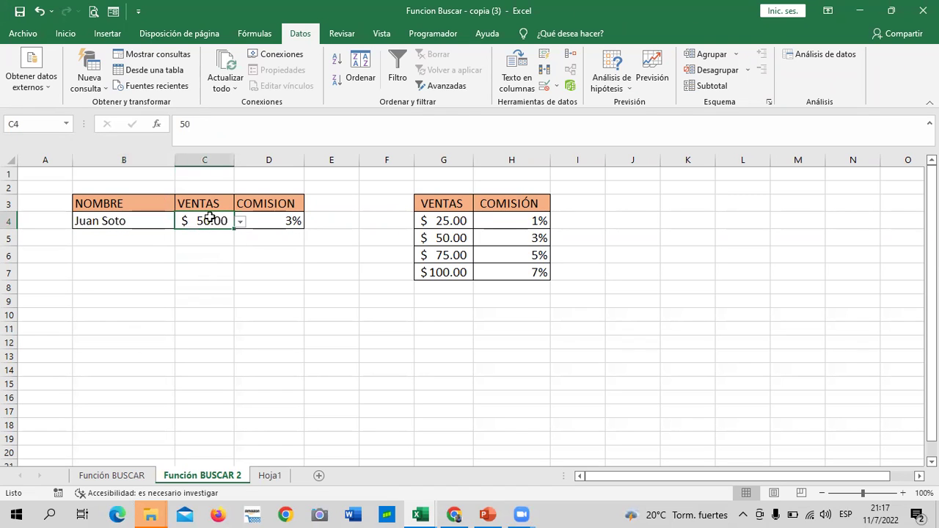
click(240, 221)
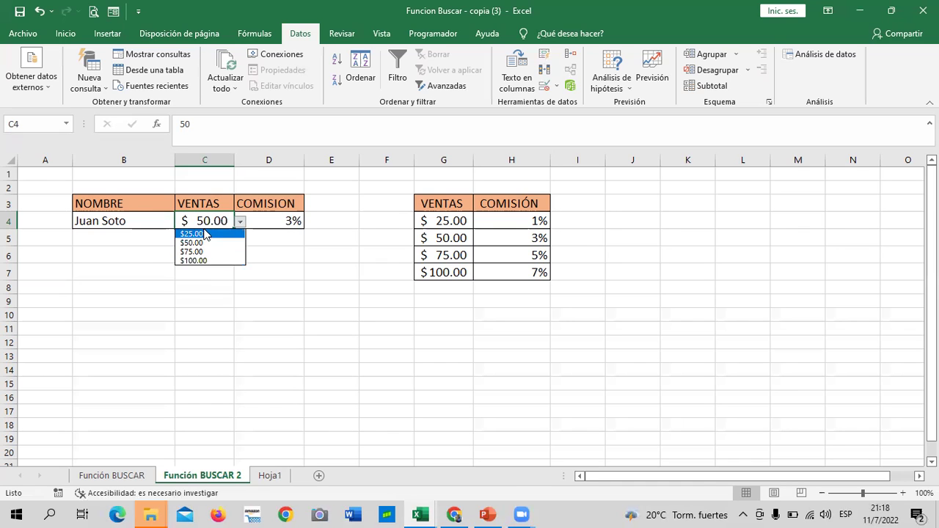
click(227, 252)
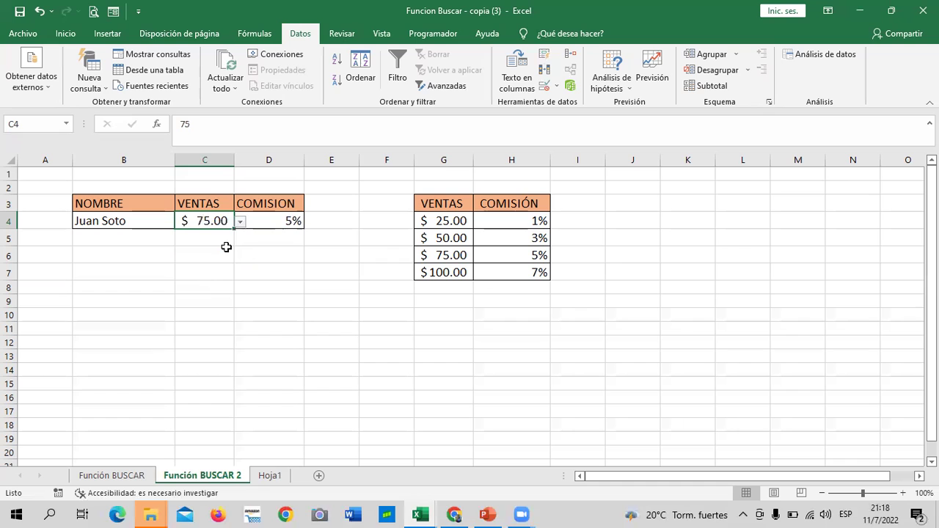
- Inspect D4's BUSCAR commission formula, now showing 5%
click(286, 221)
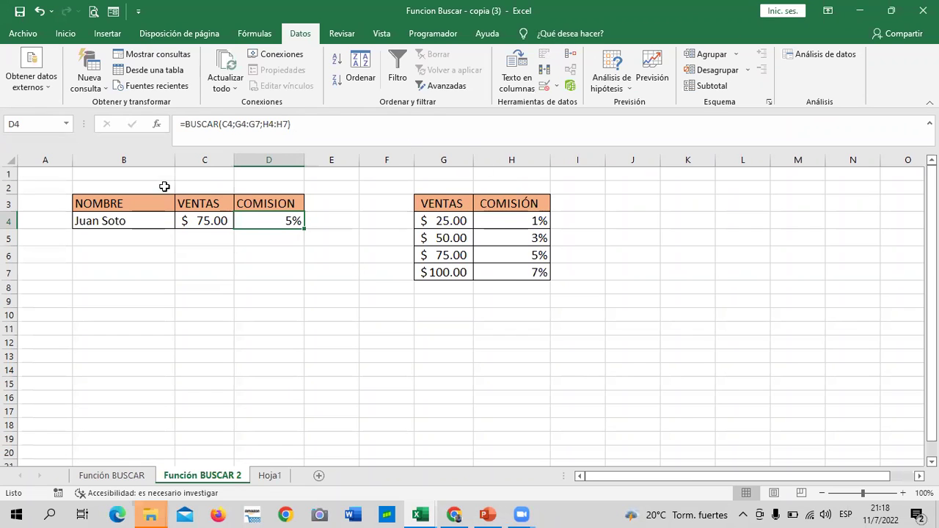
click(209, 220)
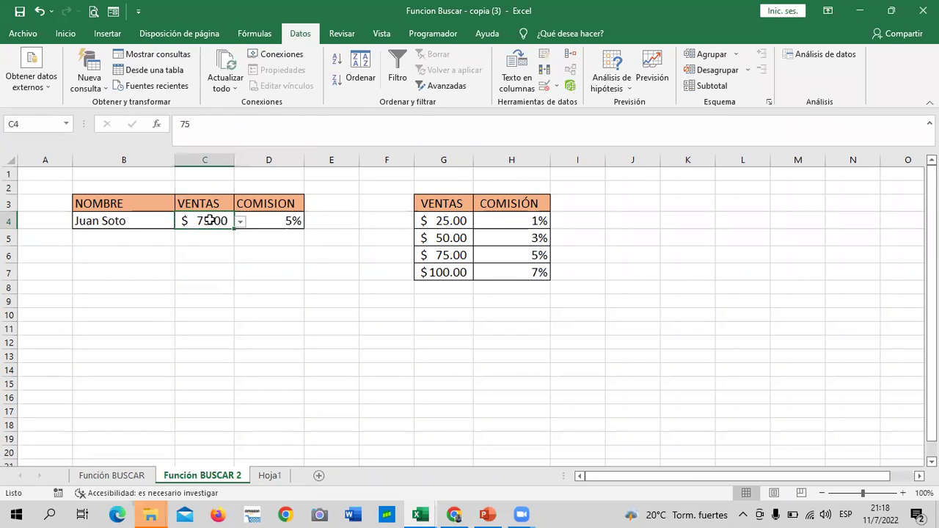
click(367, 366)
click(284, 218)
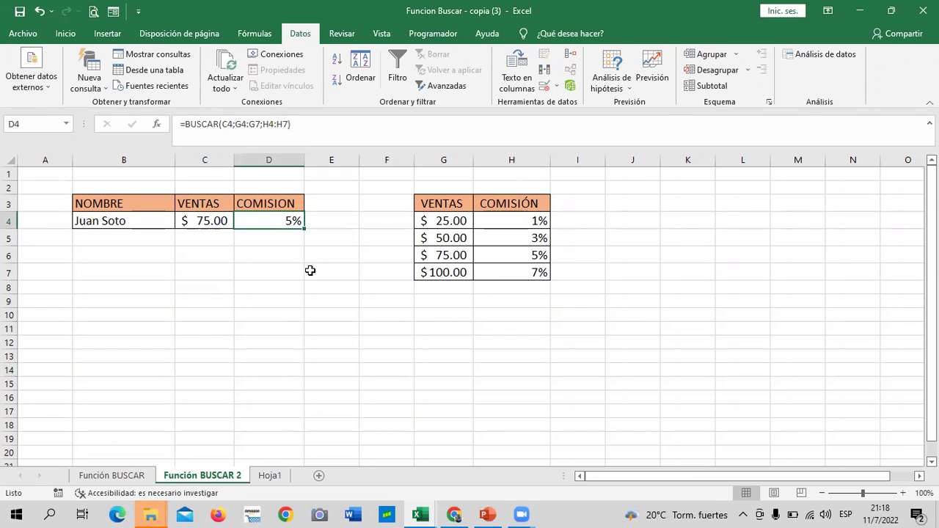
- Clear D4 and start a new =BUSCAR formula referencing C4 and the table G4:H7
key(BackSpace)
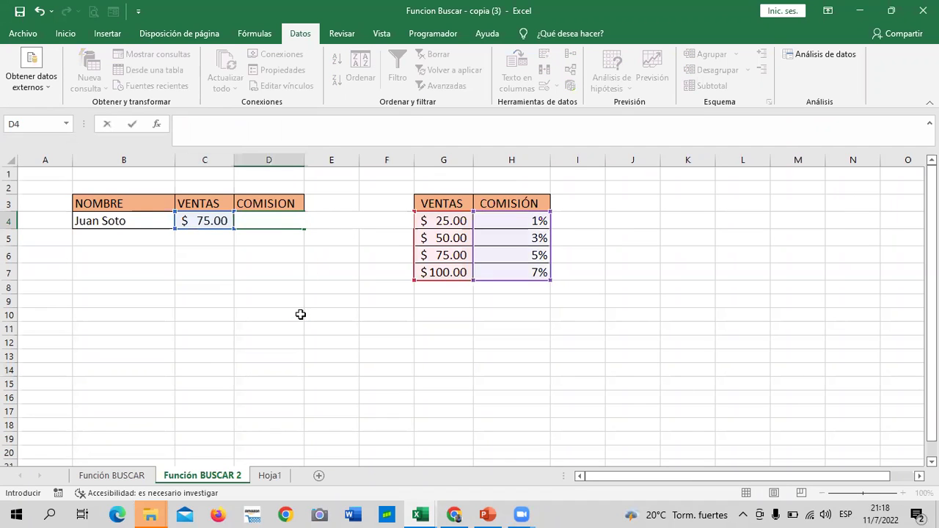
click(301, 314)
click(261, 220)
text(=)
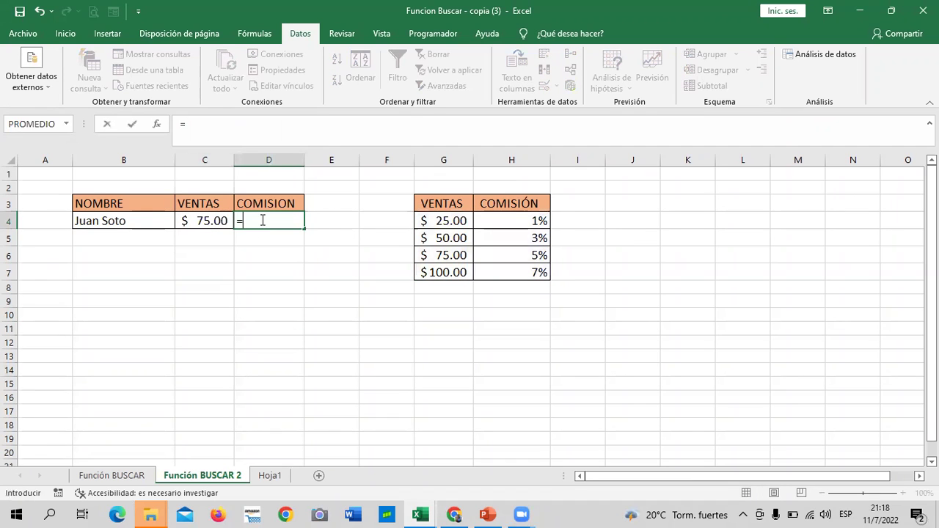
text(BUSCAR)
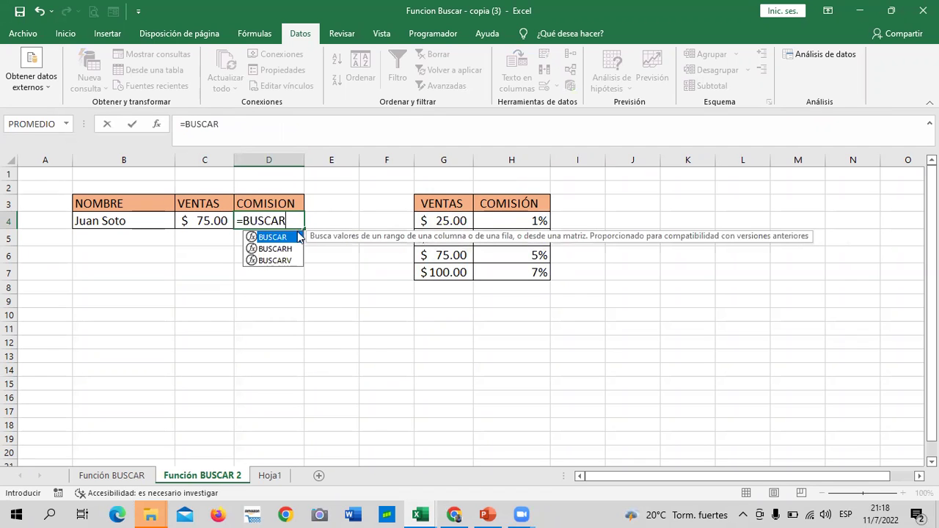
double_click(286, 237)
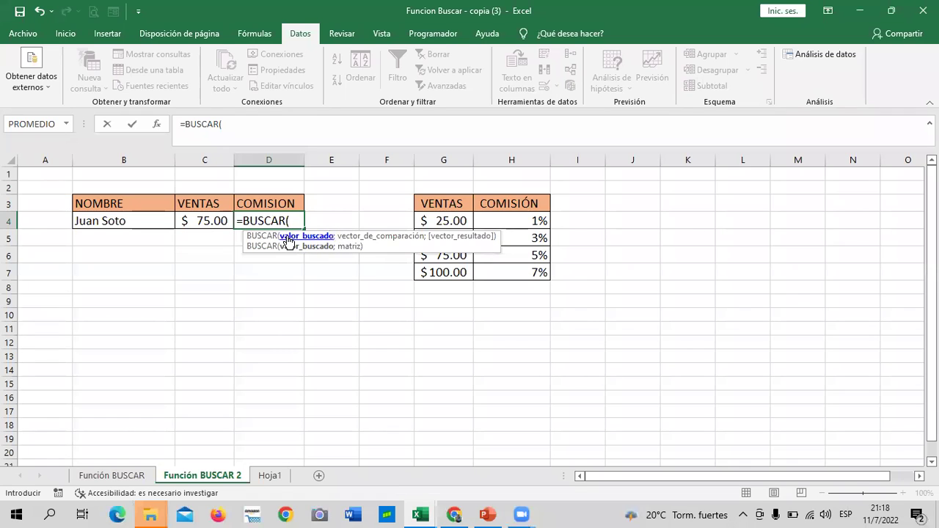
click(196, 220)
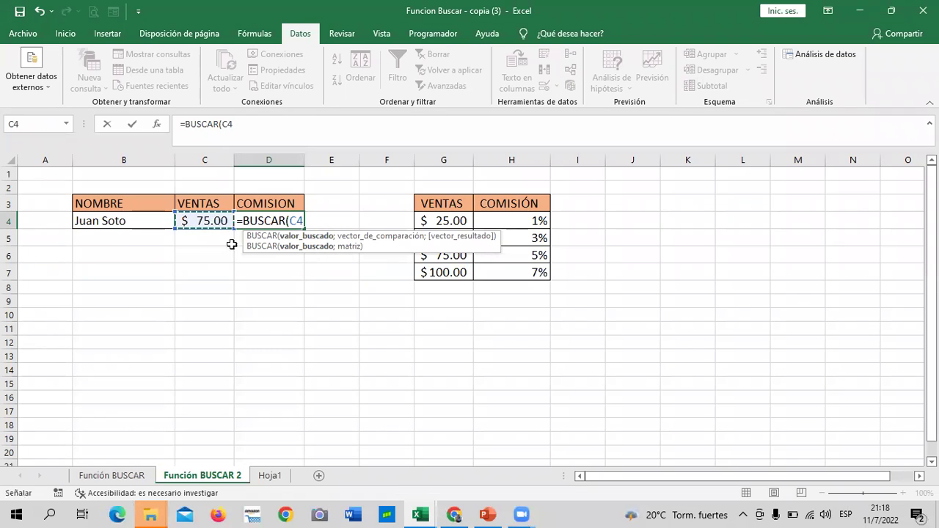
text(;)
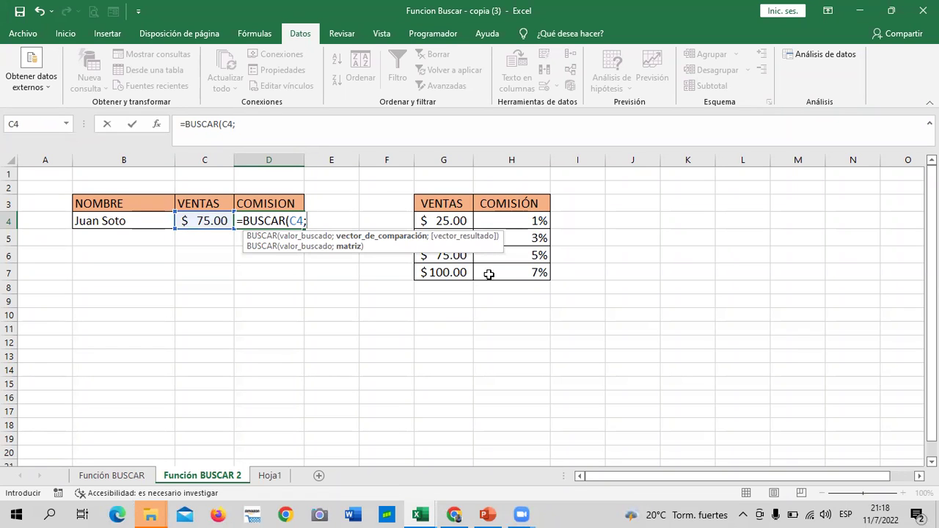
mouse_move(440, 220)
mouse_down()
mouse_move(494, 245)
mouse_move(508, 273)
mouse_up()
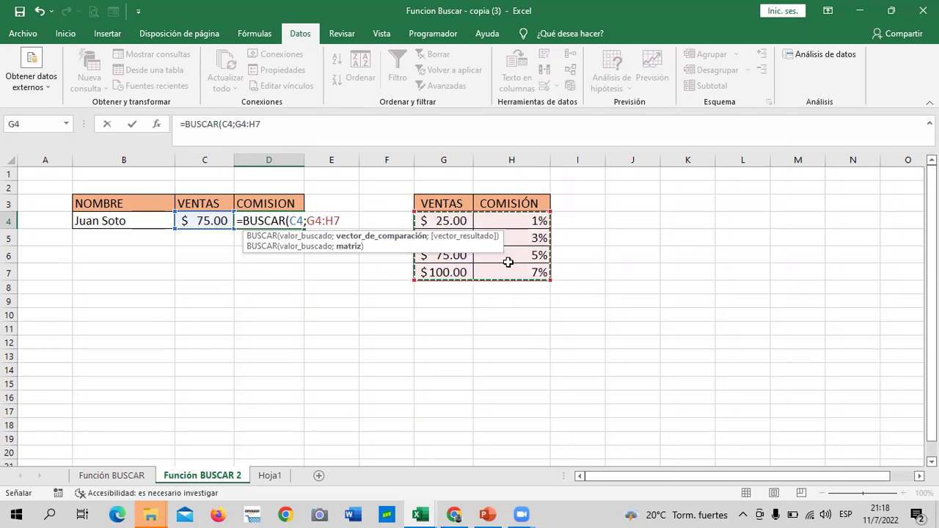
click(348, 247)
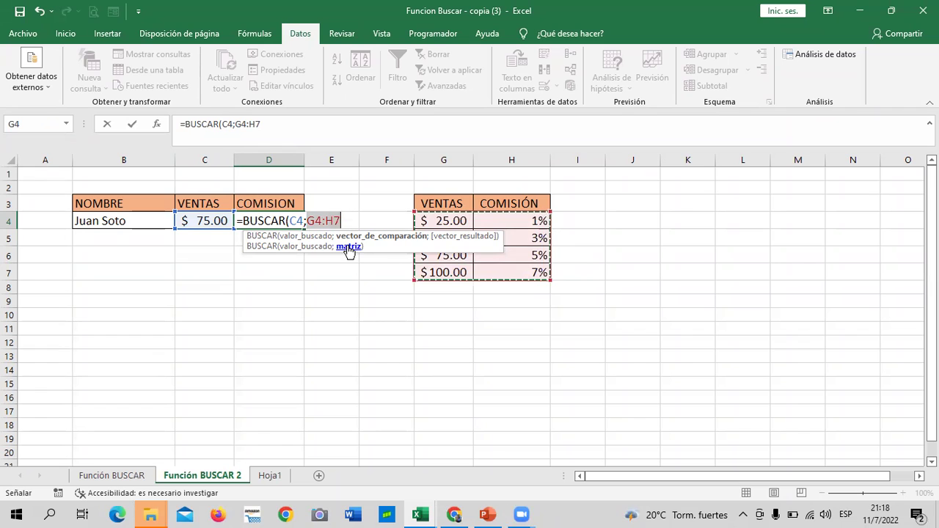
text())
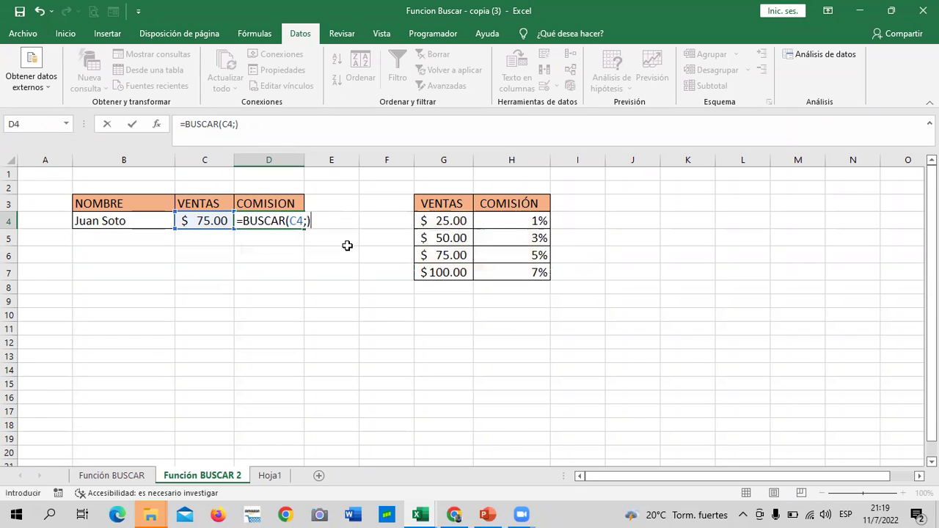
key(BackSpace)
key(BackSpace)
key(BackSpace)
key(BackSpace)
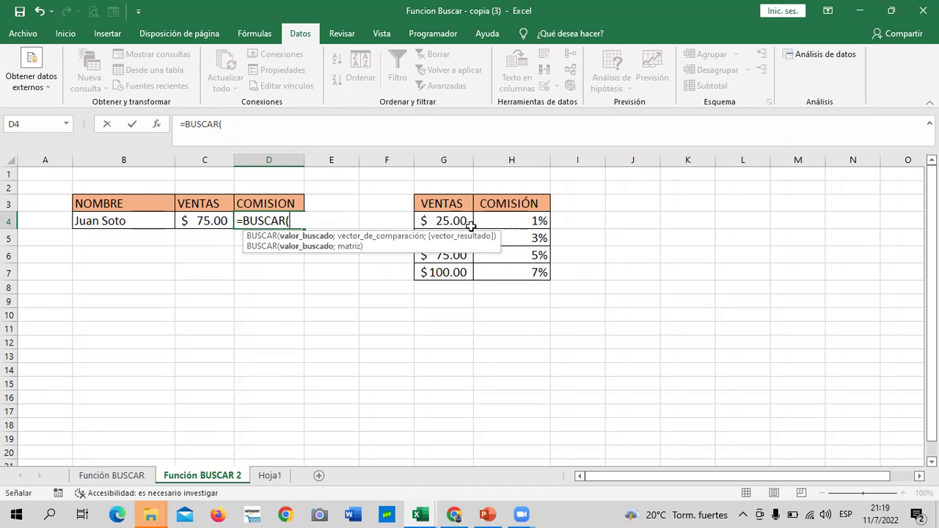
- Rebuild and enter the formula as =BUSCAR(C4;G4:H7), still returning 5%
drag(467, 223, 505, 270)
click(321, 121)
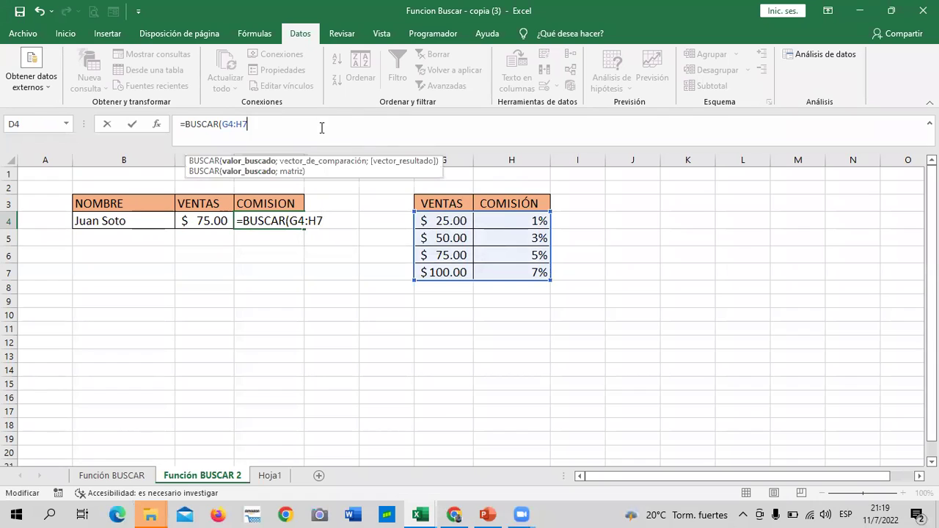
text())
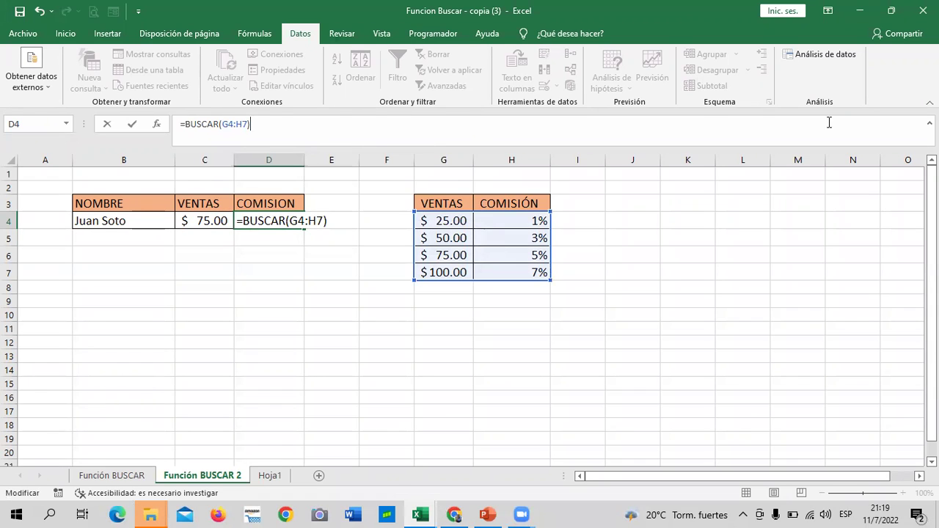
key(BackSpace)
key(BackSpace)
key(BackSpace)
key(BackSpace)
key(BackSpace)
key(BackSpace)
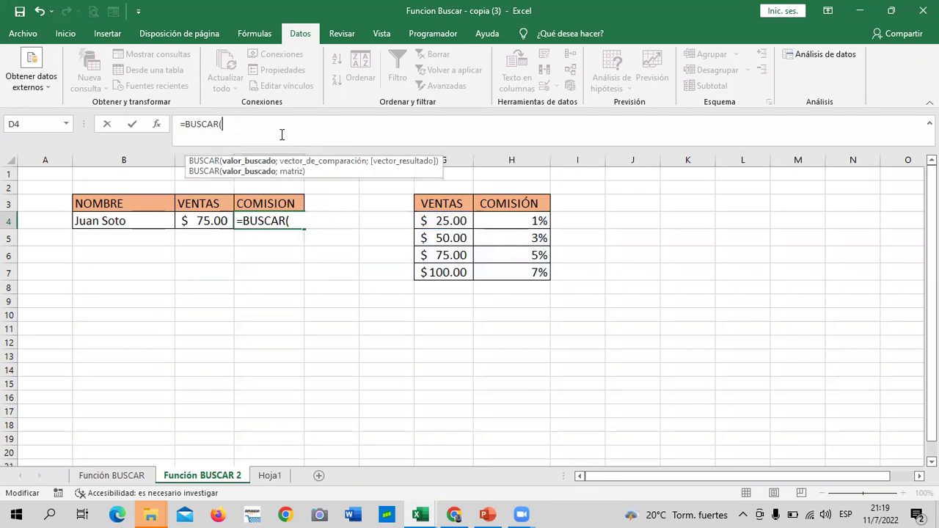
click(196, 219)
click(304, 129)
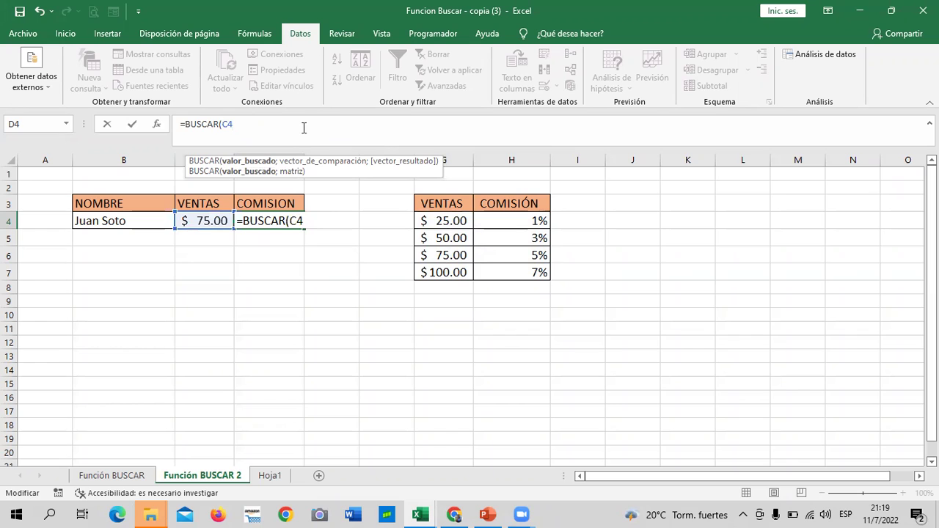
text(;)
drag(460, 214, 518, 272)
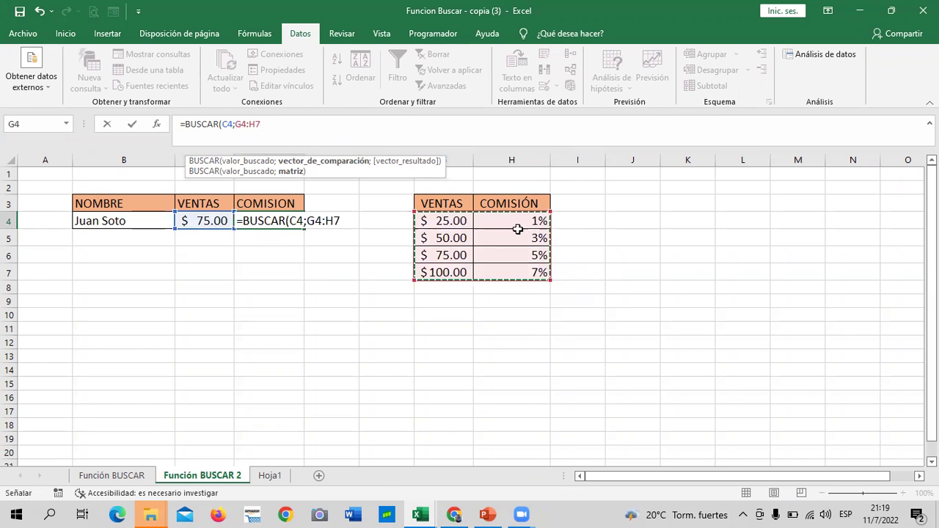
click(308, 125)
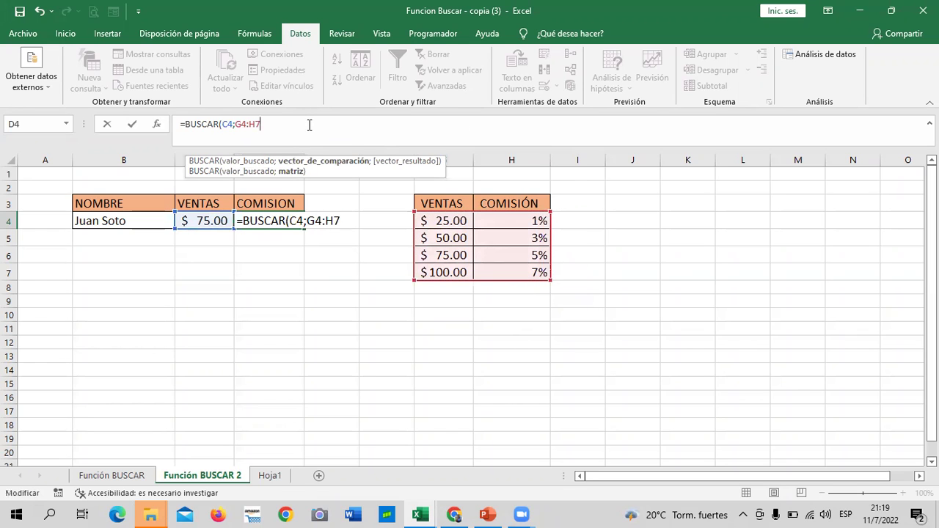
text())
key(Return)
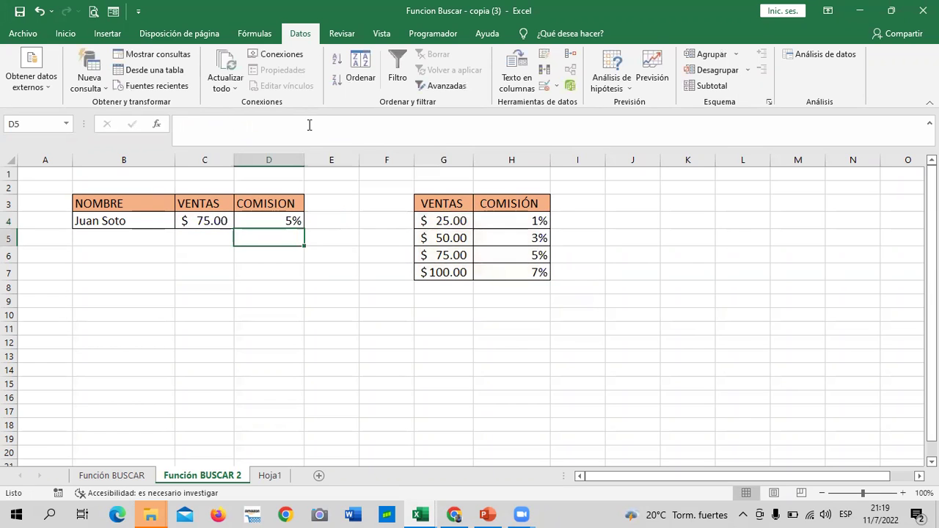
- Pick $25.00, then $50.00 from C4's dropdown, leaving D4's commission at 3%
click(196, 219)
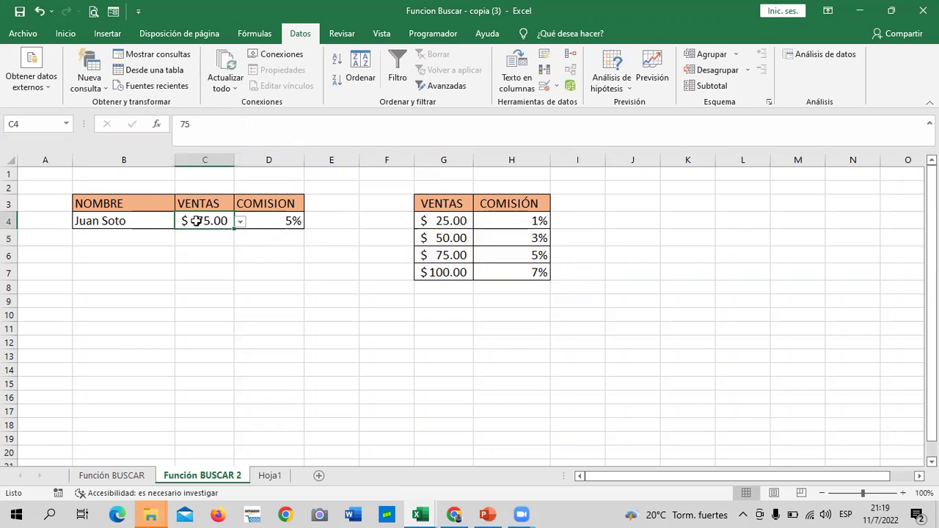
click(240, 221)
click(229, 235)
click(242, 222)
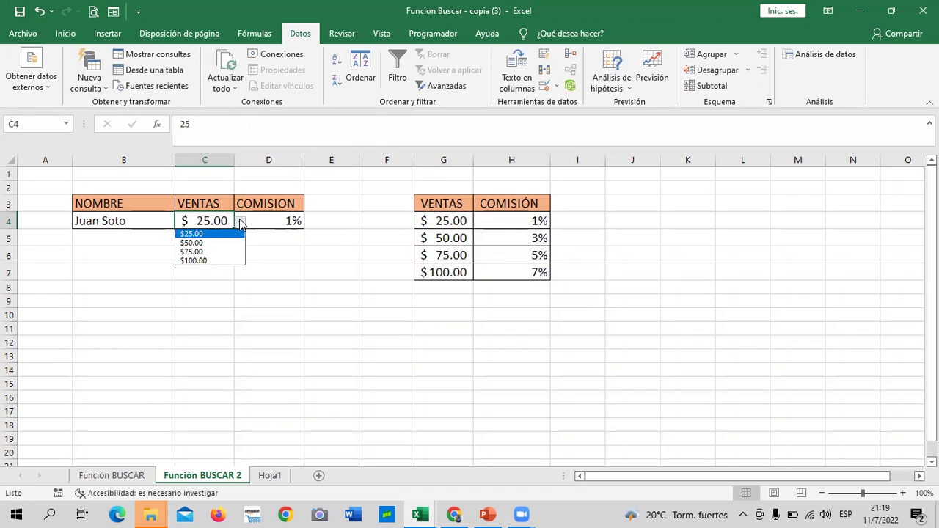
click(223, 243)
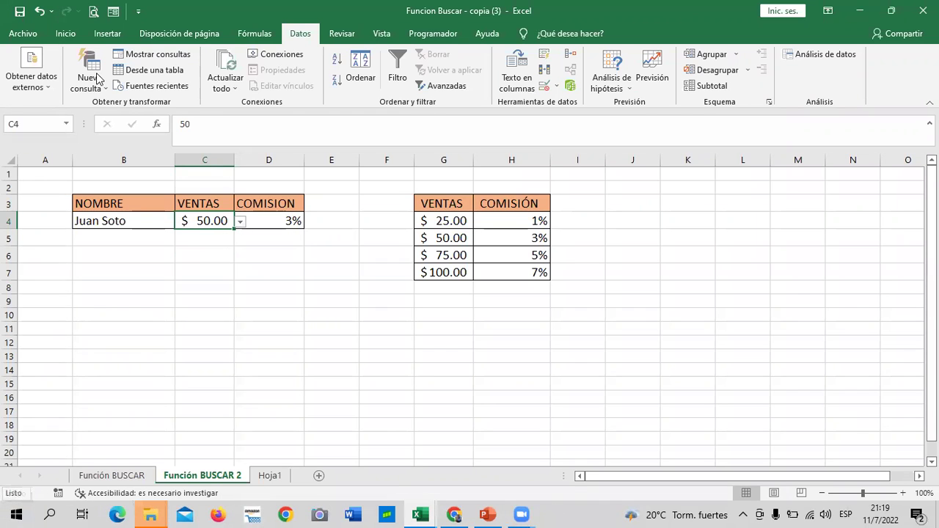
click(274, 315)
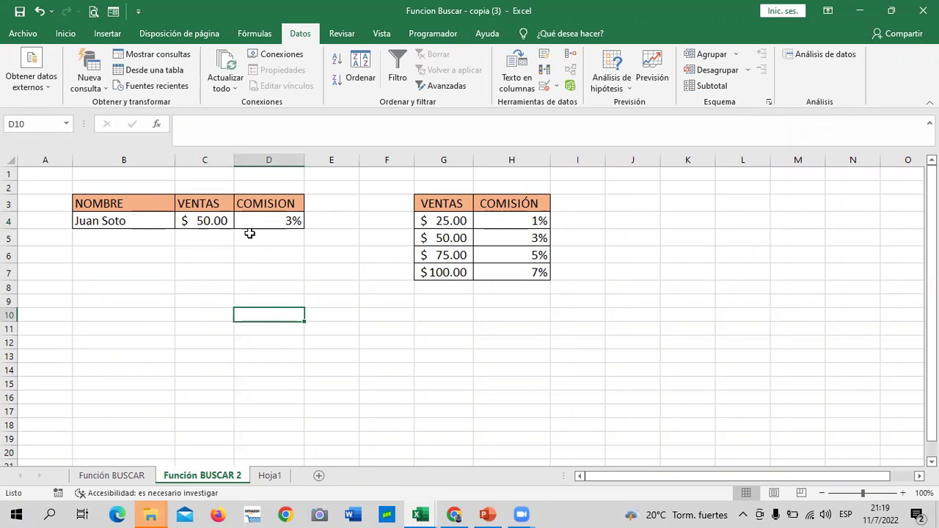
click(313, 251)
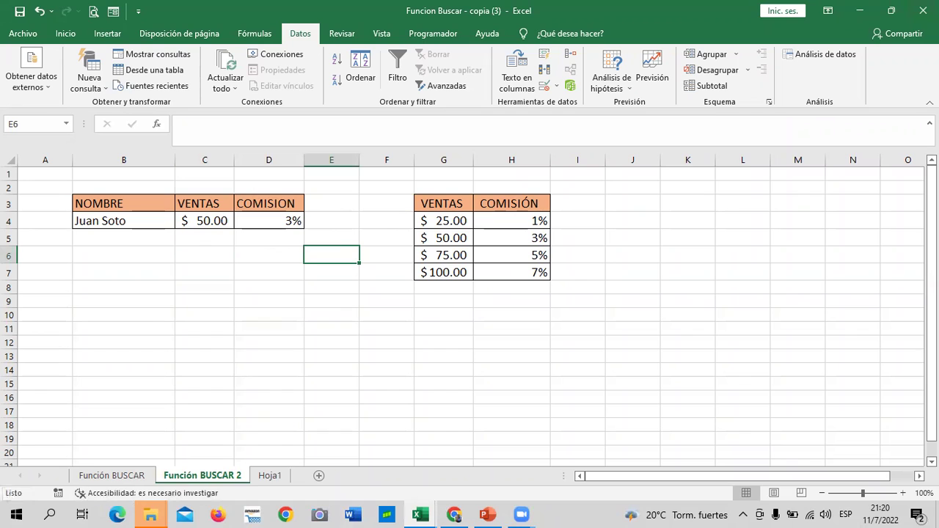
click(334, 379)
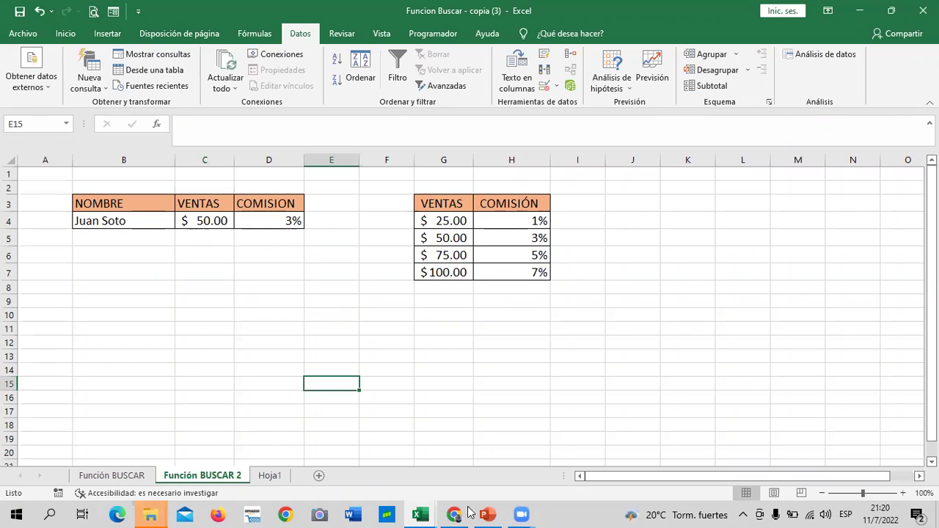
- Go to the 2.1 Función Buscar lesson in Chrome and scroll to the Funcion Buscar link
mouse_move(451, 512)
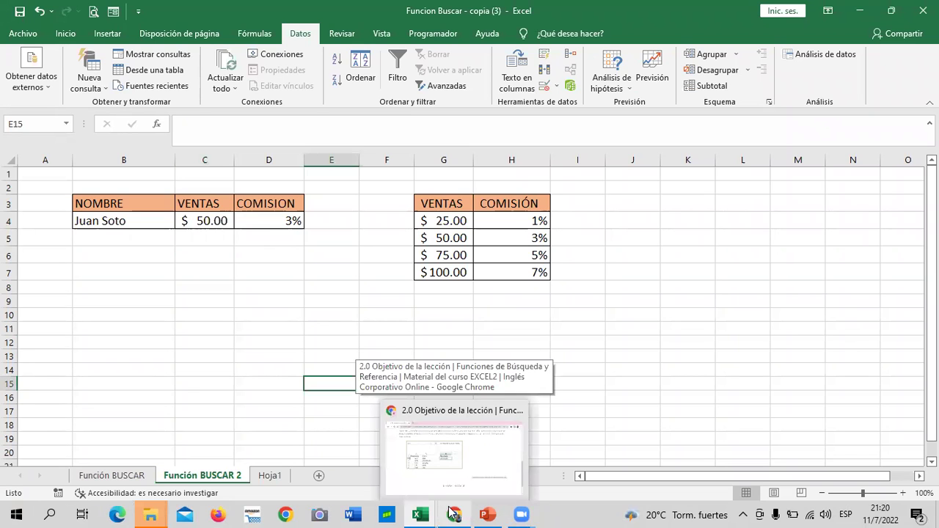
click(490, 467)
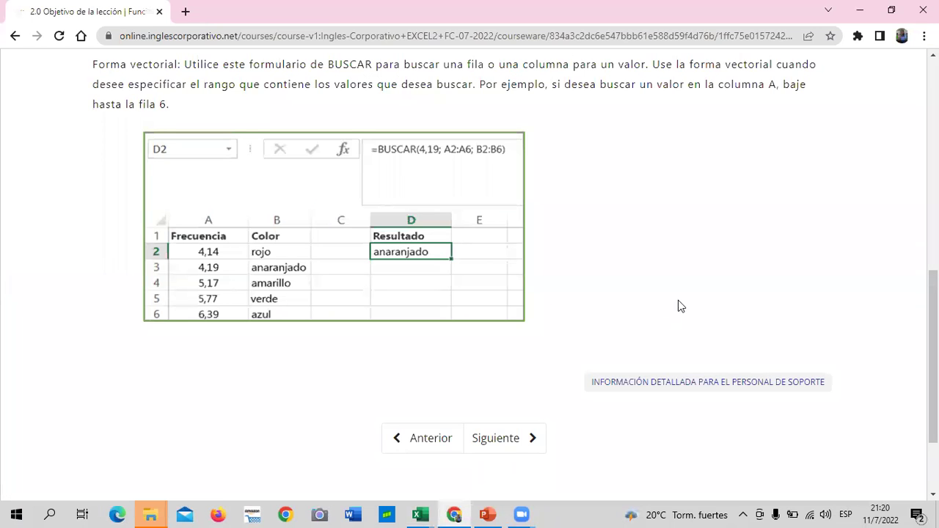
scroll(365, 252, up, 3)
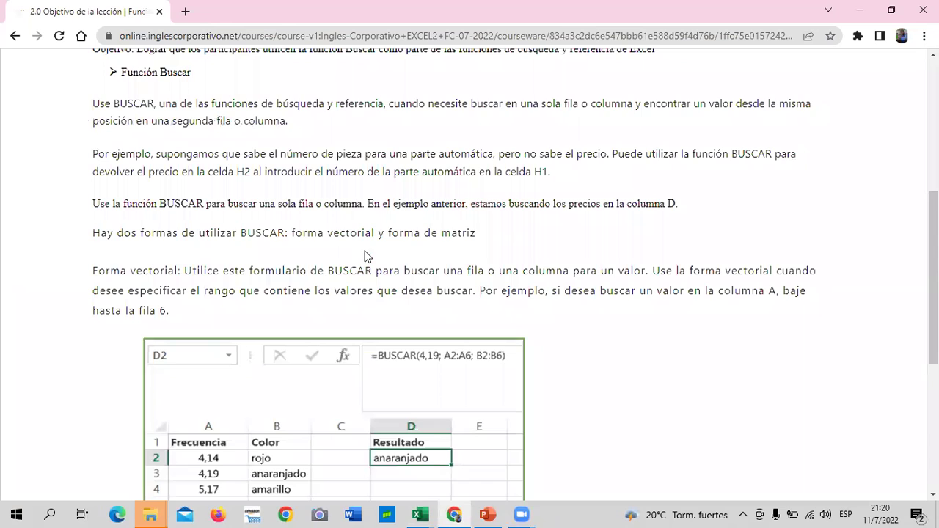
scroll(365, 251, down, 1)
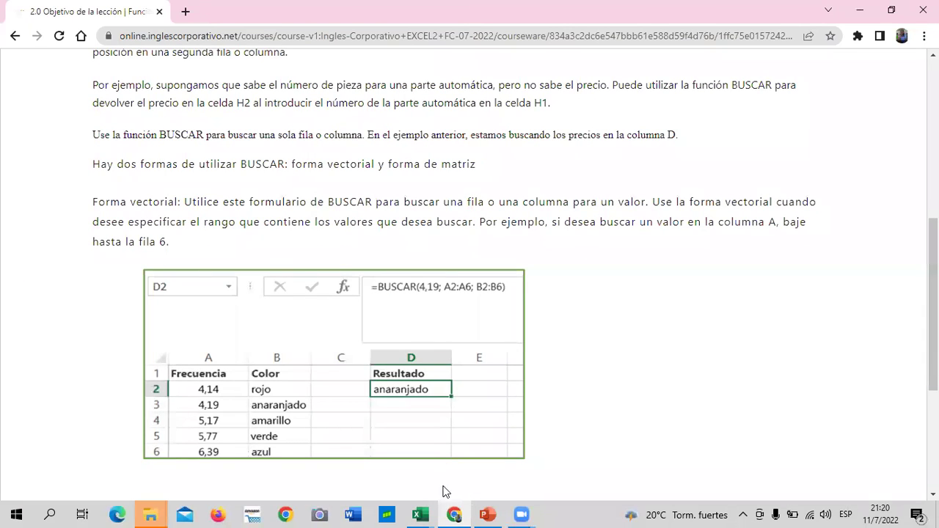
scroll(440, 469, down, 3)
click(496, 369)
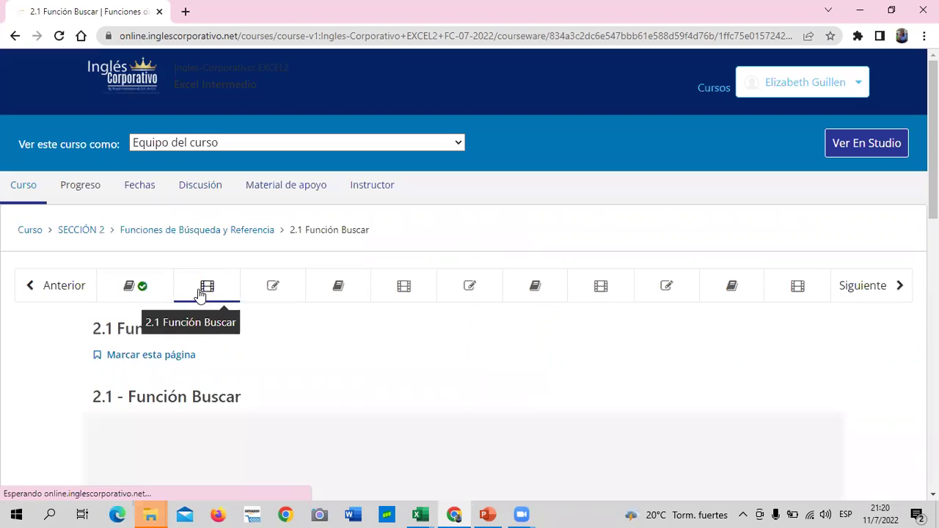
scroll(257, 320, down, 2)
scroll(258, 321, down, 3)
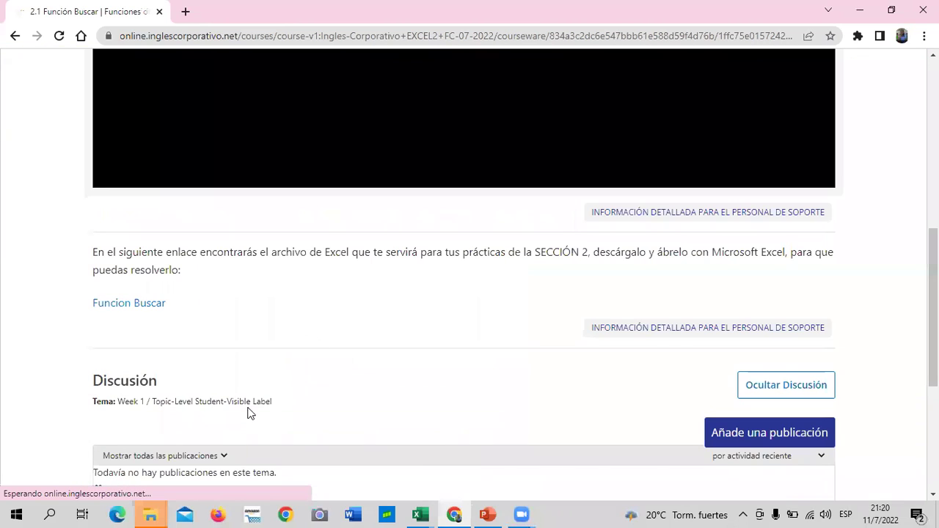
scroll(172, 396, down, 2)
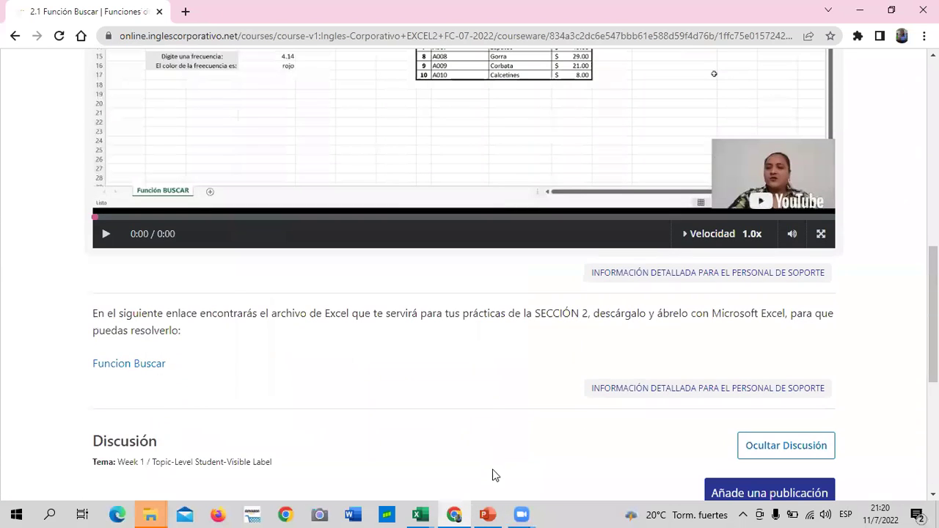
- Return to Funcion Buscar - copia (3), view the Función BUSCAR sheet, then Función BUSCAR 2
mouse_move(419, 513)
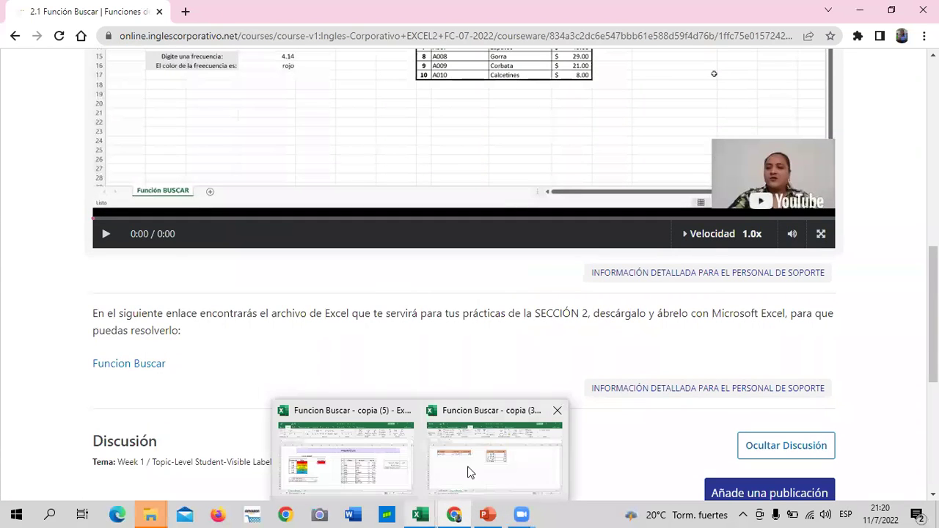
click(471, 471)
click(121, 478)
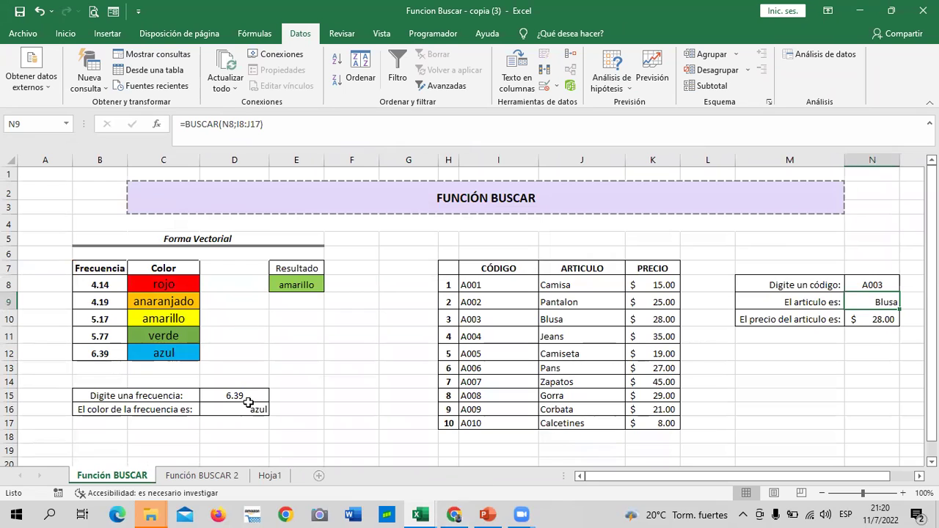
mouse_move(453, 513)
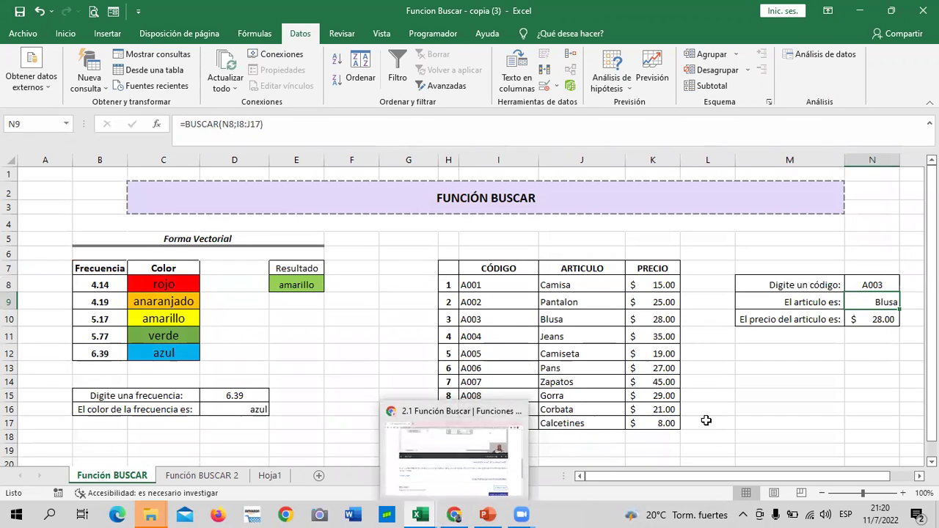
click(211, 477)
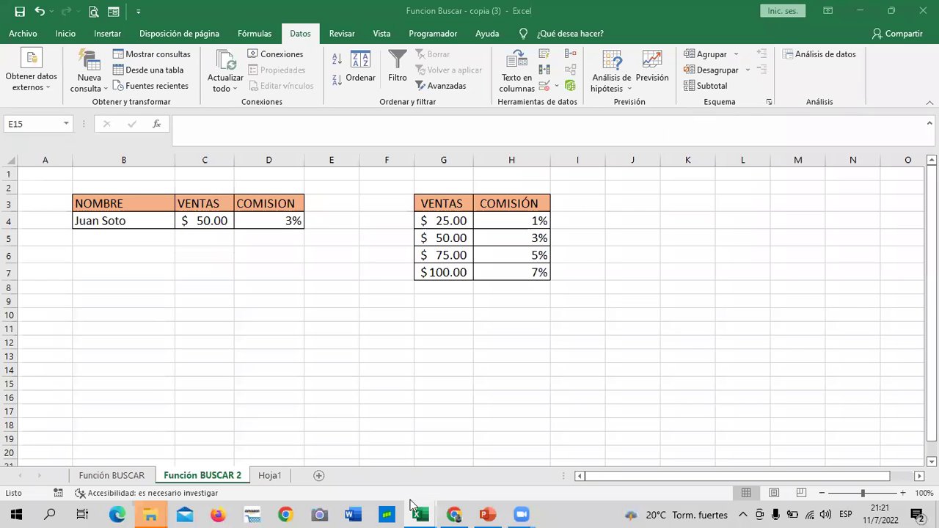
- Play the 2.1 Función Buscar lesson video in Chrome through to its end at 3:52
mouse_move(420, 514)
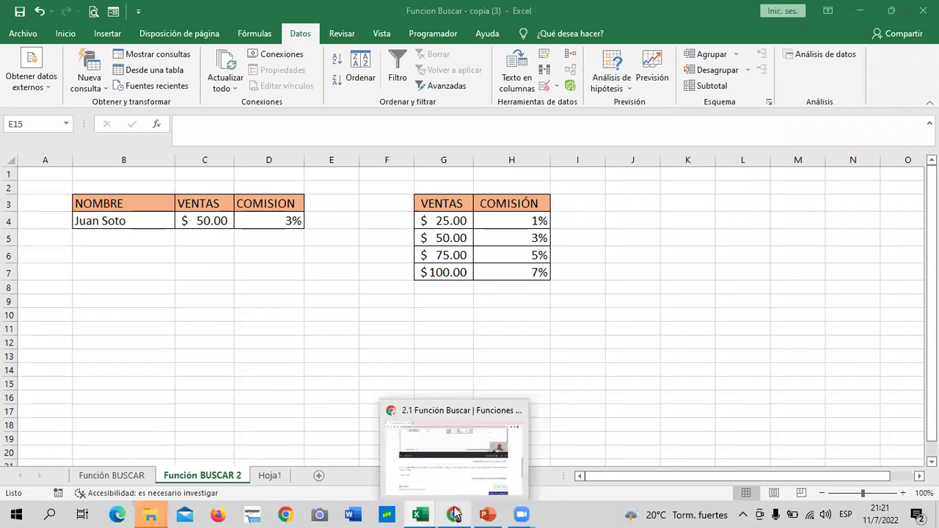
click(462, 466)
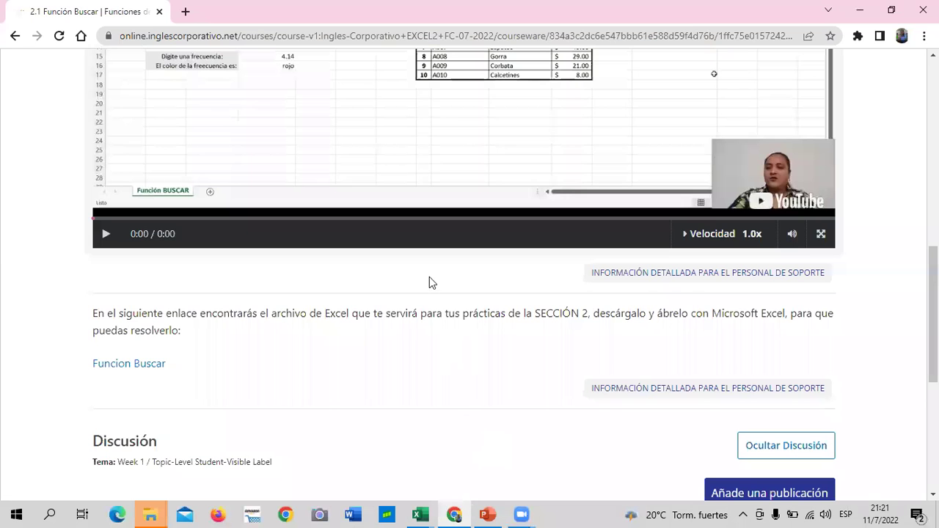
scroll(433, 276, up, 4)
scroll(440, 301, up, 3)
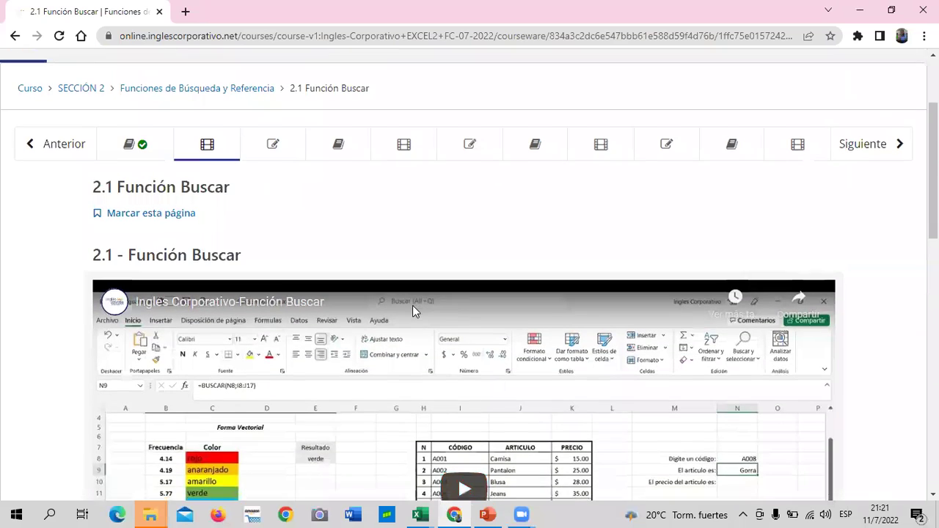
scroll(412, 305, down, 5)
scroll(337, 411, down, 2)
scroll(337, 410, up, 1)
scroll(342, 418, up, 3)
scroll(470, 362, down, 1)
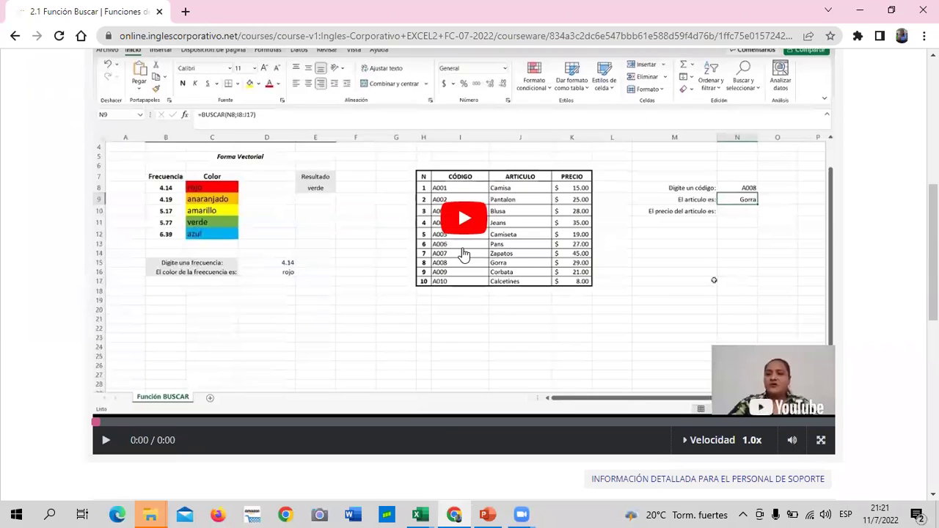
click(469, 220)
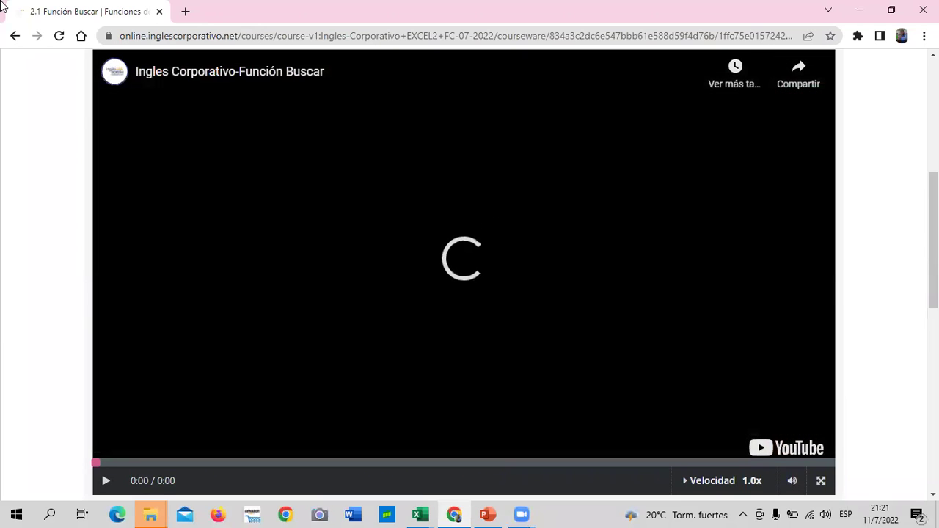
key(F8)
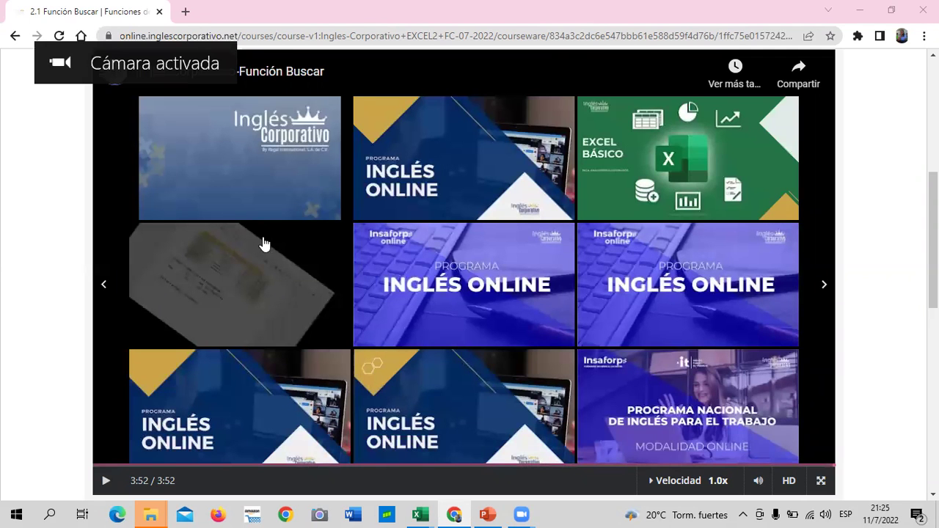
scroll(509, 496, down, 2)
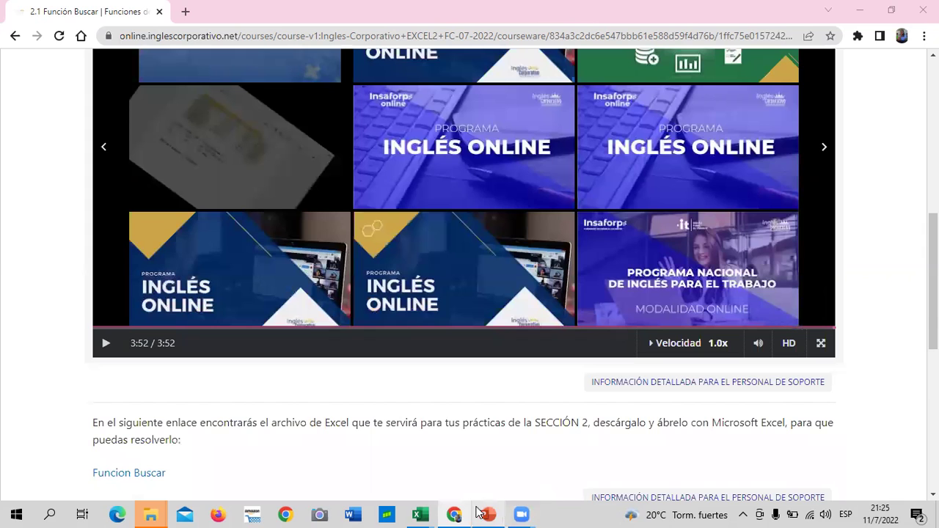
mouse_move(417, 513)
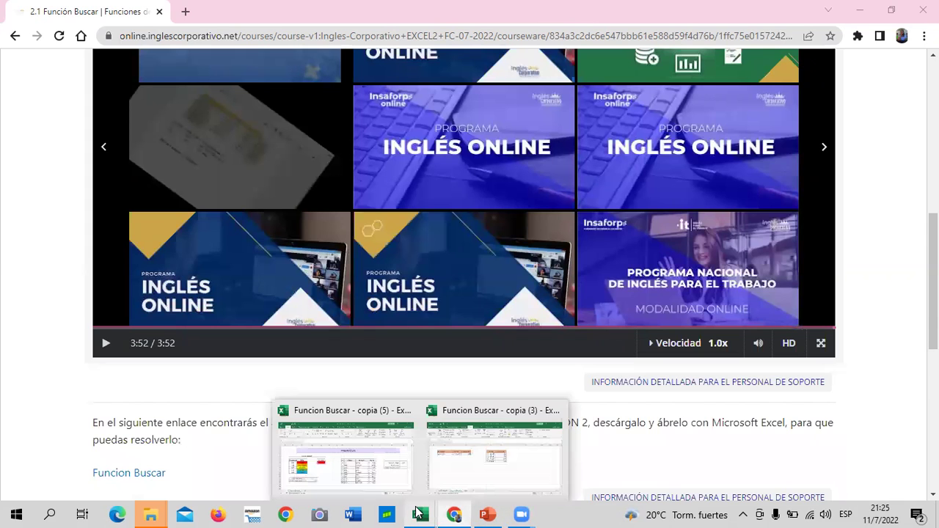
- Show the Función BUSCAR sheet and clear the code lookup cells N8:N10
click(469, 477)
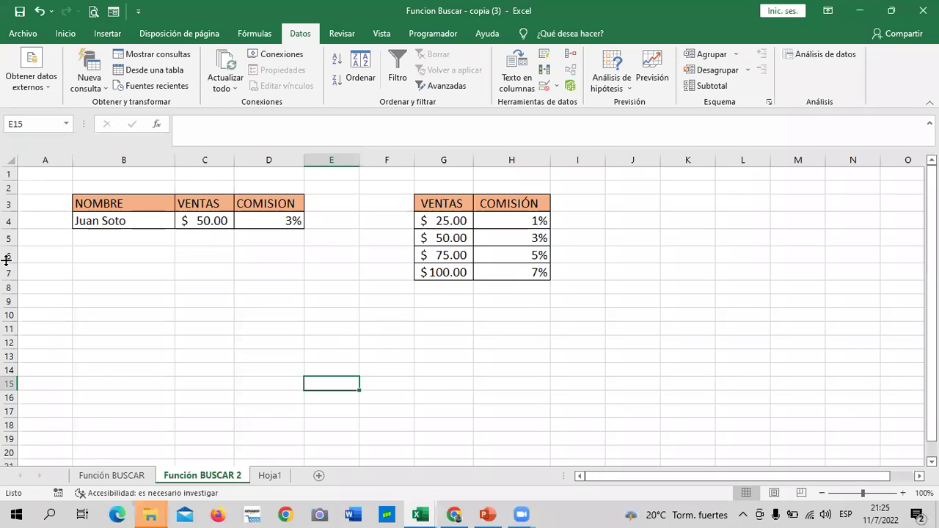
click(102, 477)
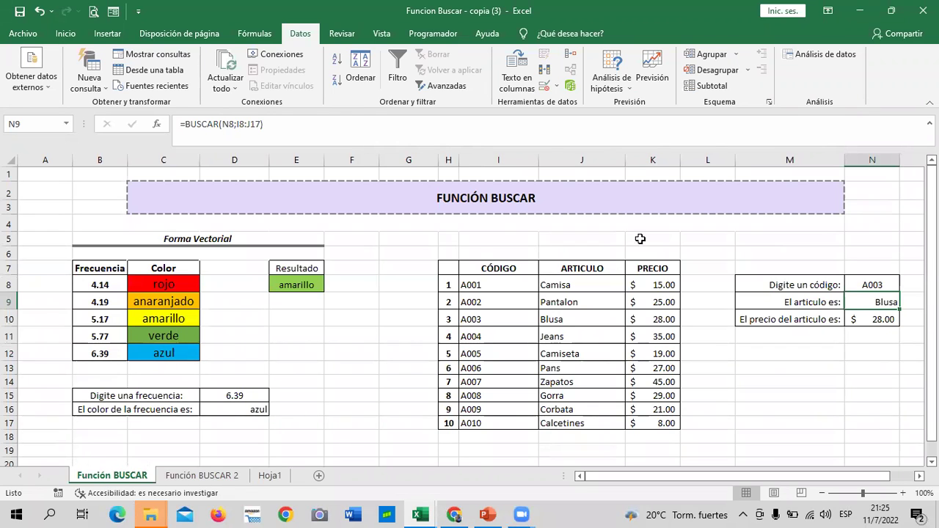
click(859, 357)
key(Up)
key(Up)
key(Up)
drag(859, 283, 861, 317)
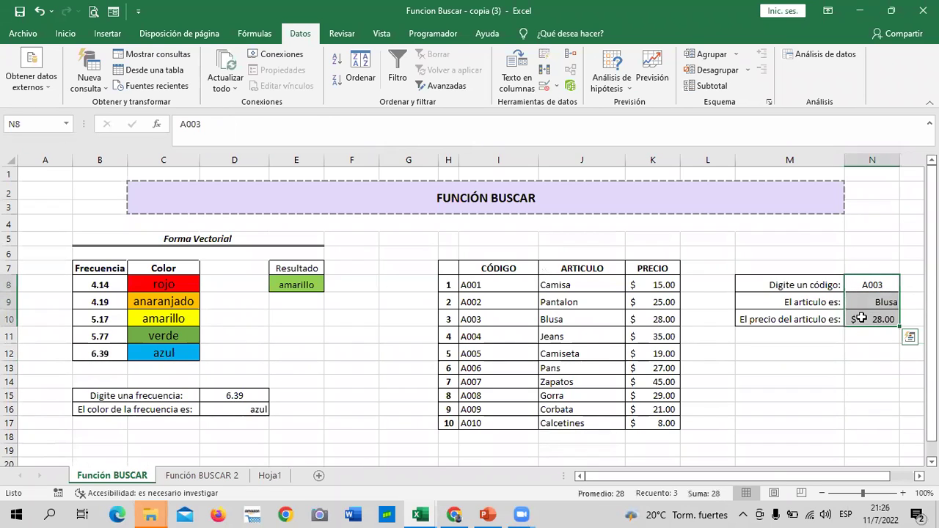
key(Delete)
click(832, 382)
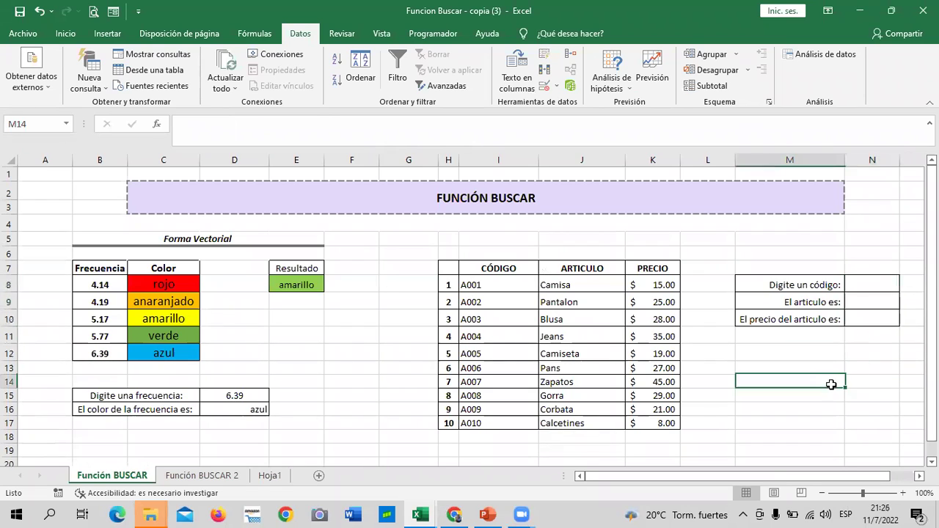
- Delete the azul result from D16 and the amarillo formula from Resultado cell E8
click(252, 396)
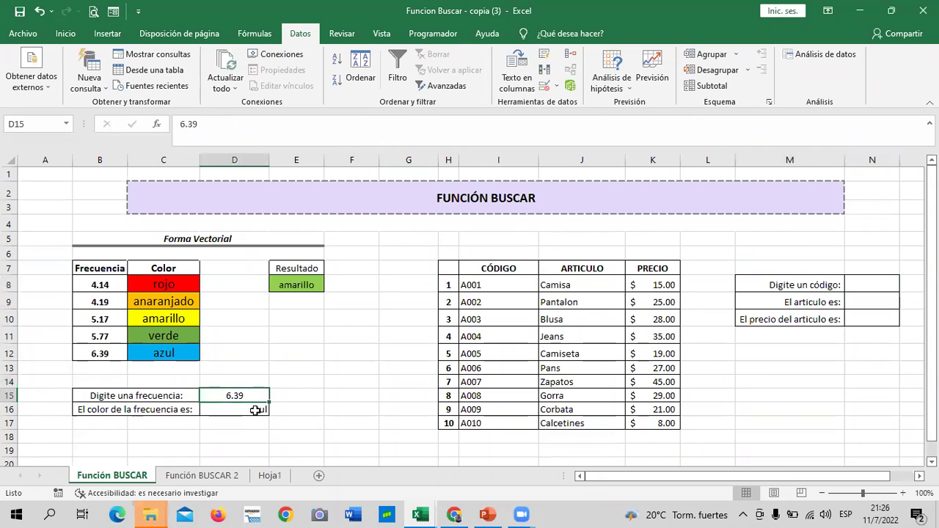
click(253, 410)
key(Delete)
click(333, 385)
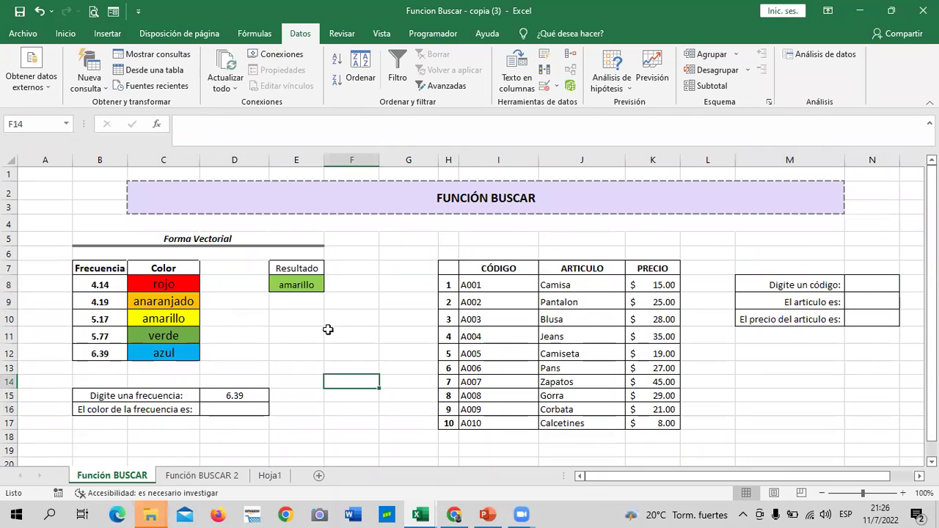
click(297, 284)
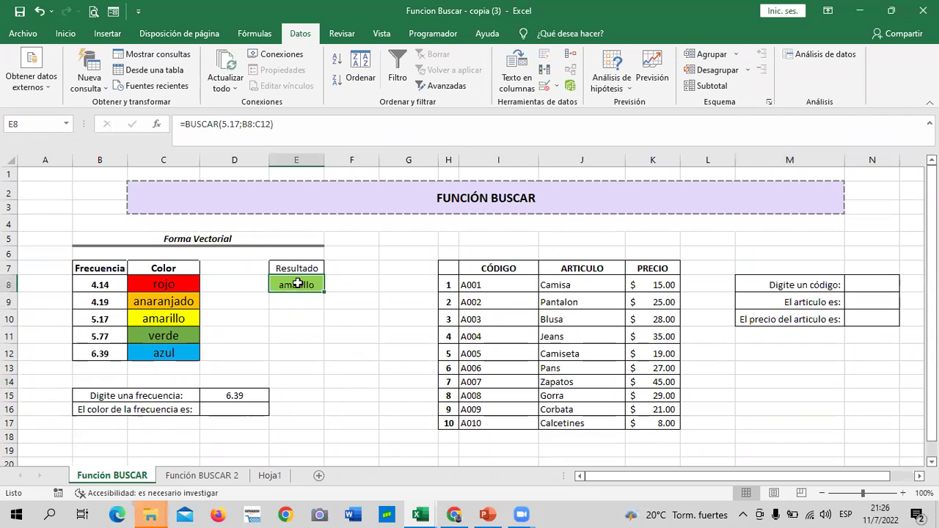
key(Delete)
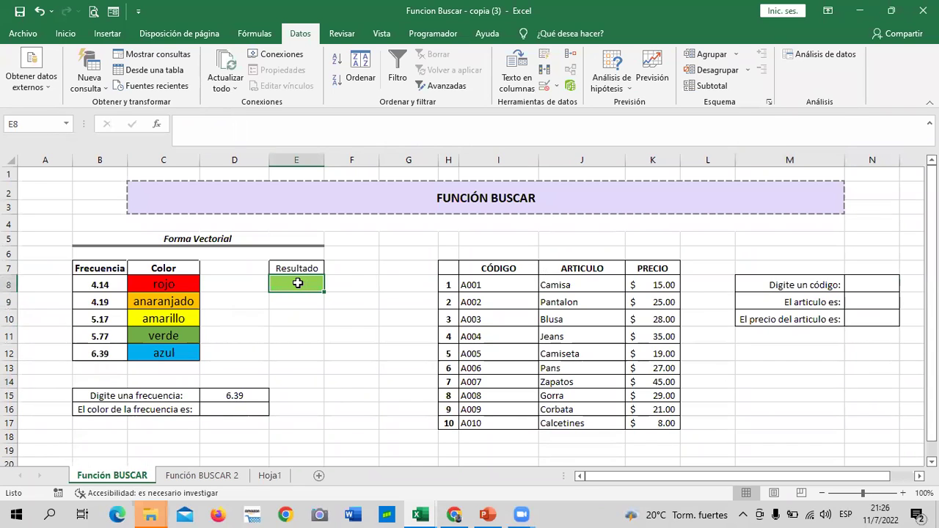
click(327, 387)
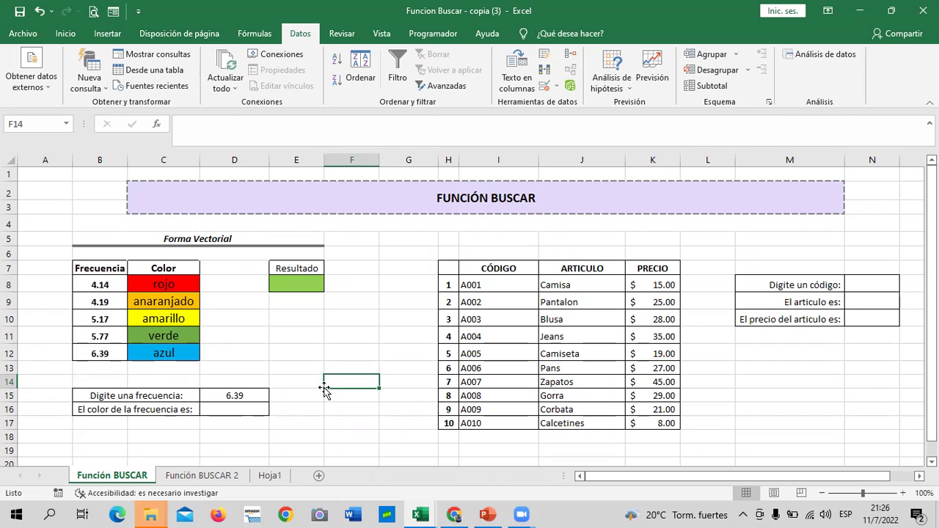
- Select Resultado cell E8 and dismiss the Windows news and weather panel
click(311, 286)
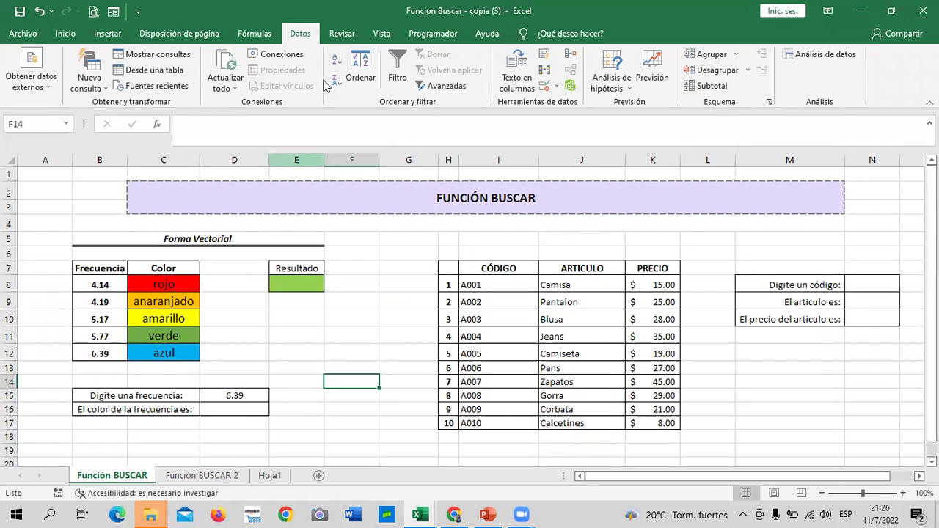
click(327, 434)
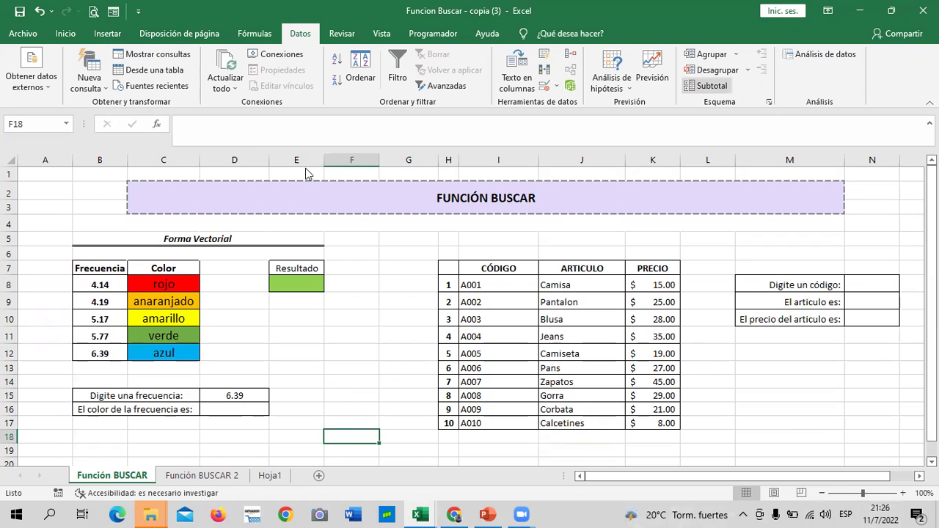
click(337, 305)
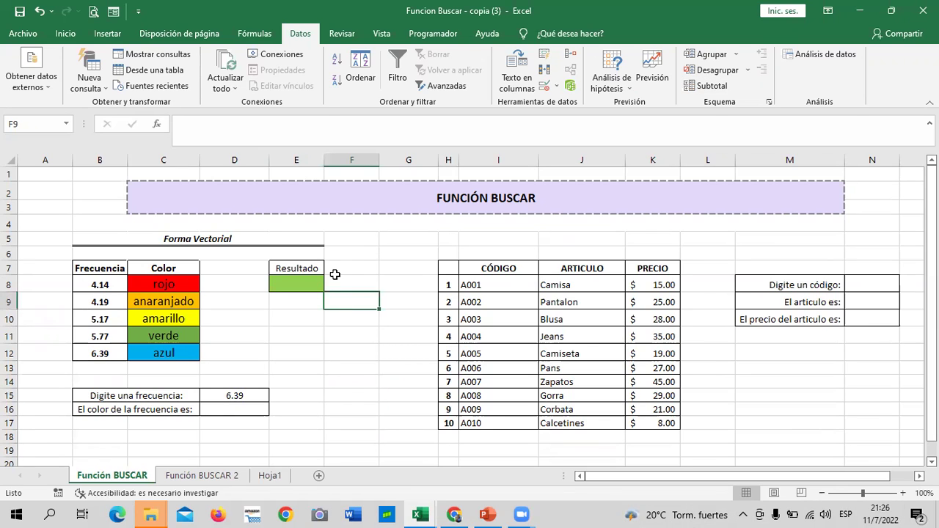
scroll(315, 377, down, 1)
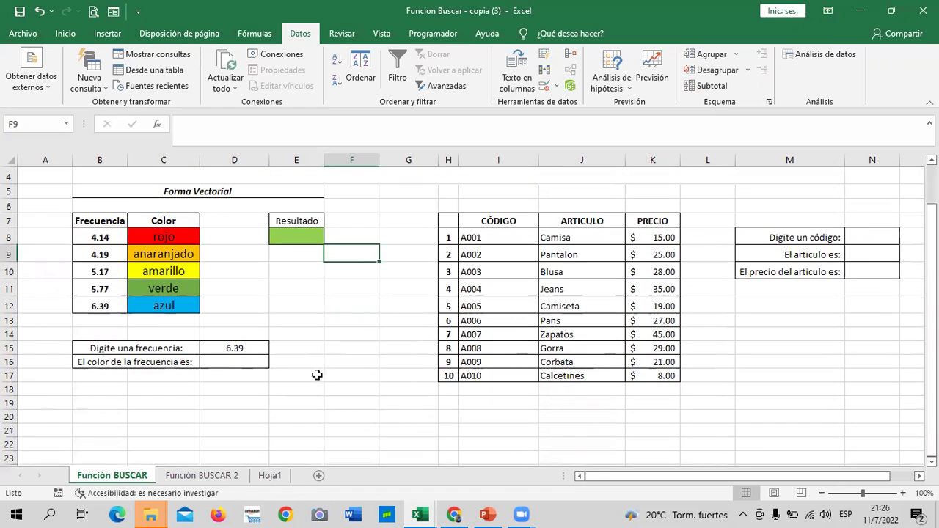
scroll(317, 372, up, 1)
key(super+w)
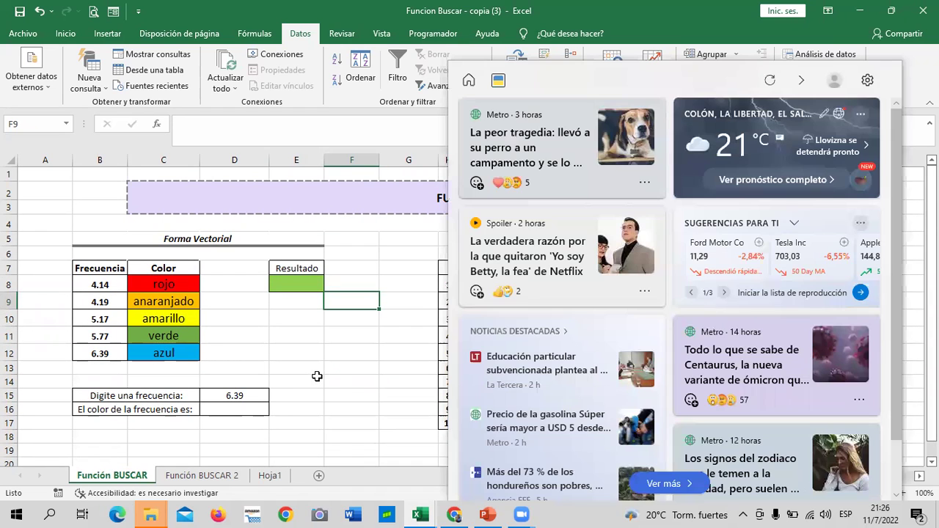
click(317, 376)
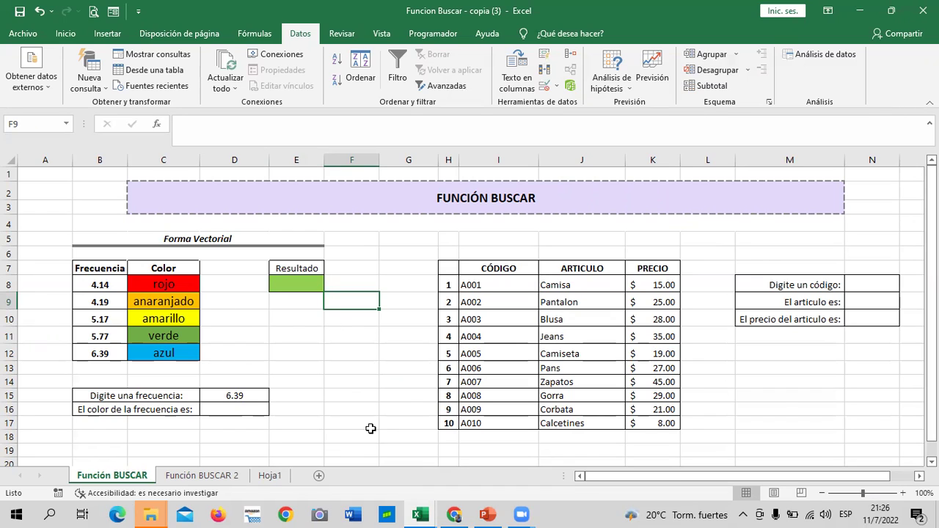
click(296, 367)
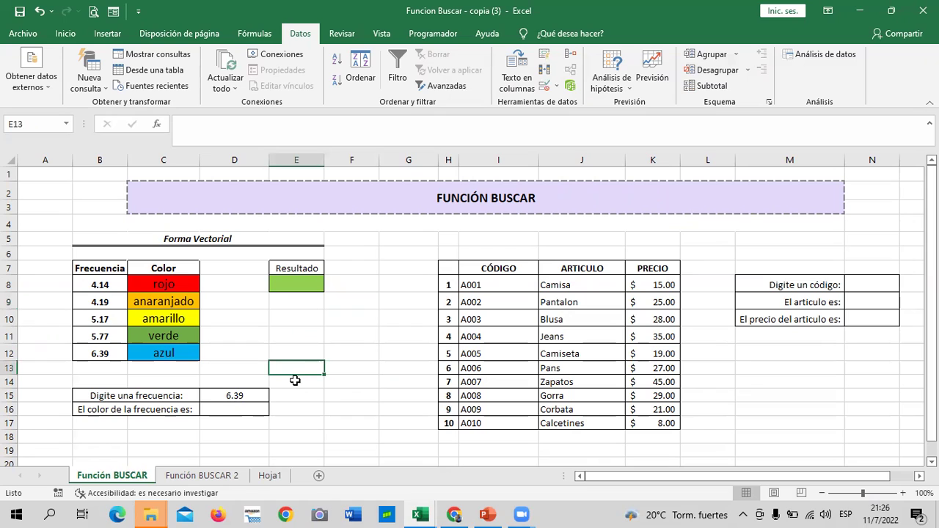
click(358, 339)
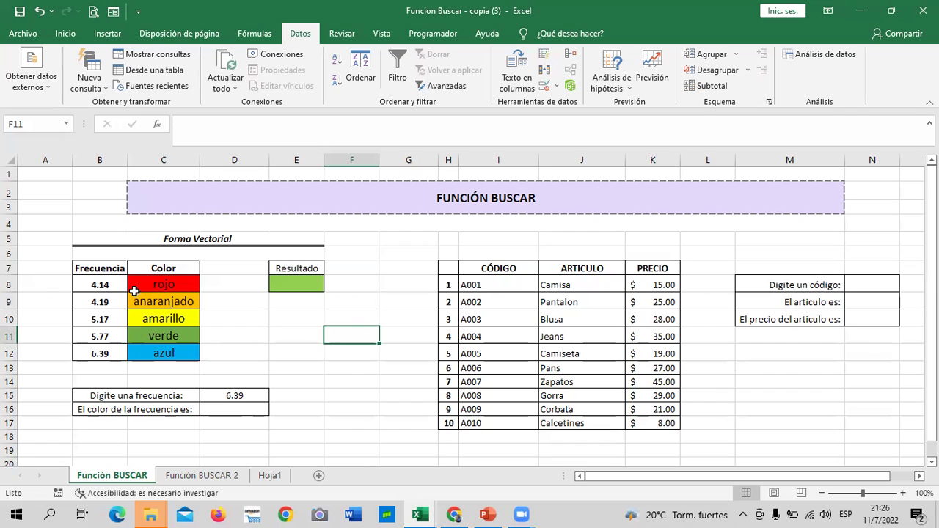
- Enter =BUSCAR(4.14;C8:C12) in E8, which returns #N/D
click(293, 332)
click(288, 284)
text(=BUSCAR)
scroll(54, 299, right, 3)
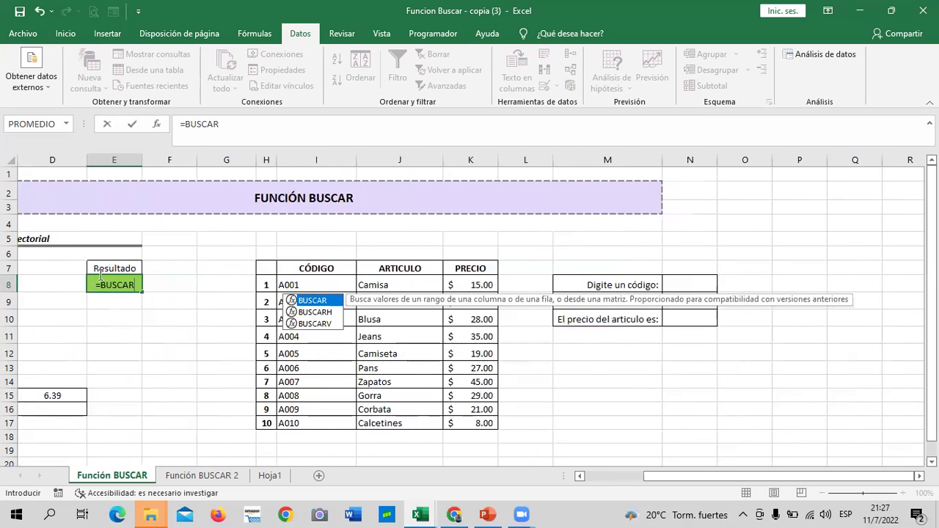
double_click(311, 300)
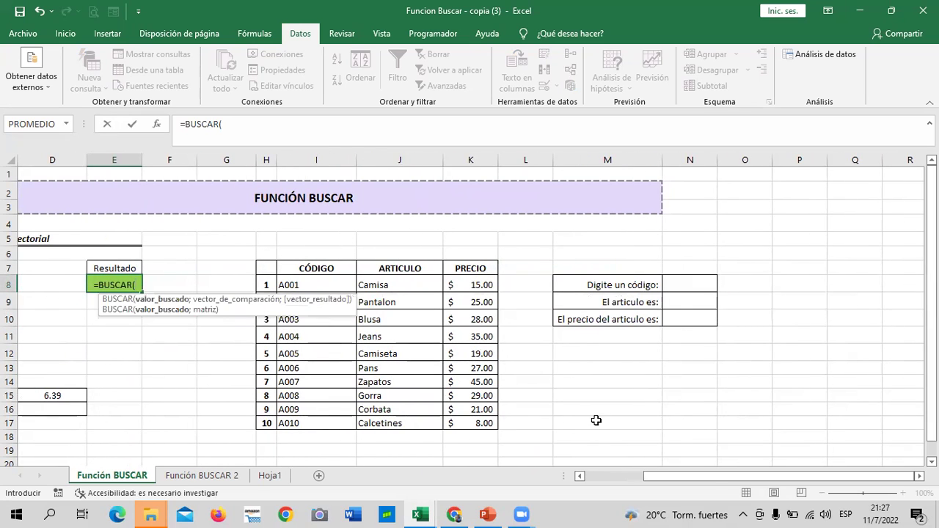
scroll(709, 475, left, 3)
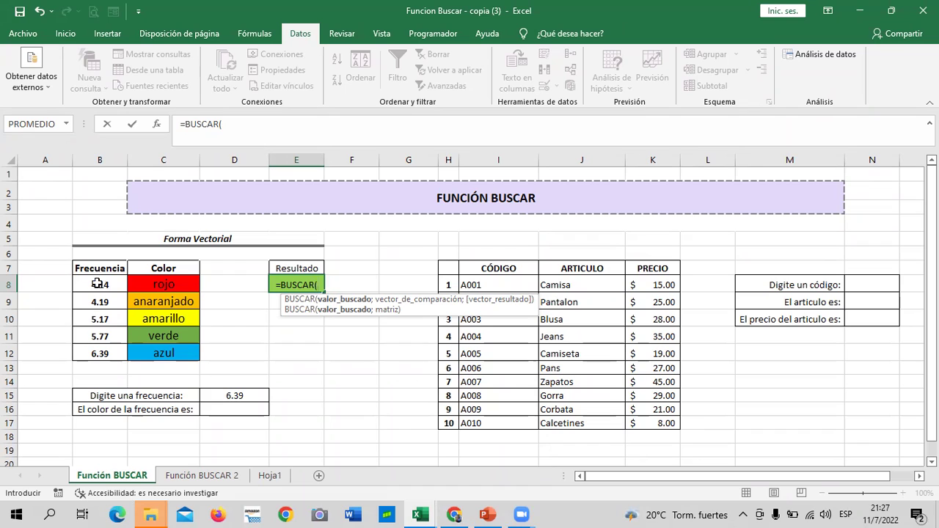
text(4)
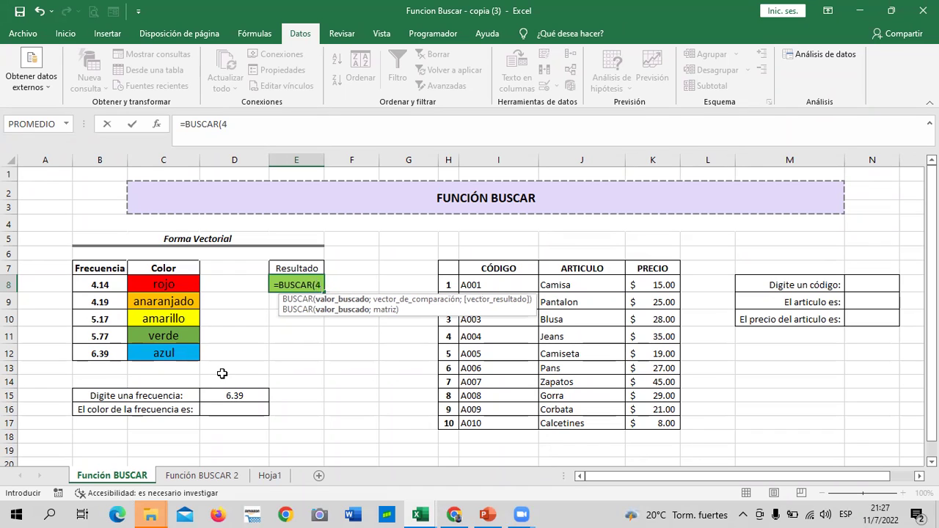
text(.14)
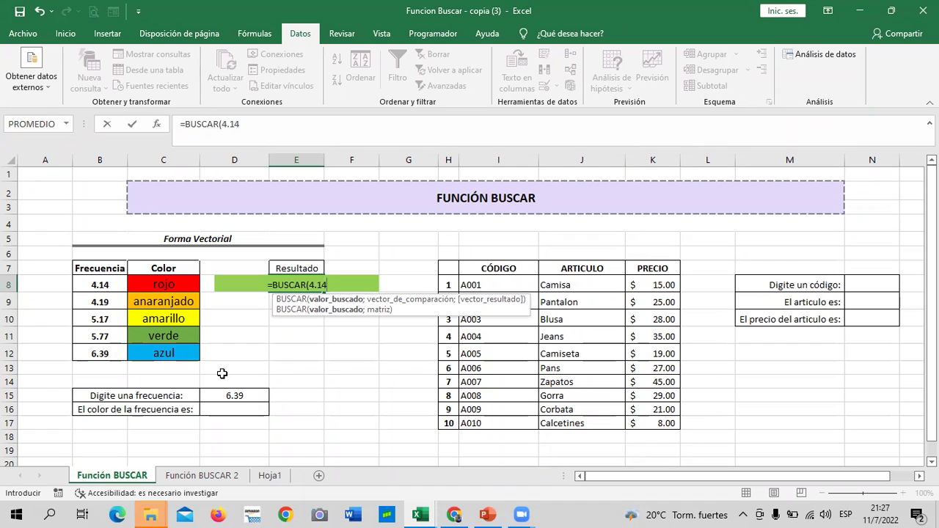
text(;)
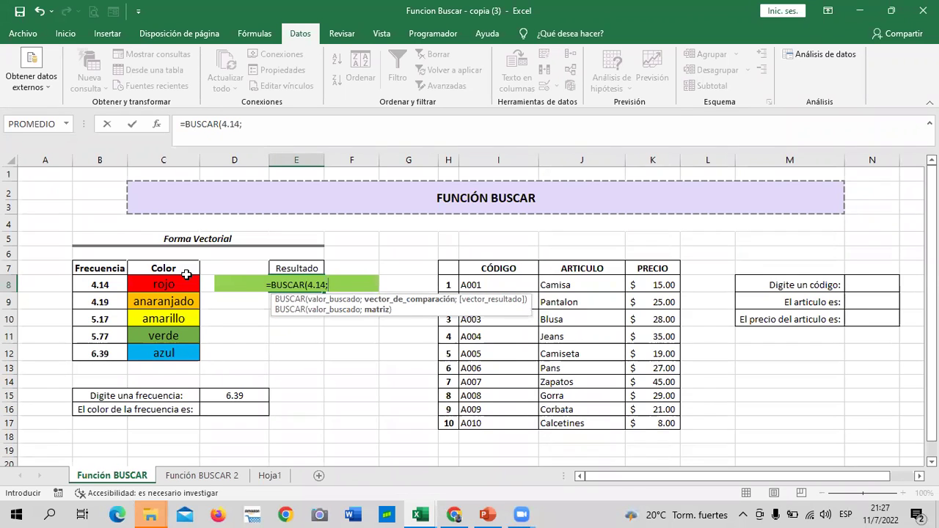
drag(167, 283, 164, 351)
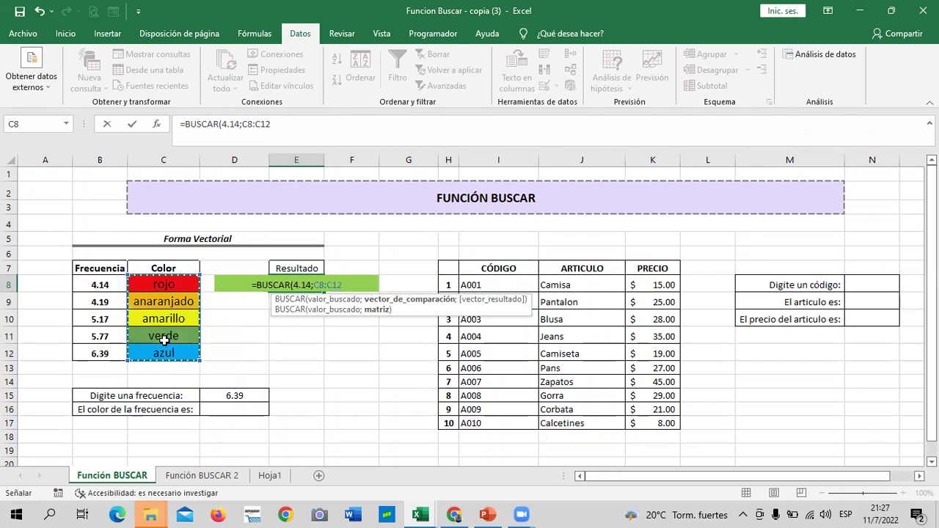
text())
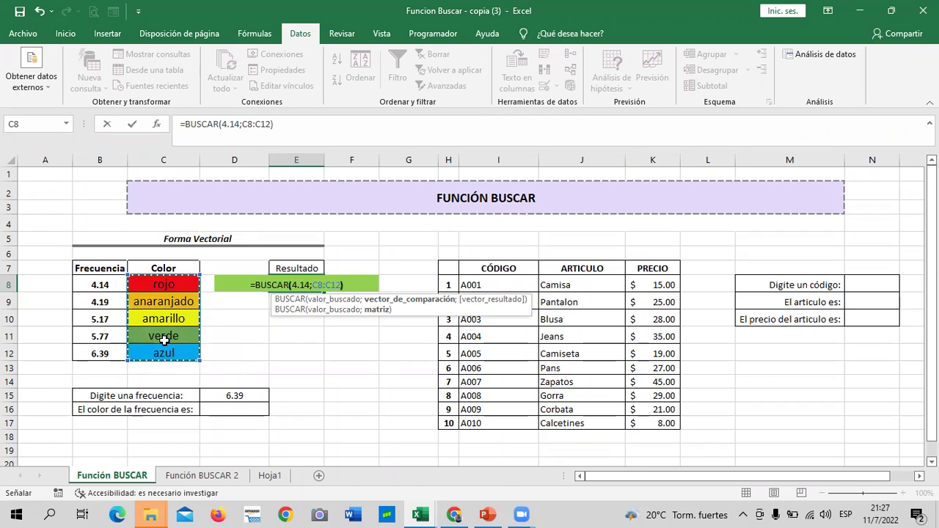
key(Return)
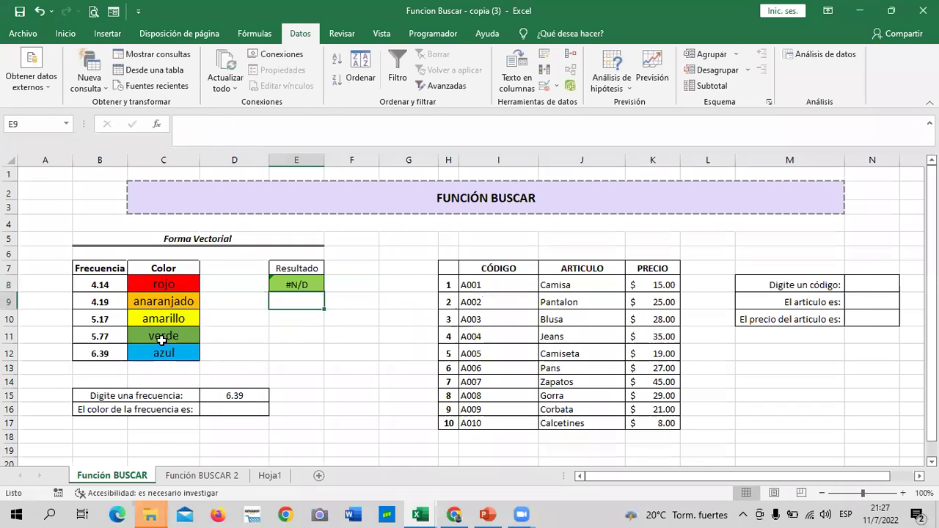
click(282, 279)
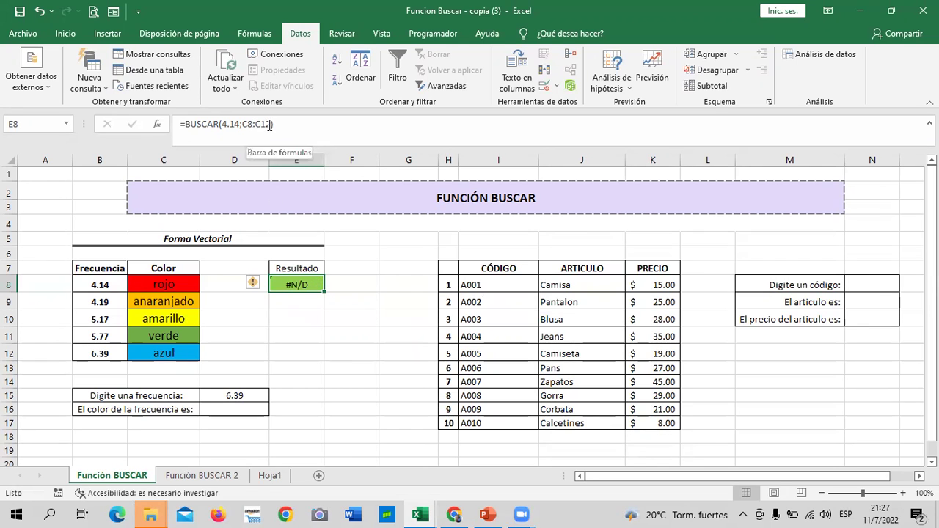
- Change E8's lookup range from C8:C12 to the whole table B8:C12
click(270, 125)
key(BackSpace)
key(BackSpace)
key(BackSpace)
key(BackSpace)
key(BackSpace)
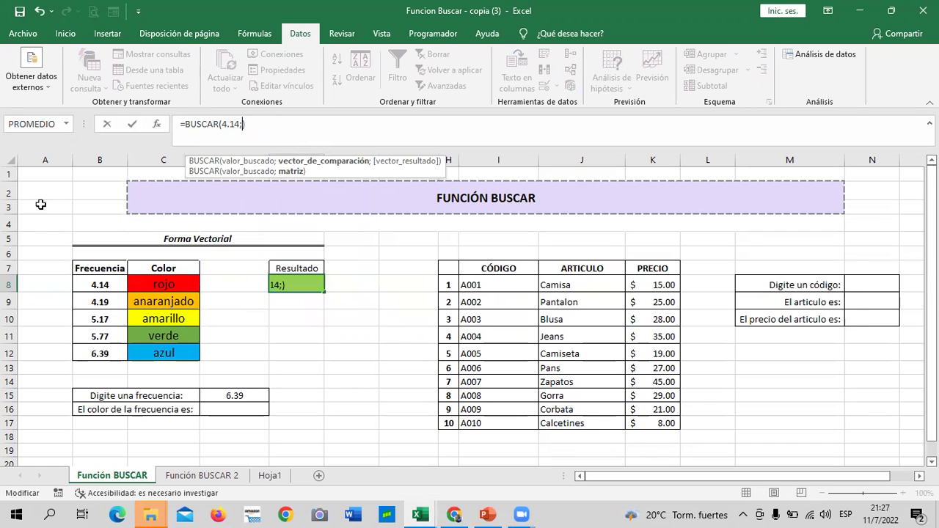
mouse_move(91, 284)
mouse_down()
mouse_move(189, 341)
mouse_move(188, 352)
mouse_up()
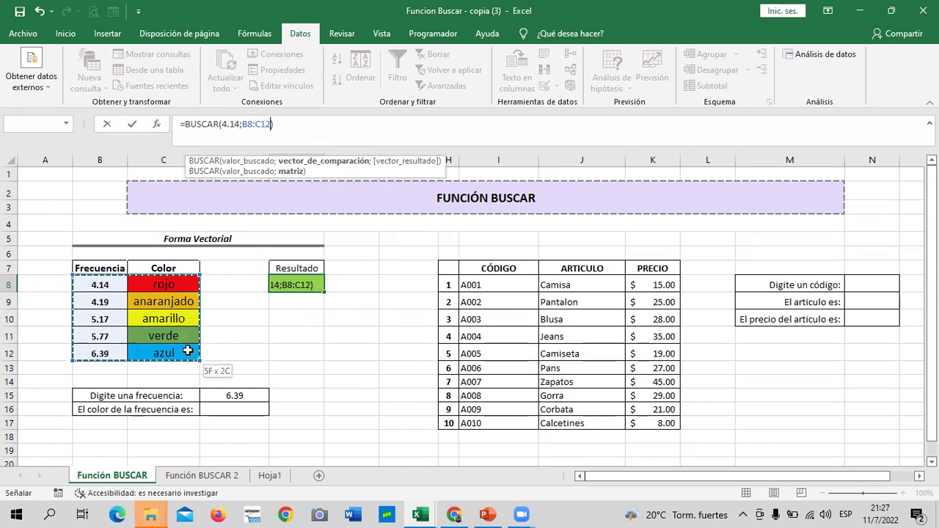
key(Return)
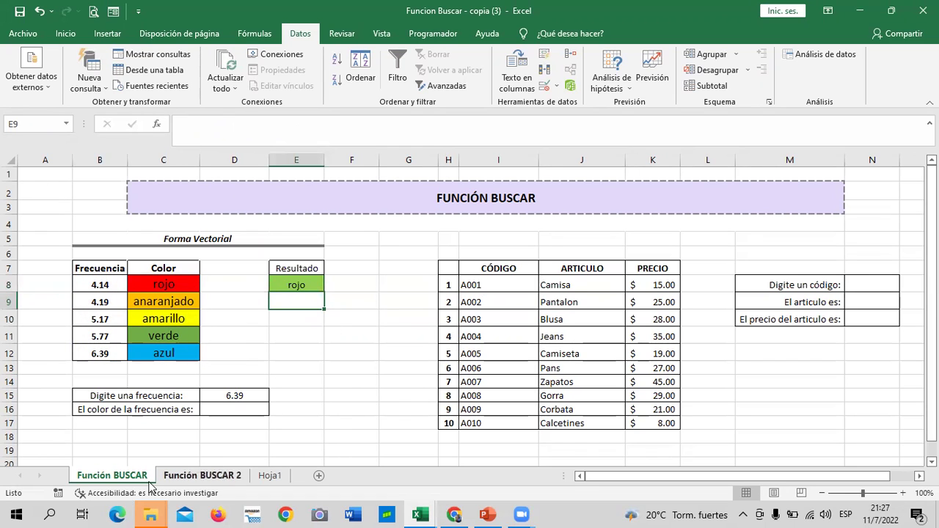
click(350, 394)
- Change the lookup value from 4.14 to 5.17 so E8 returns amarillo
click(311, 283)
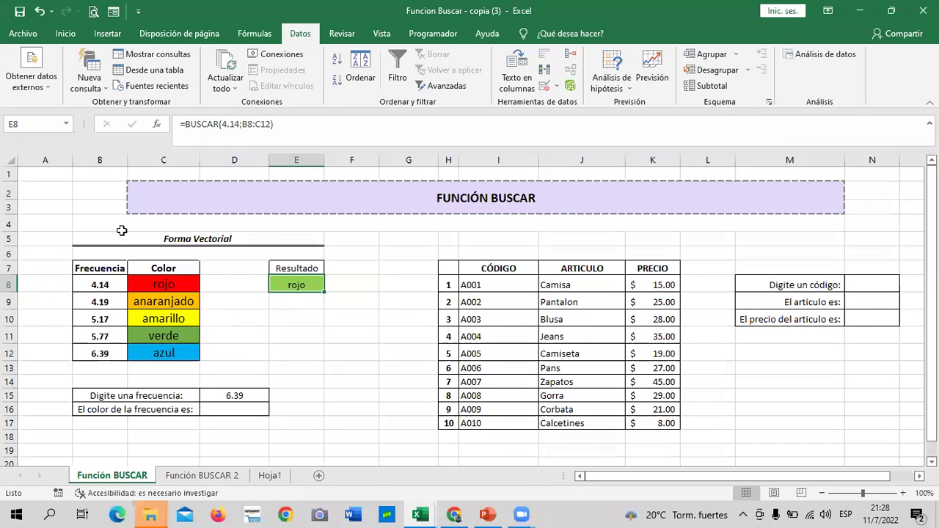
click(240, 127)
key(BackSpace)
key(BackSpace)
key(BackSpace)
key(BackSpace)
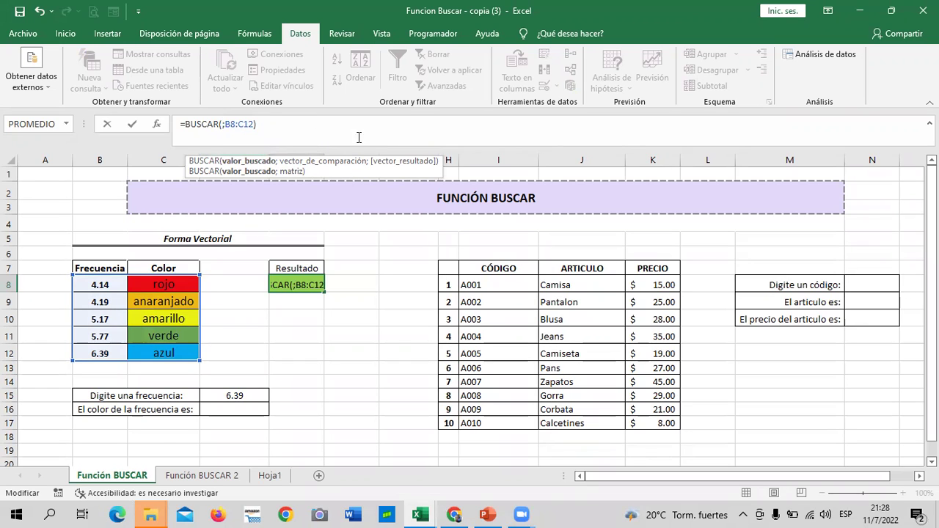
text(5.17)
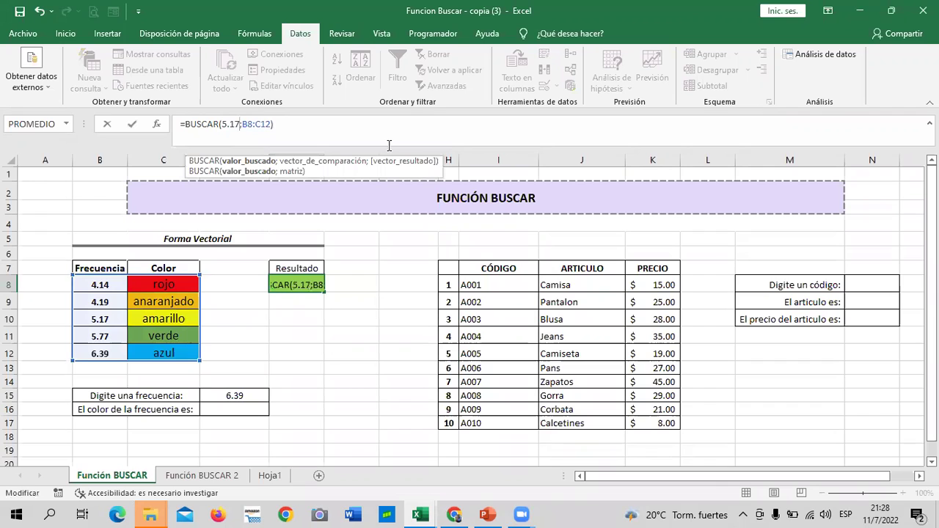
key(Return)
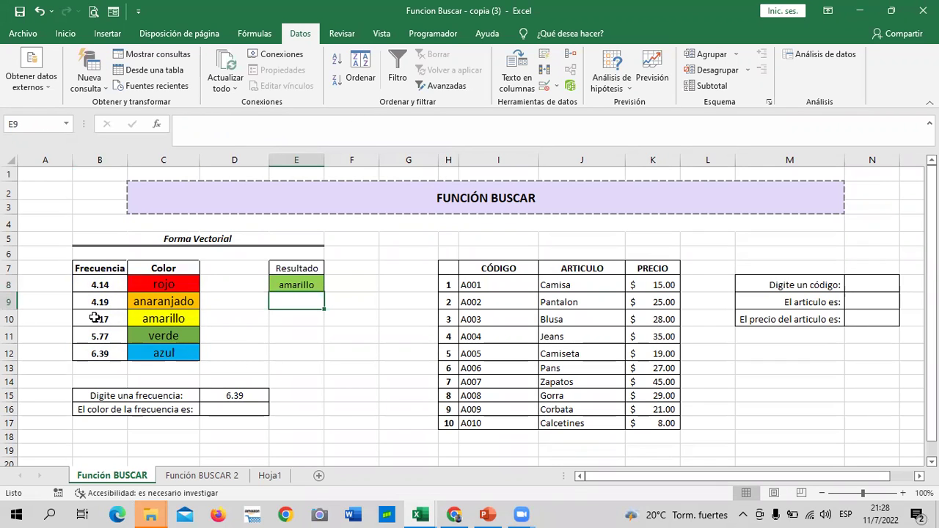
click(295, 346)
click(286, 283)
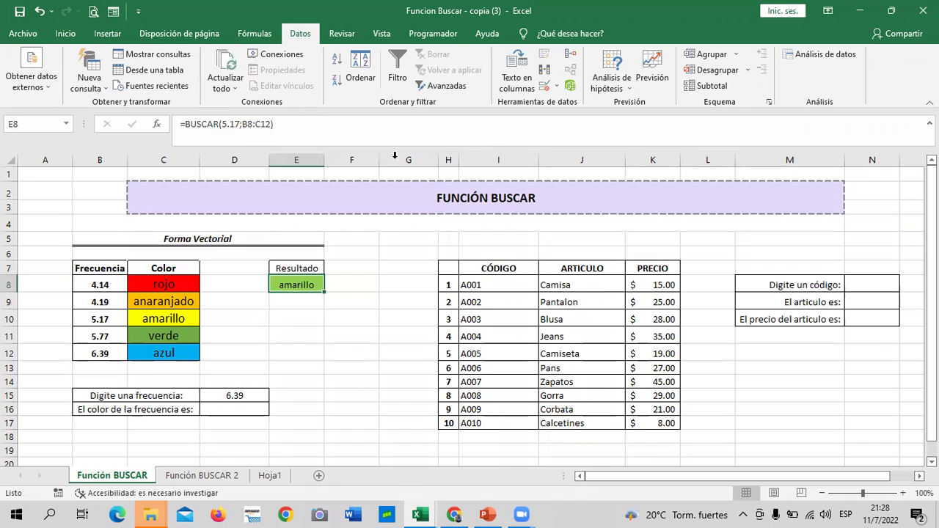
click(339, 336)
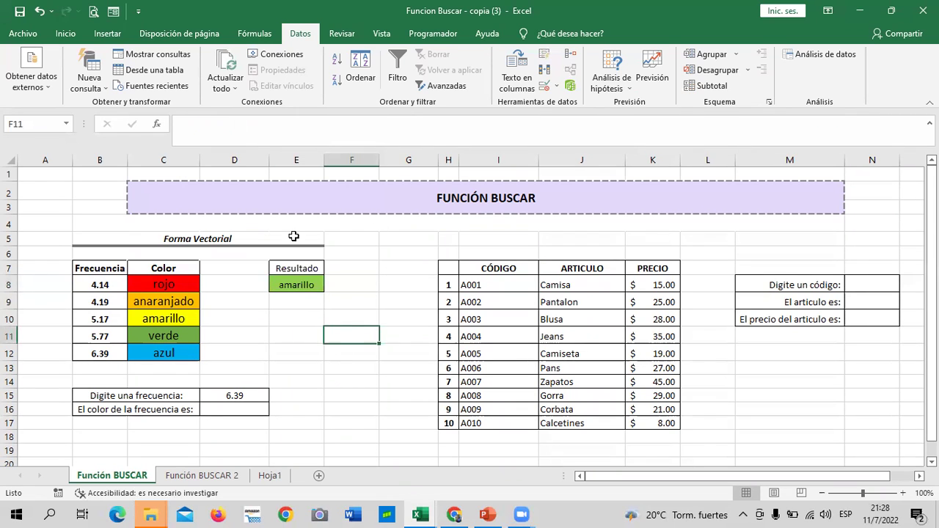
- Start a 'Texto que contiene' highlight rule on E8 for the text amarillo
click(60, 36)
click(283, 282)
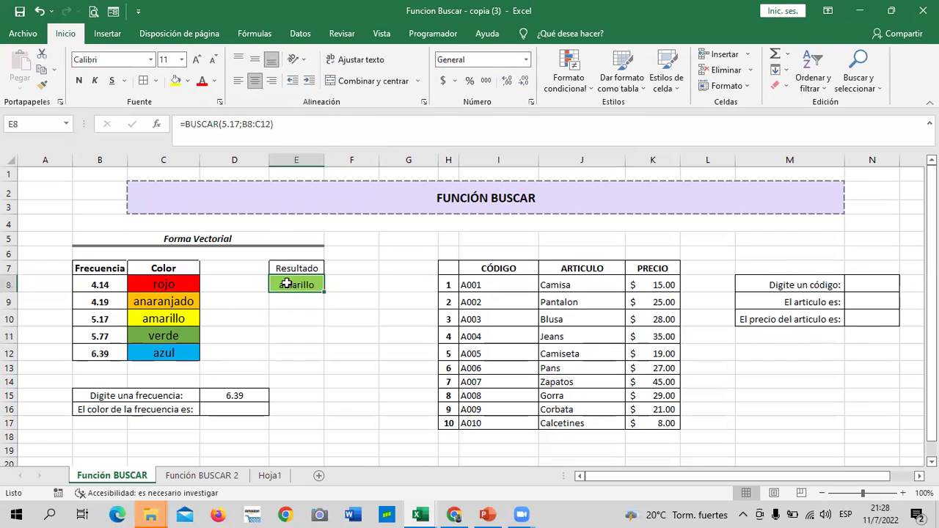
click(587, 88)
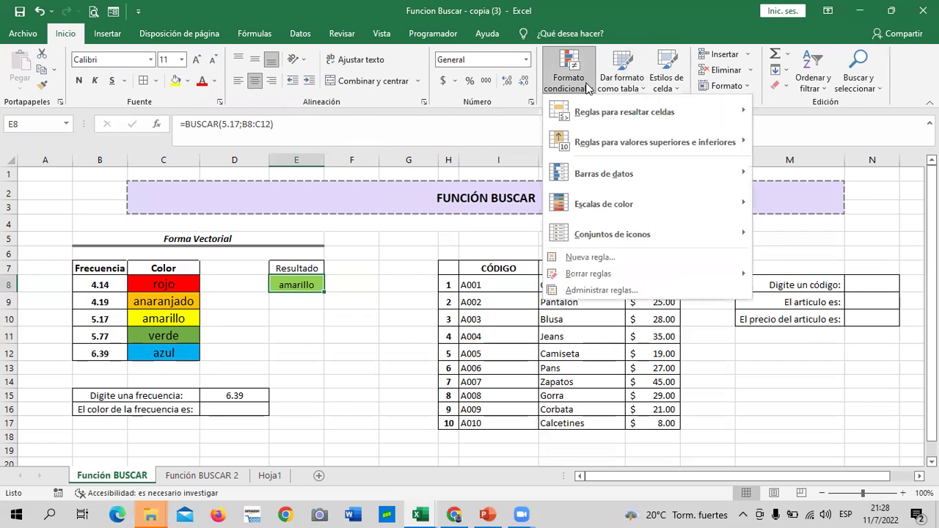
mouse_move(696, 110)
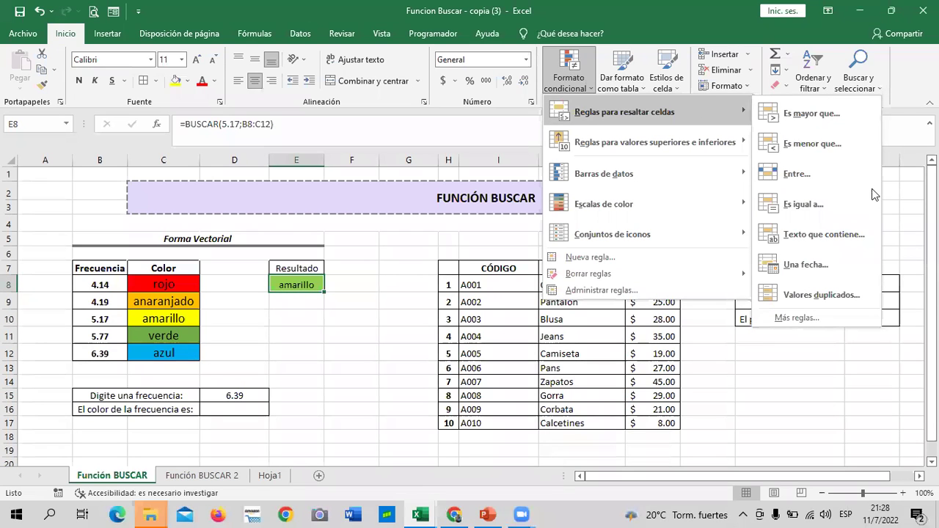
click(843, 232)
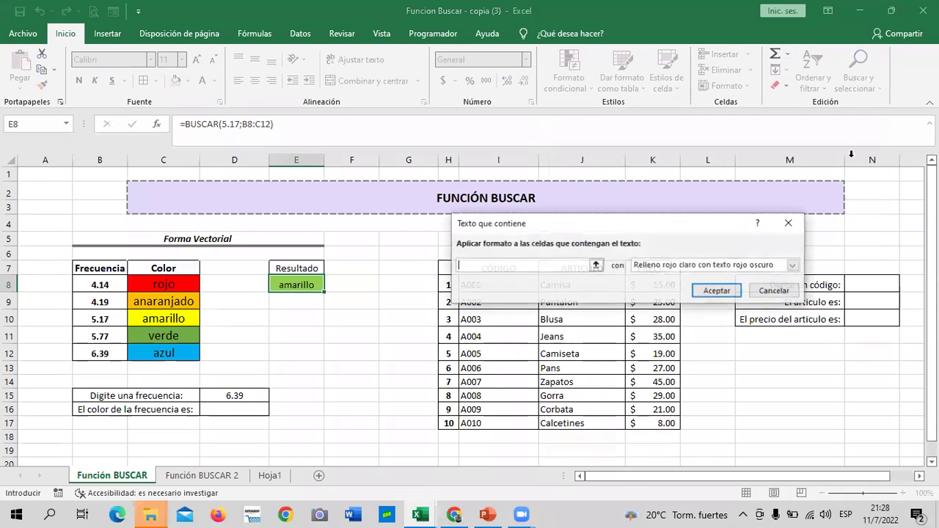
drag(677, 220, 668, 114)
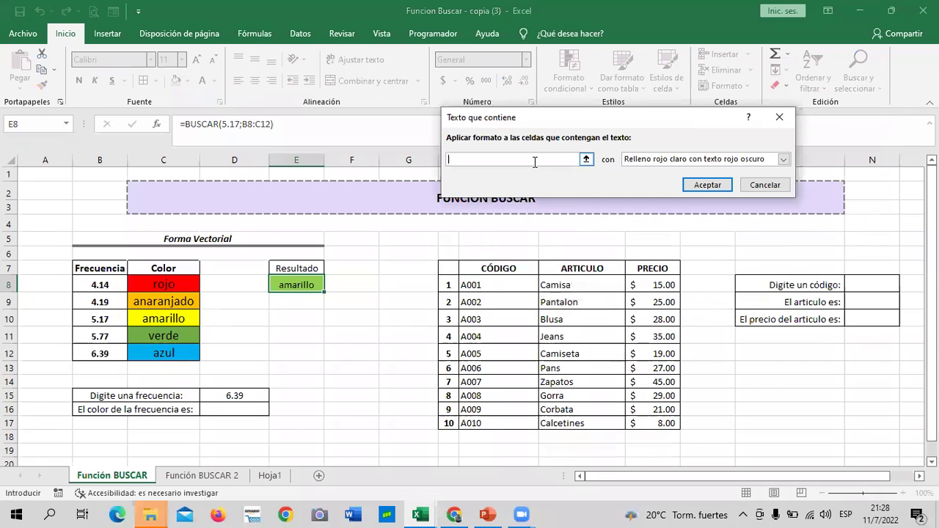
text(a)
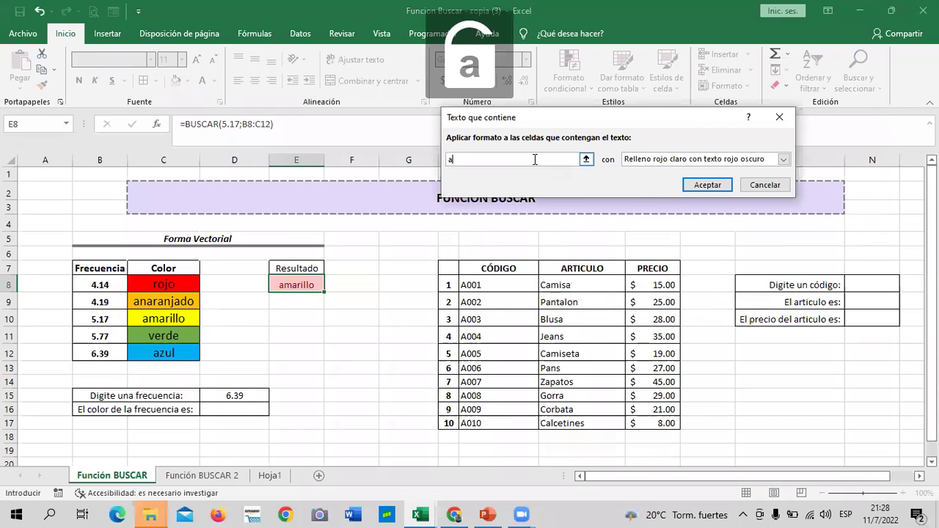
text(marillo)
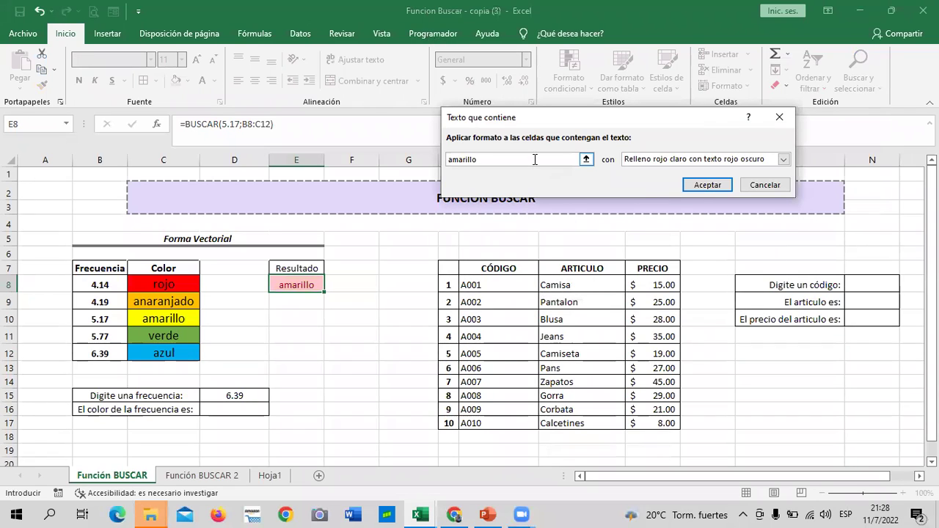
- Give the amarillo rule a custom yellow fill and apply it
click(781, 160)
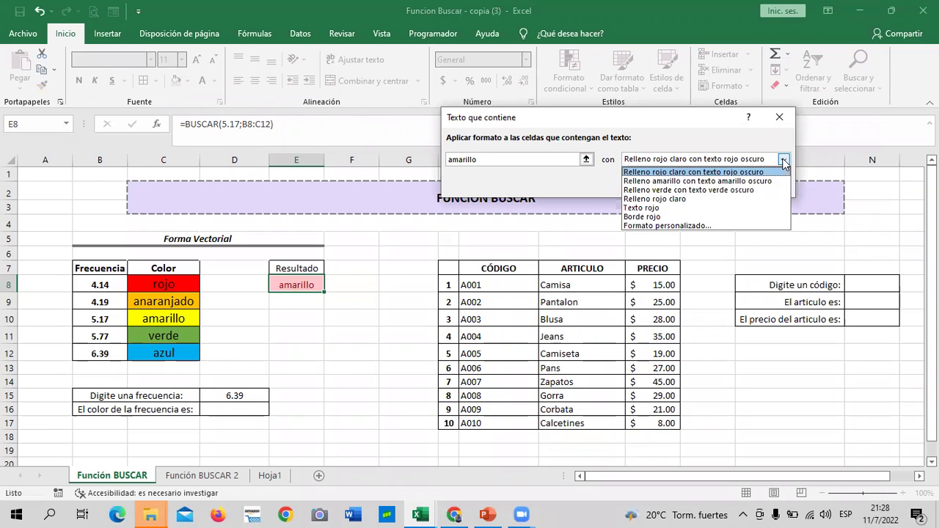
click(648, 225)
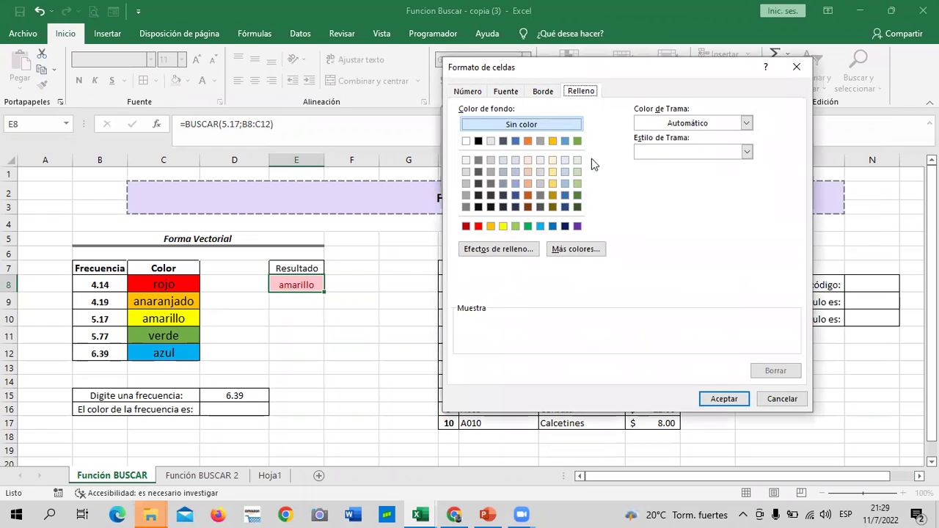
click(503, 226)
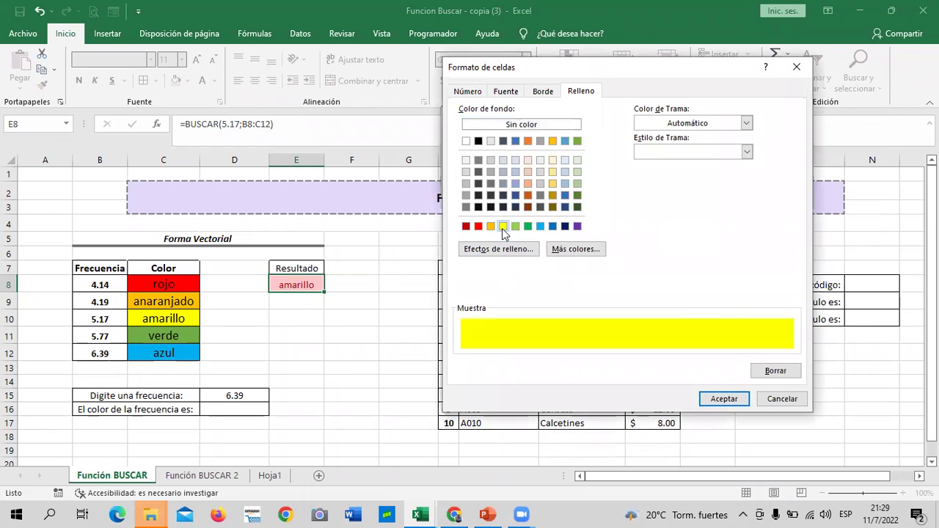
click(724, 398)
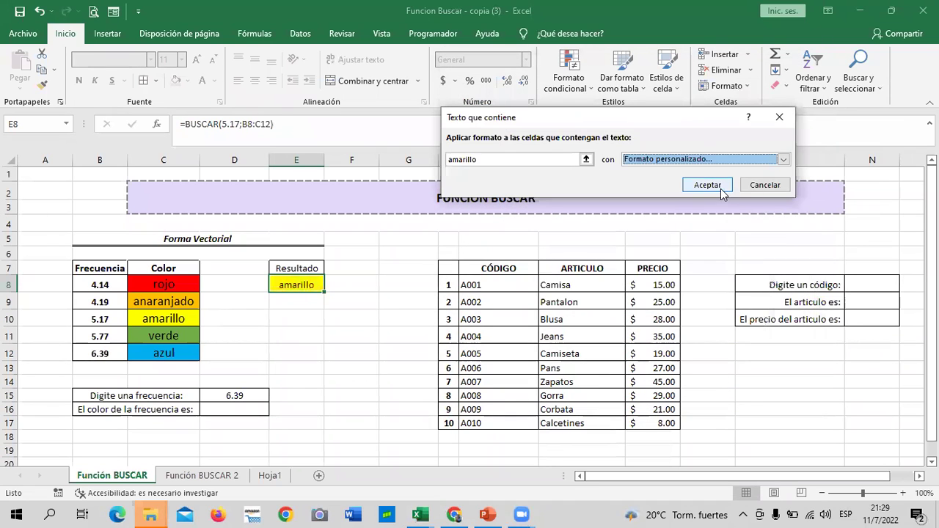
click(706, 184)
click(332, 370)
click(306, 287)
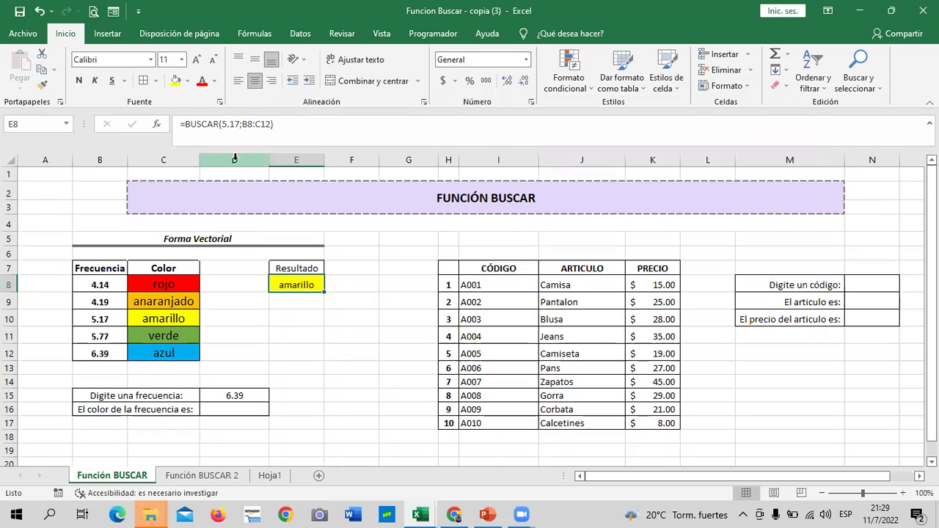
- Change E8's formula to =BUSCAR(4.14;B8:C12) so it returns rojo
click(332, 338)
click(299, 285)
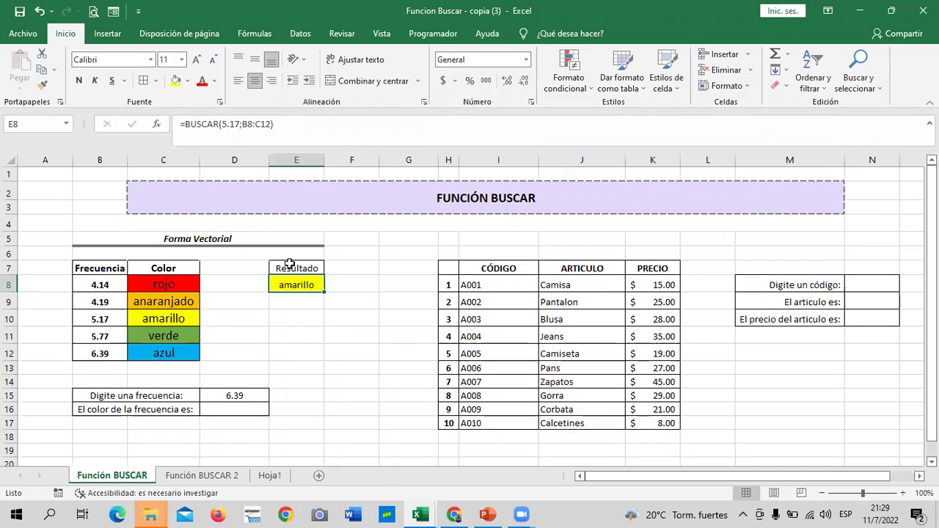
click(240, 124)
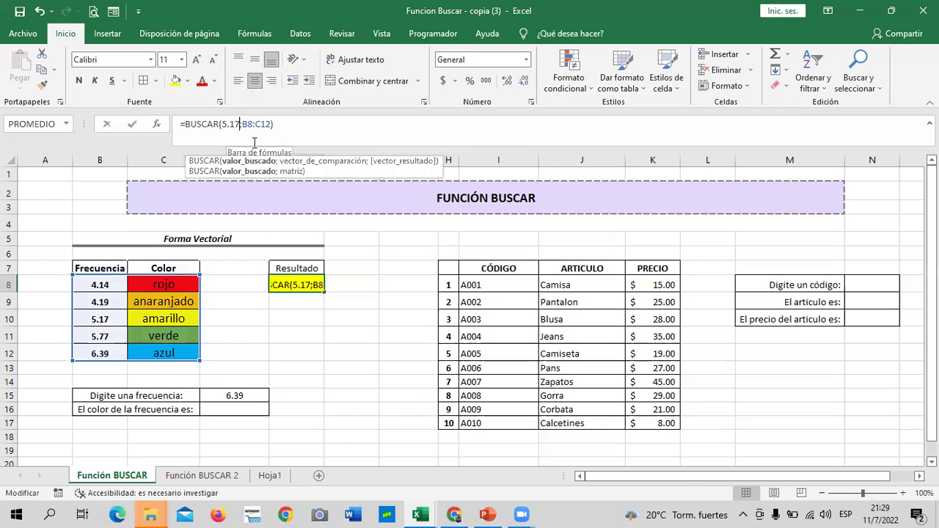
key(BackSpace)
key(BackSpace)
key(BackSpace)
key(BackSpace)
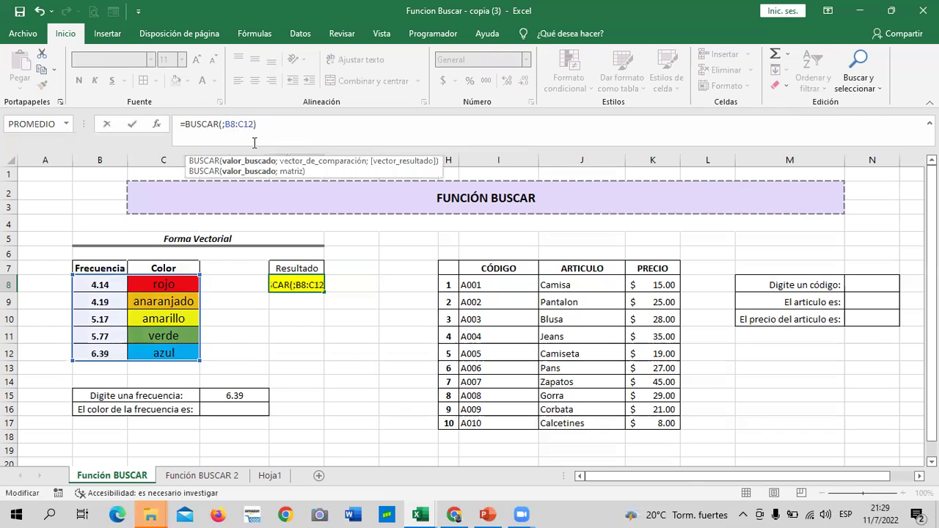
text(4.14)
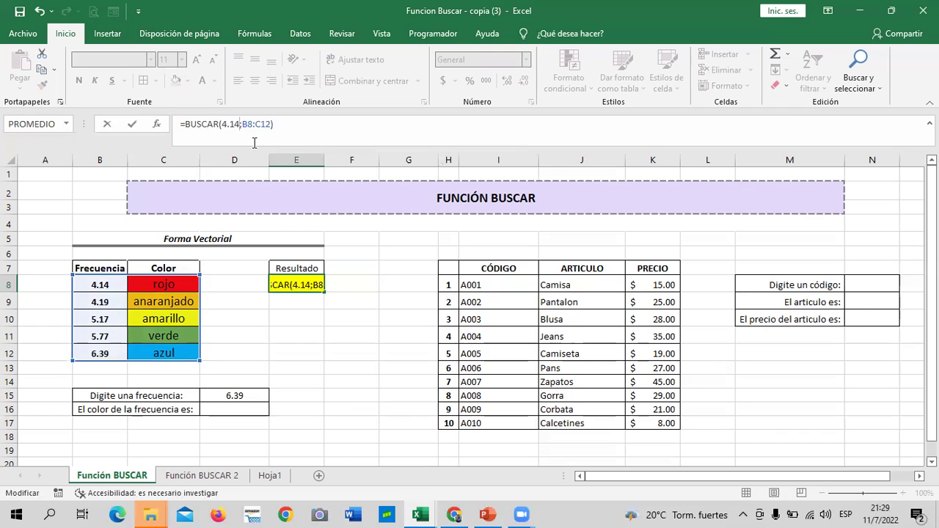
key(Return)
click(293, 283)
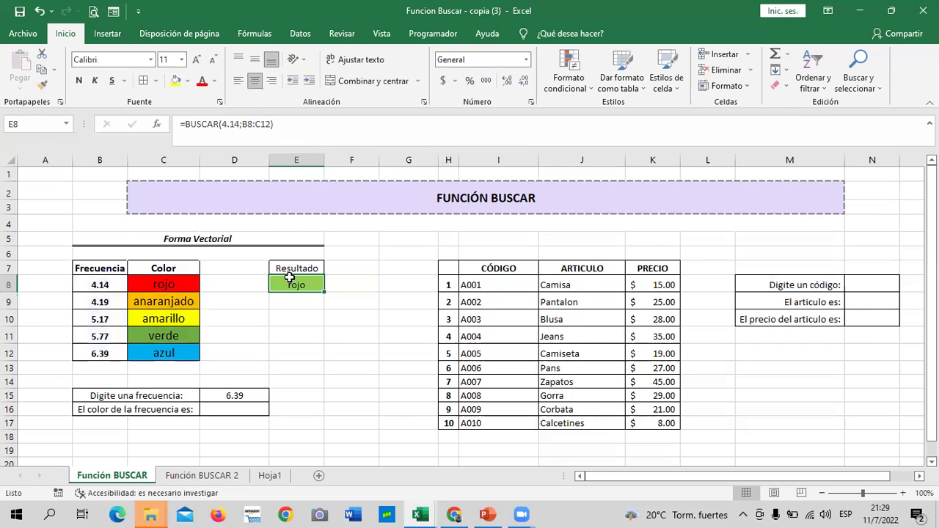
click(591, 85)
- Add a 'Texto que contiene' rule for rojo with a custom red fill on E8
mouse_move(671, 118)
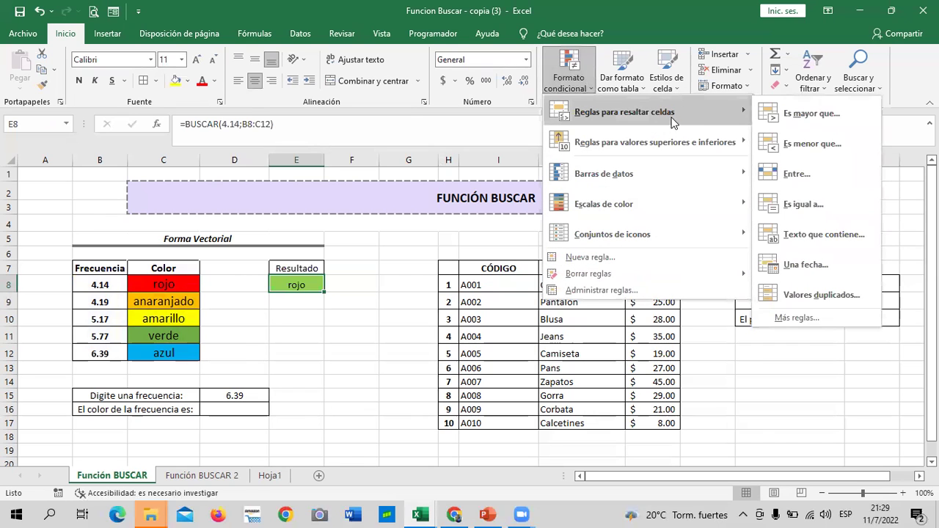
click(823, 235)
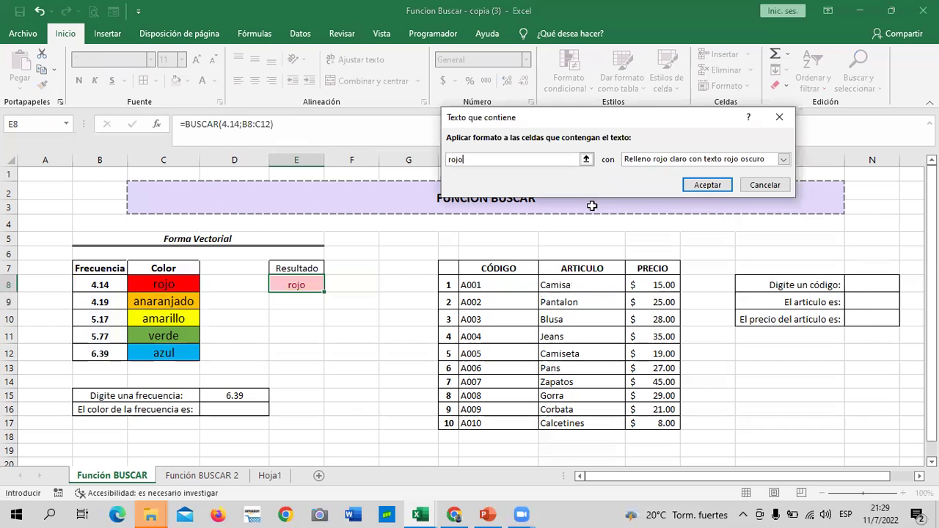
click(783, 159)
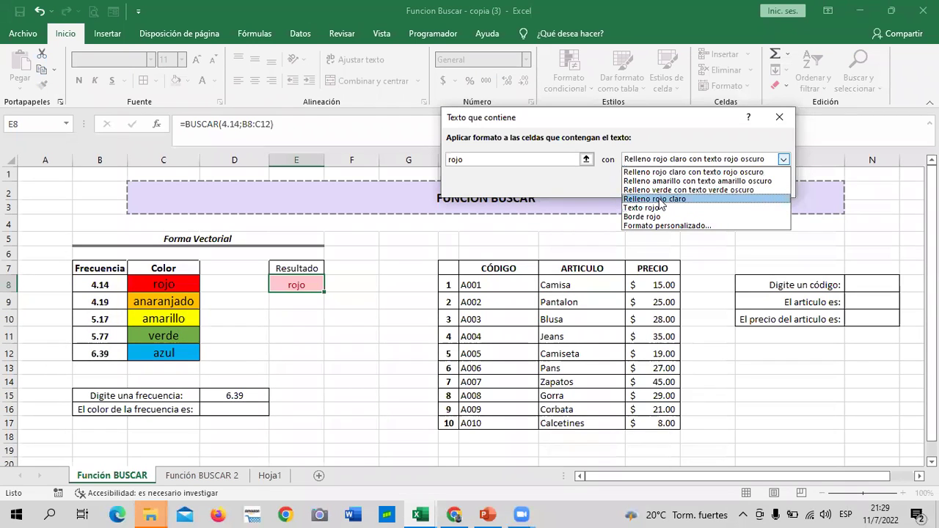
click(657, 225)
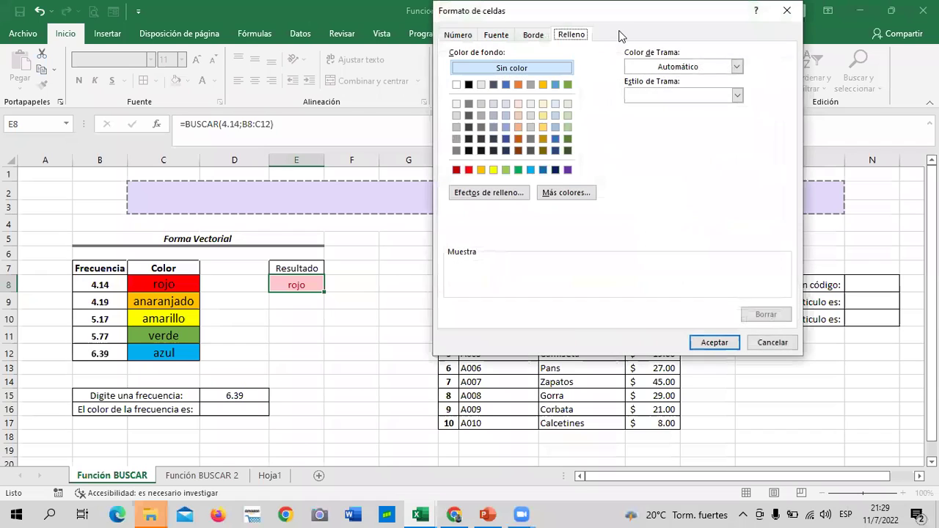
click(469, 170)
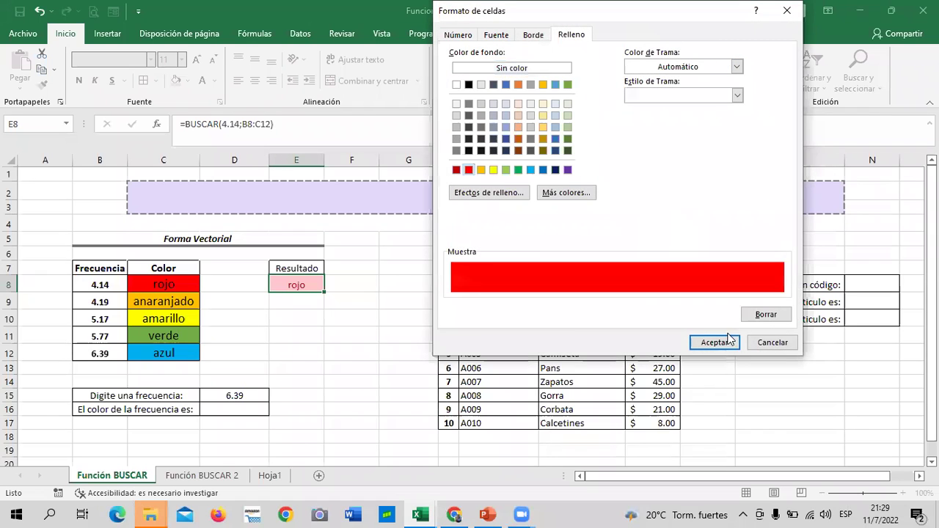
click(728, 338)
click(706, 187)
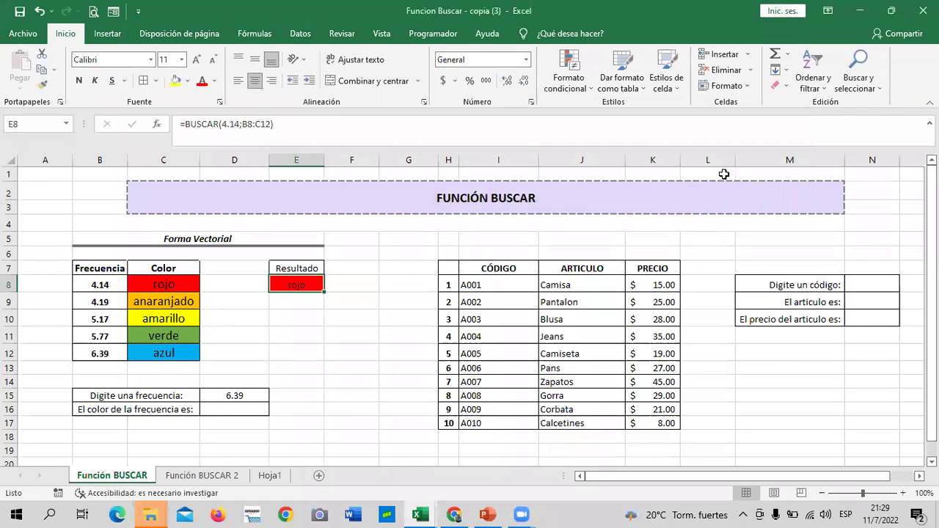
click(341, 369)
click(311, 285)
- Change E8's lookup value from 4.14 to 4.19 so it returns anaranjado
click(232, 124)
key(Right)
key(BackSpace)
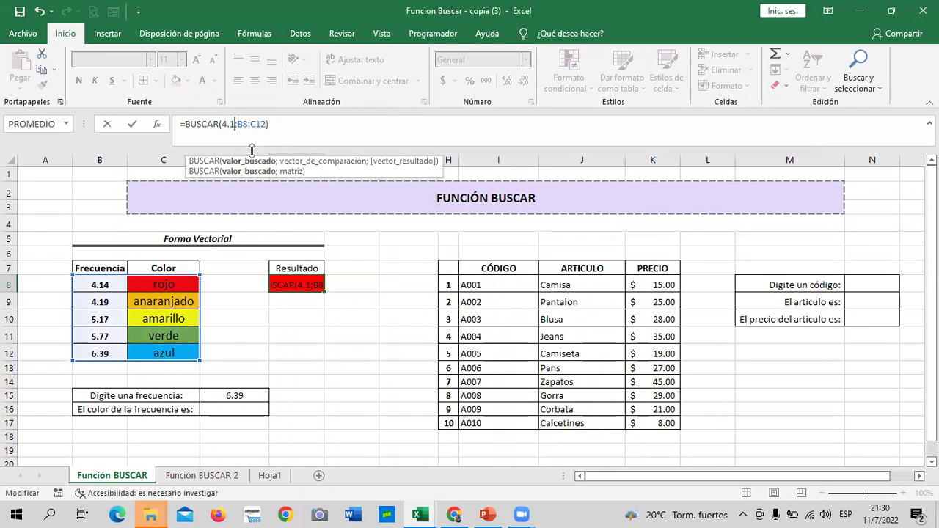
text(9)
key(Return)
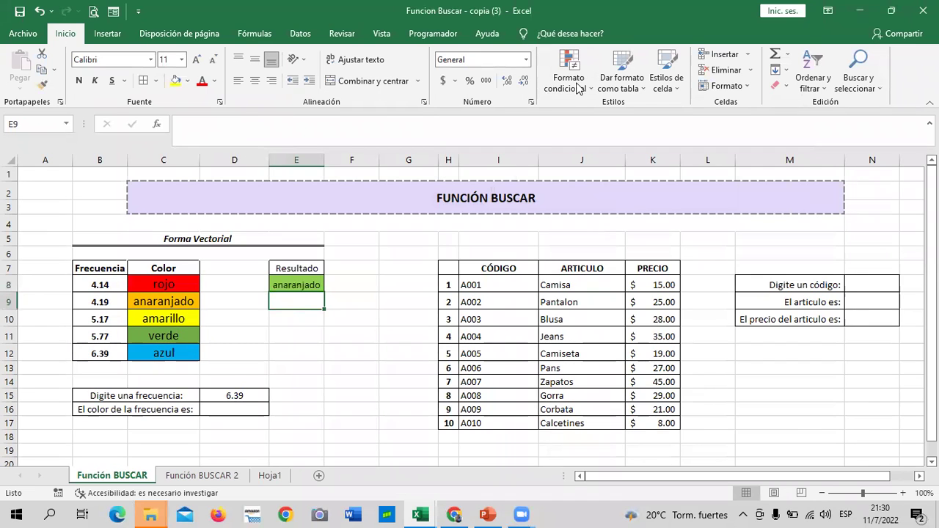
key(Up)
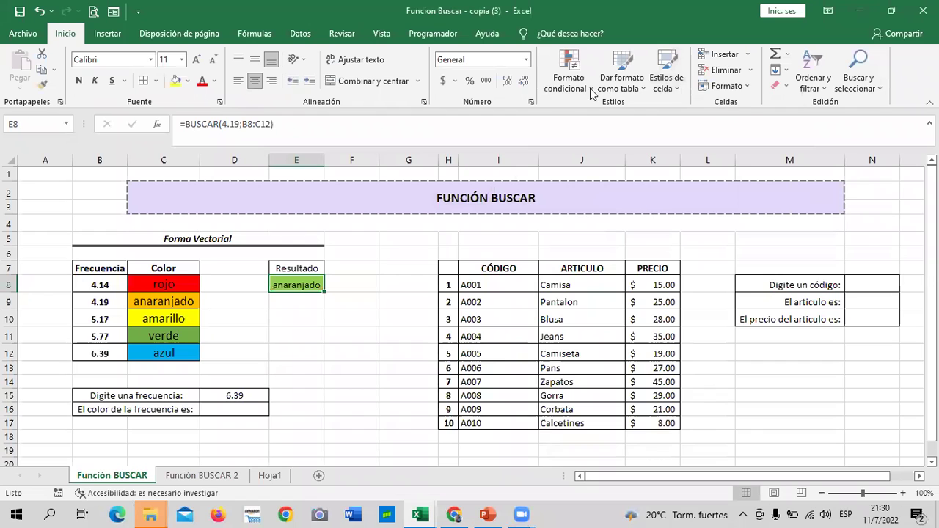
- Add a 'Texto que contiene' rule for anaranjado with a custom orange fill
click(568, 79)
mouse_move(709, 112)
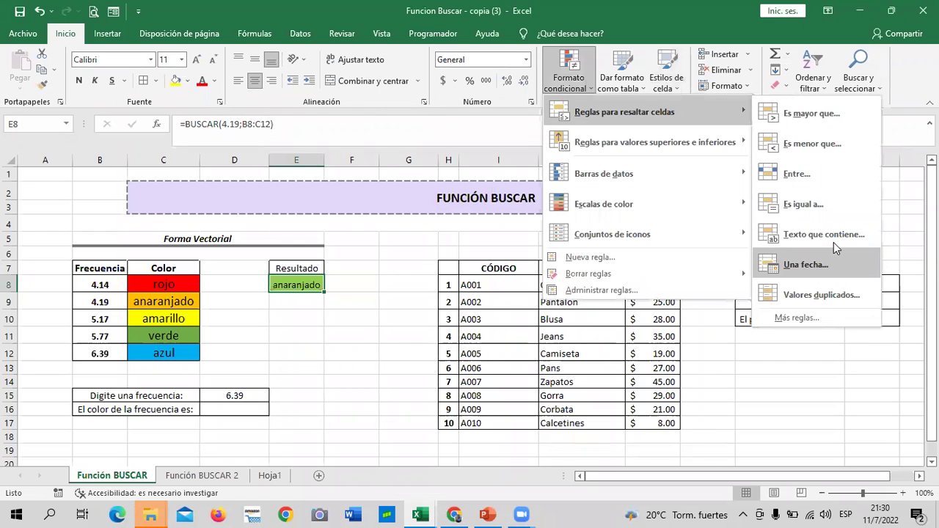
click(818, 234)
text(a)
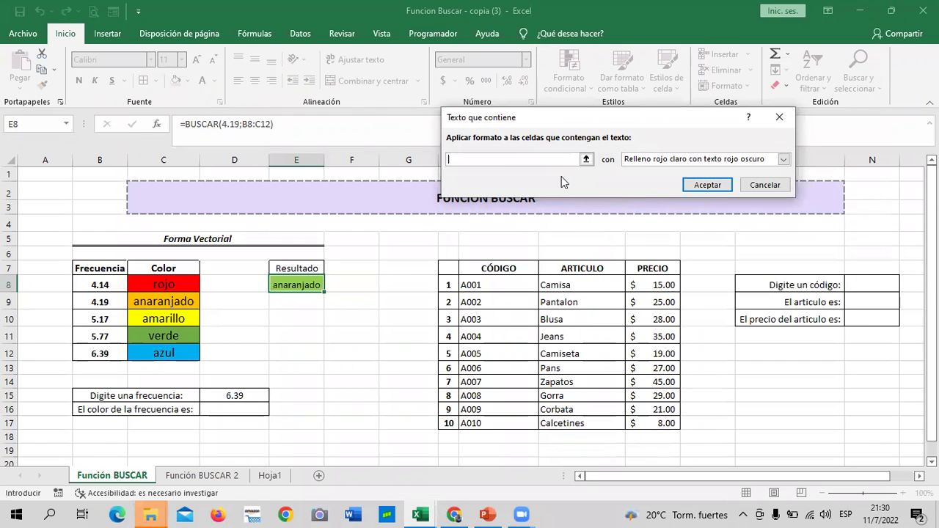
text(naranjado)
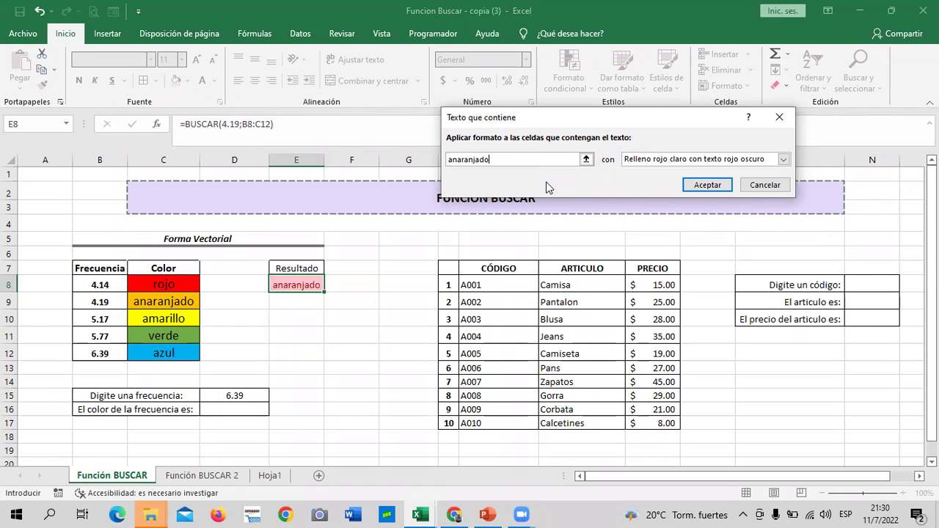
click(783, 160)
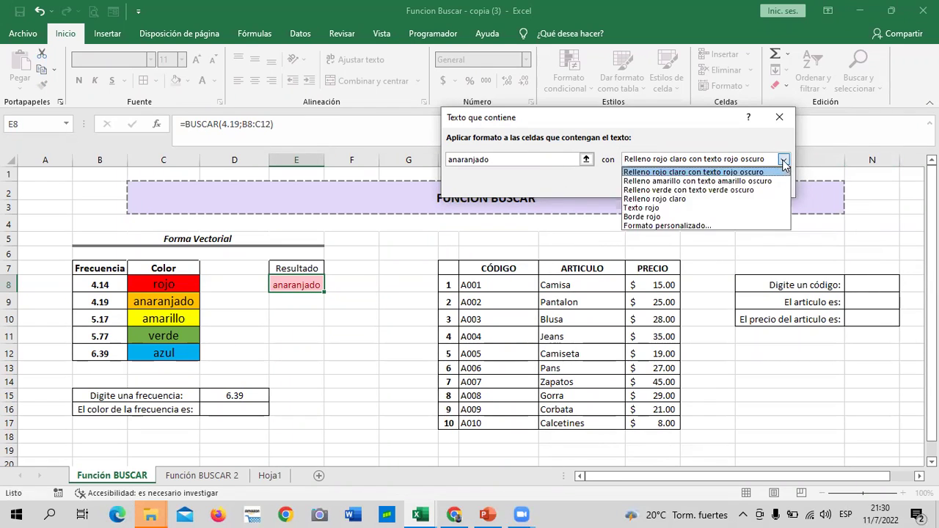
click(704, 225)
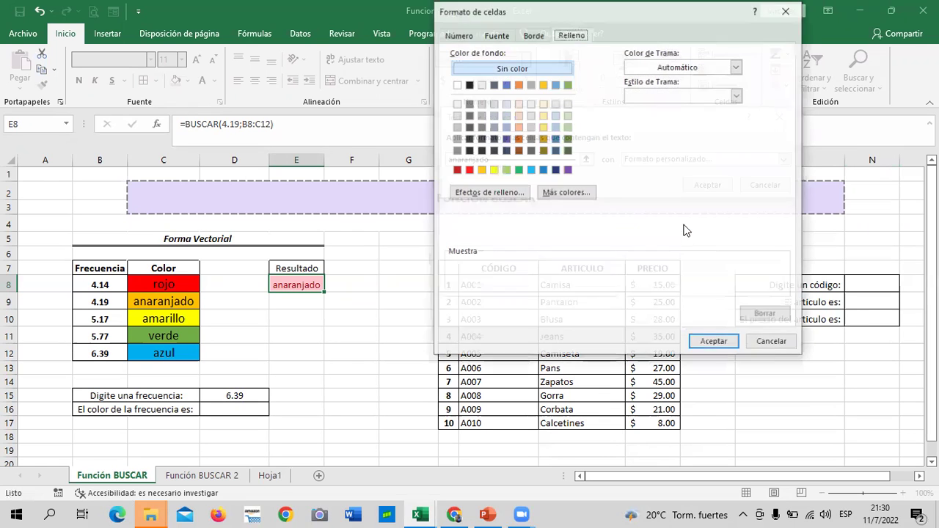
click(481, 169)
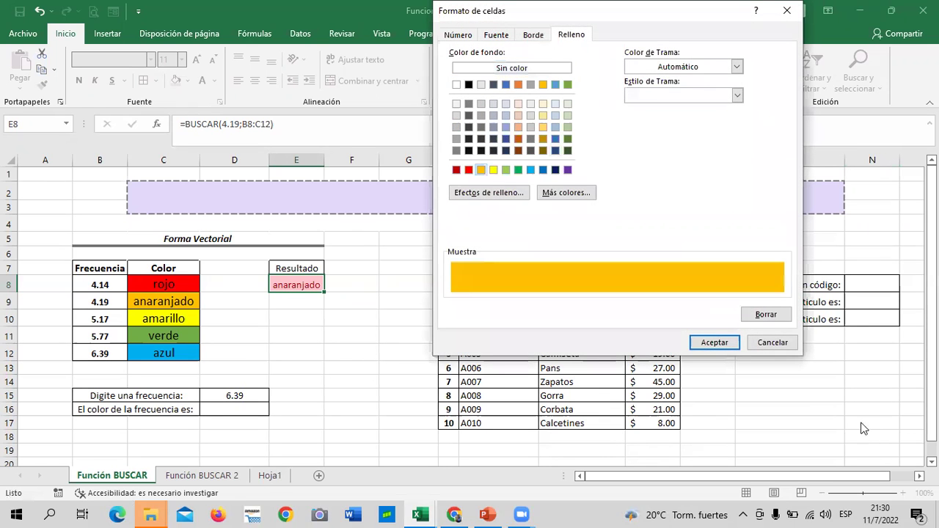
click(714, 343)
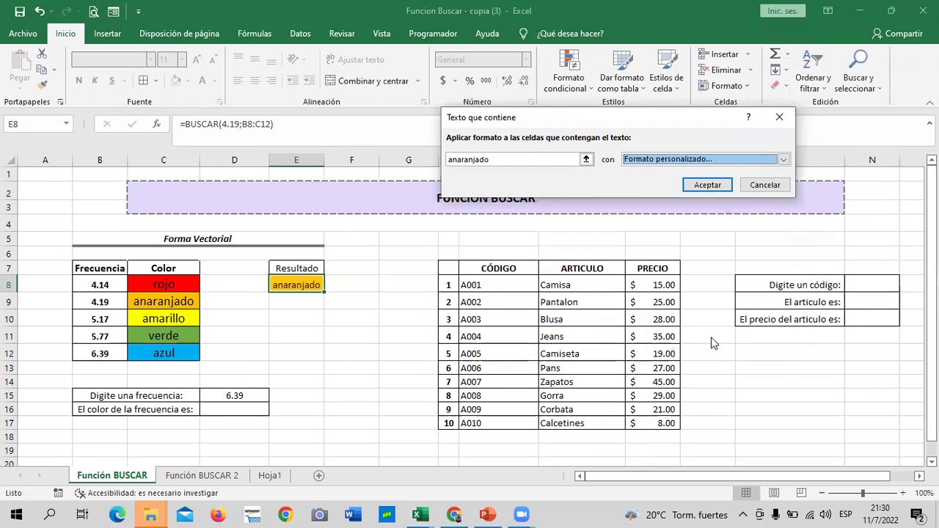
click(709, 185)
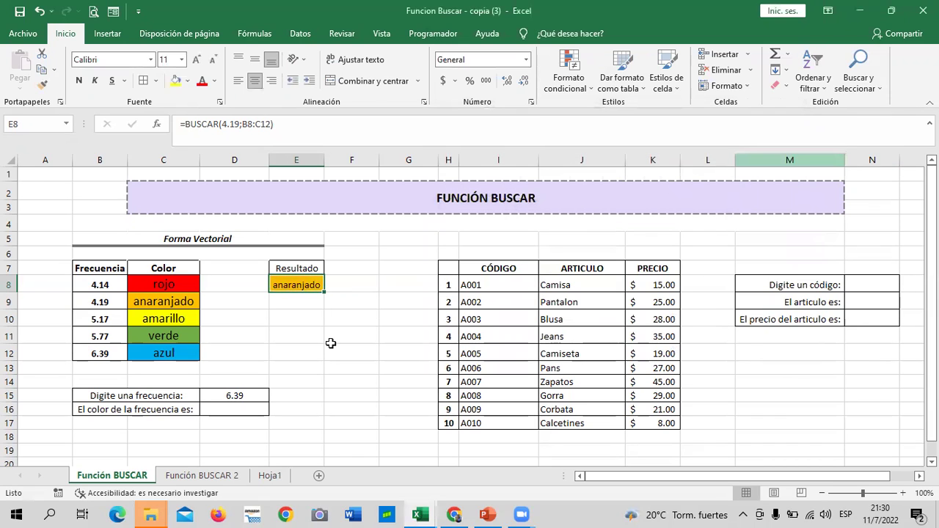
- Change E8's formula to =BUSCAR(5.77;B8:C12) so it returns verde
click(344, 302)
click(308, 279)
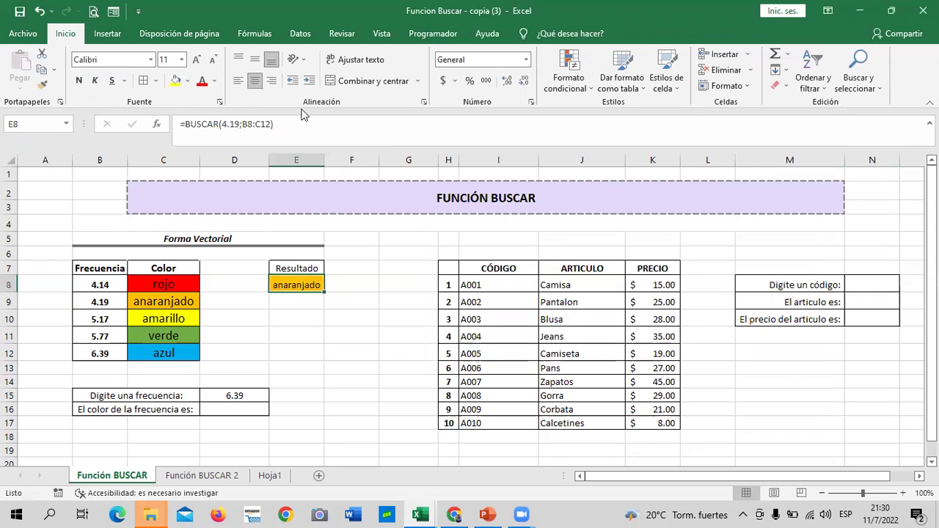
click(236, 124)
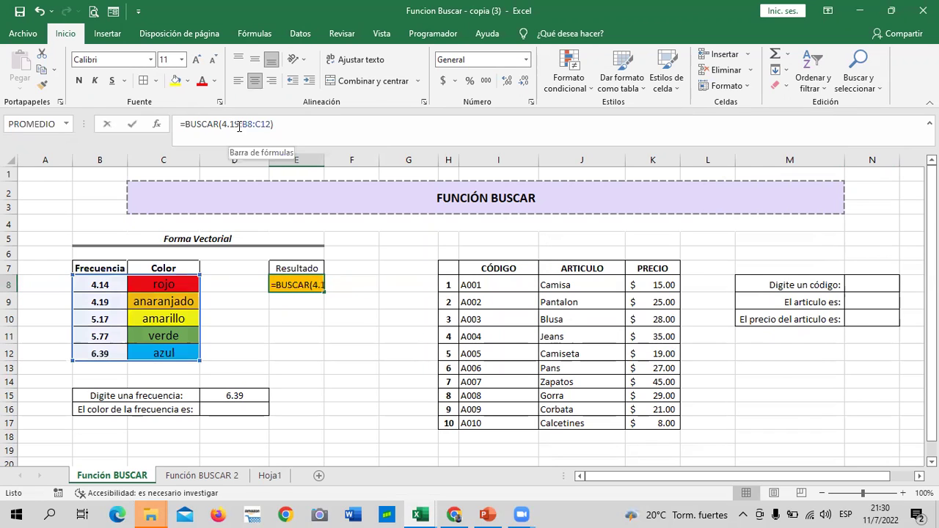
key(BackSpace)
key(BackSpace)
key(BackSpace)
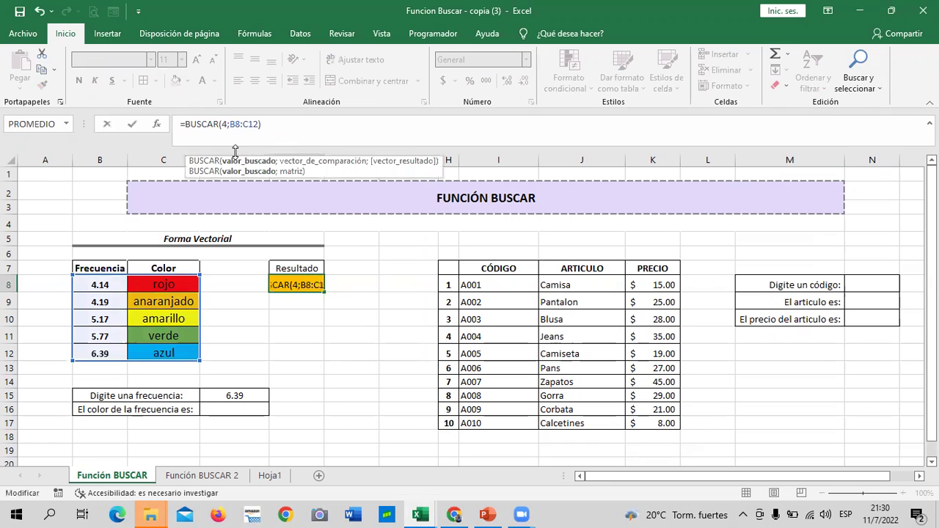
key(BackSpace)
text(5.)
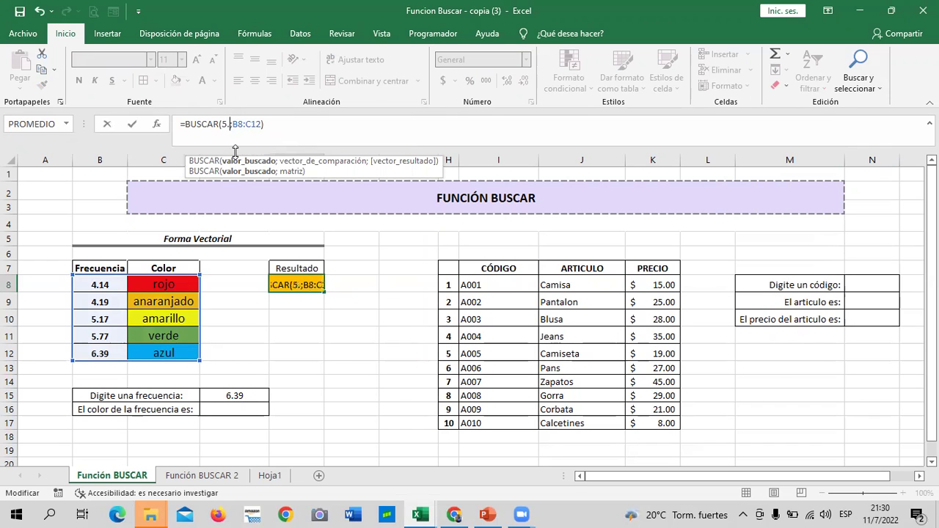
text(77)
key(Return)
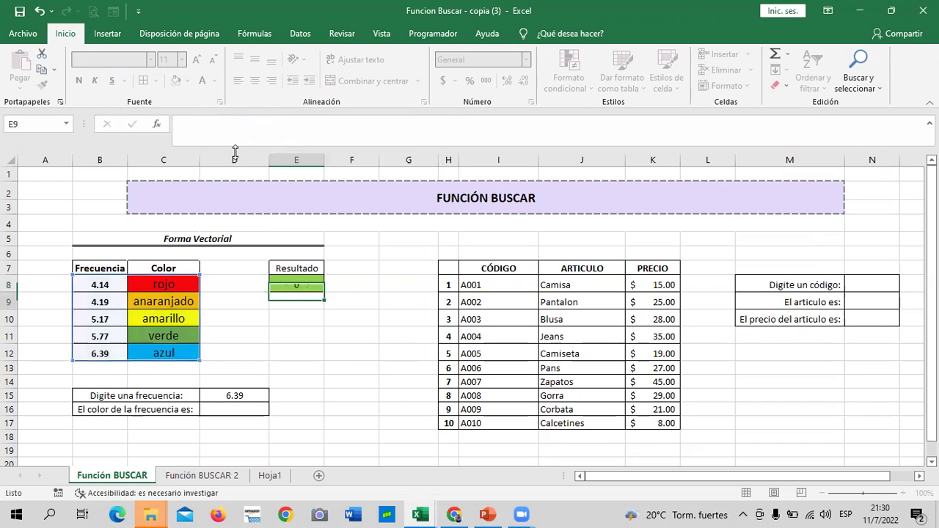
- Change the lookup value to 6.39 so E8 returns azul
click(306, 283)
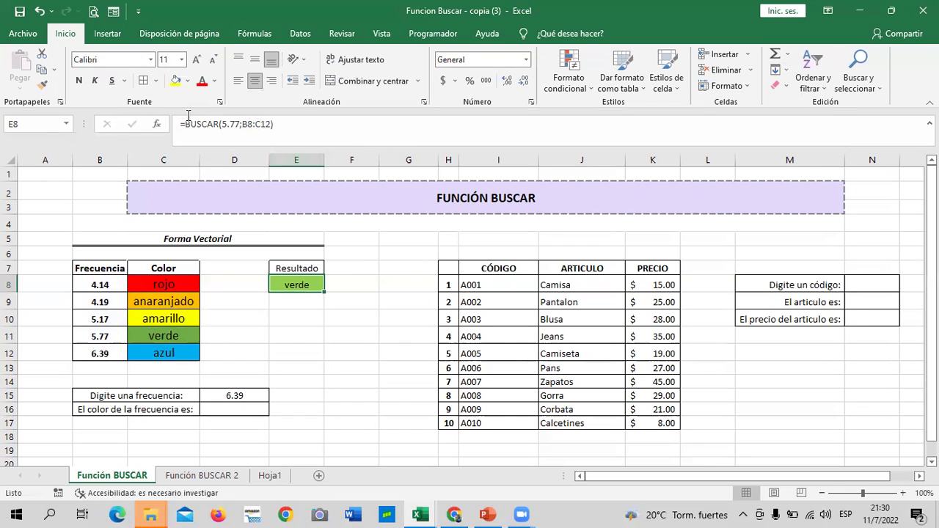
click(240, 124)
key(BackSpace)
key(BackSpace)
key(BackSpace)
key(BackSpace)
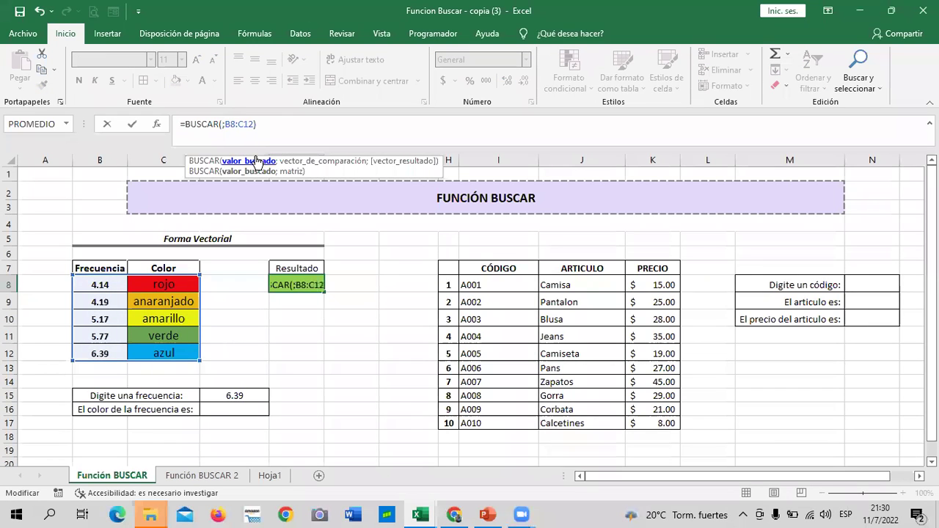
text(639)
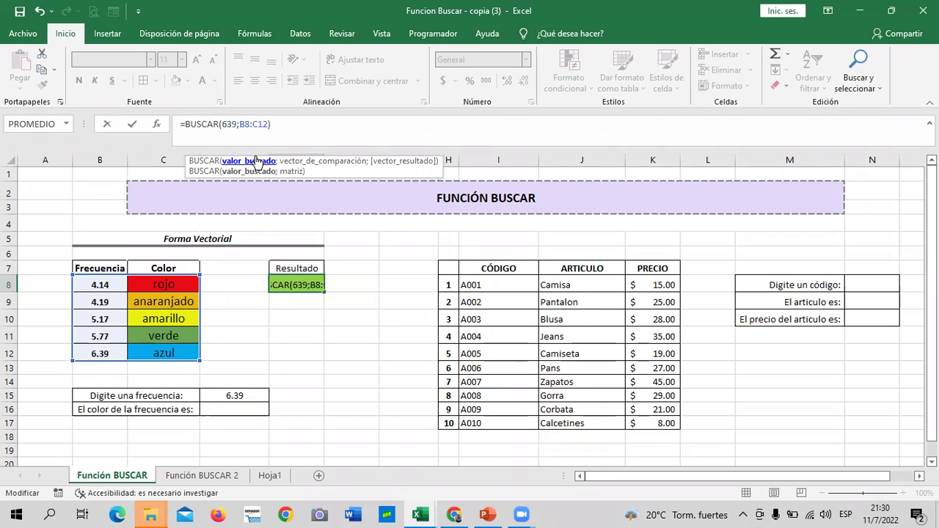
key(BackSpace)
key(BackSpace)
text(.)
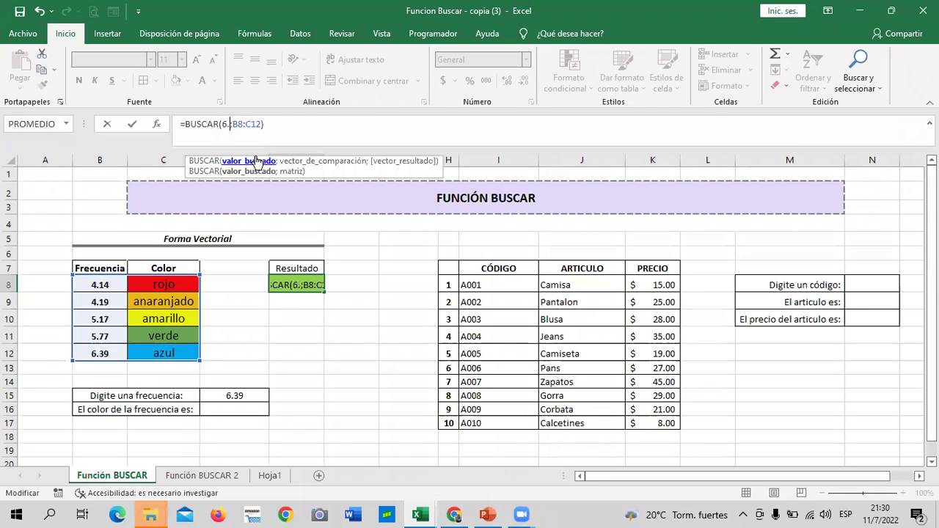
text(39)
key(Return)
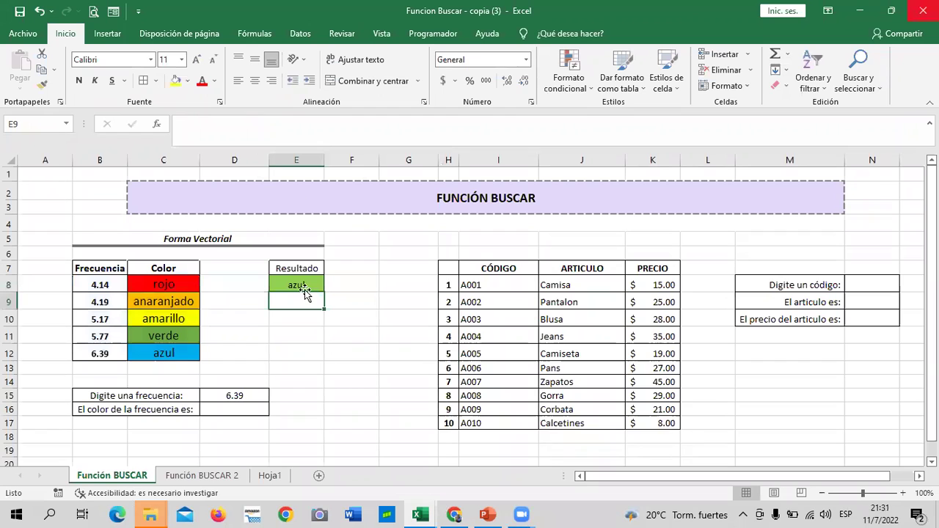
- Add a 'Texto que contiene' rule for azul giving E8 a custom light blue fill
key(Up)
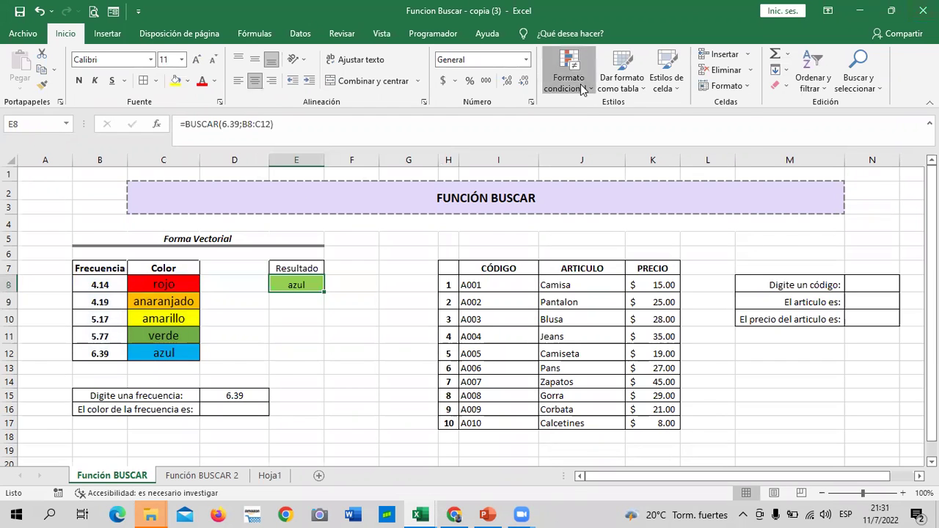
click(569, 73)
mouse_move(715, 117)
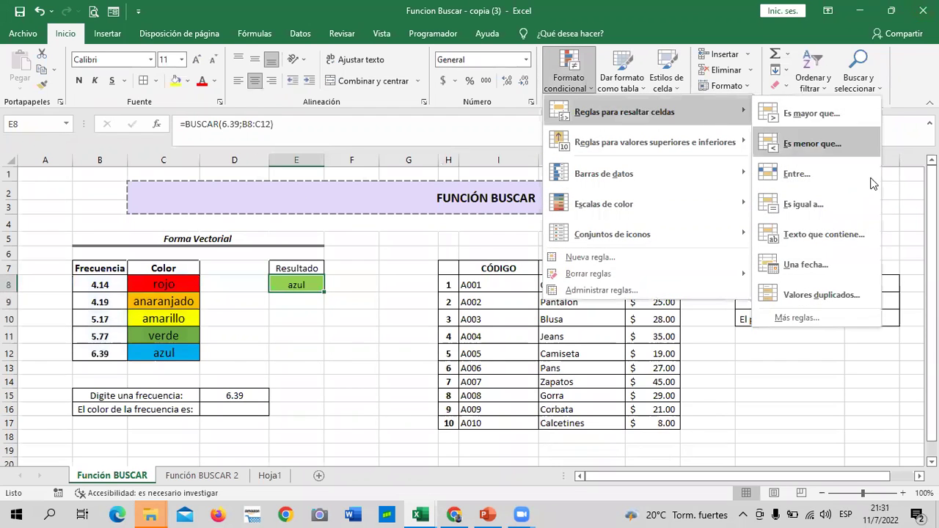
click(827, 232)
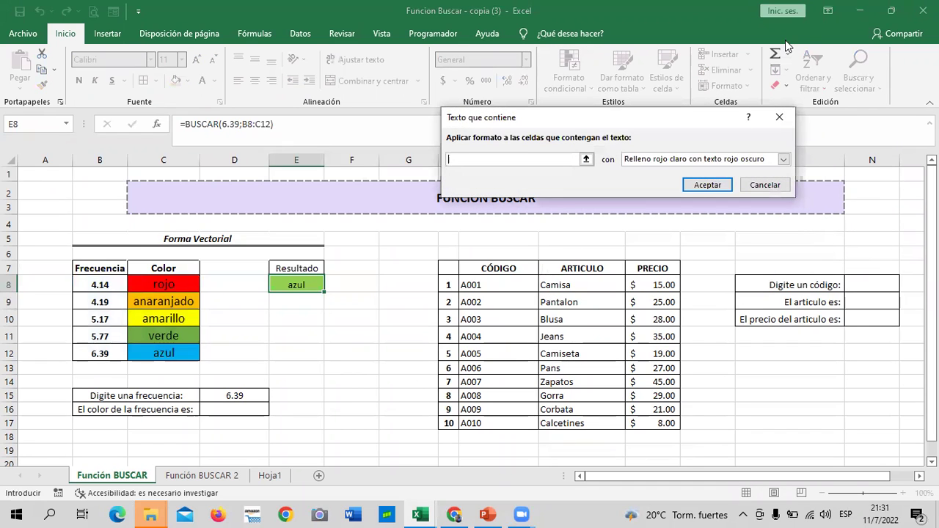
text(azul)
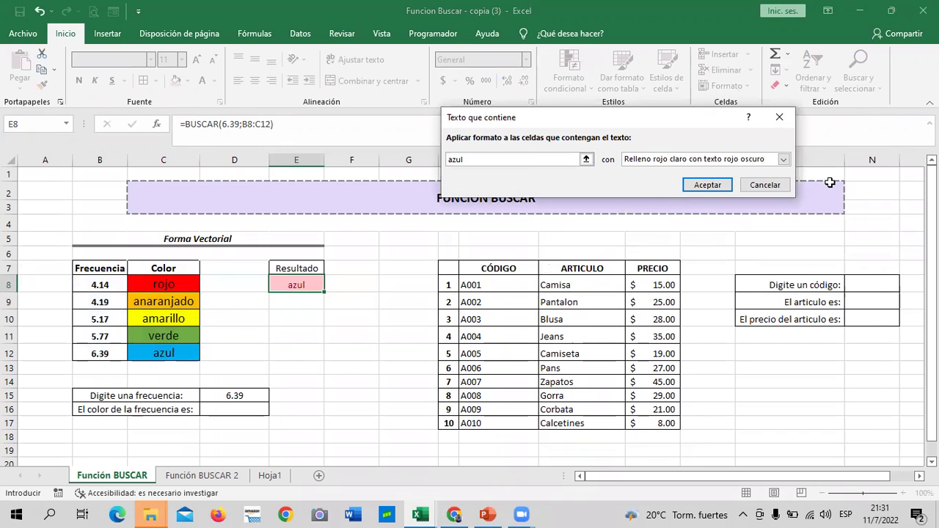
click(784, 158)
click(664, 226)
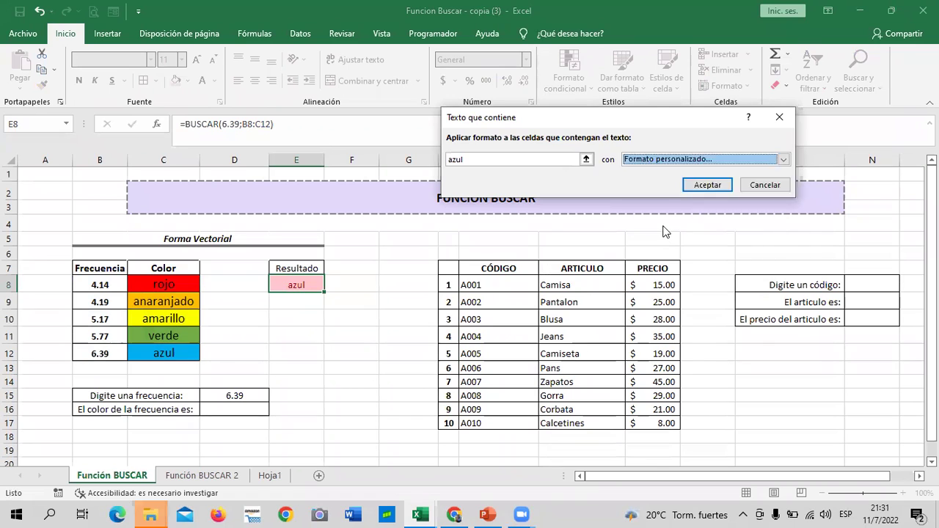
click(530, 169)
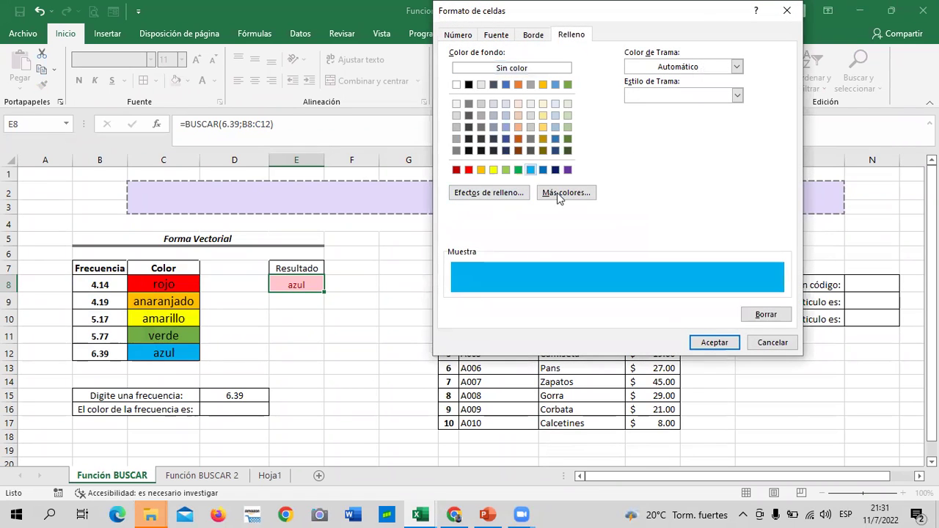
click(717, 343)
click(695, 184)
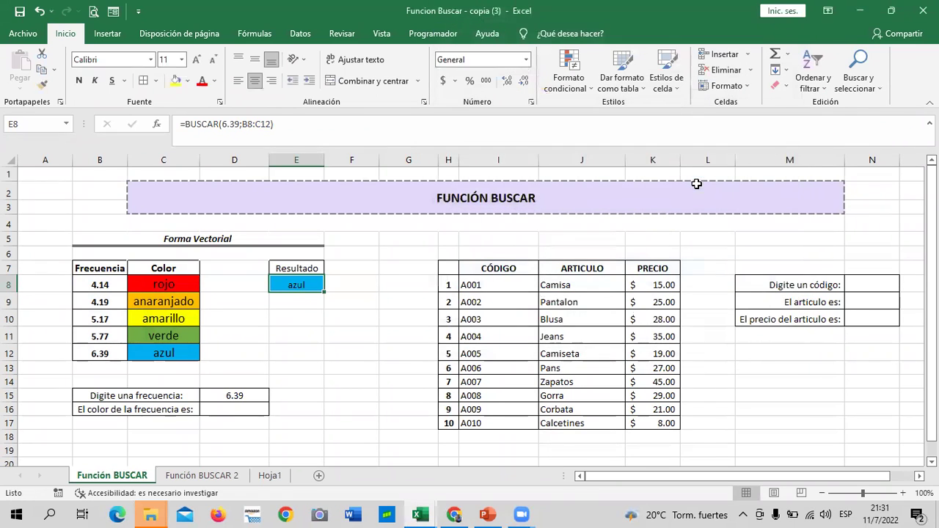
click(313, 383)
click(301, 277)
- Change E8's lookup value to 4.19 so it shows anaranjado in orange
click(239, 124)
key(BackSpace)
key(BackSpace)
key(BackSpace)
key(BackSpace)
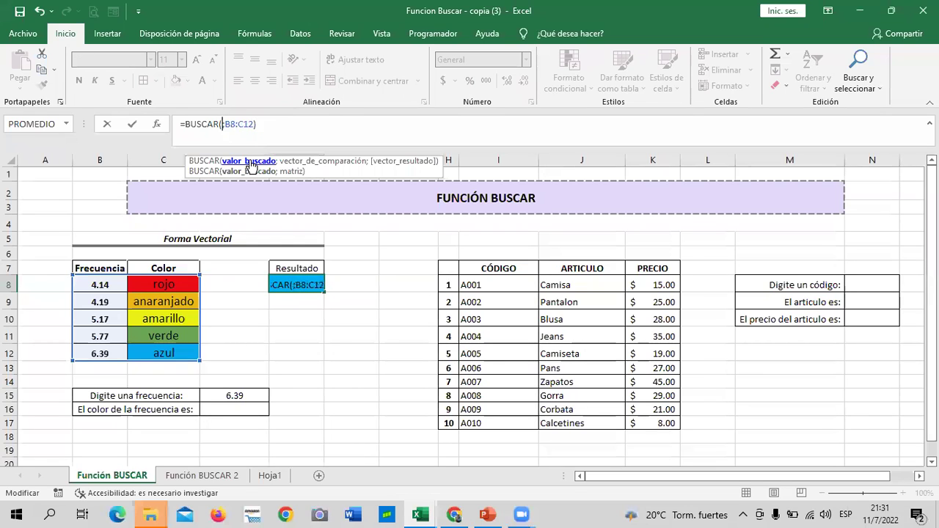
text(4)
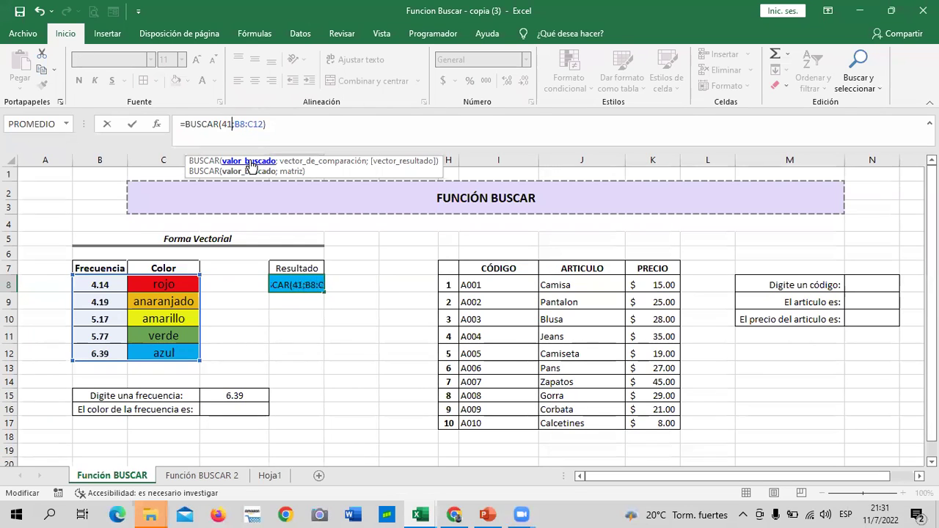
text(.19)
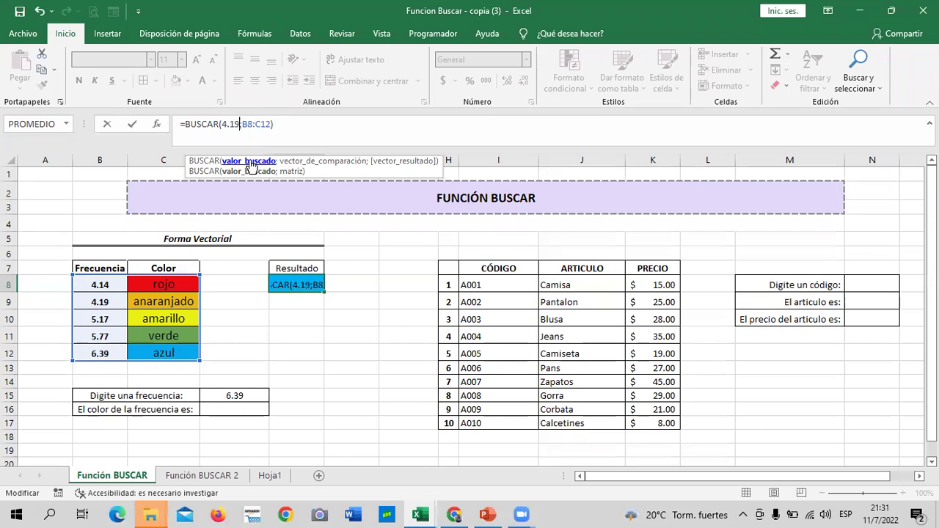
key(Return)
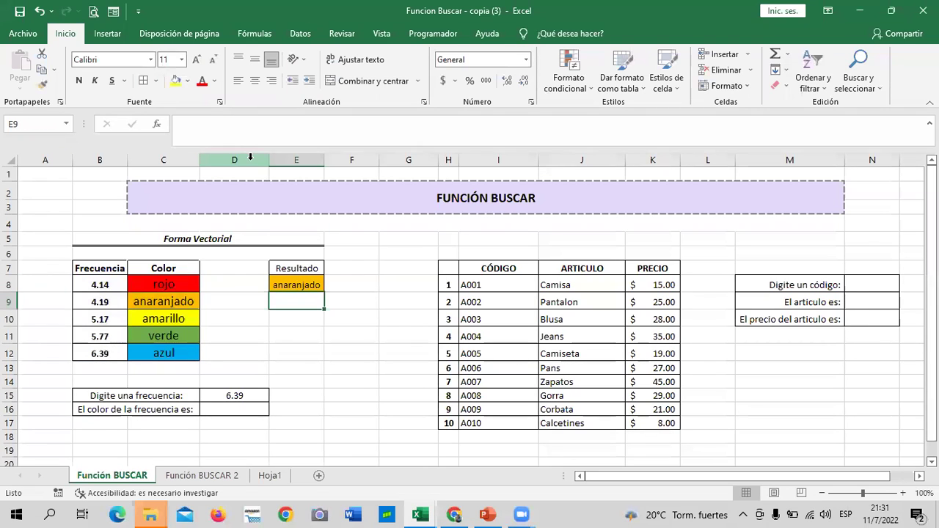
- Change the lookup value to 4.14 so E8 shows rojo on red
click(304, 285)
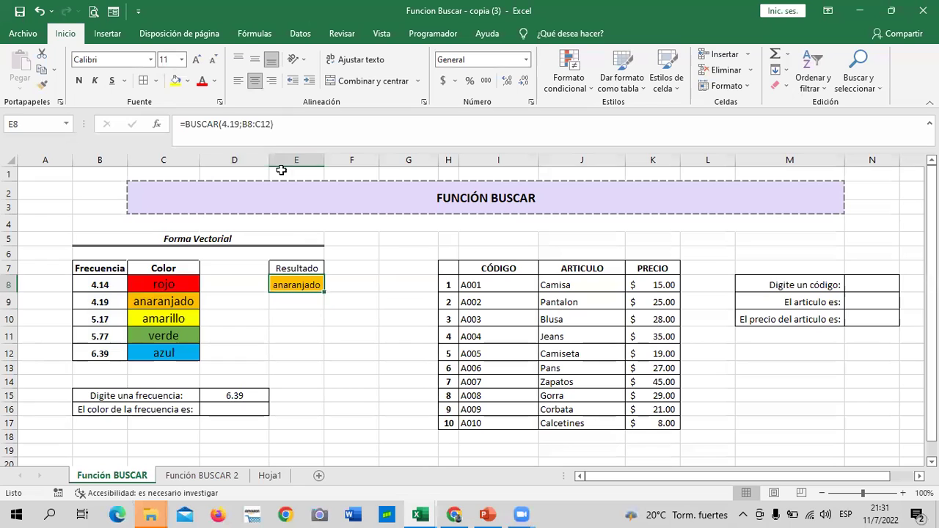
click(232, 124)
key(Delete)
text(4)
key(Return)
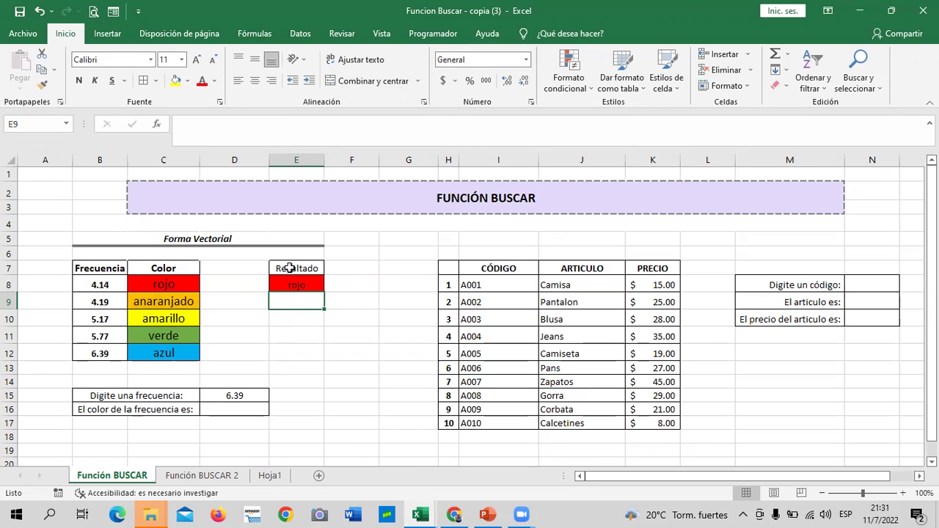
- Review the existing BUSCAR formula and the 6.39 frequency in D15, then select D16
scroll(264, 360, down, 1)
click(311, 348)
click(291, 237)
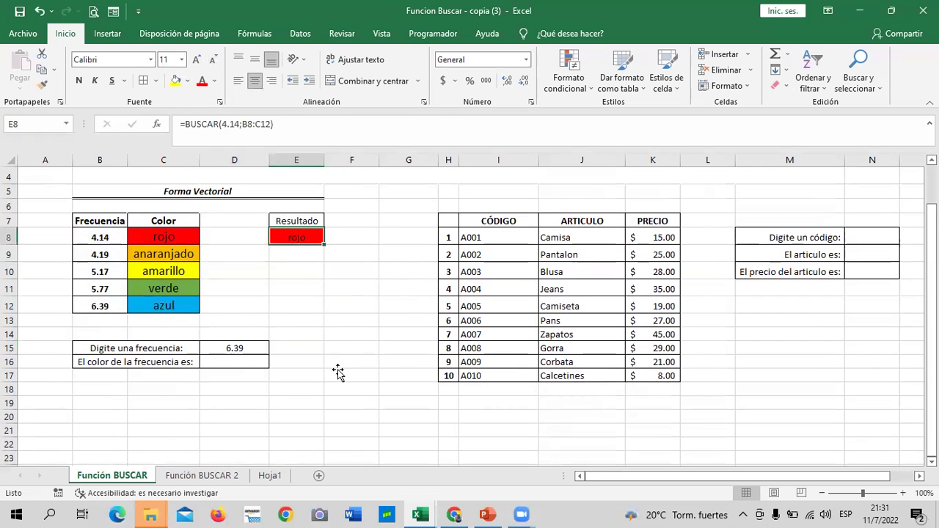
click(240, 360)
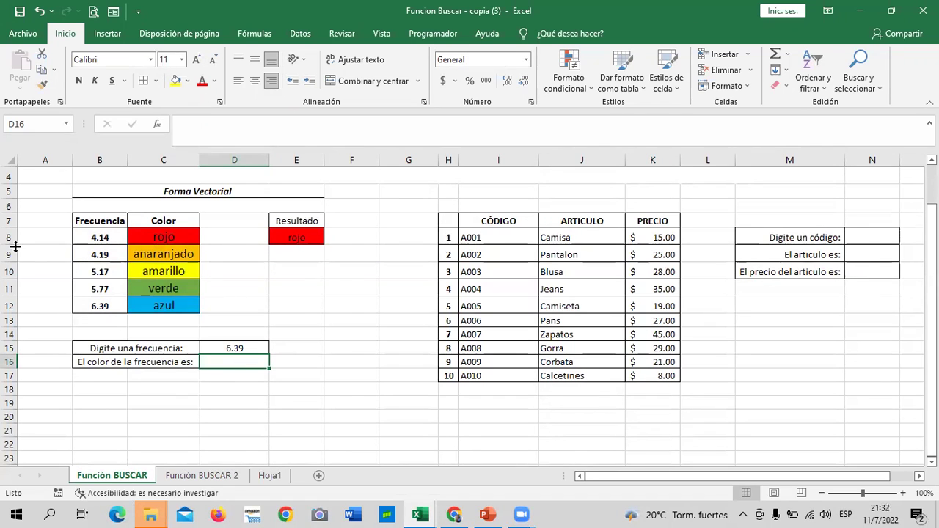
click(230, 347)
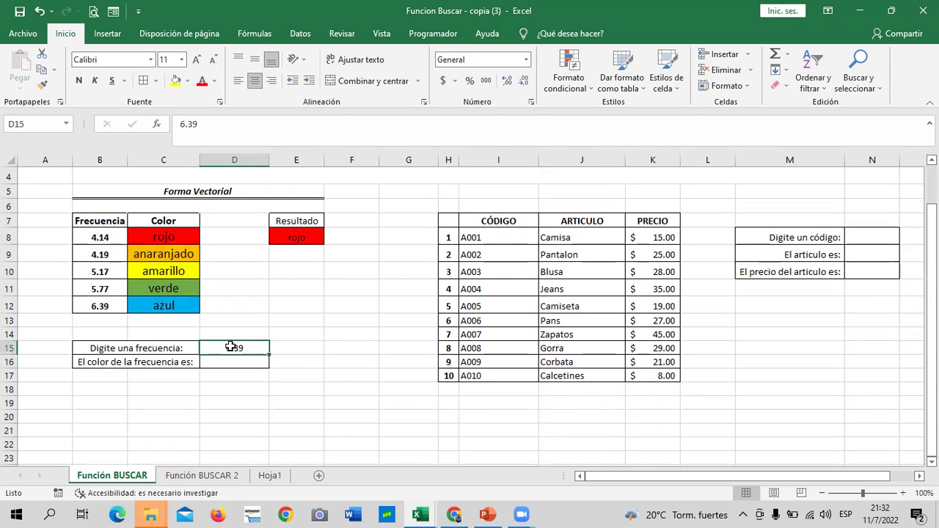
click(230, 357)
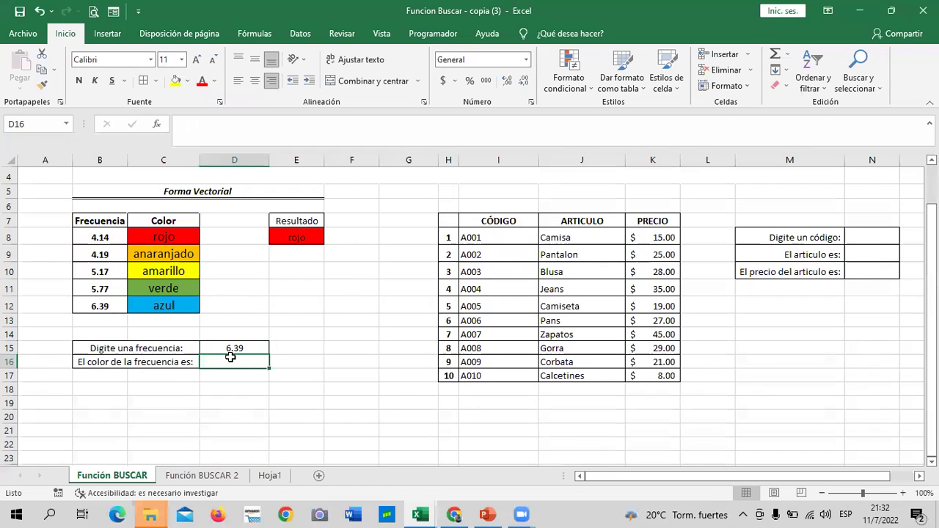
- Start a BUSCAR formula in D16, fixing the mistyped function name
text(=busc)
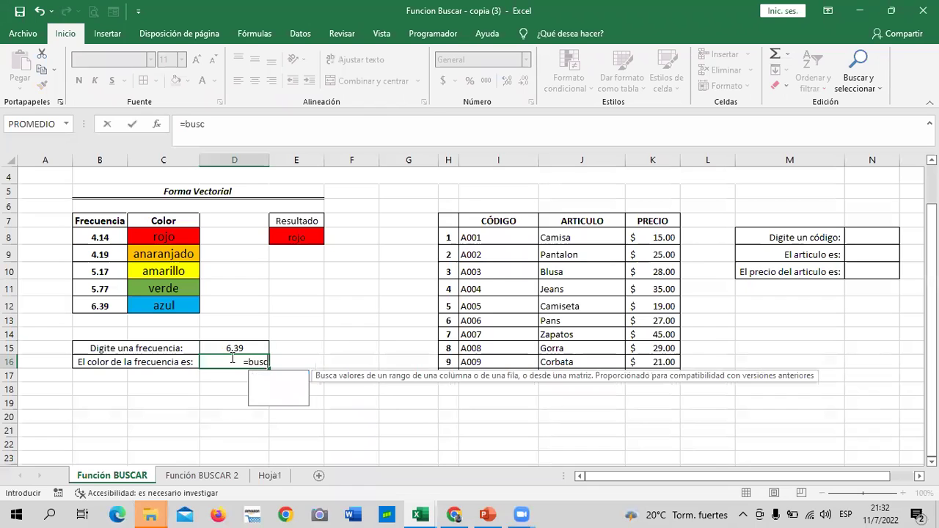
text(a)
key(Caps_Lock)
text(R)
key(BackSpace)
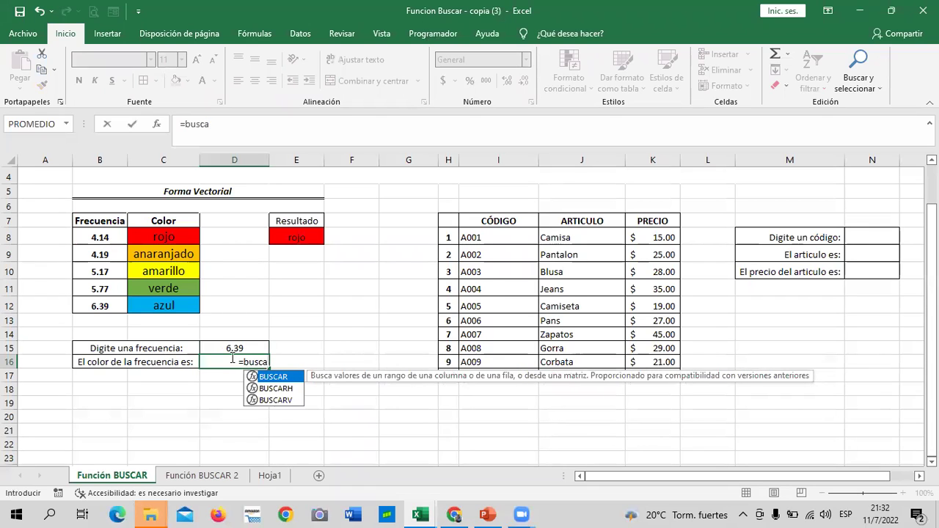
key(Caps_Lock)
key(BackSpace)
key(BackSpace)
key(BackSpace)
key(BackSpace)
key(BackSpace)
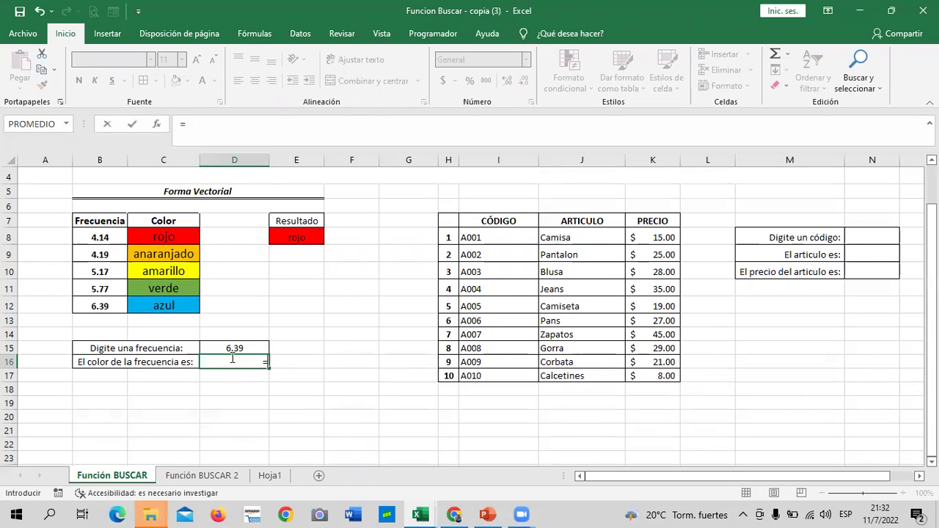
text(buscar)
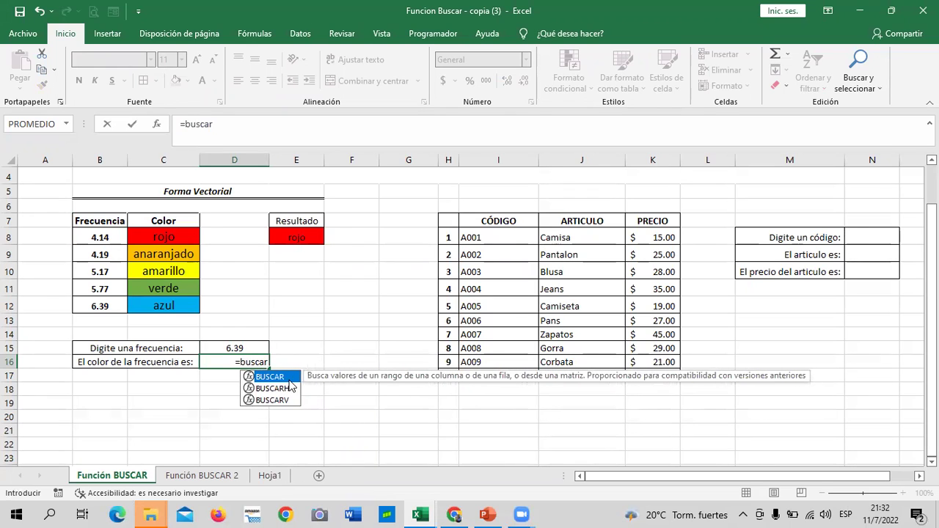
double_click(290, 378)
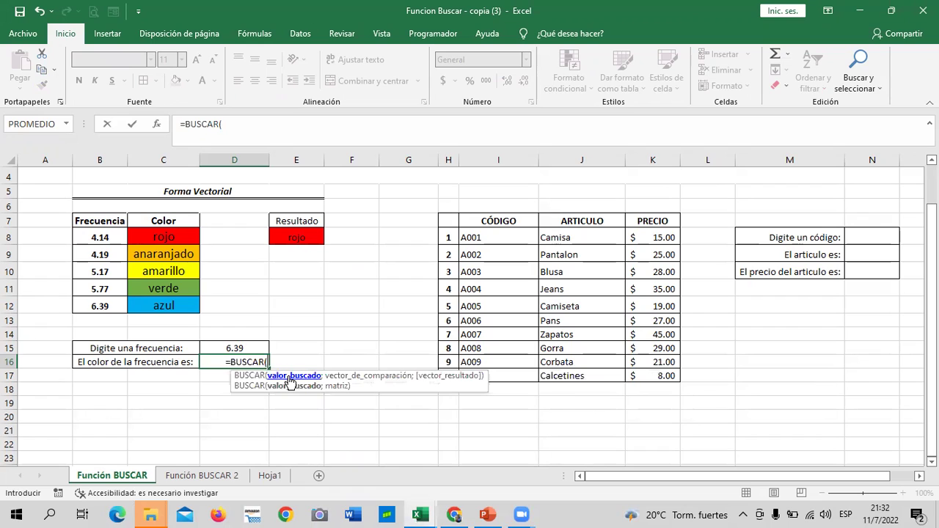
- Complete =BUSCAR(D15;B8:C12) so the color result shows azul
click(249, 348)
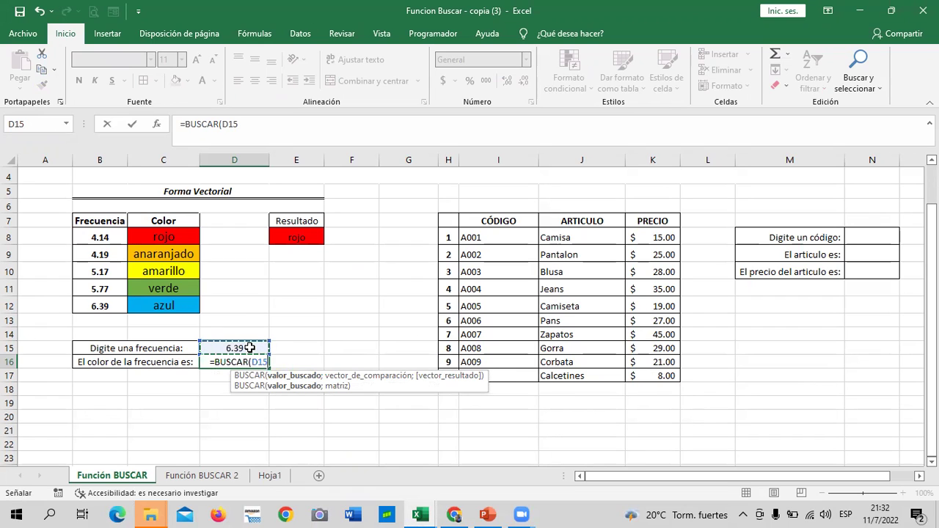
text(;)
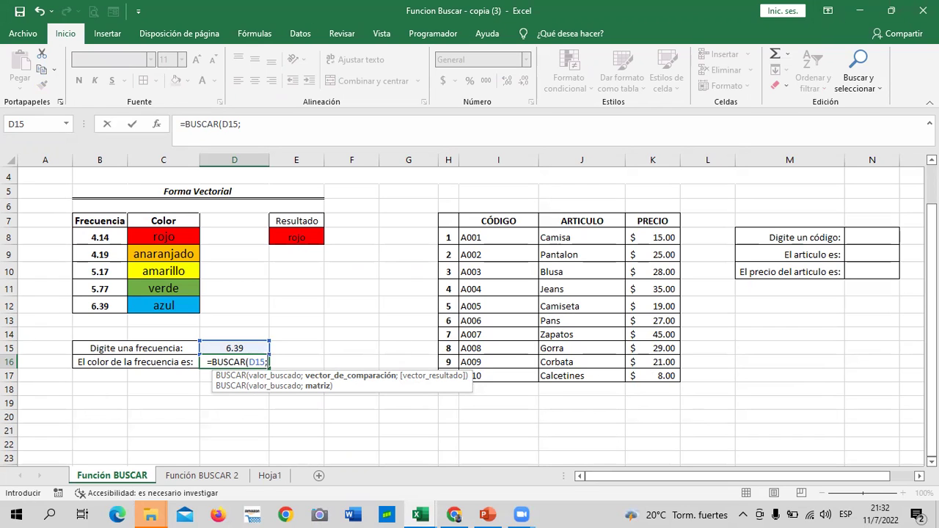
drag(103, 236, 165, 302)
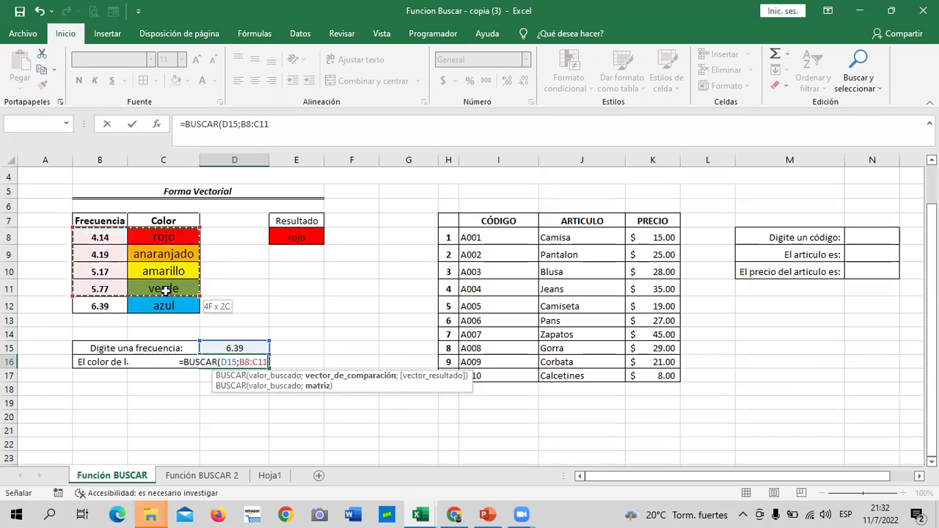
click(329, 124)
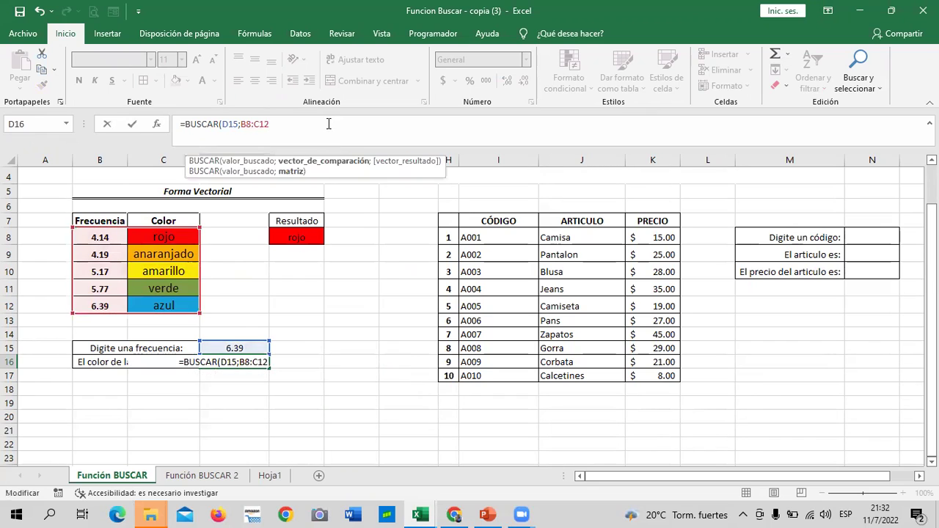
text())
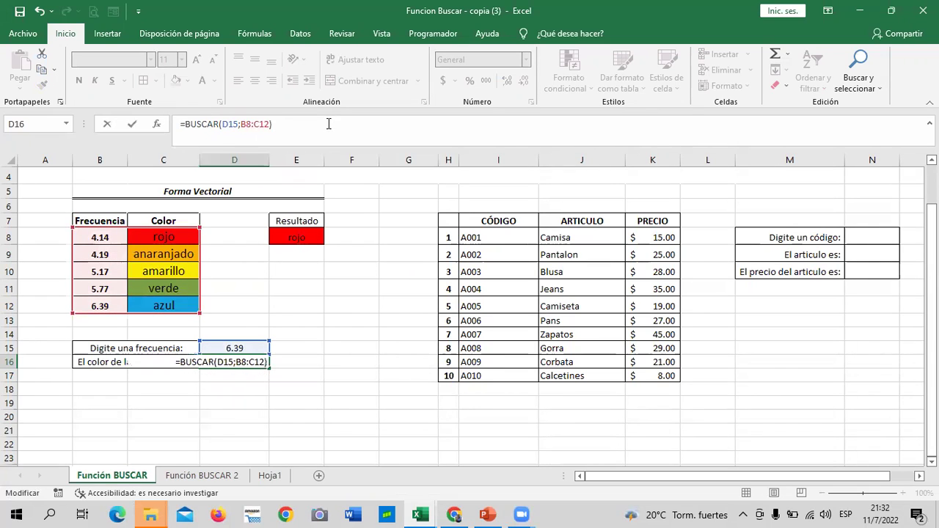
key(Return)
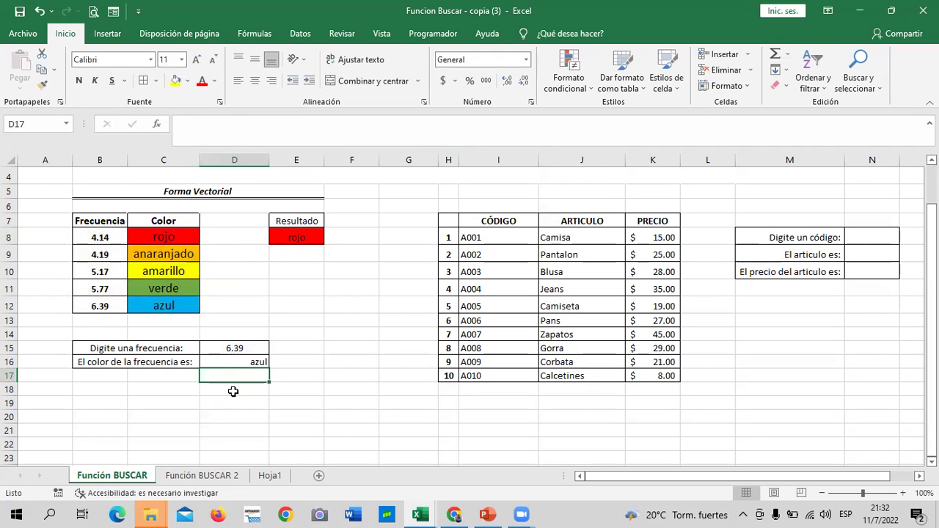
click(238, 360)
- Change the frequency in D15 to 4.19, making the color anaranjado
click(241, 348)
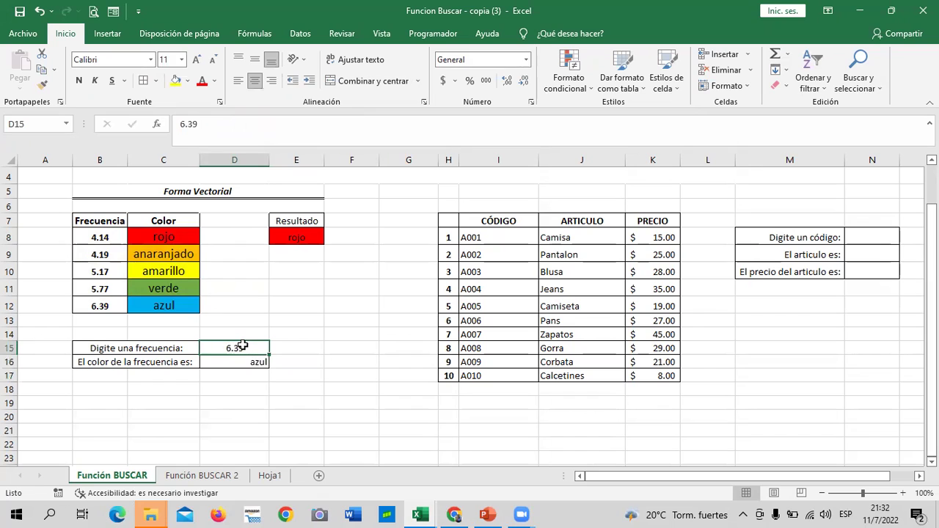
double_click(242, 345)
key(Escape)
key(Delete)
text(4)
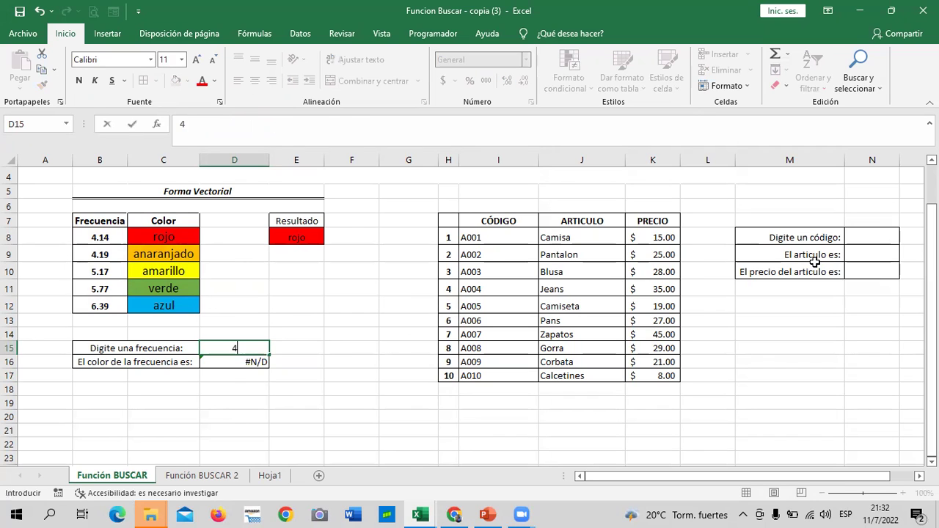
text(.19)
key(Return)
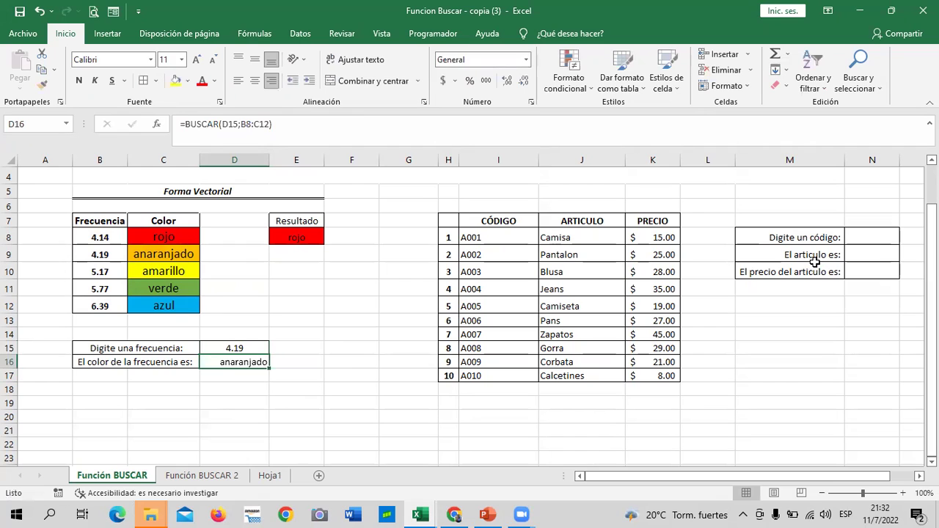
- Delete the frequency in D15 so the color result shows #N/D
click(241, 344)
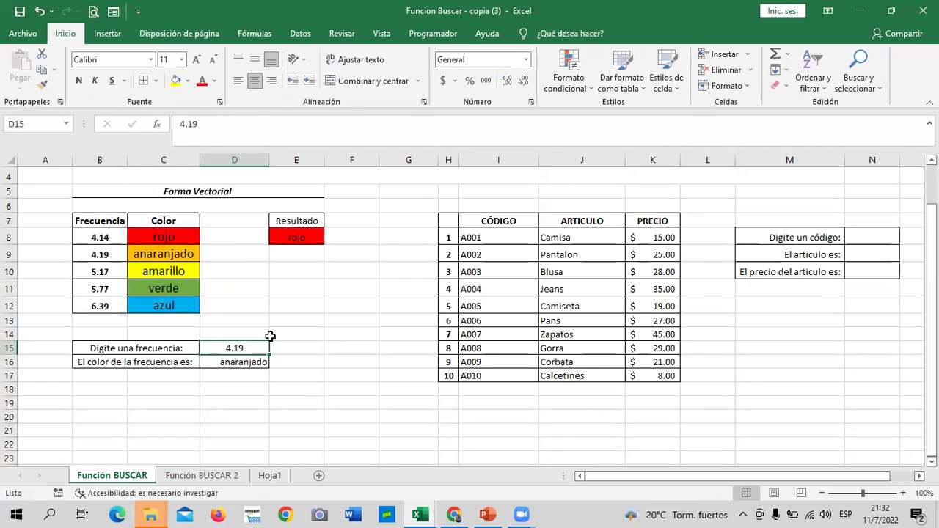
click(331, 336)
click(234, 349)
key(Delete)
click(304, 355)
click(229, 347)
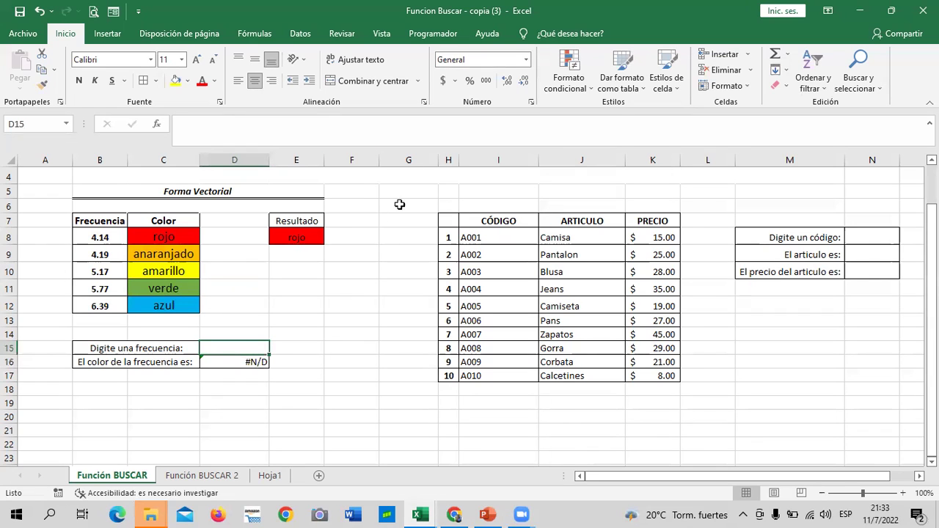
click(319, 308)
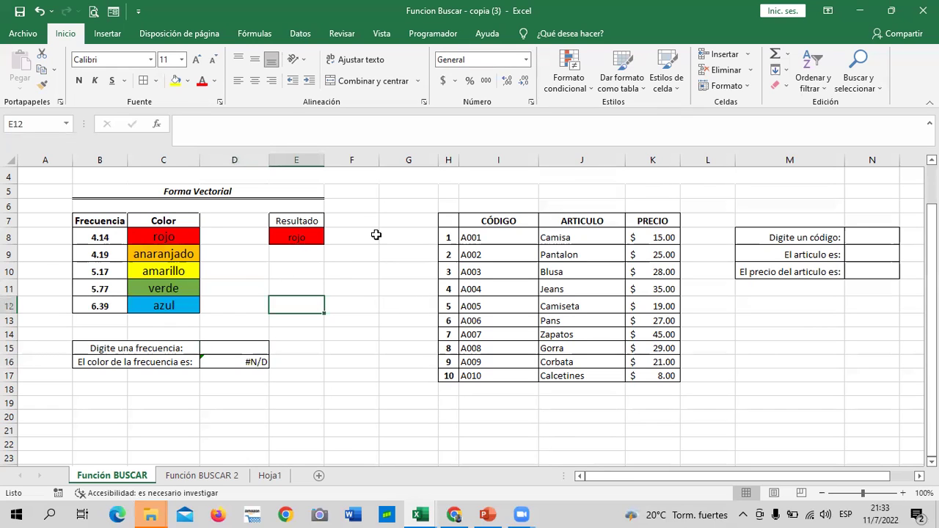
- Give D15 list data validation with source =$B$8:$B$12
click(297, 34)
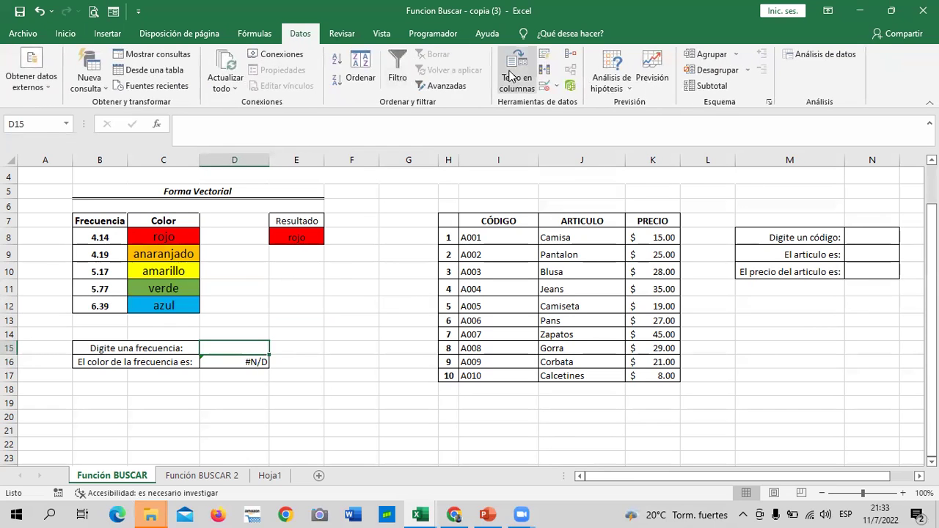
click(543, 88)
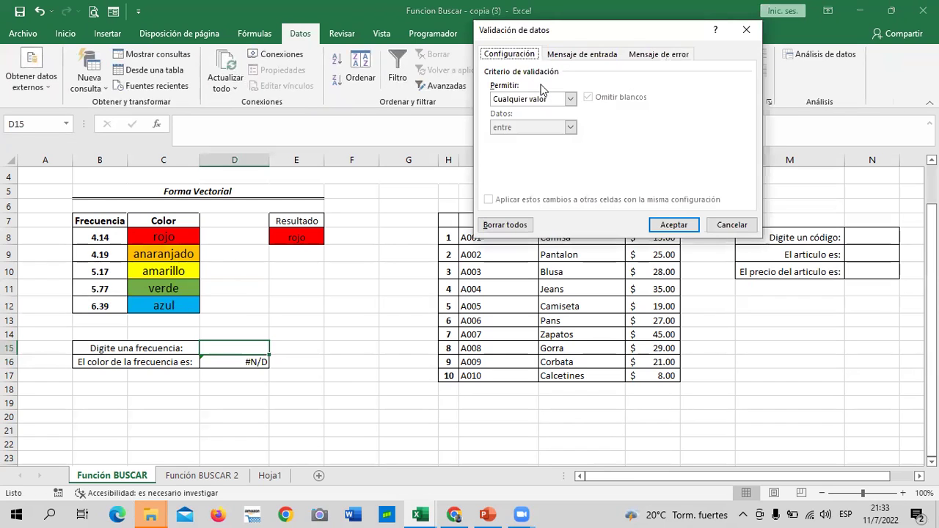
click(570, 99)
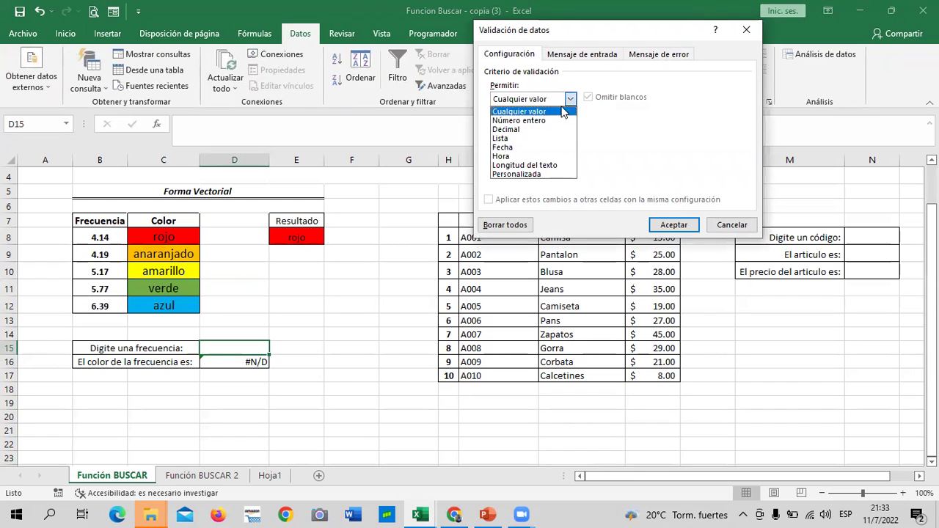
click(525, 138)
click(686, 156)
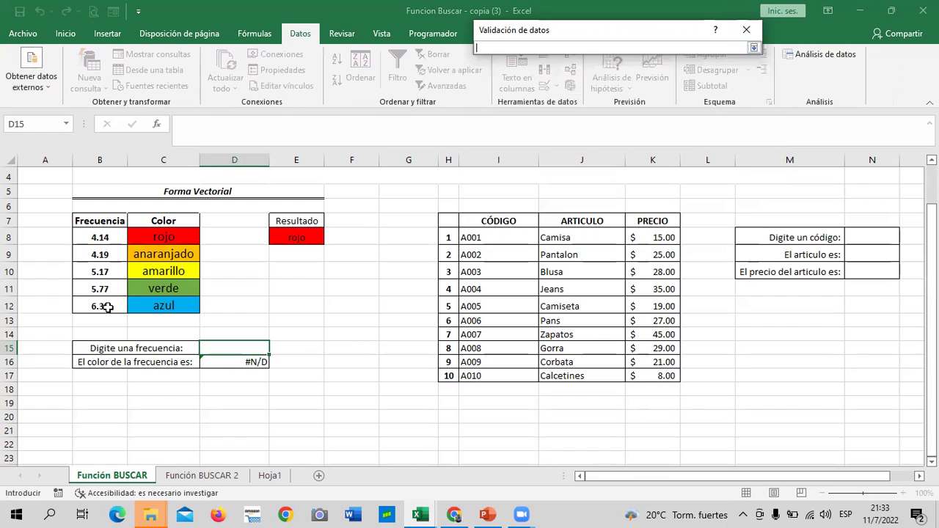
drag(100, 234, 100, 307)
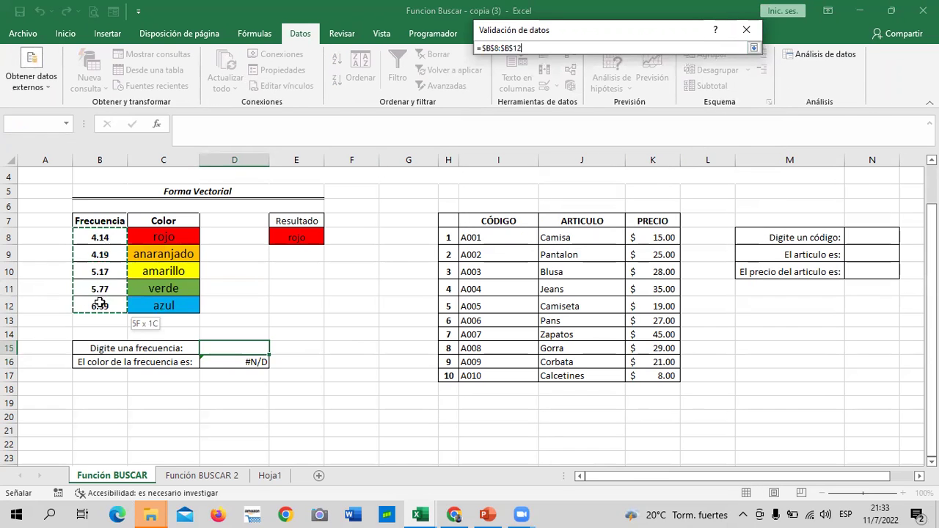
click(754, 48)
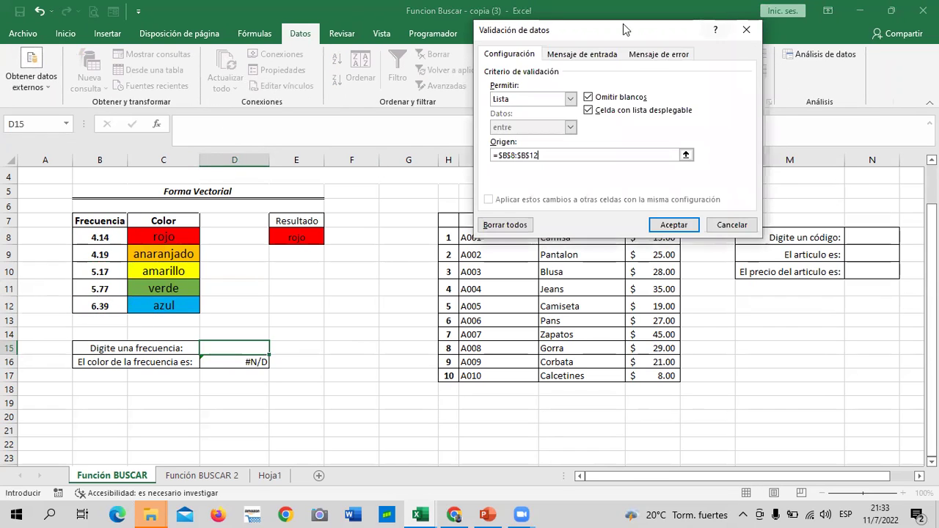
click(673, 225)
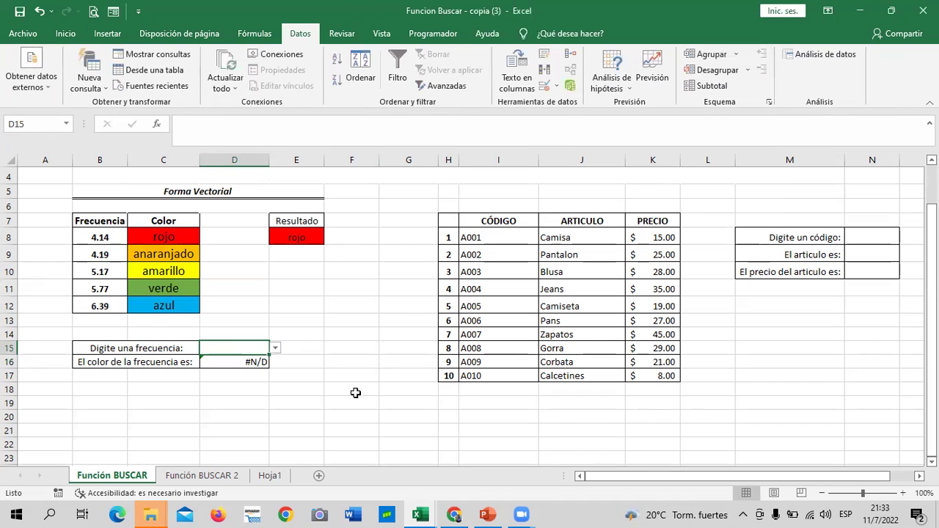
- Pick frequencies 4.19, 5.77, 6.39, 4.14 and 5.17 from D15's dropdown, ending on amarillo
click(273, 348)
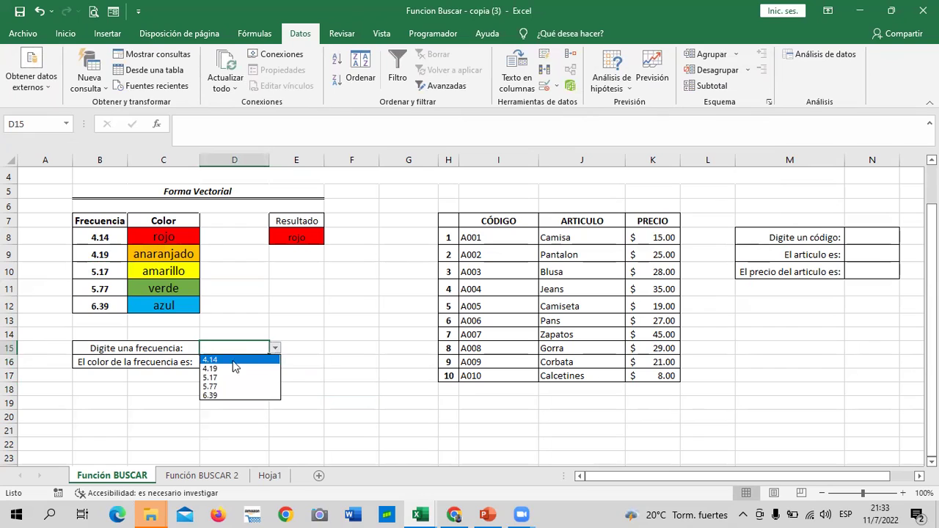
click(235, 369)
click(274, 349)
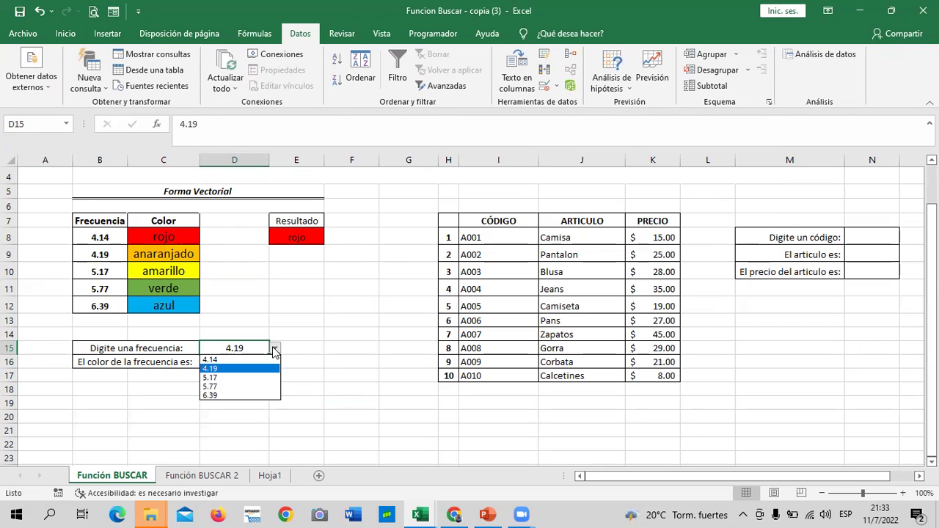
click(262, 387)
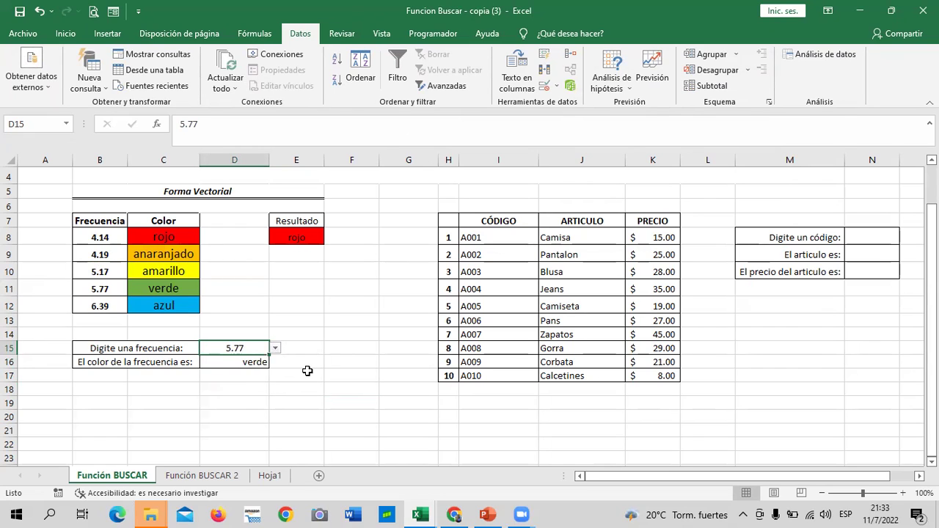
click(274, 349)
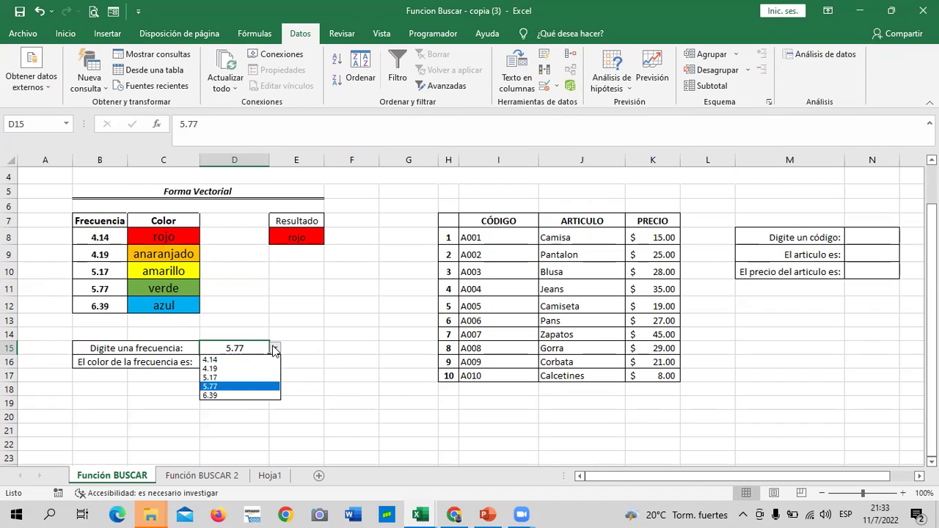
click(249, 396)
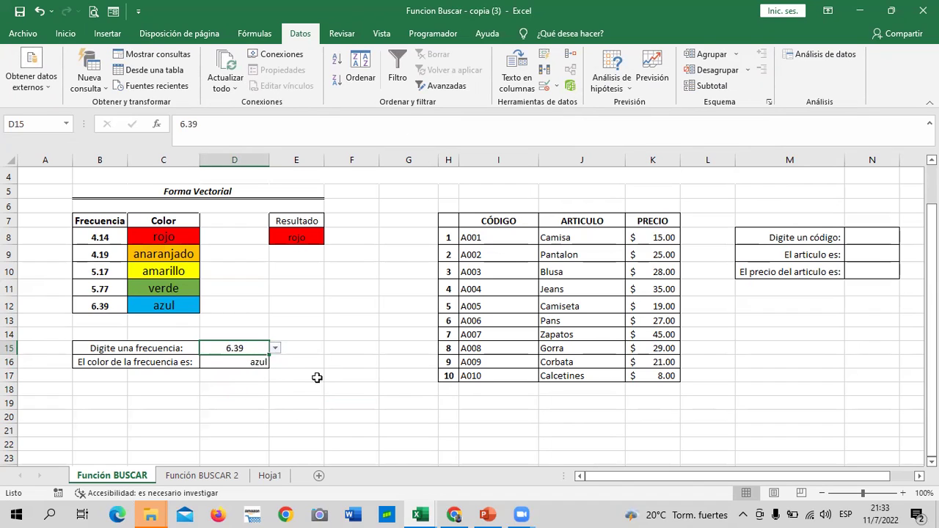
click(275, 349)
click(258, 359)
click(274, 349)
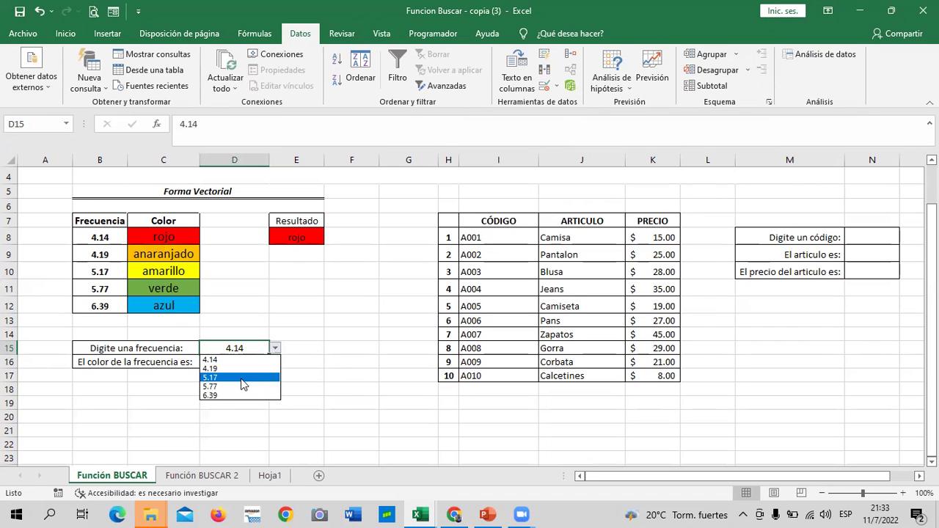
click(243, 379)
click(255, 361)
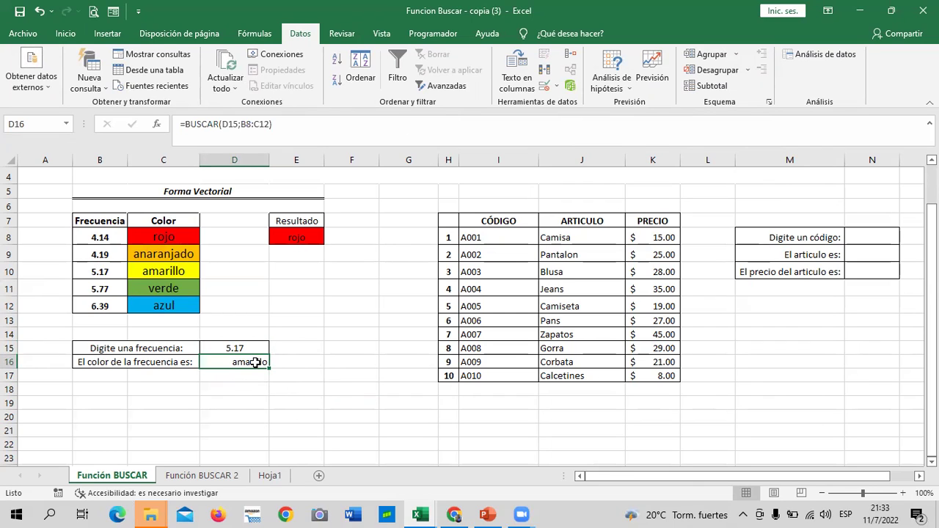
key(Down)
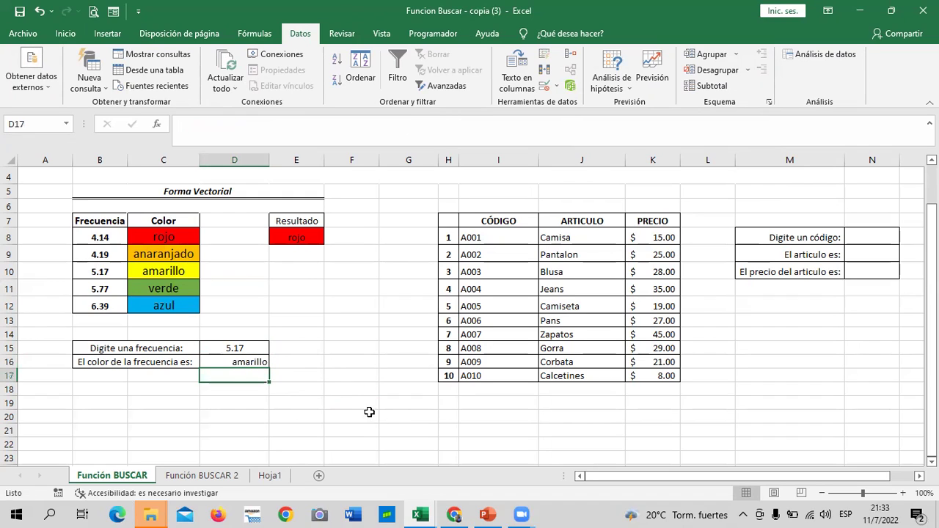
scroll(408, 337, up, 1)
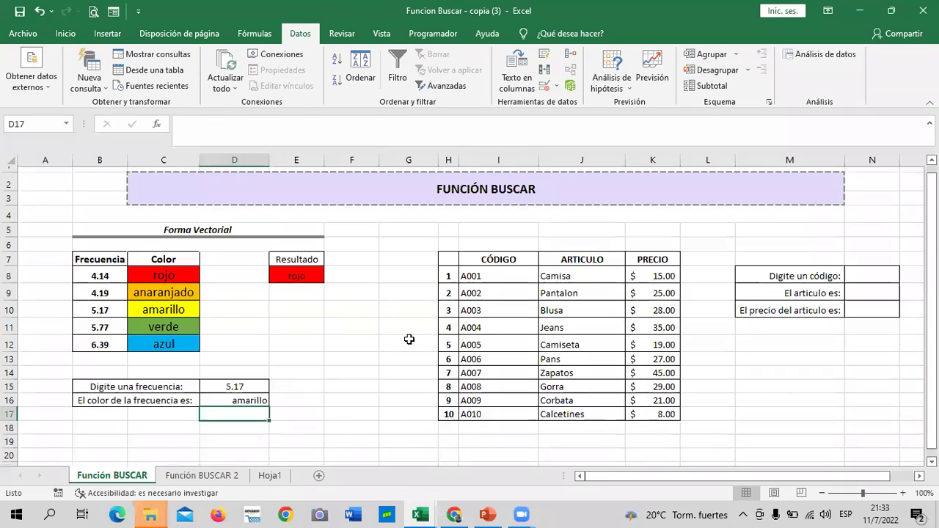
scroll(409, 337, down, 1)
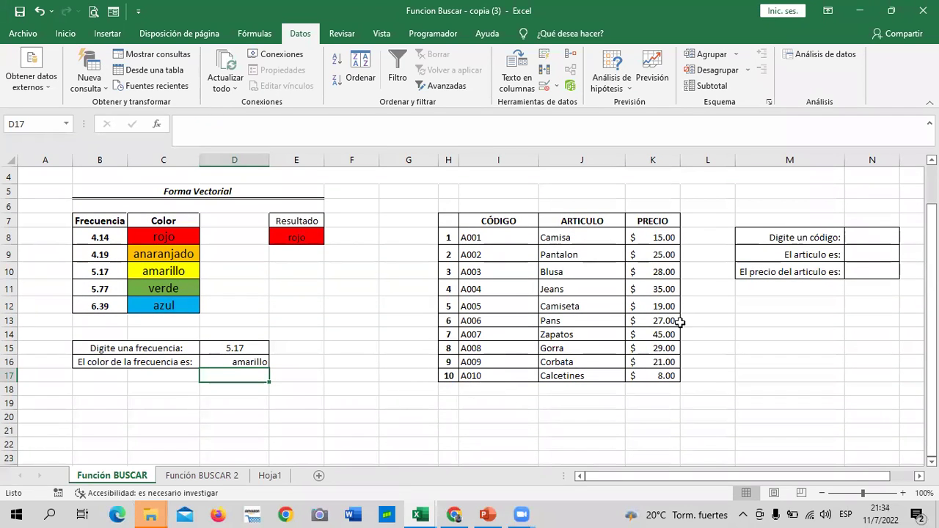
click(478, 238)
click(478, 256)
click(482, 366)
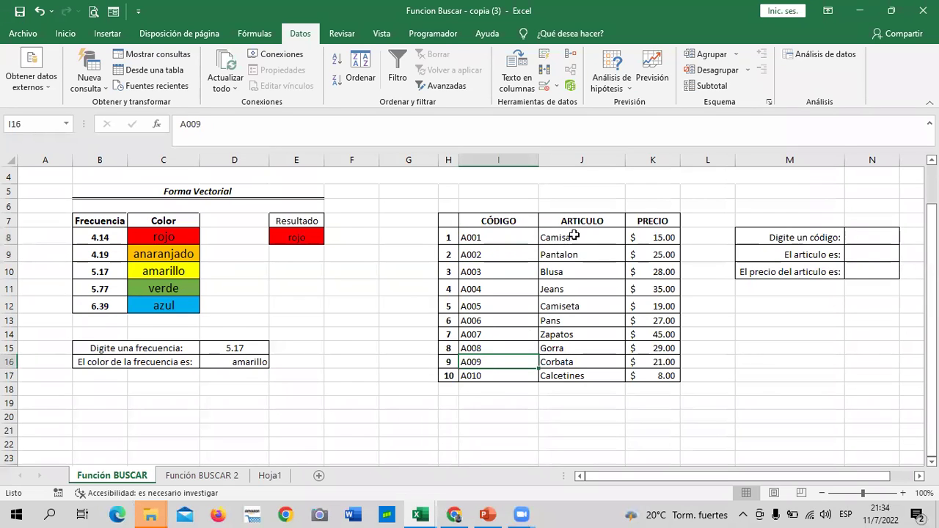
click(573, 235)
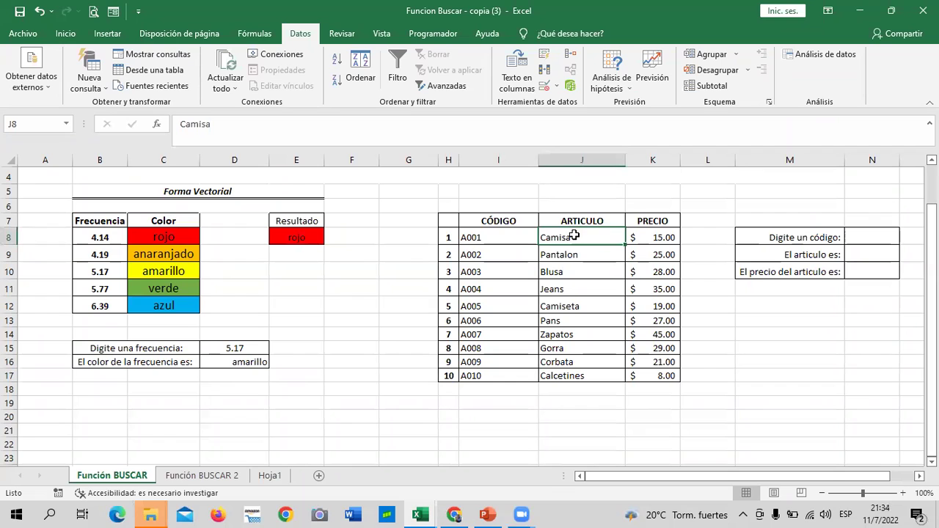
click(660, 236)
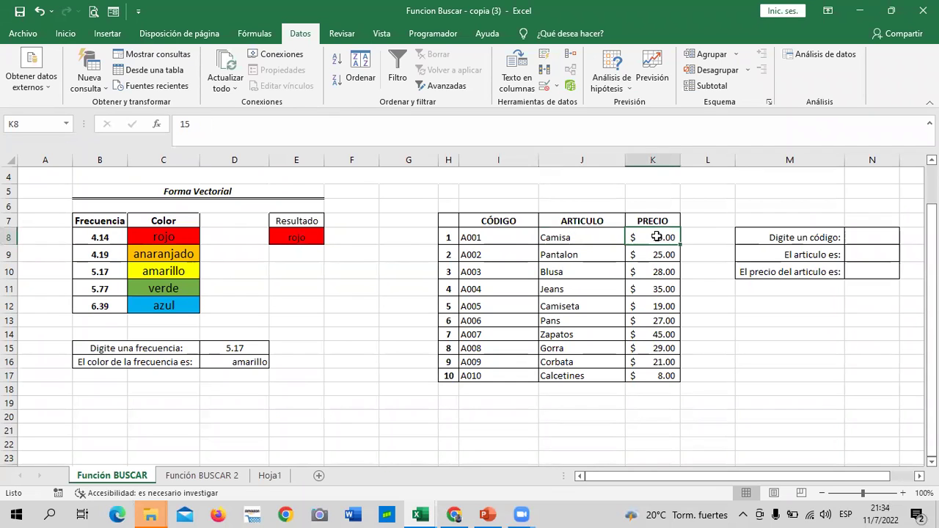
click(864, 238)
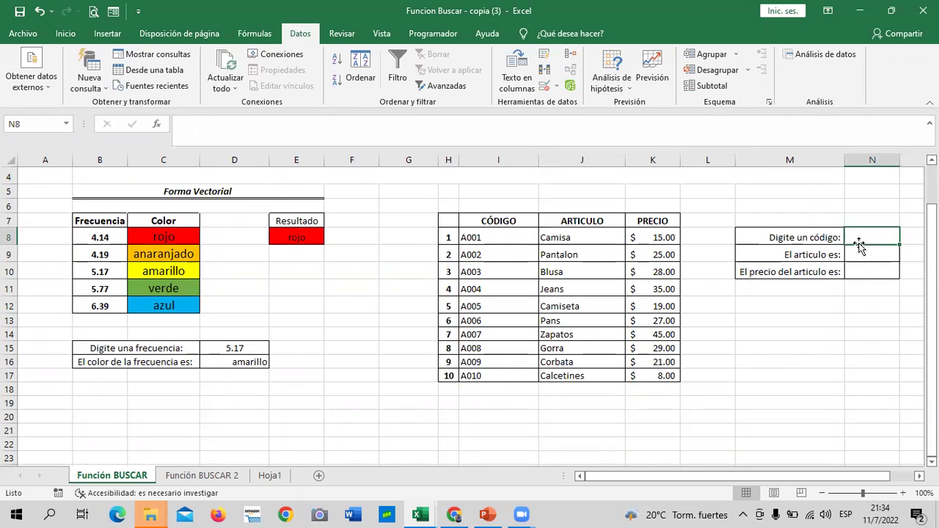
click(794, 384)
- Give N8 list data validation sourced from =$I$8:$I$17 for codes A001–A010
click(870, 236)
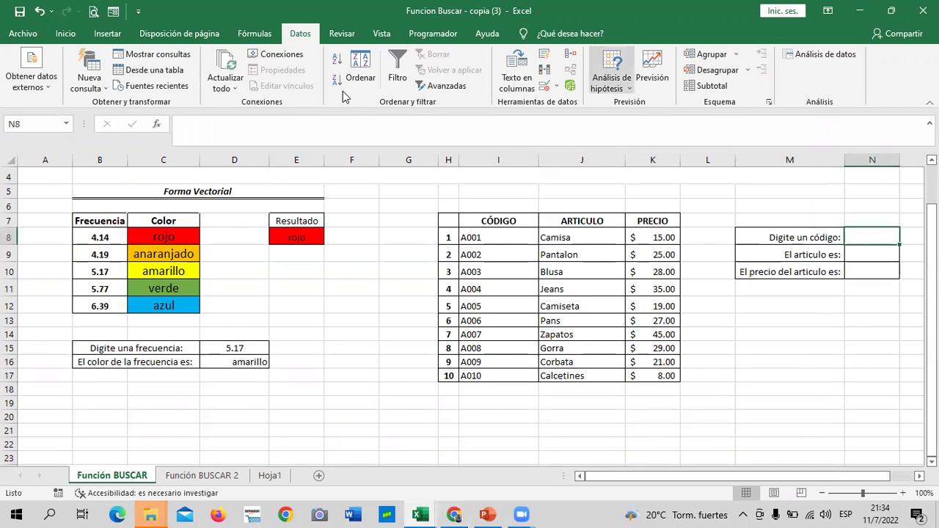
click(544, 89)
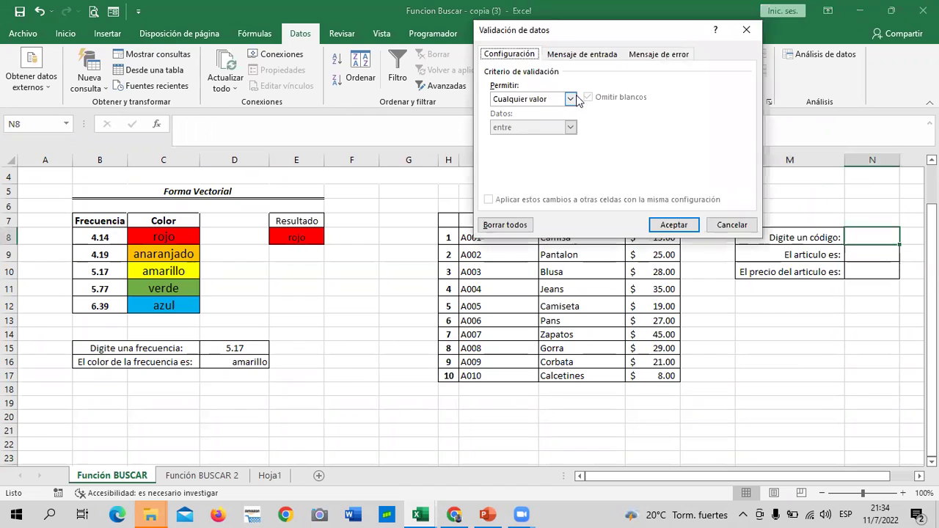
click(570, 99)
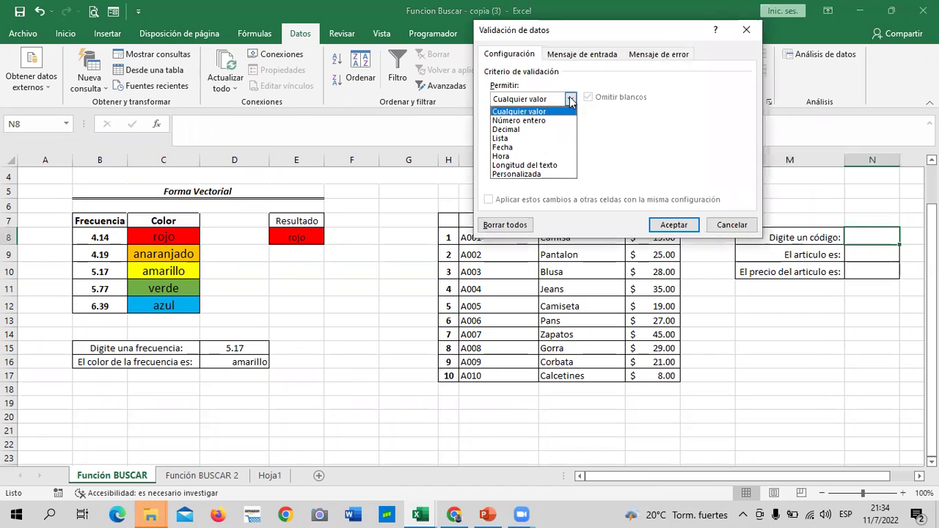
click(506, 138)
click(685, 154)
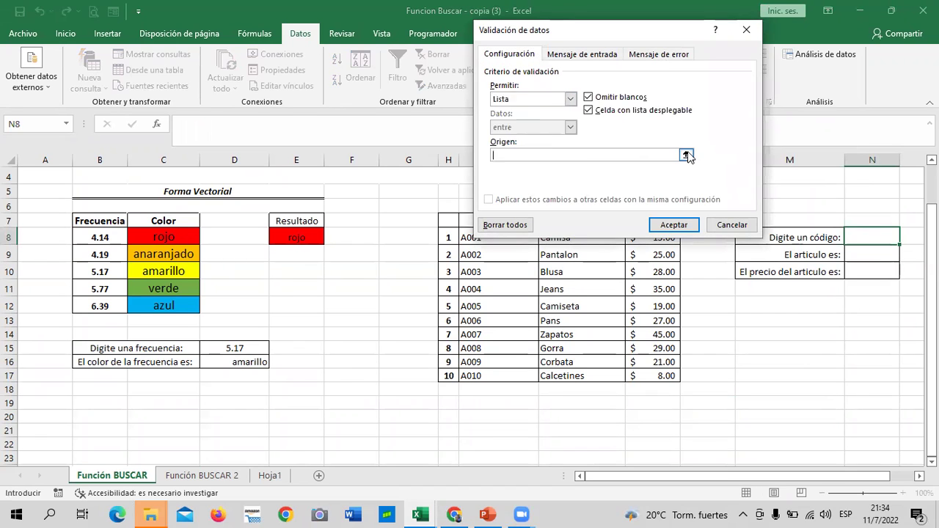
drag(500, 234, 503, 376)
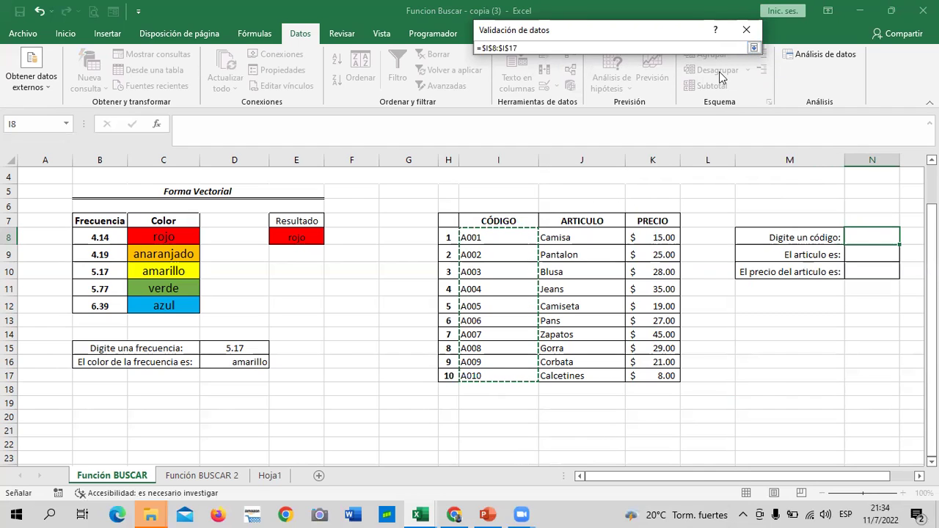
click(753, 47)
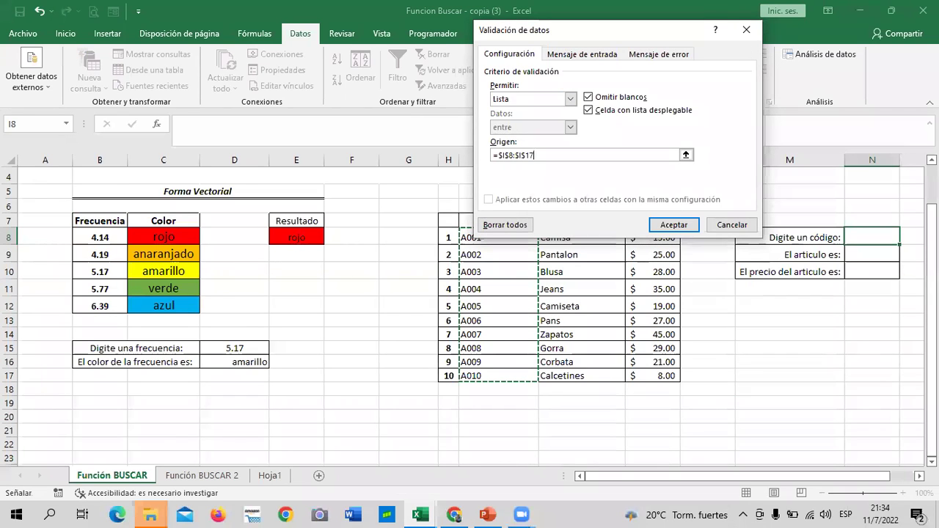
click(673, 224)
click(906, 238)
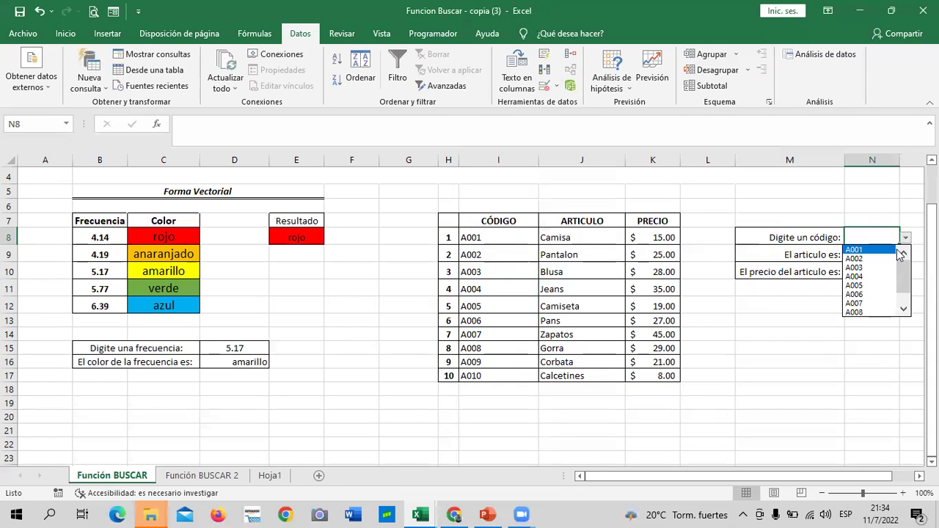
- Choose A001, then A010, then A006 from N8's code dropdown
click(872, 250)
click(905, 238)
drag(899, 271, 899, 290)
click(858, 312)
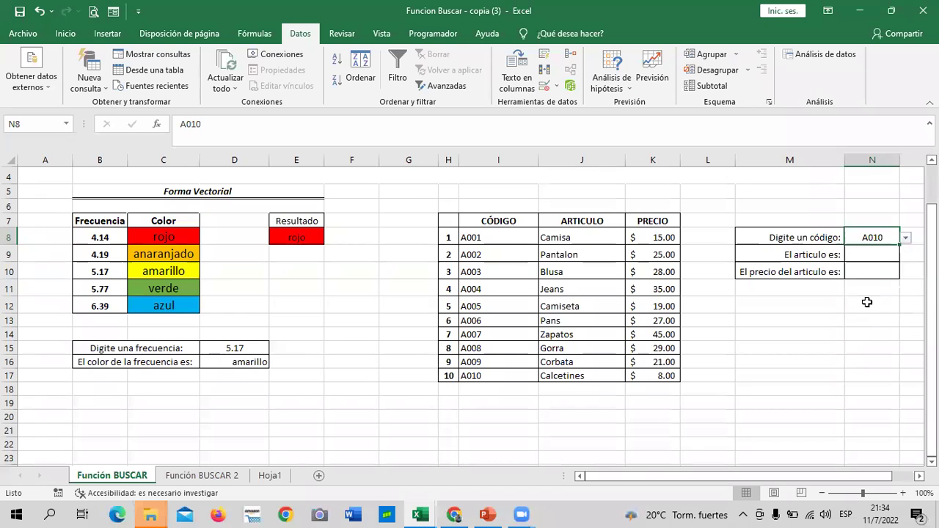
click(905, 238)
click(880, 274)
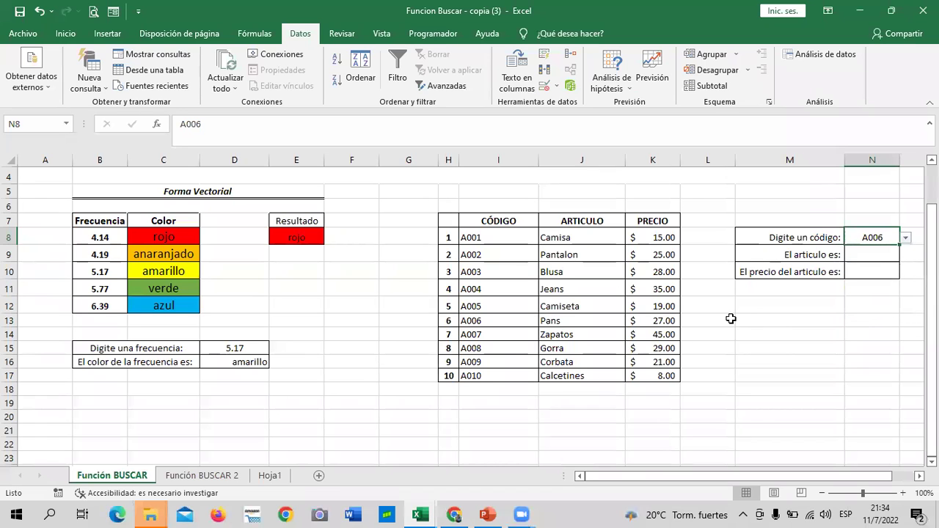
- Set the sheet zoom to 110%
click(910, 476)
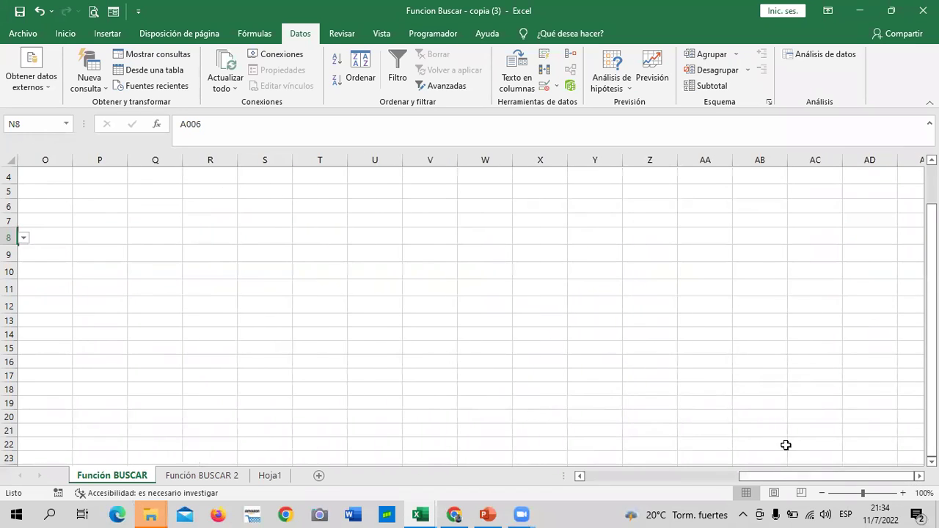
drag(782, 476, 723, 476)
click(541, 319)
click(496, 222)
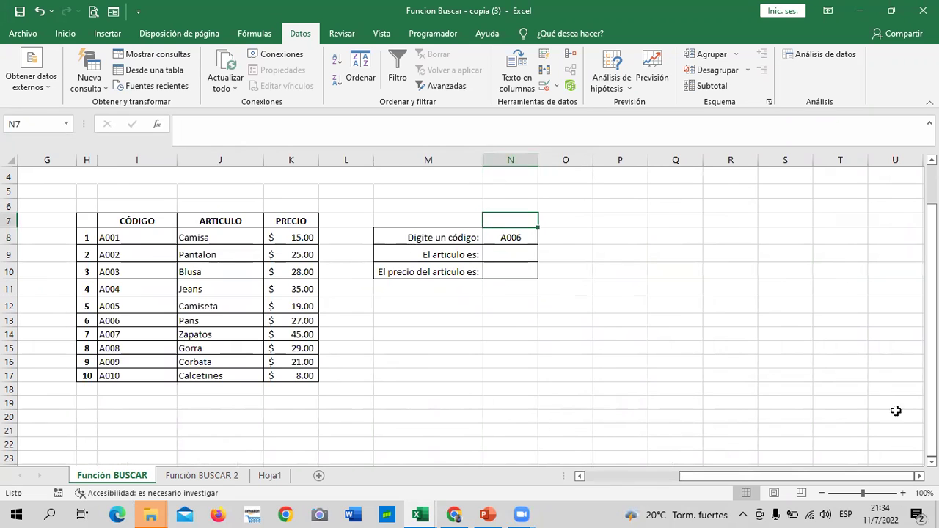
click(903, 493)
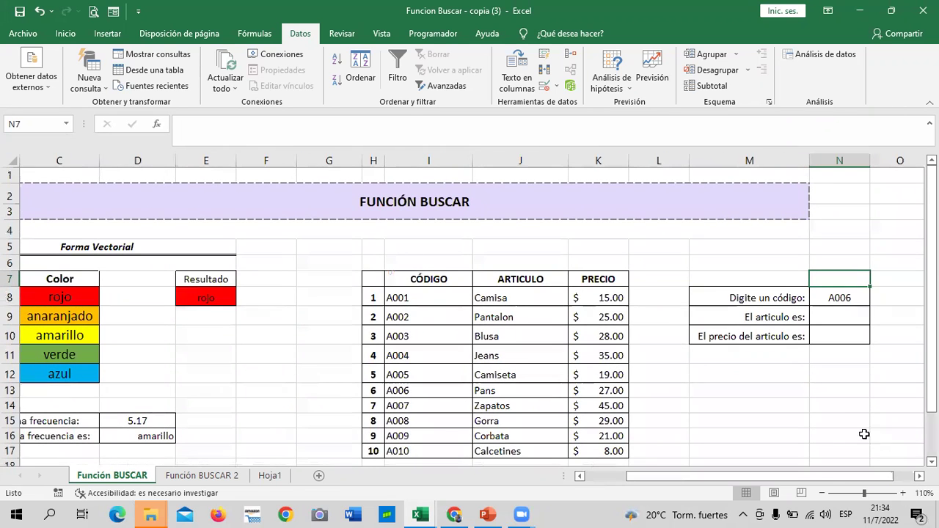
drag(932, 293, 932, 320)
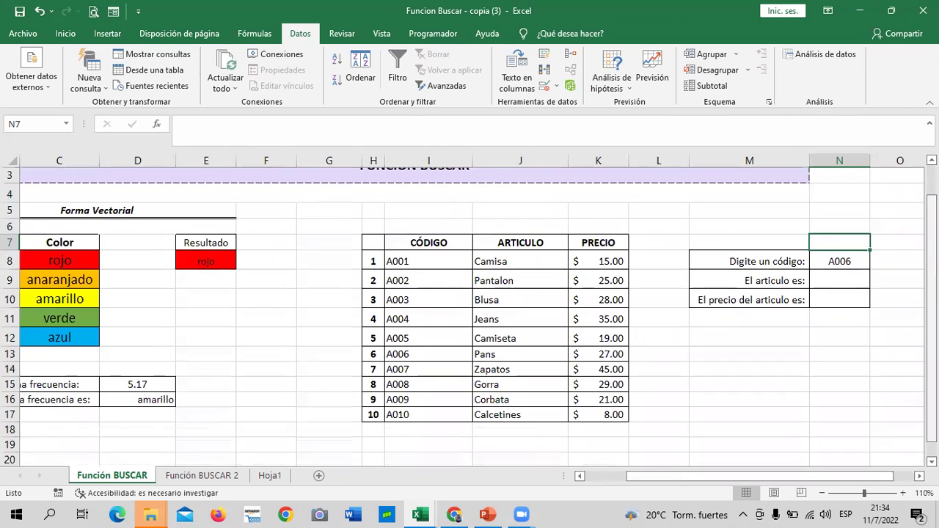
scroll(817, 433, down, 1)
scroll(817, 432, right, 1)
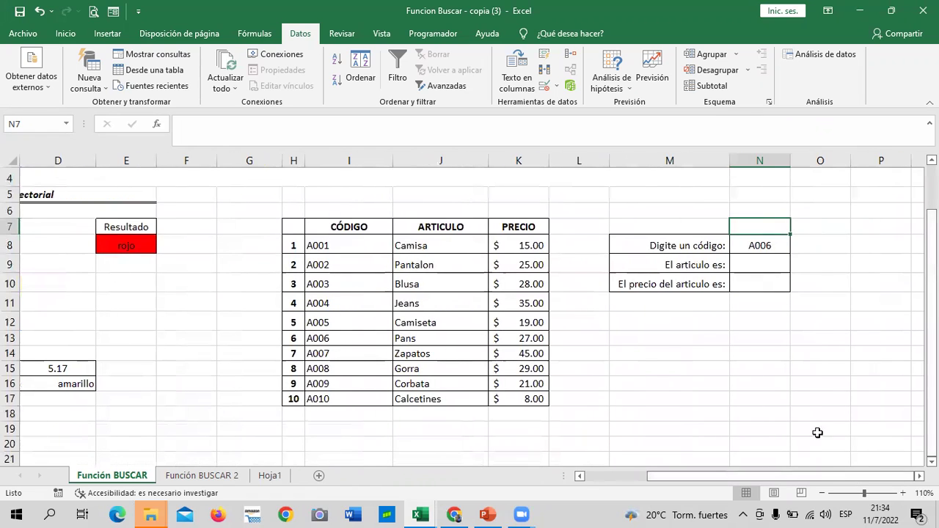
- Enter =BUSCAR(N8;I8:J17) in N9 to return the article for the chosen code
click(755, 266)
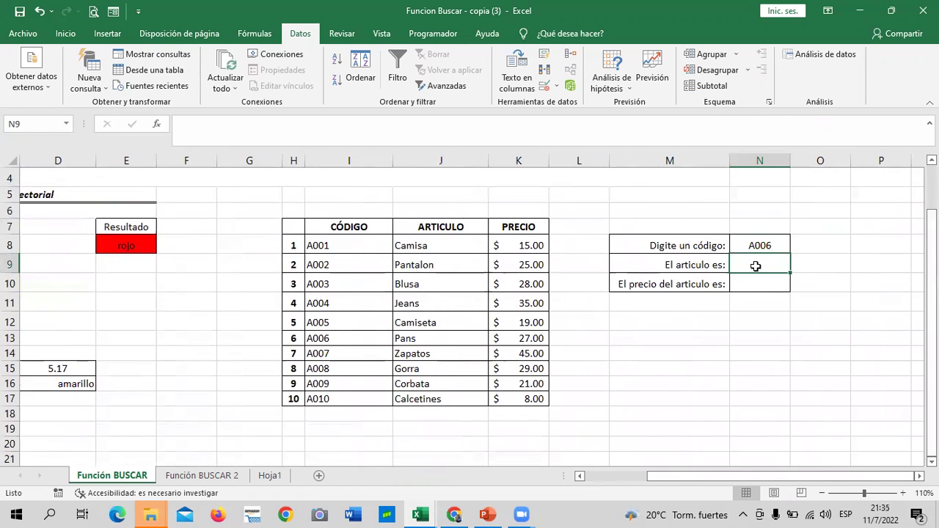
text(=buscar)
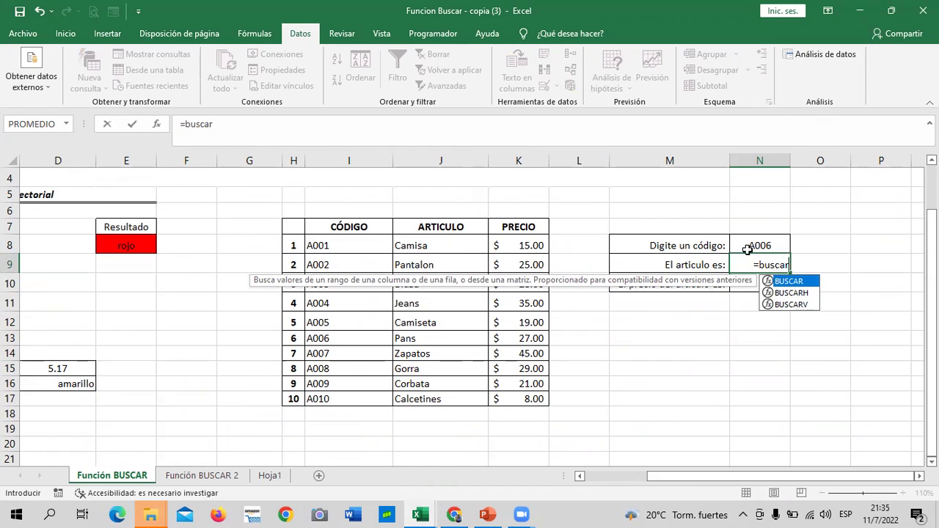
double_click(810, 285)
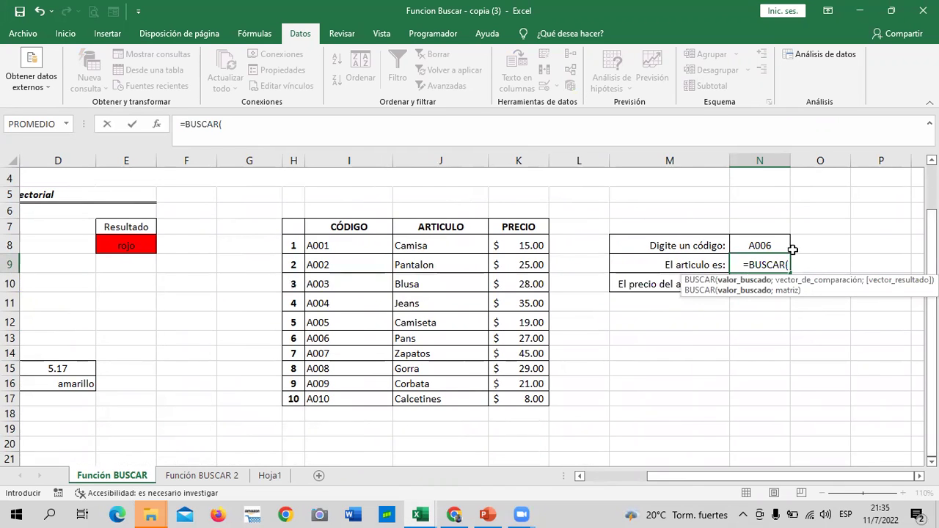
click(769, 240)
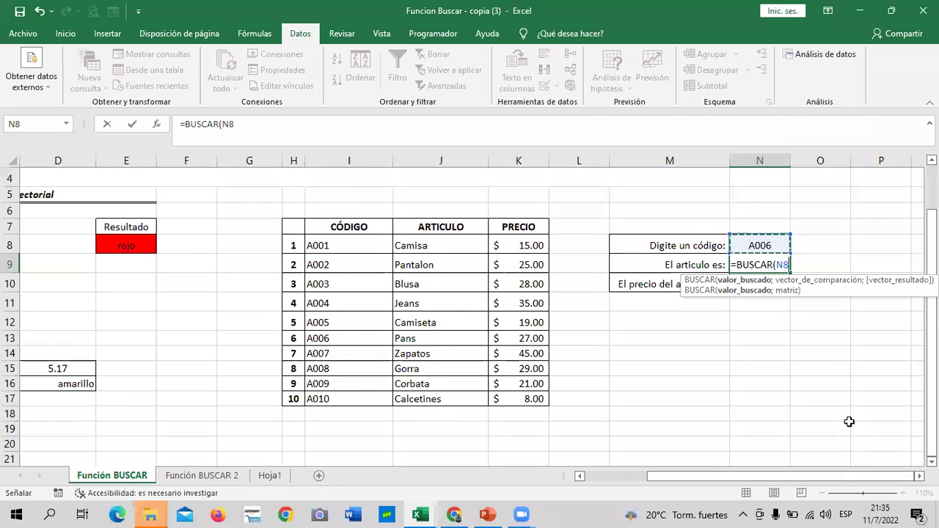
text(;)
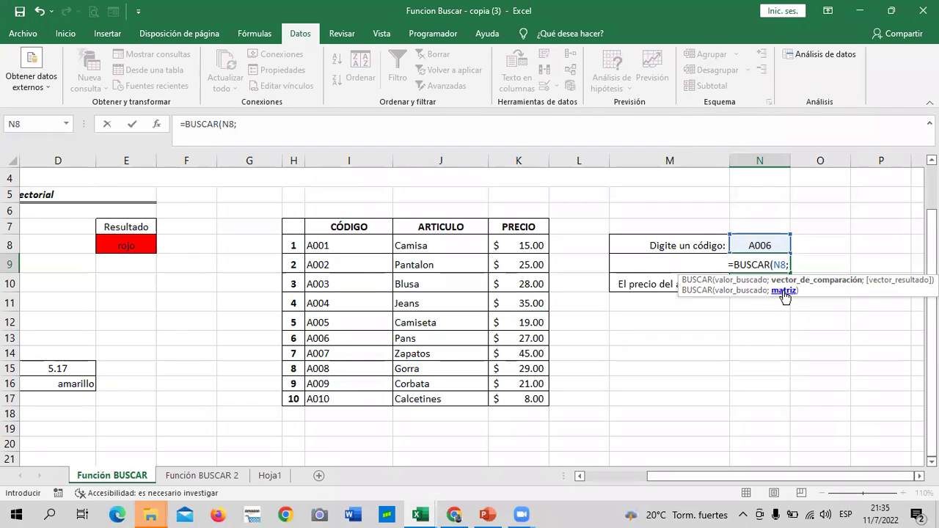
mouse_move(357, 245)
mouse_down()
mouse_move(429, 348)
mouse_move(433, 396)
mouse_up()
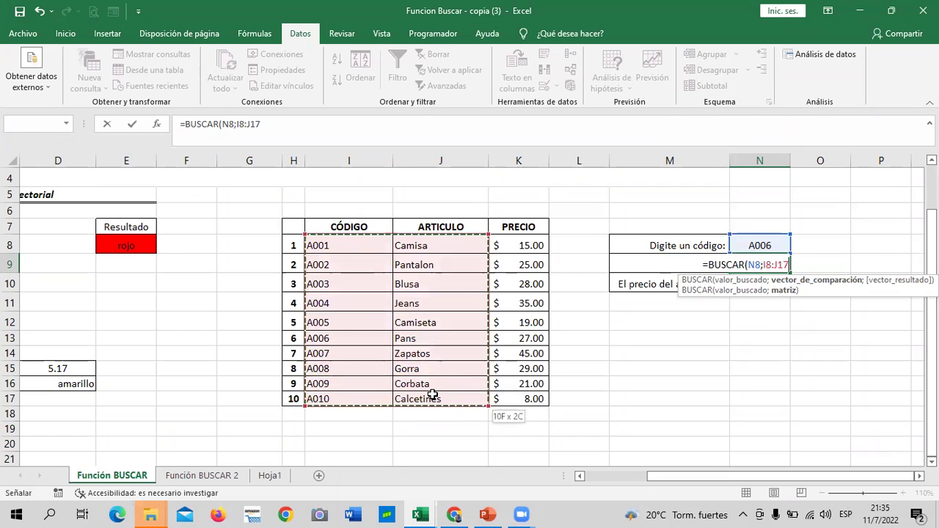
drag(433, 396, 433, 396)
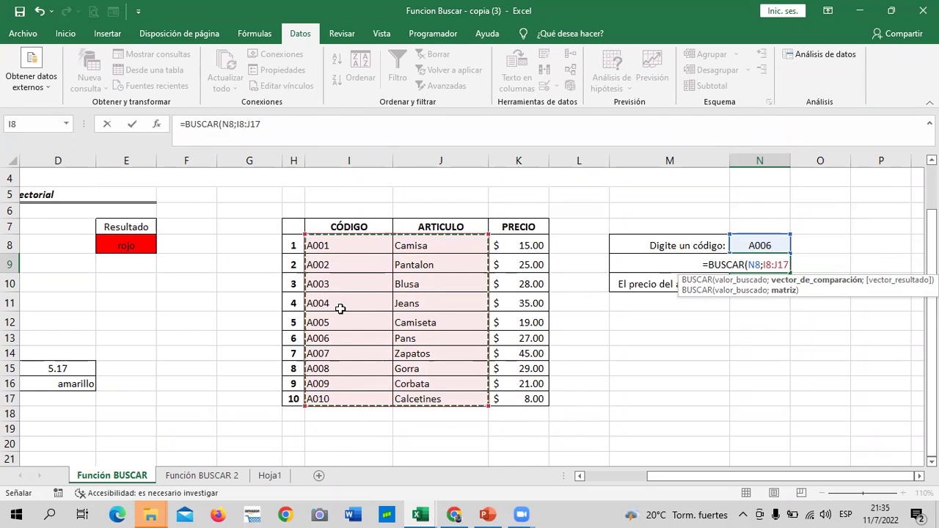
click(363, 122)
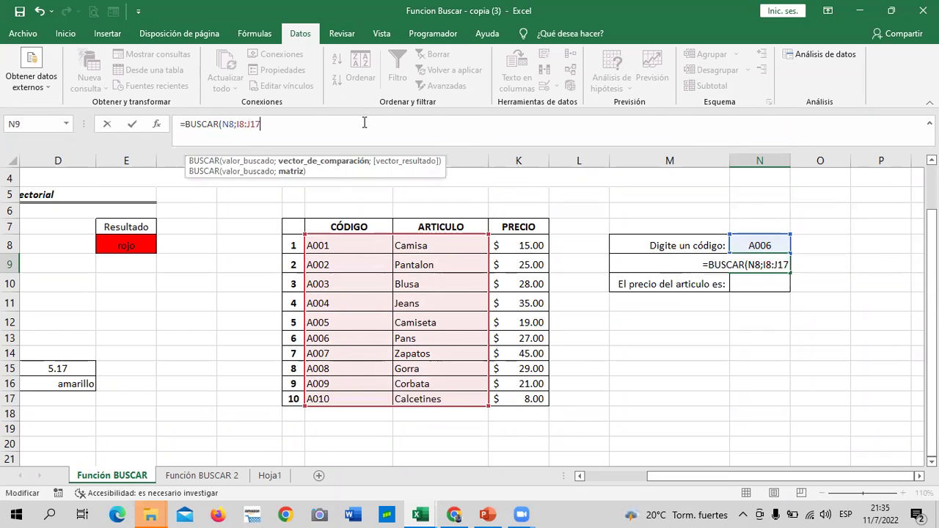
text())
key(Return)
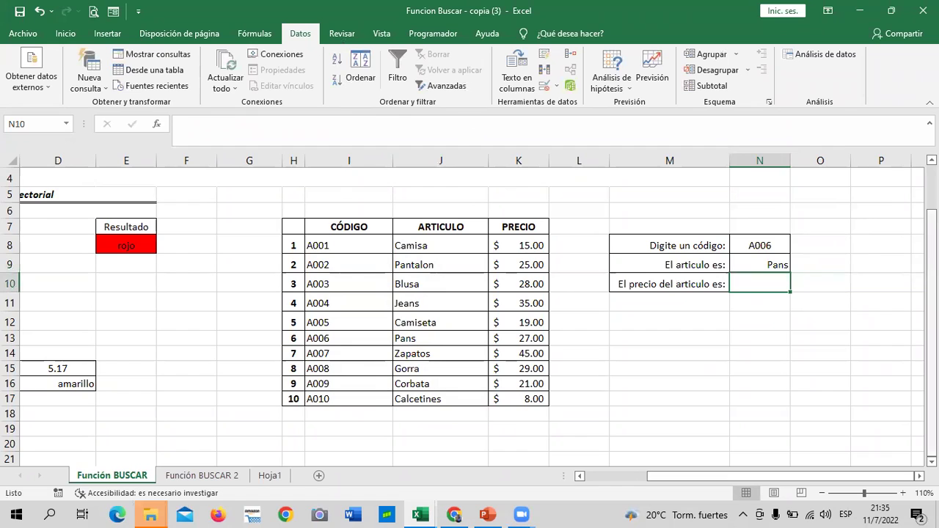
- Test the lookup with codes A010, then A007, which shows Zapatos
click(772, 245)
click(796, 247)
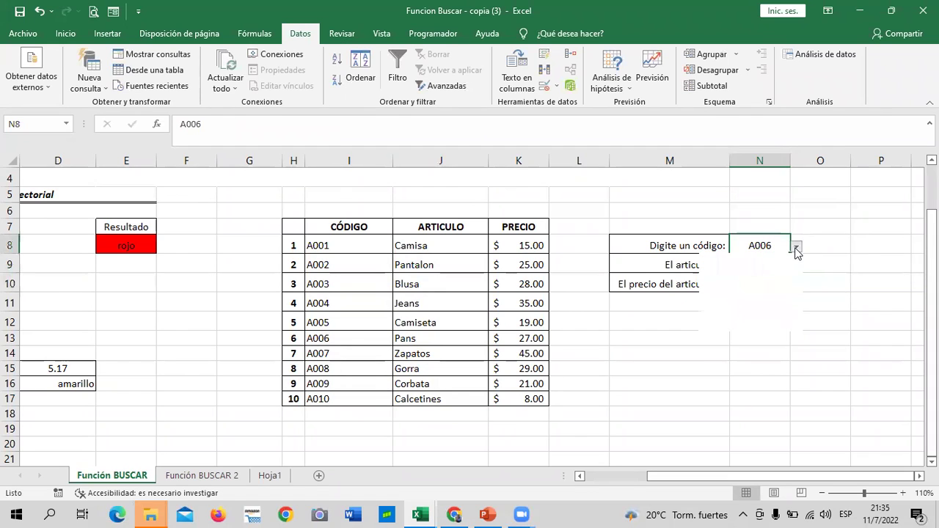
click(736, 327)
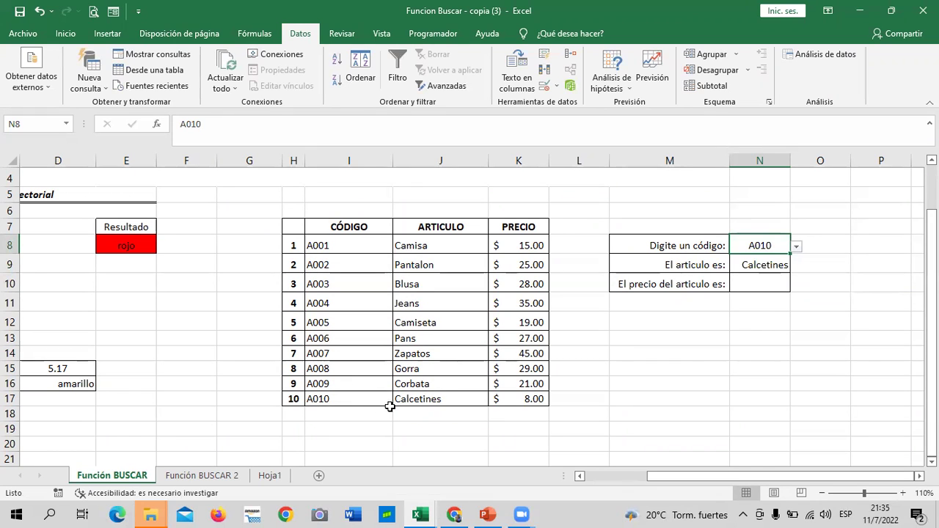
click(796, 248)
click(730, 298)
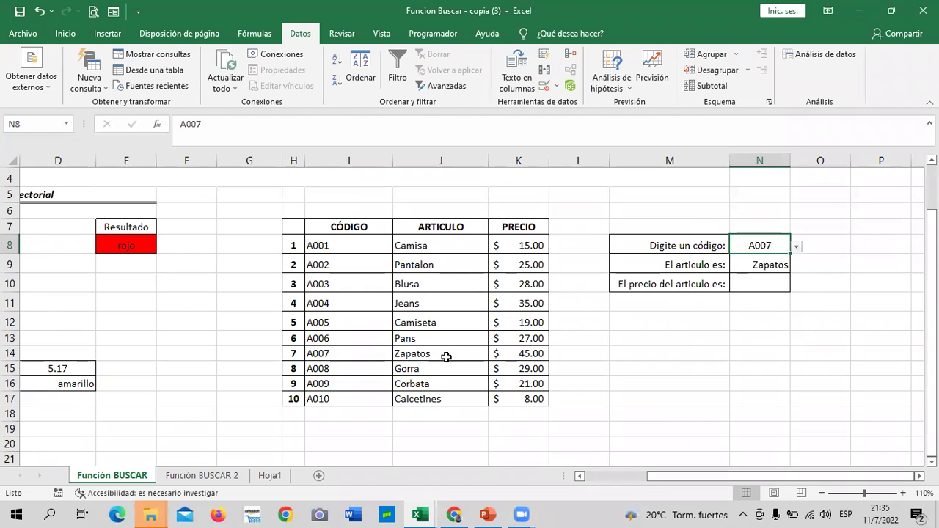
click(656, 344)
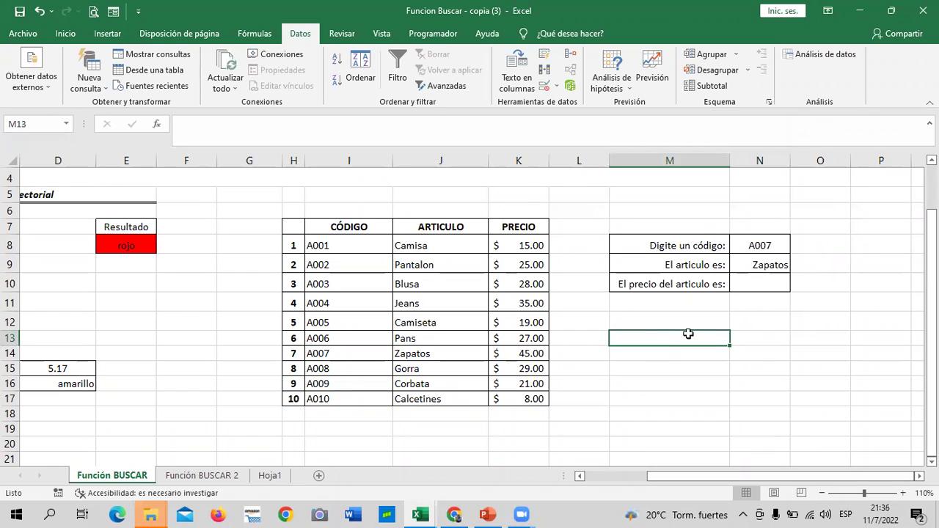
- Enlarge the M8:M10 labels to 12-point and resize columns L and M
drag(669, 245, 666, 284)
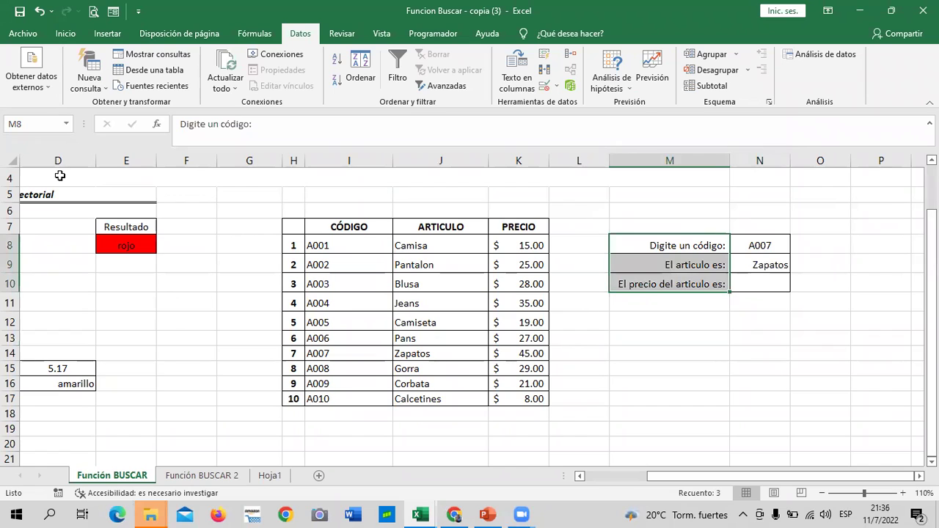
click(65, 33)
click(197, 61)
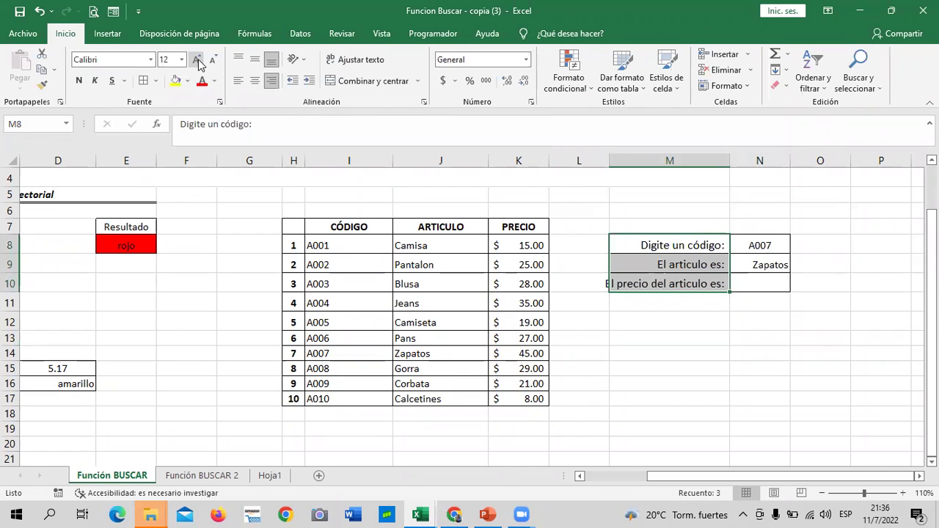
drag(609, 160, 588, 161)
drag(578, 160, 578, 160)
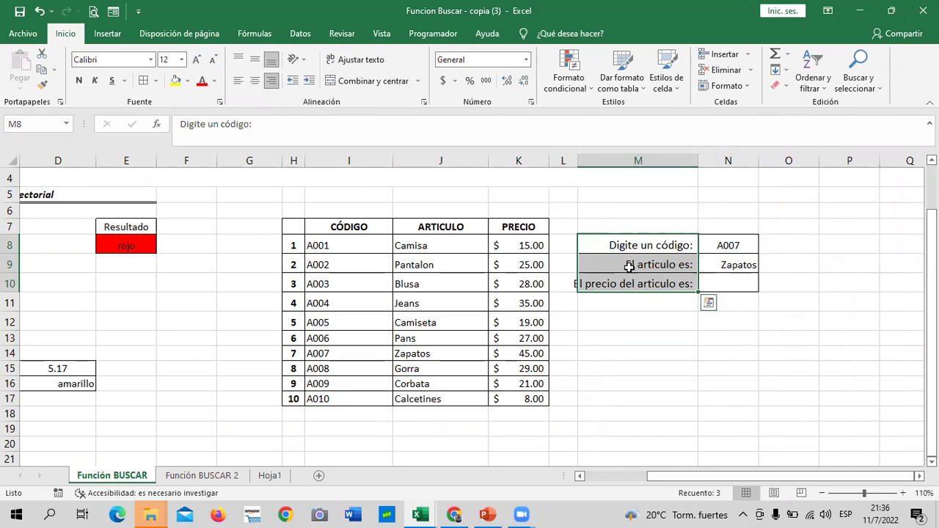
drag(698, 160, 724, 156)
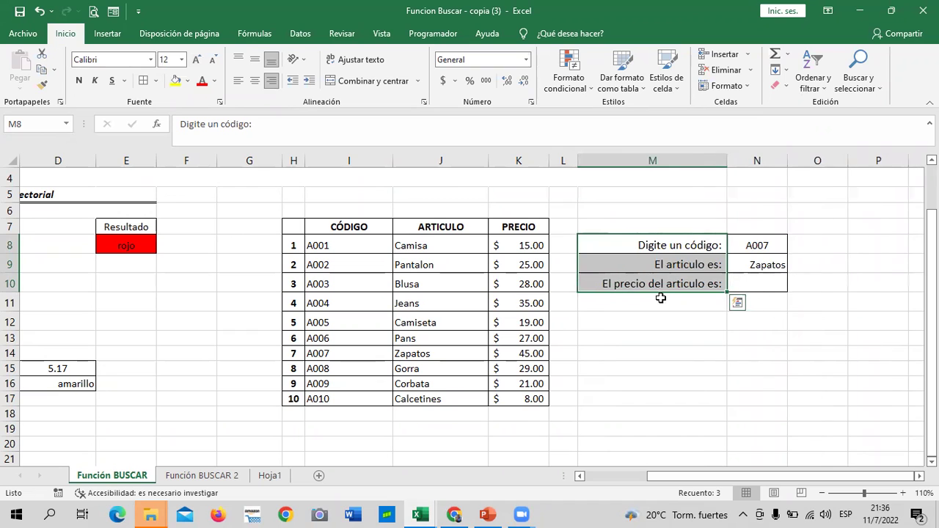
- Apply the green Énfasis6 cell style to the labels and enlarge their text
click(677, 88)
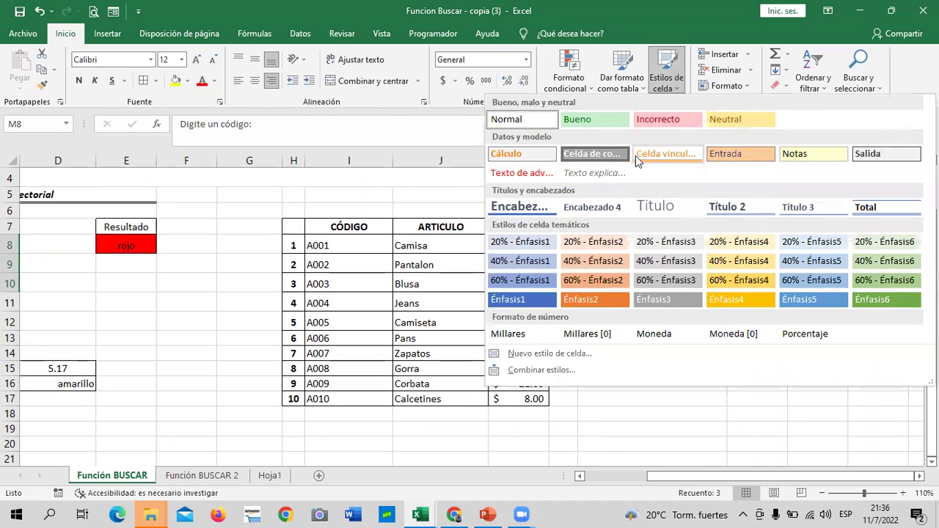
click(883, 297)
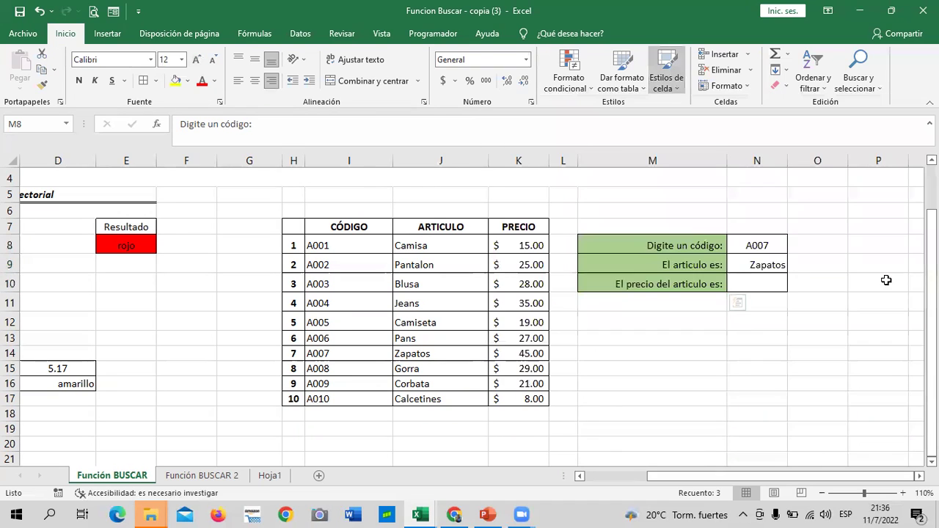
click(688, 245)
drag(686, 259, 687, 283)
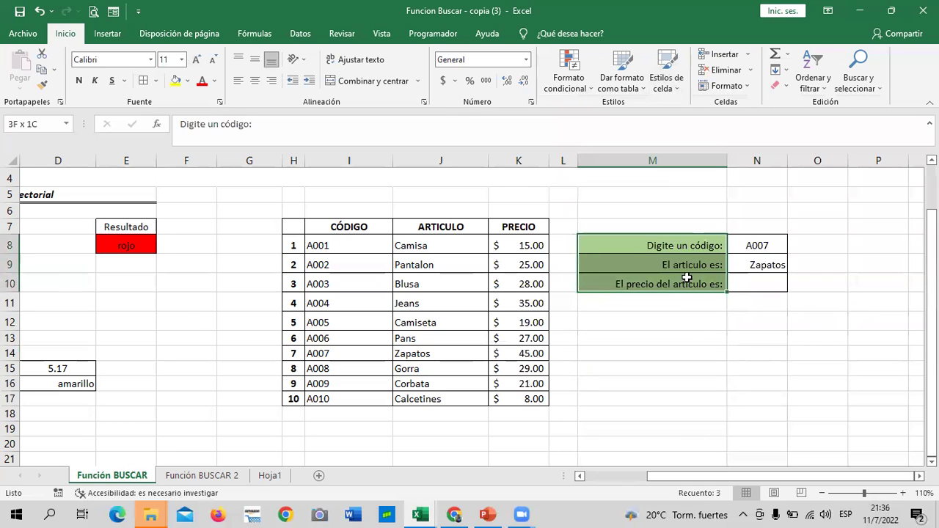
click(196, 58)
click(664, 320)
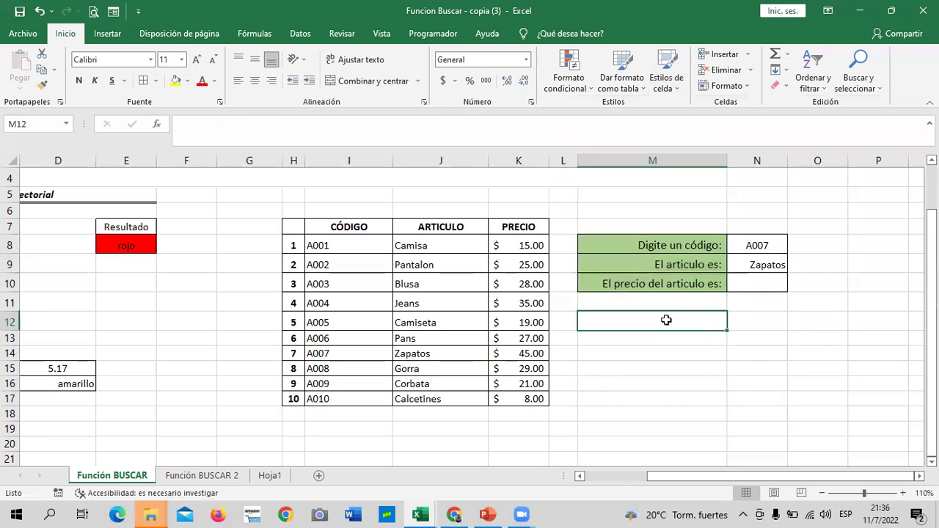
- Increase the font size of the values in N8:N10
click(753, 290)
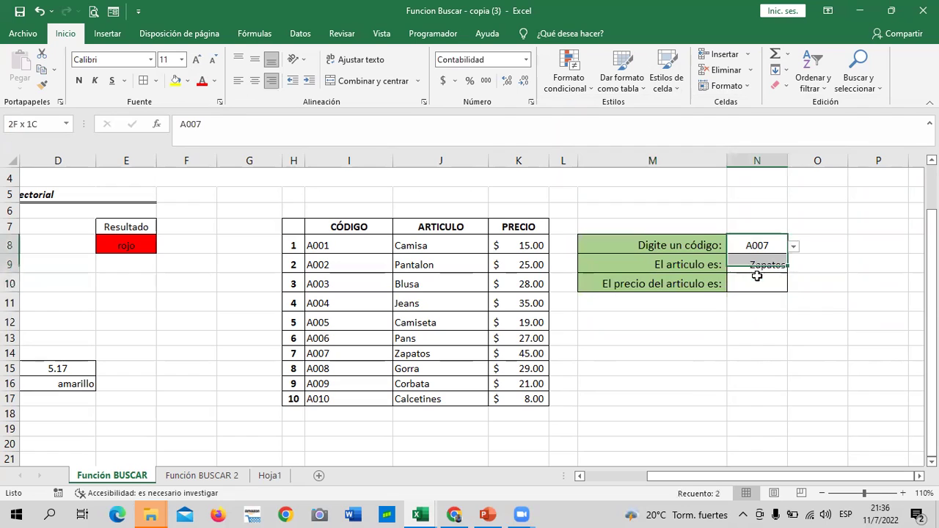
drag(751, 244, 755, 286)
click(198, 60)
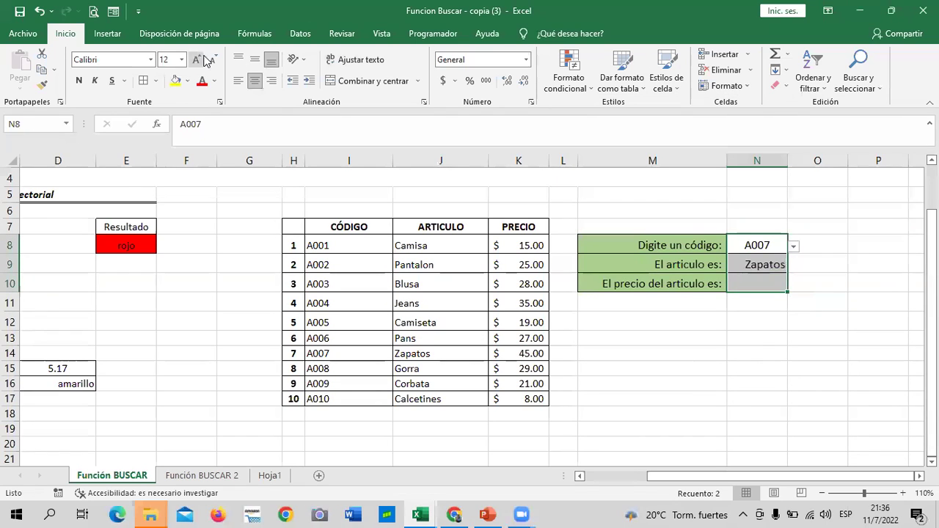
click(577, 303)
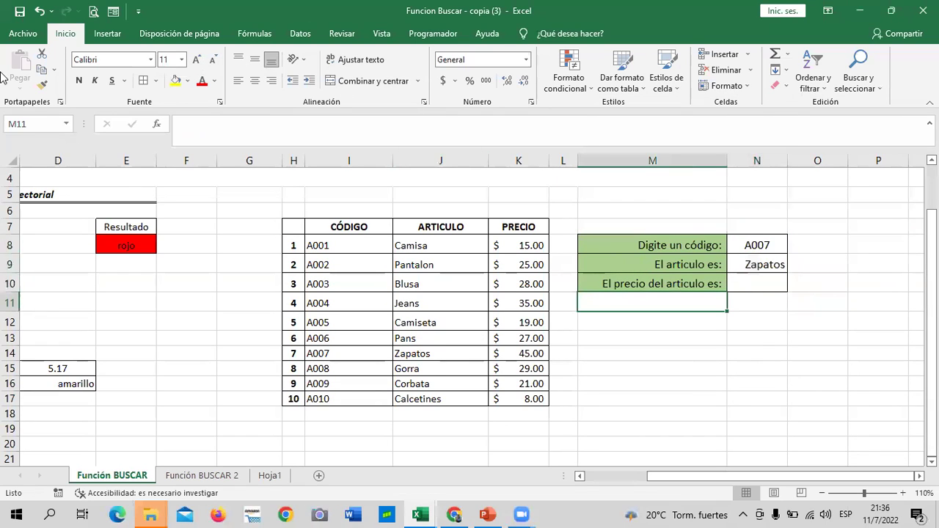
- Enter =BUSCAR(N8;I8:K17) in N10 to return the price, $ 45.00 for A007
click(759, 245)
click(757, 263)
click(755, 281)
text(=)
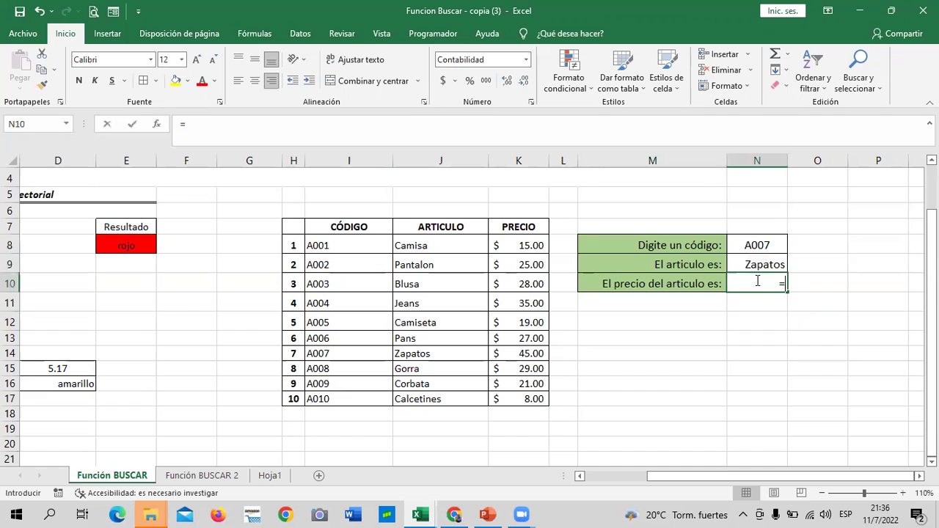
text(buscar)
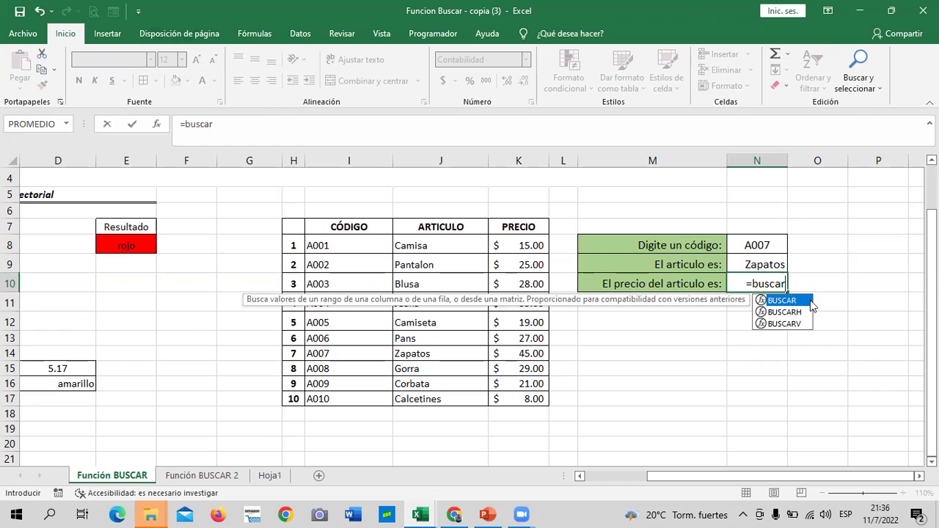
double_click(801, 300)
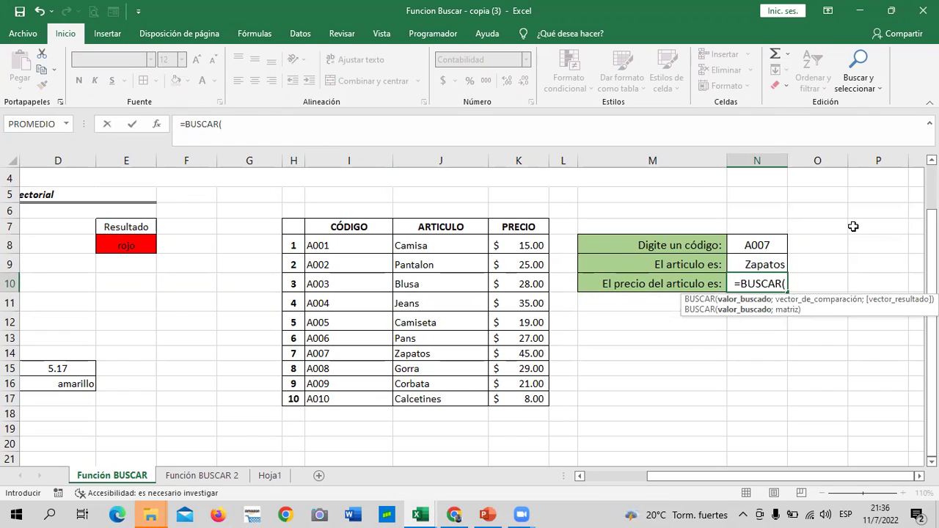
click(763, 242)
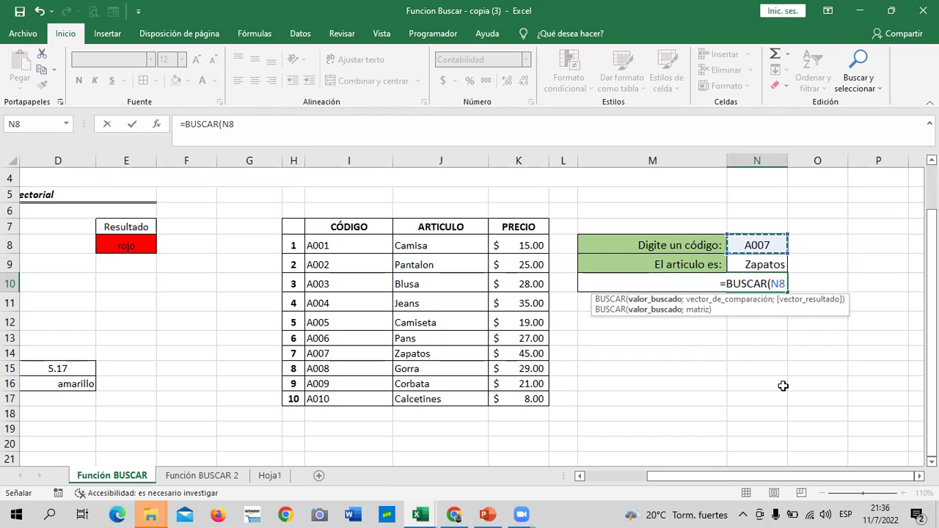
text(;)
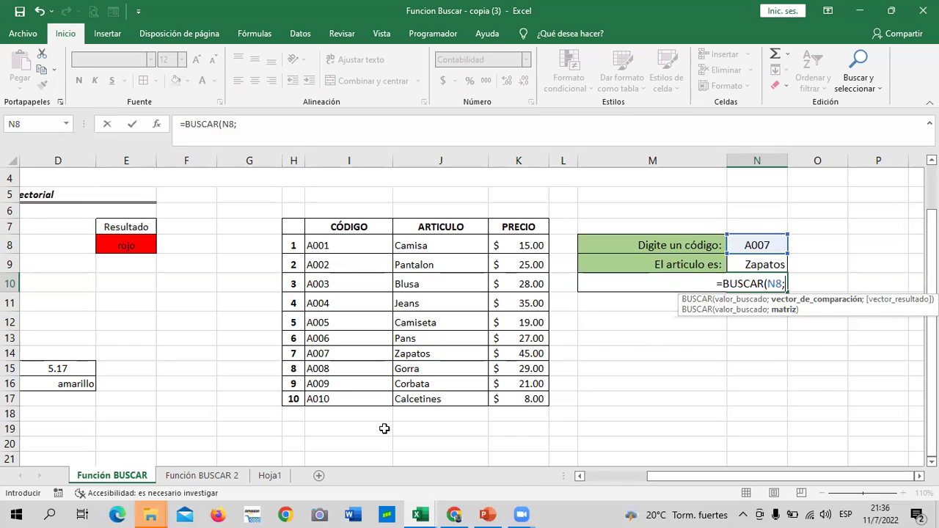
drag(354, 245, 518, 397)
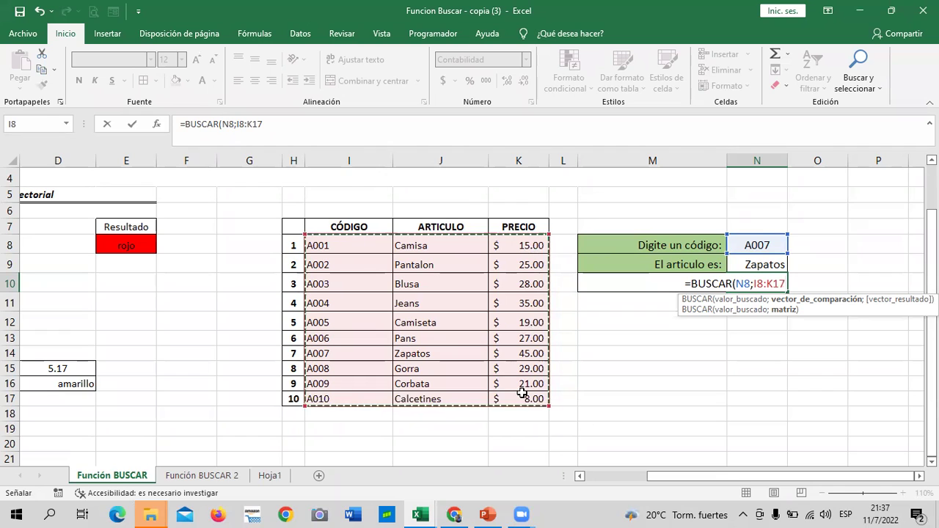
text())
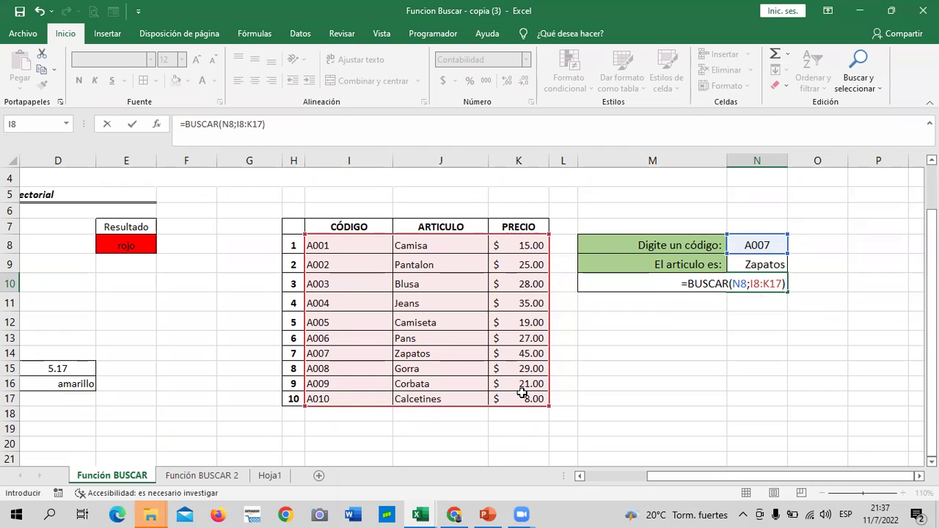
key(Return)
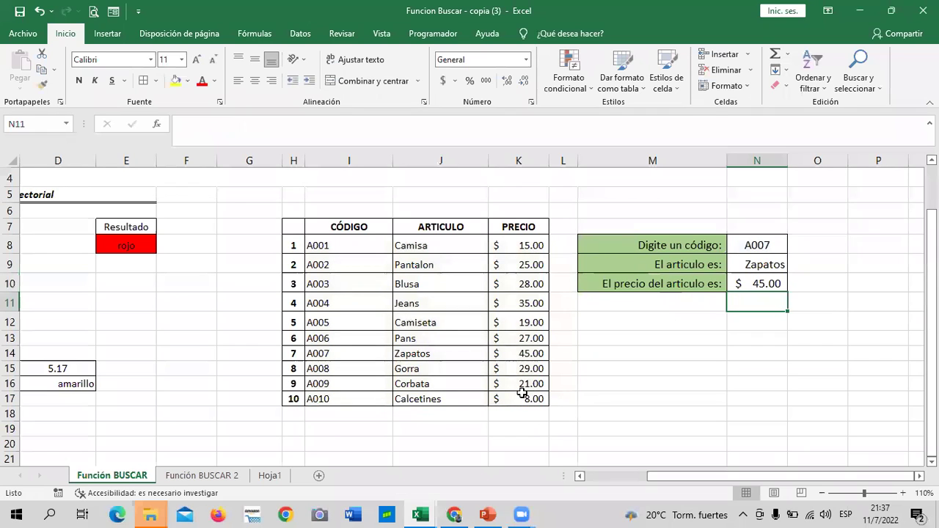
- Compare the table's A007 row (Zapatos, 45) with the results, then open N8's code list
click(349, 355)
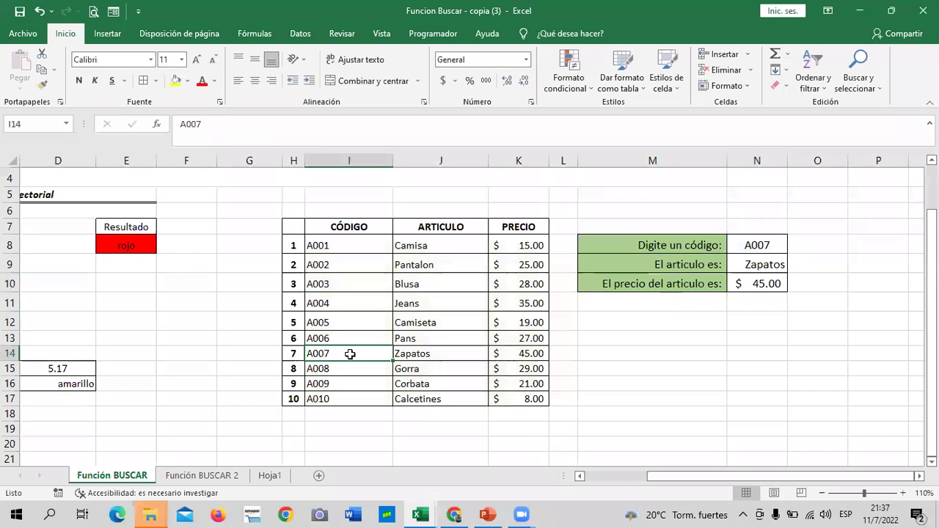
click(413, 355)
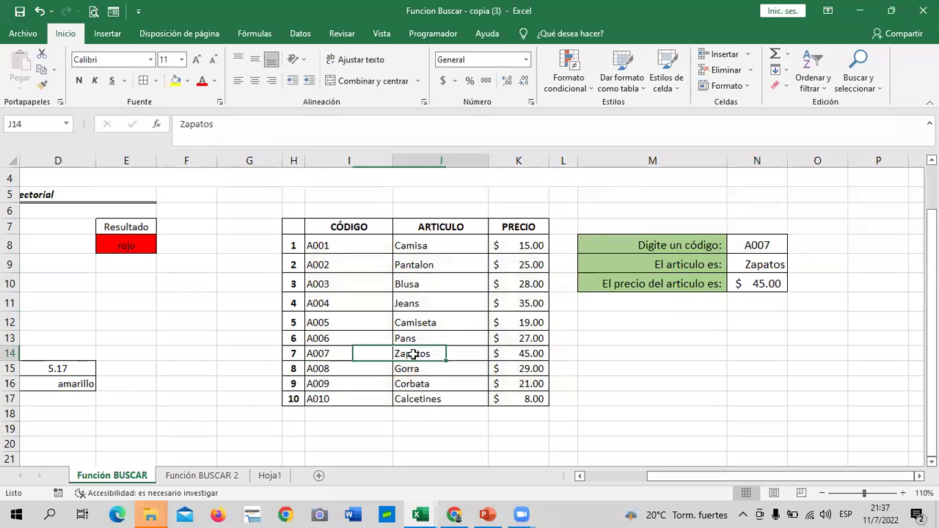
click(521, 354)
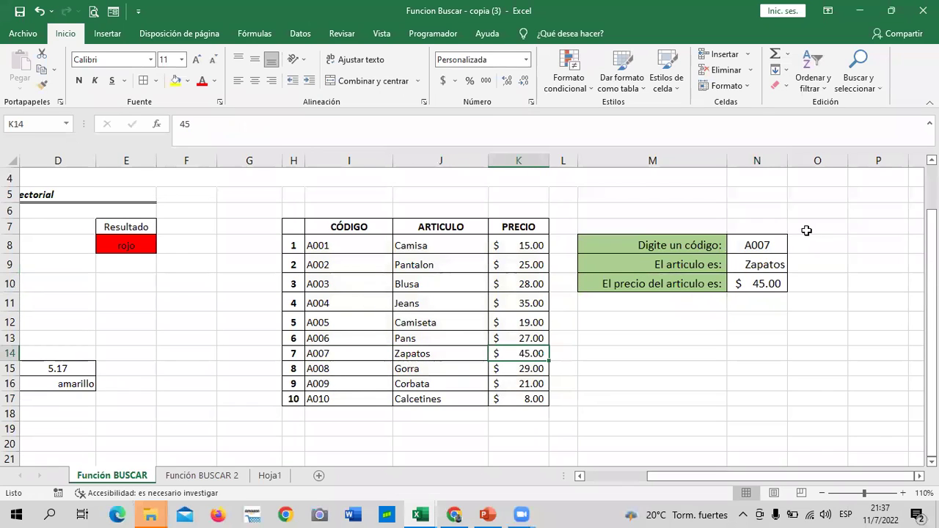
click(769, 245)
click(793, 246)
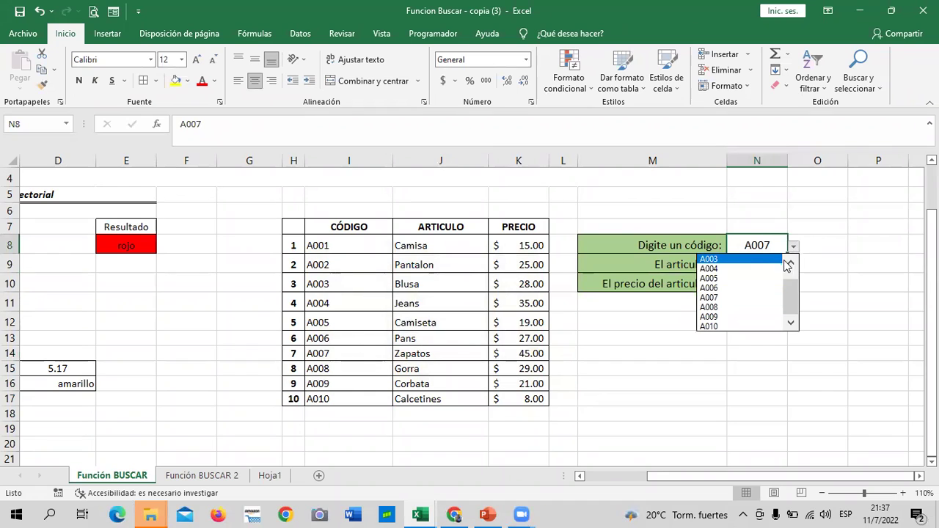
- Choose code A005 and verify Camiseta and its price against the table
click(774, 279)
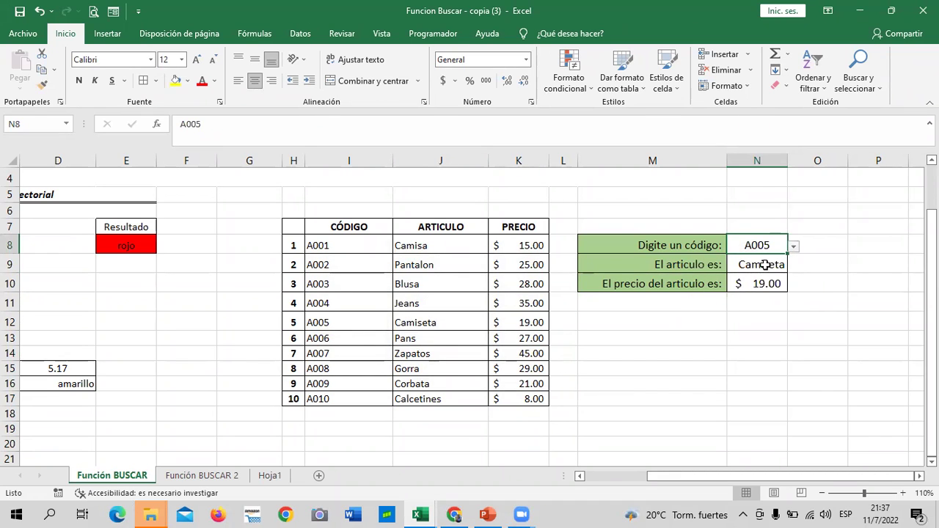
click(763, 265)
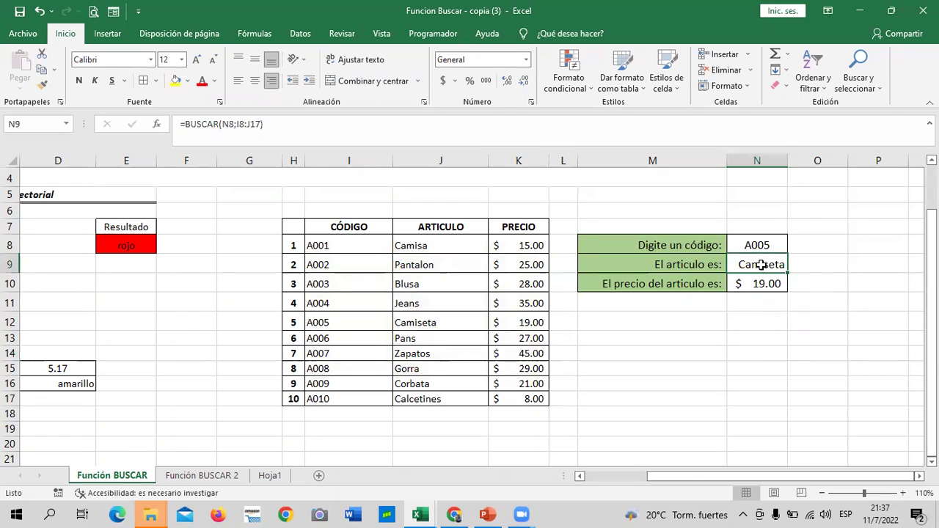
click(417, 317)
click(537, 316)
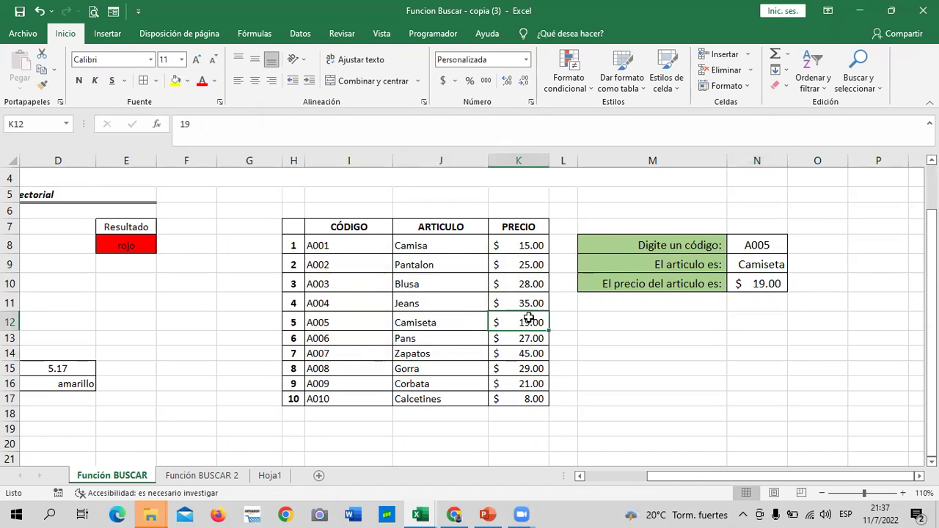
click(740, 283)
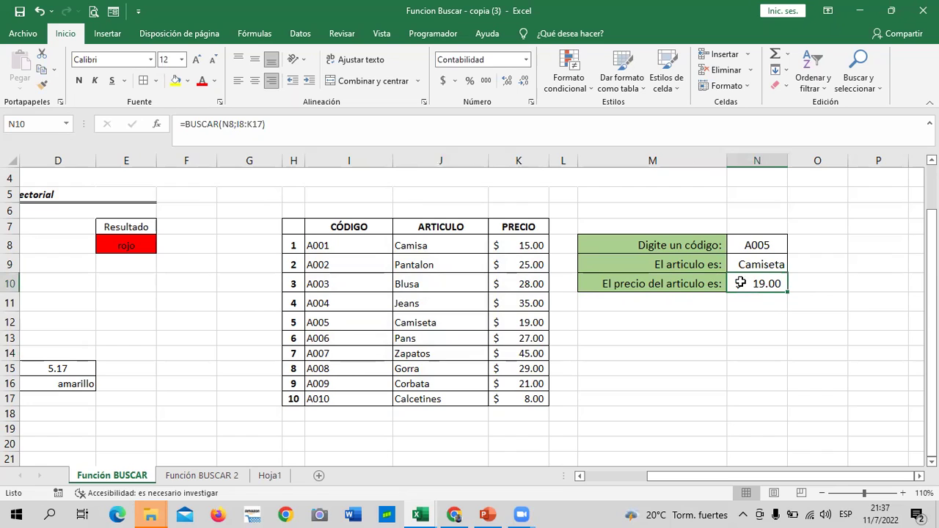
- Try code A008, then switch back to A005, showing $ 19.00
click(745, 244)
click(793, 248)
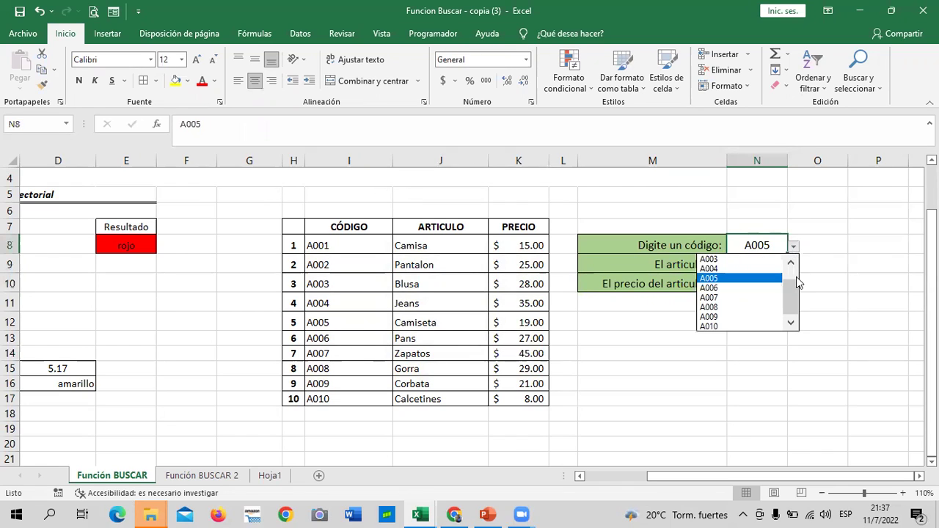
click(732, 307)
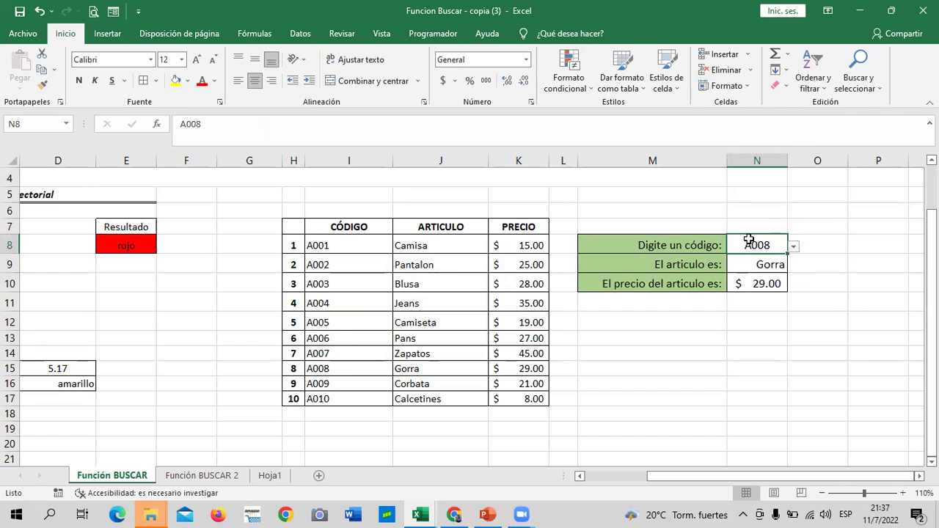
click(792, 250)
click(752, 276)
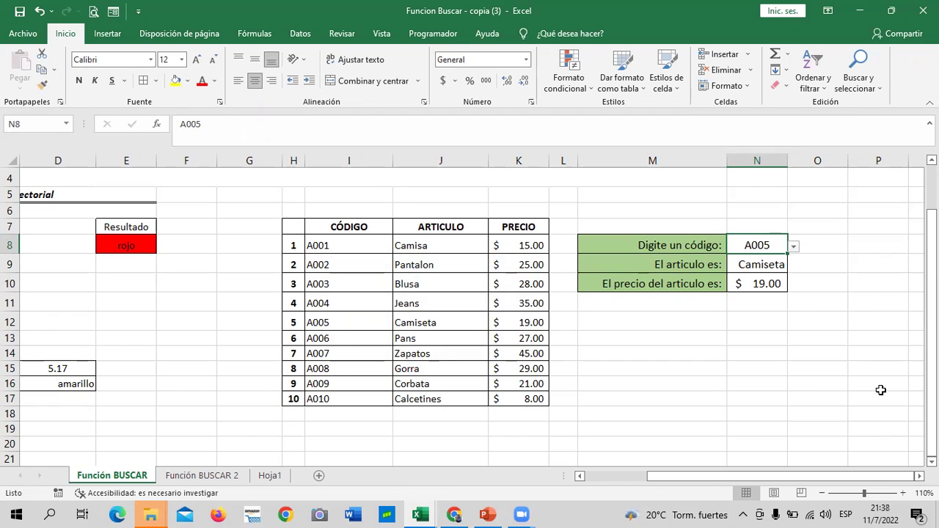
click(695, 355)
click(258, 300)
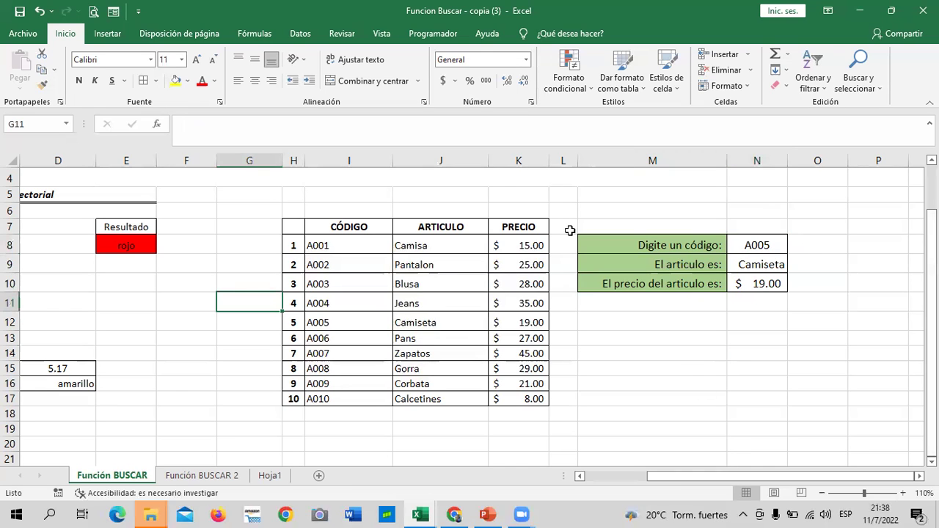
click(755, 287)
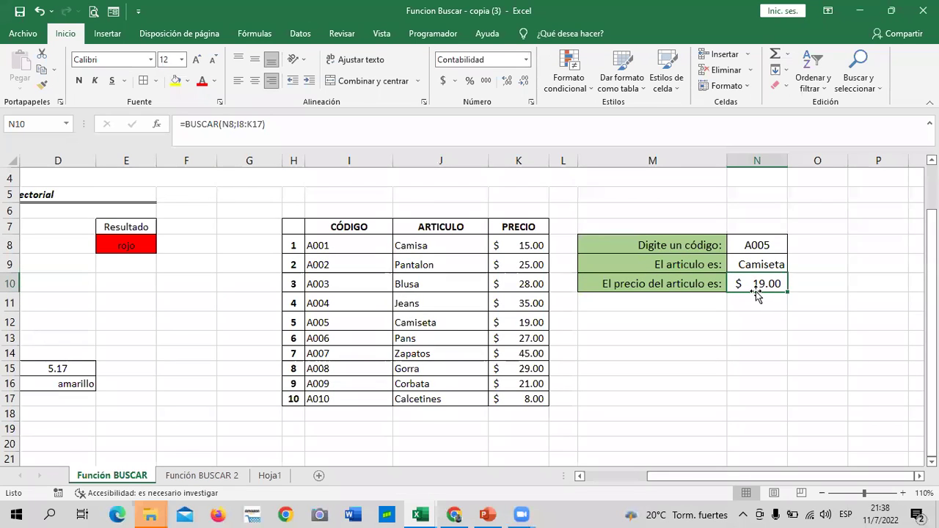
- Delete the existing price formula from cell N10
key(Delete)
drag(754, 384, 754, 369)
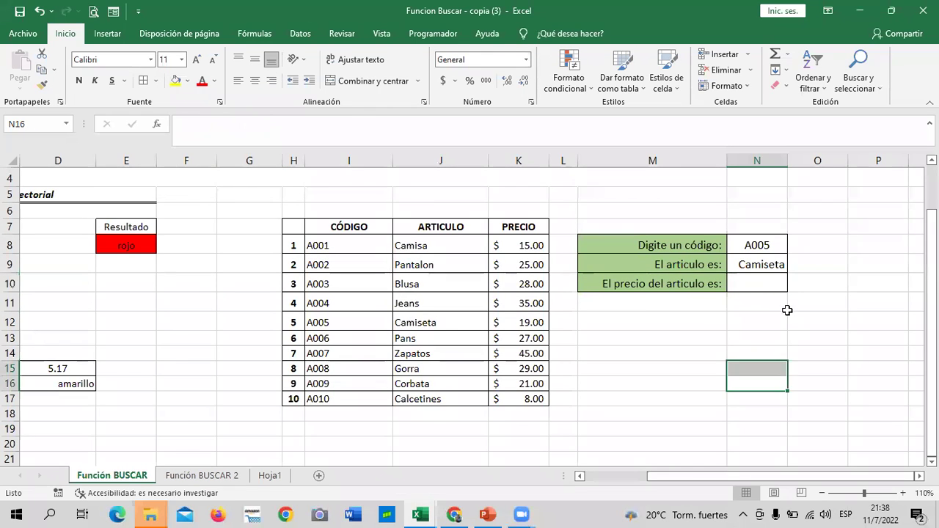
click(756, 286)
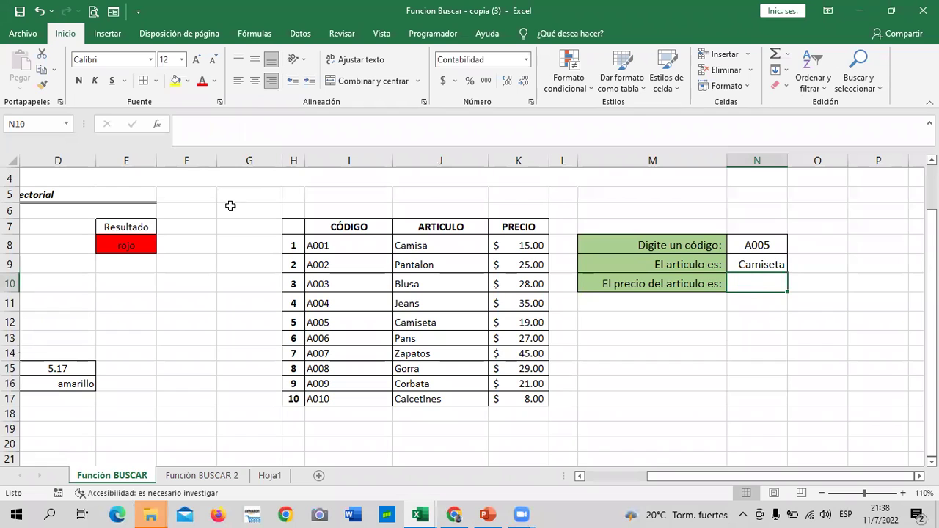
- Insert the BUSCAR function into N10 from Fórmulas > Búsqueda y referencia
click(251, 37)
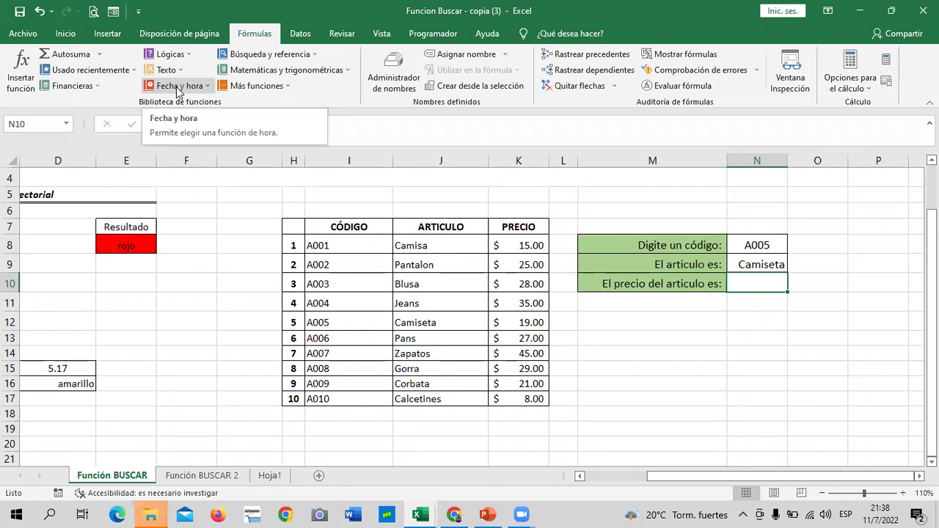
click(295, 53)
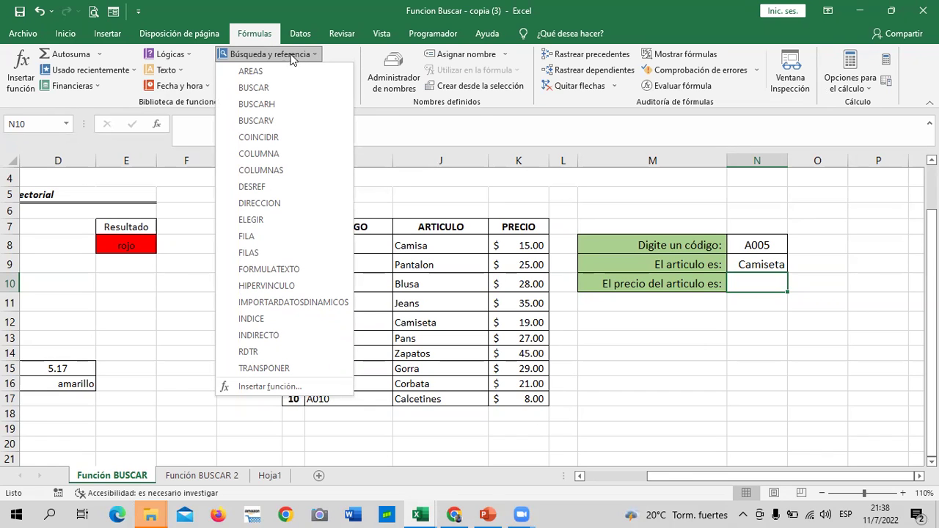
click(274, 87)
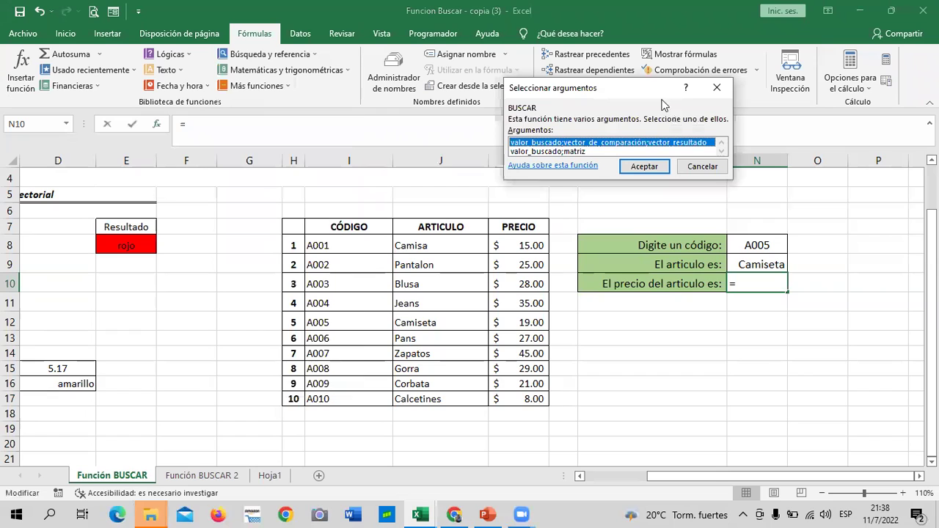
- Choose BUSCAR's valor_buscado;matriz form and move the arguments dialog off the lookup cells
drag(589, 94, 535, 107)
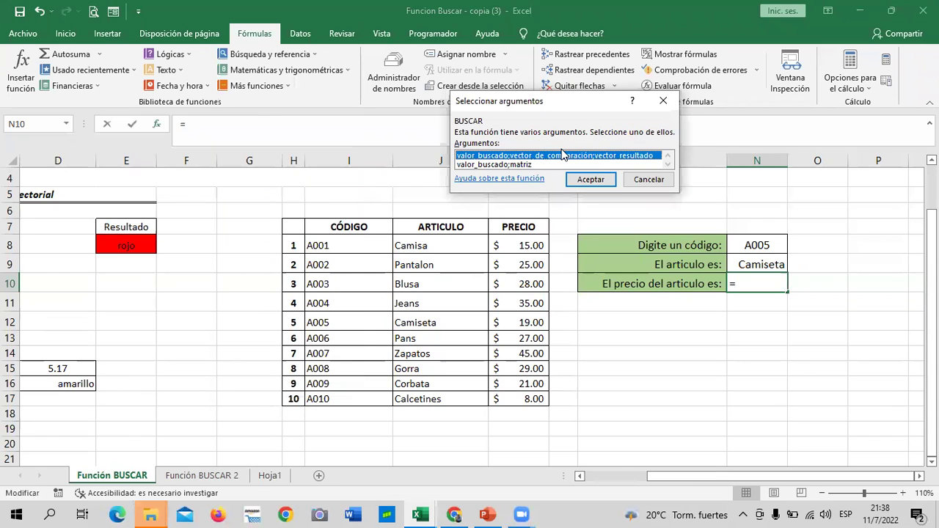
click(500, 166)
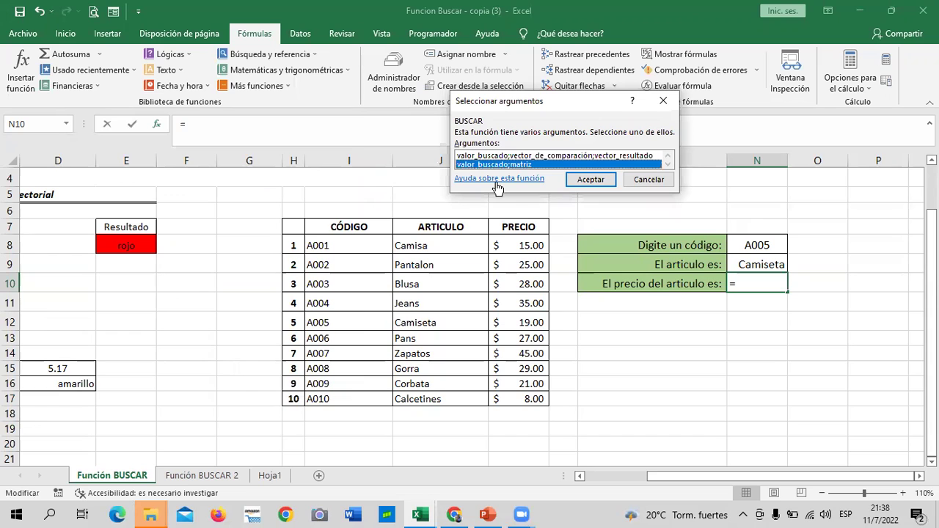
click(593, 179)
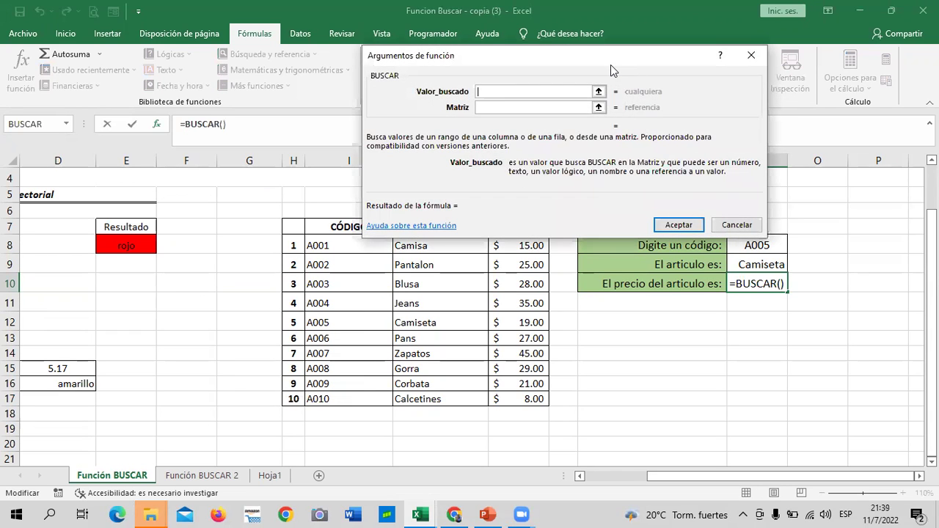
drag(610, 64, 416, 96)
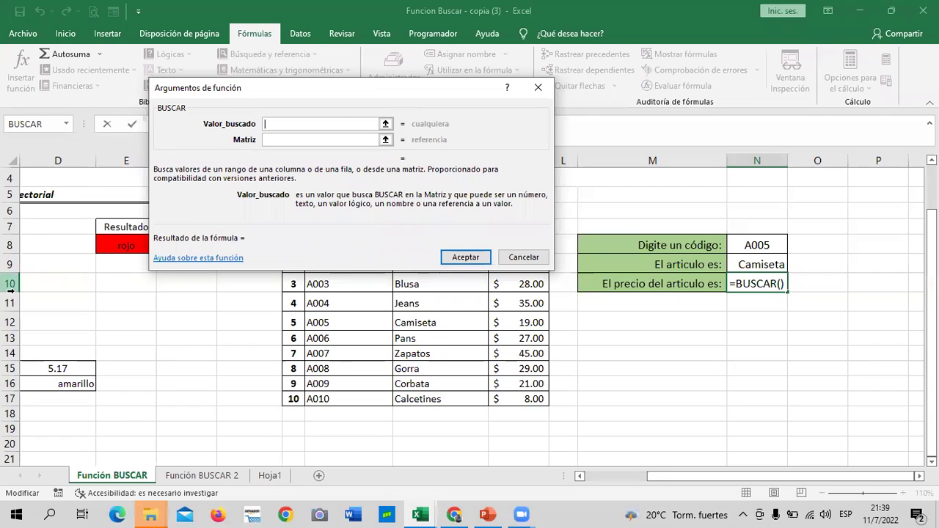
- Set BUSCAR's Valor_buscado argument to cell N8, which holds code A005
click(273, 141)
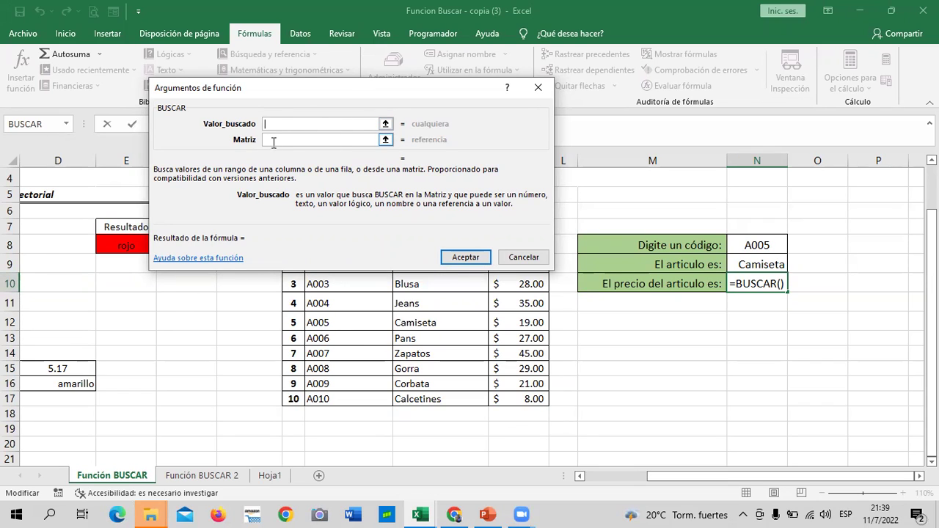
key(shift+Tab)
click(362, 139)
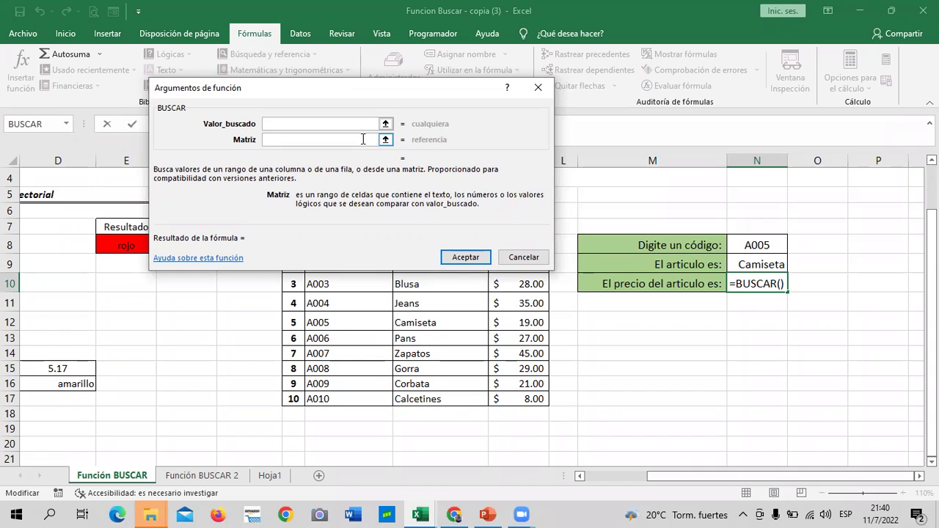
click(352, 124)
click(350, 139)
click(314, 125)
click(315, 139)
click(319, 123)
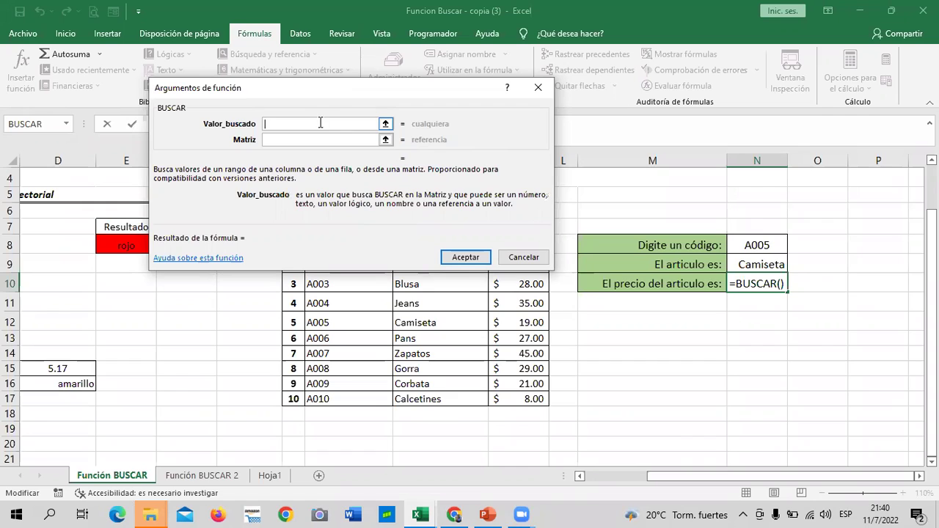
click(762, 249)
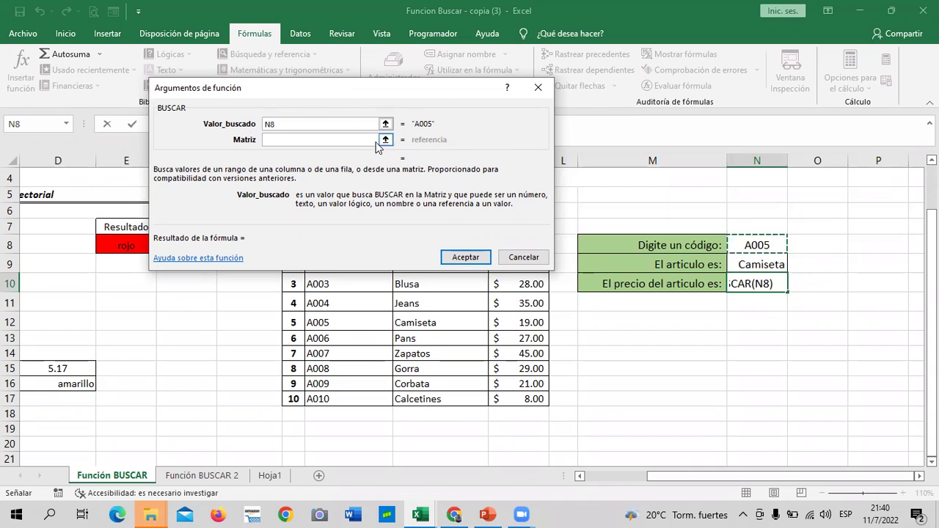
- Set Matriz to the product table I8:K17 and accept, so N10 shows $ 19.00
click(364, 140)
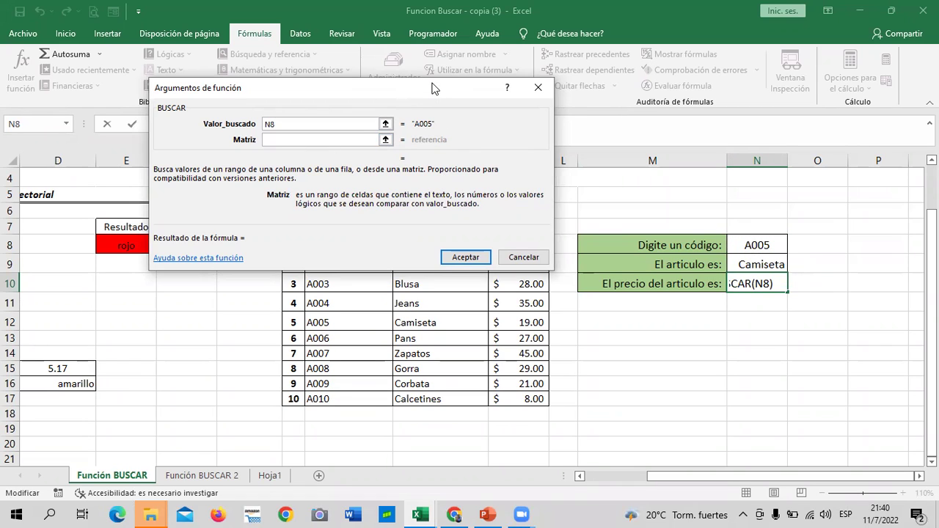
drag(433, 88, 482, 31)
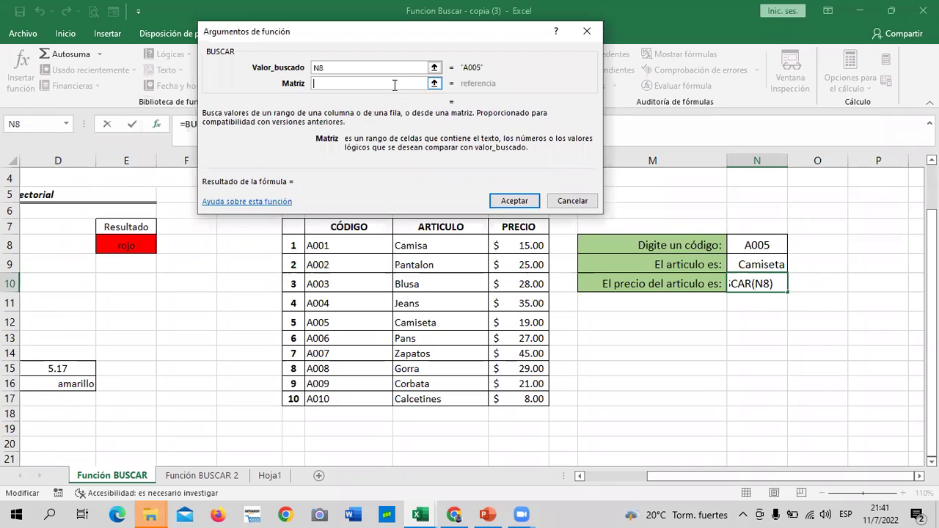
click(435, 83)
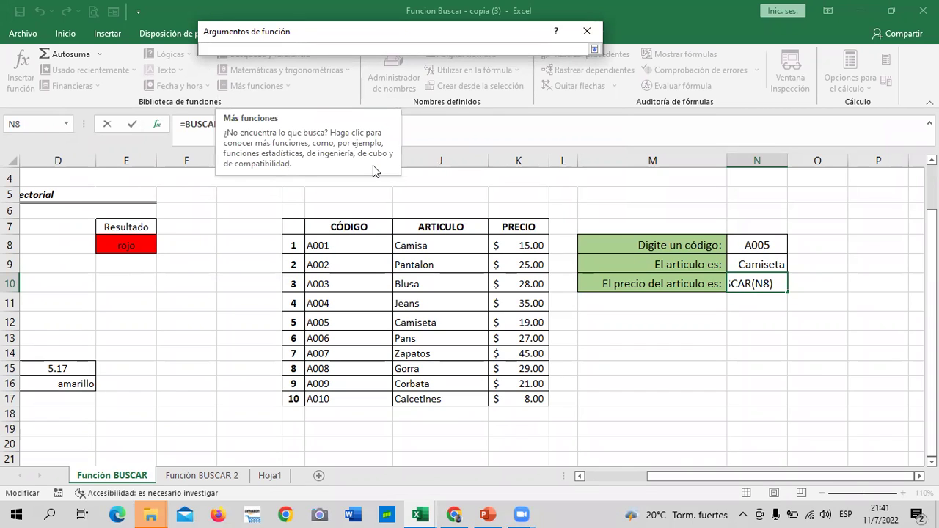
drag(317, 245, 518, 400)
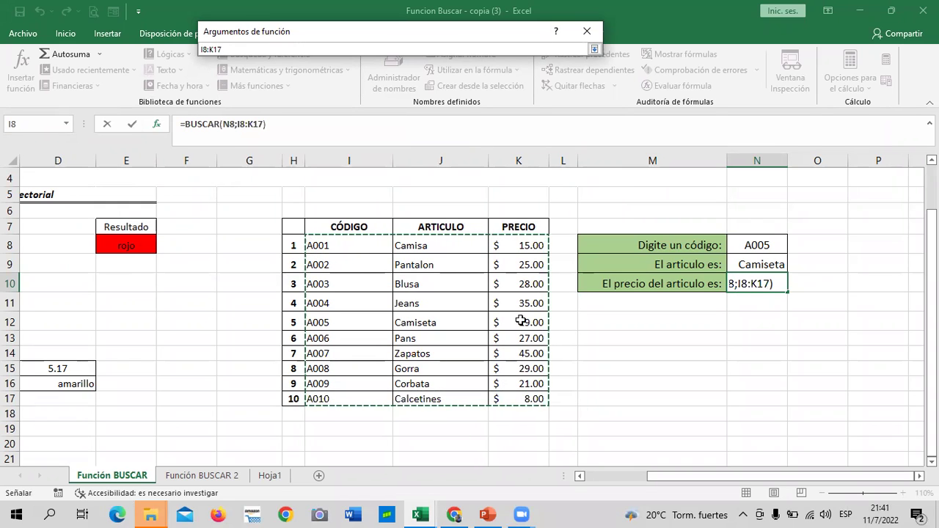
click(593, 49)
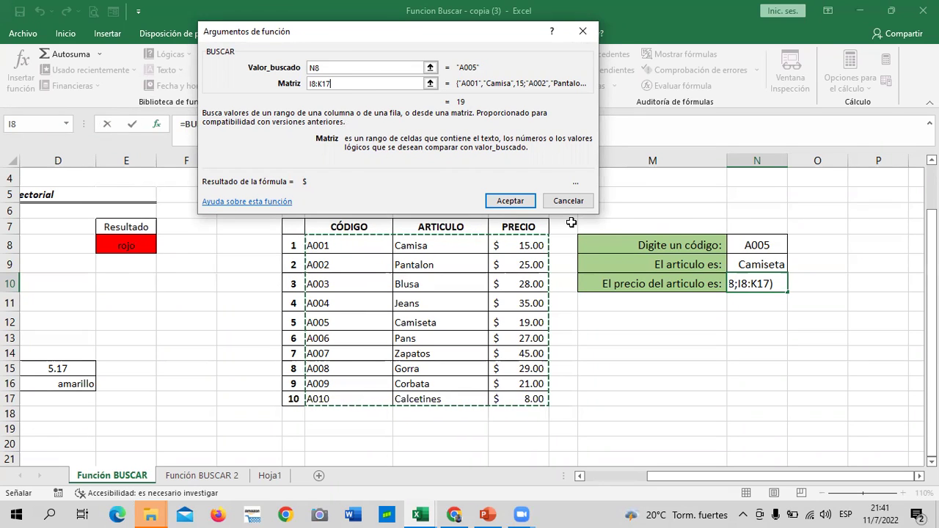
click(520, 203)
click(739, 386)
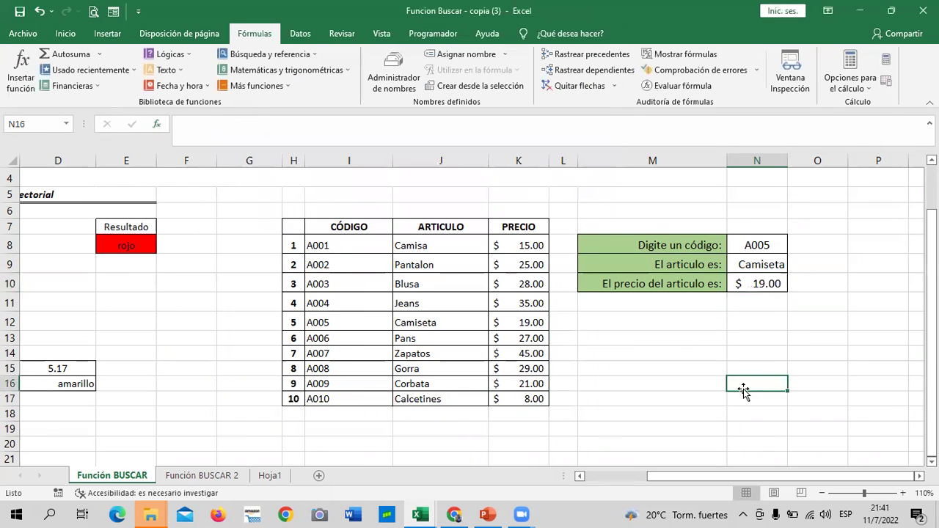
- Pick code A008 from N8's dropdown so the lookup returns Gorra at $ 29.00
click(753, 281)
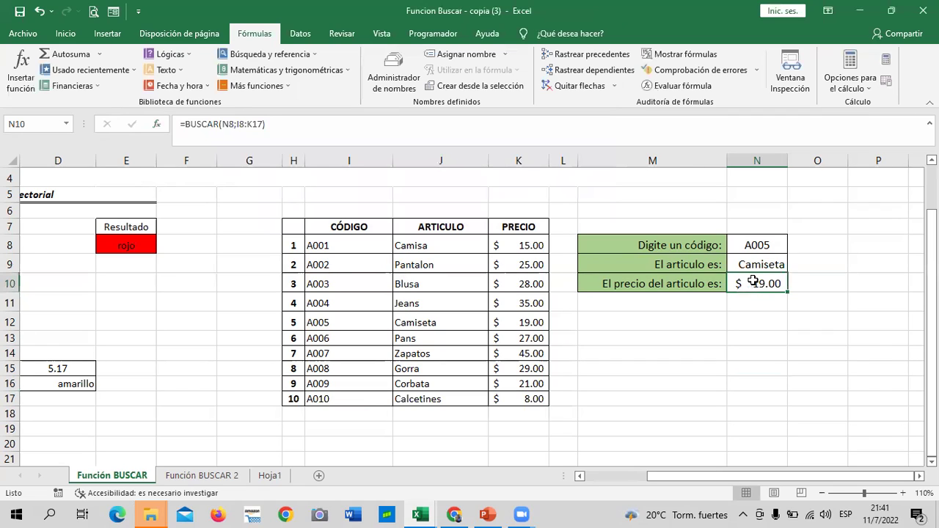
click(759, 248)
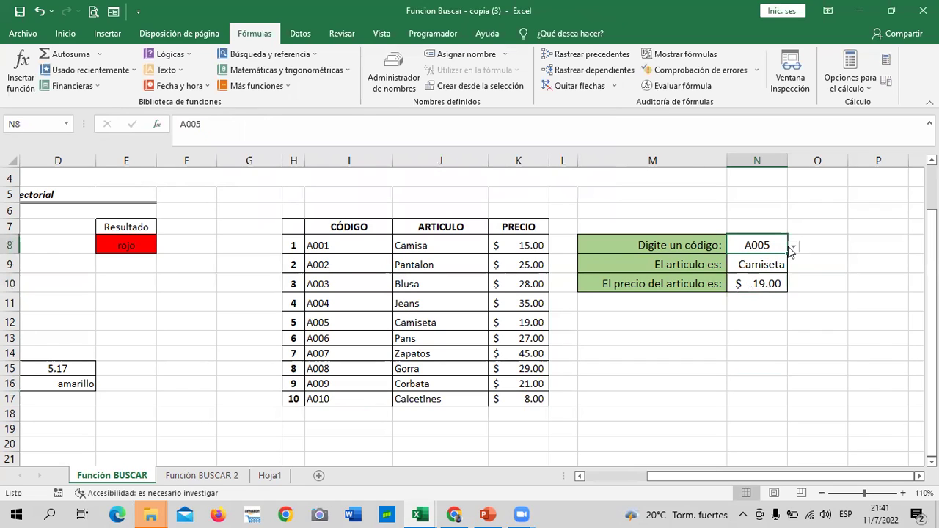
click(793, 247)
click(756, 306)
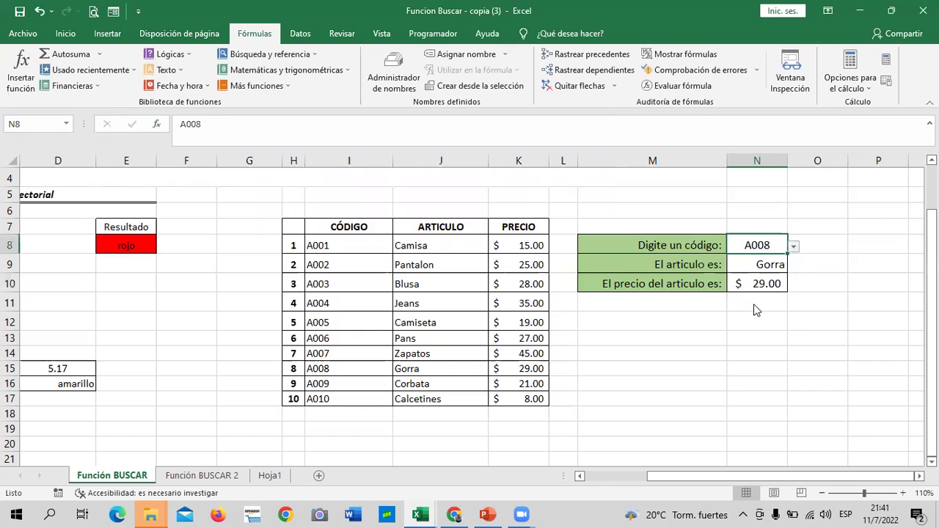
click(762, 282)
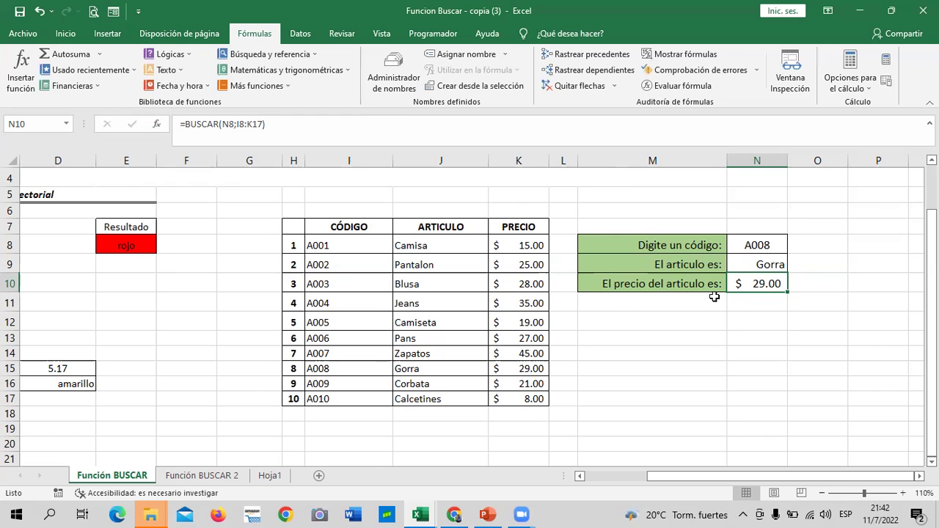
click(721, 335)
text(=)
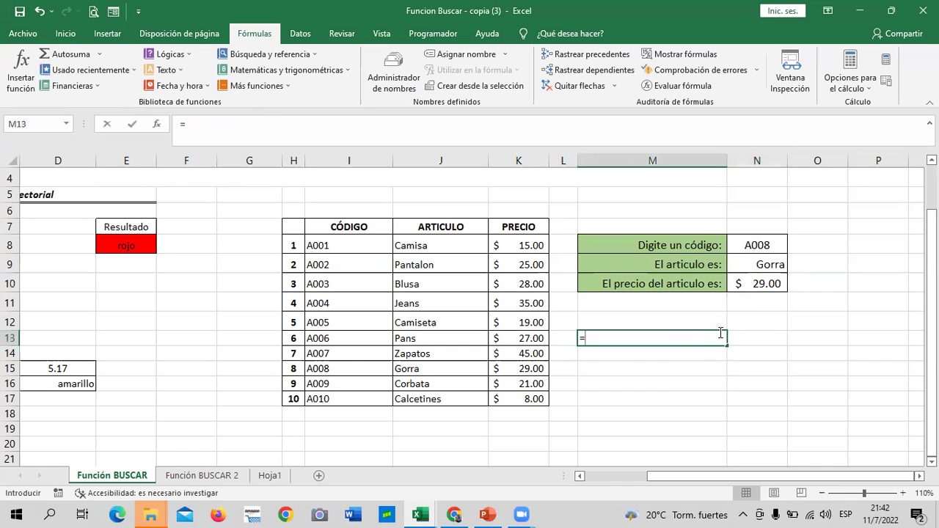
text(busv)
key(BackSpace)
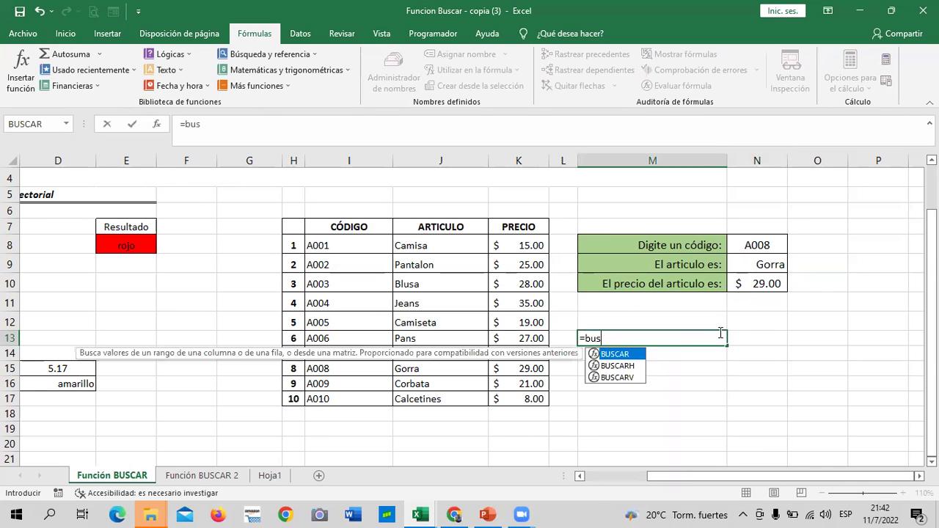
key(BackSpace)
key(BackSpace)
key(BackSpace)
key(BackSpace)
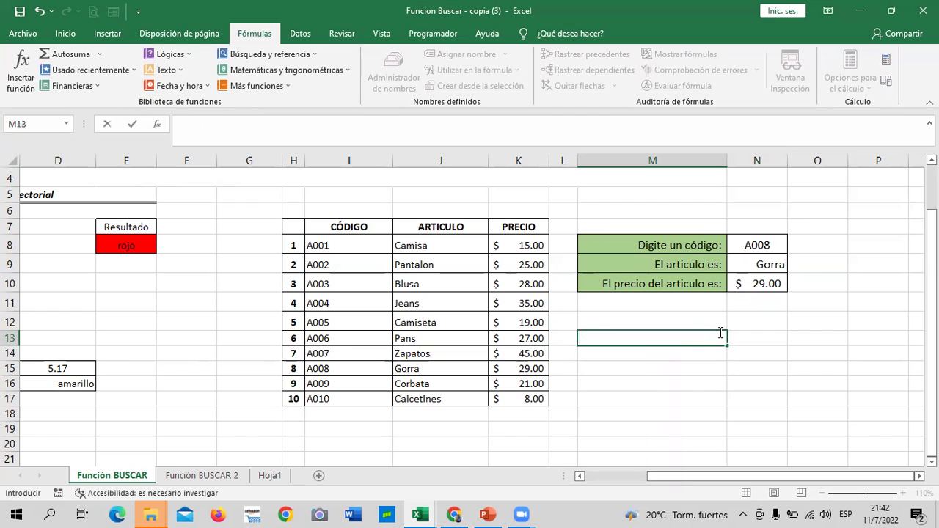
click(752, 281)
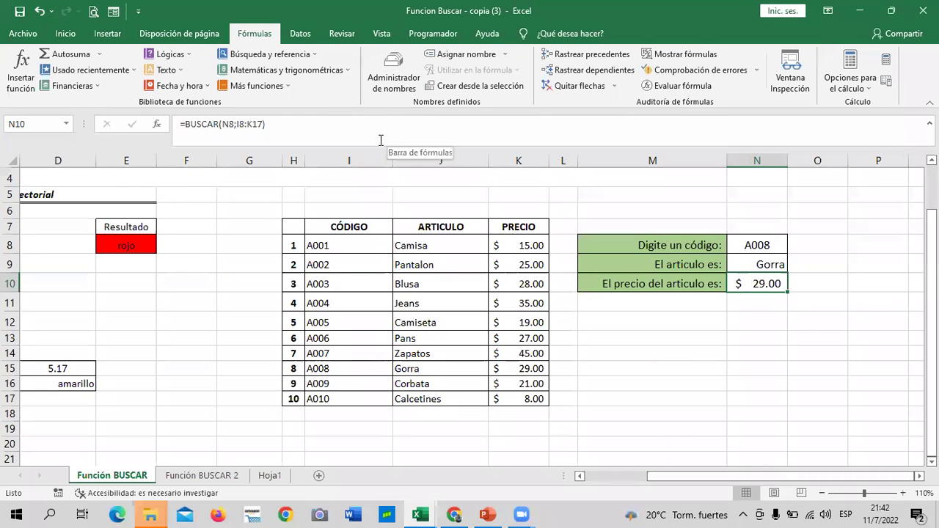
click(375, 133)
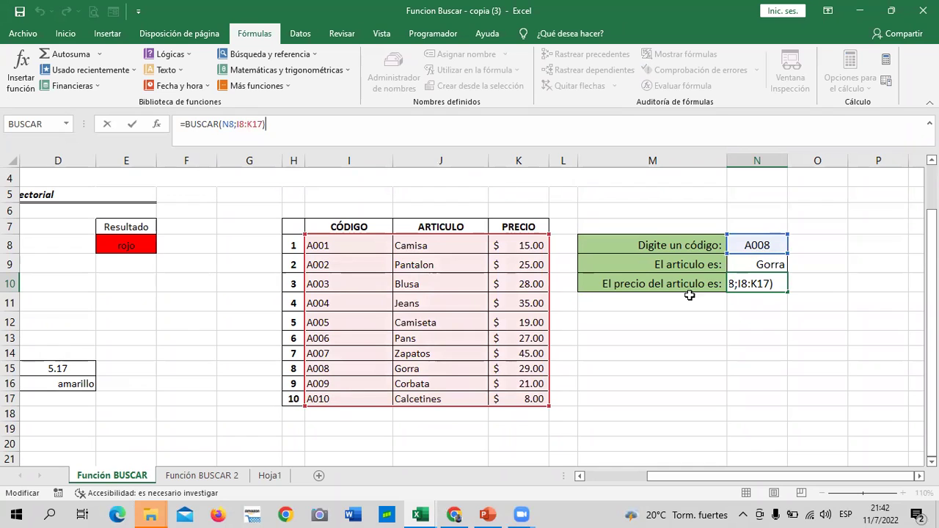
click(278, 130)
key(BackSpace)
key(BackSpace)
key(BackSpace)
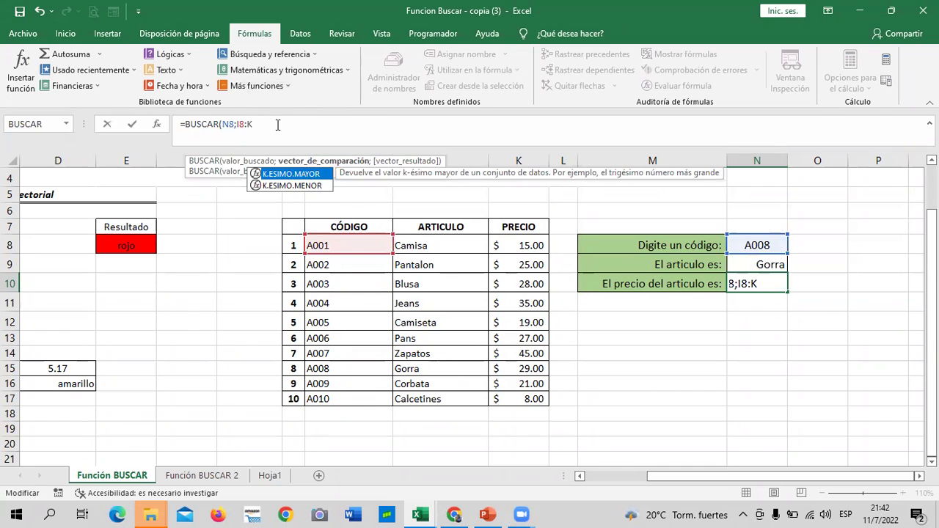
key(BackSpace)
key(BackSpace)
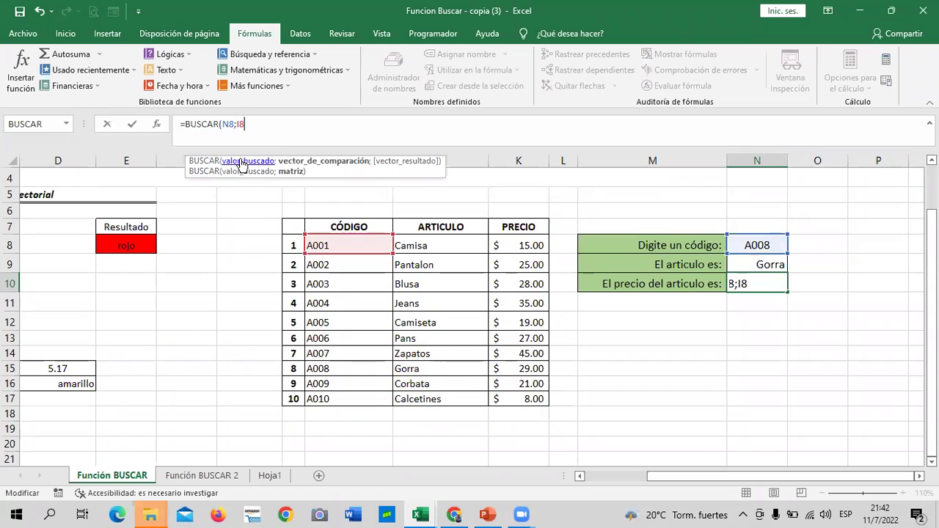
key(BackSpace)
key(BackSpace)
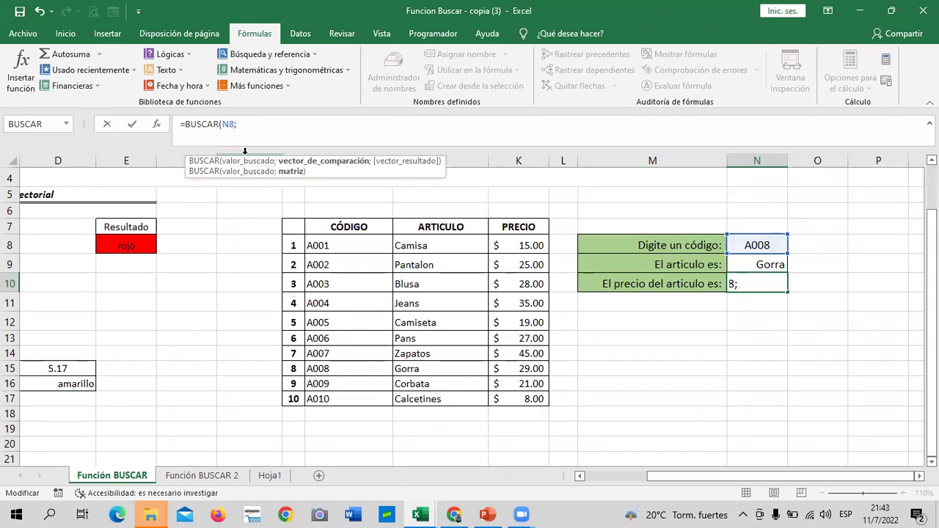
click(236, 172)
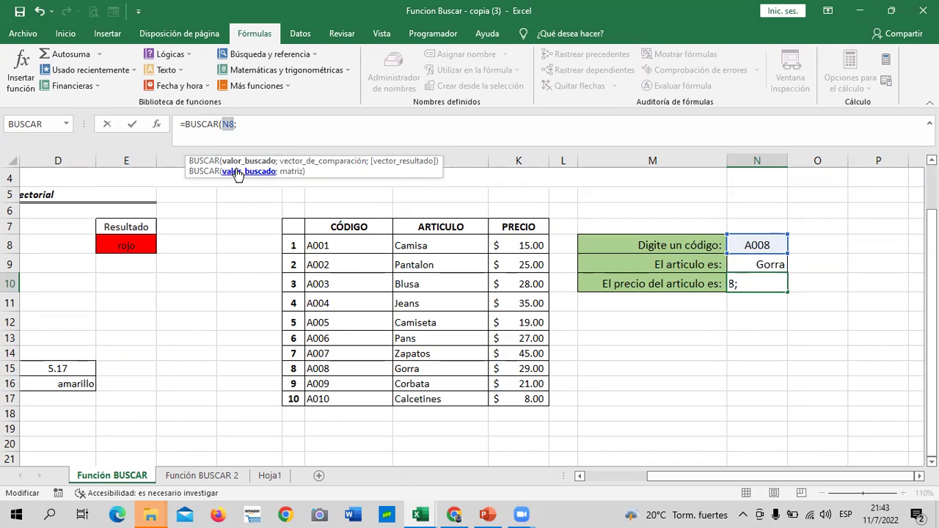
click(295, 173)
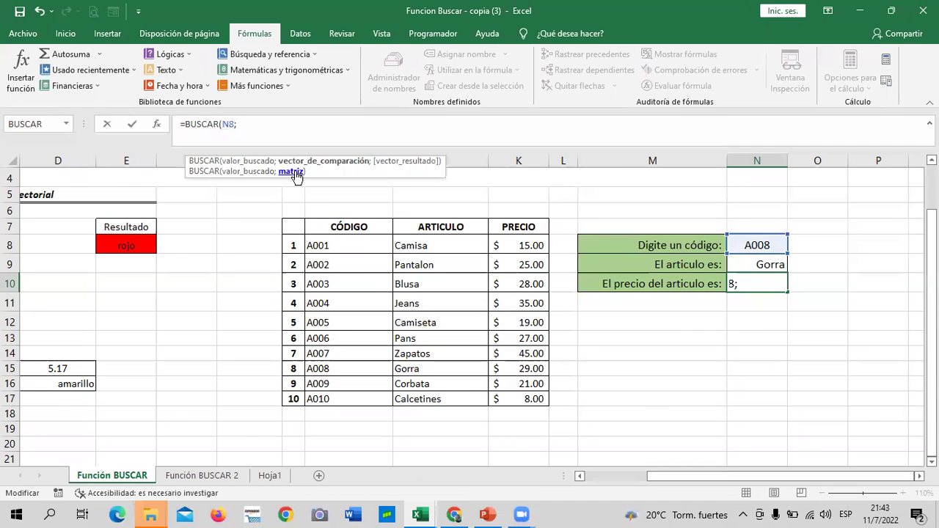
click(251, 172)
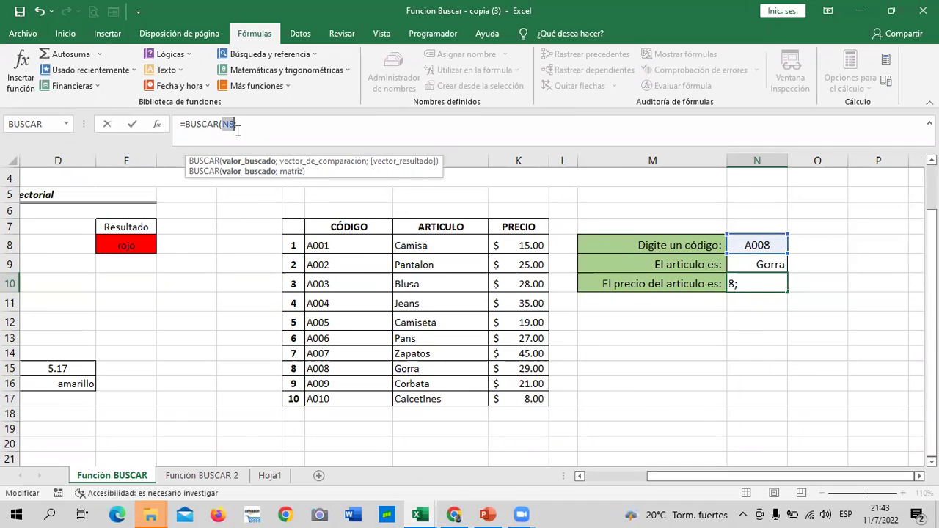
click(290, 173)
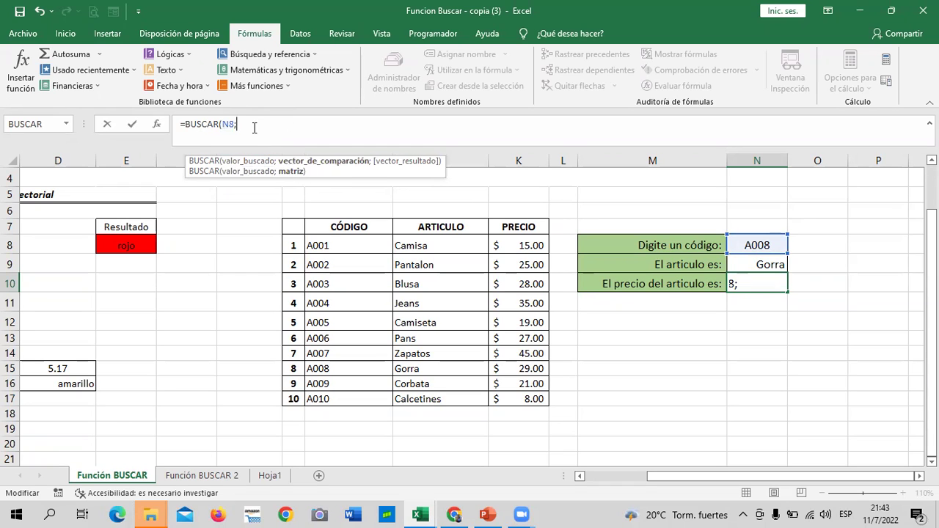
drag(342, 246, 528, 399)
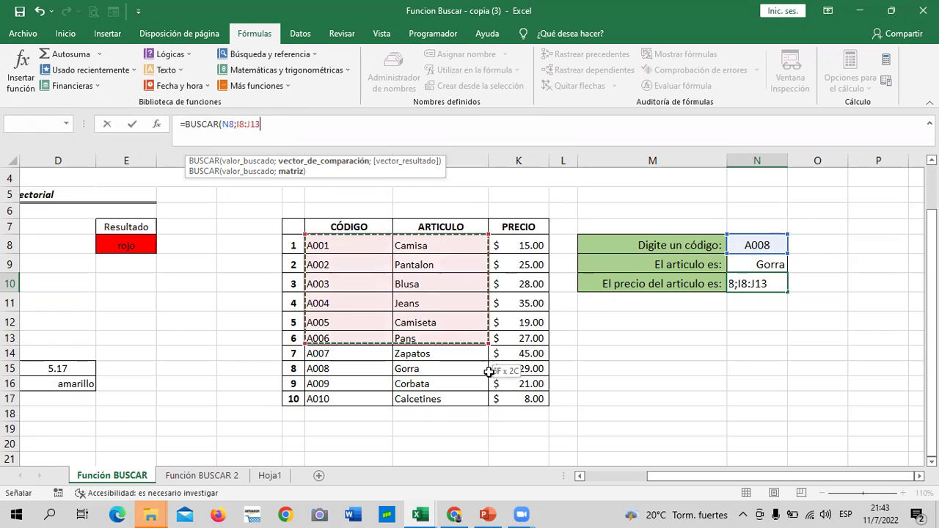
click(291, 174)
click(304, 123)
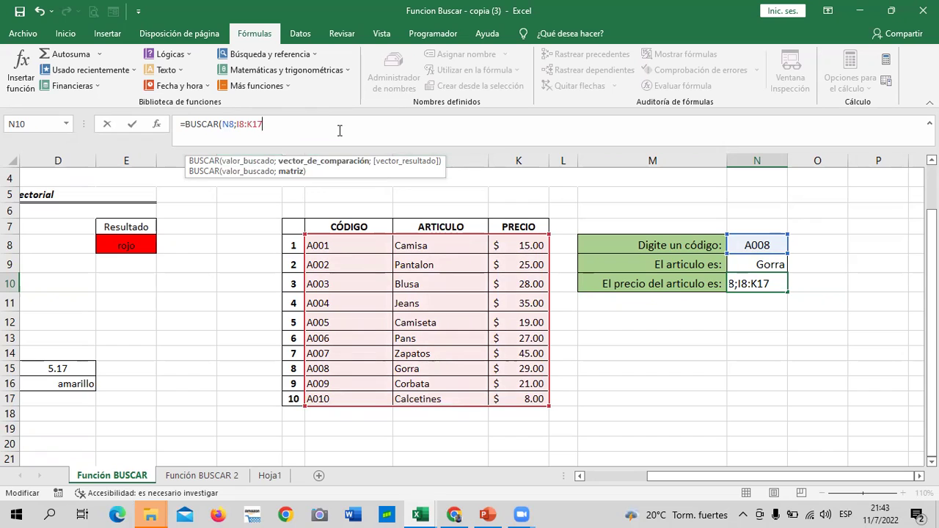
text())
key(Return)
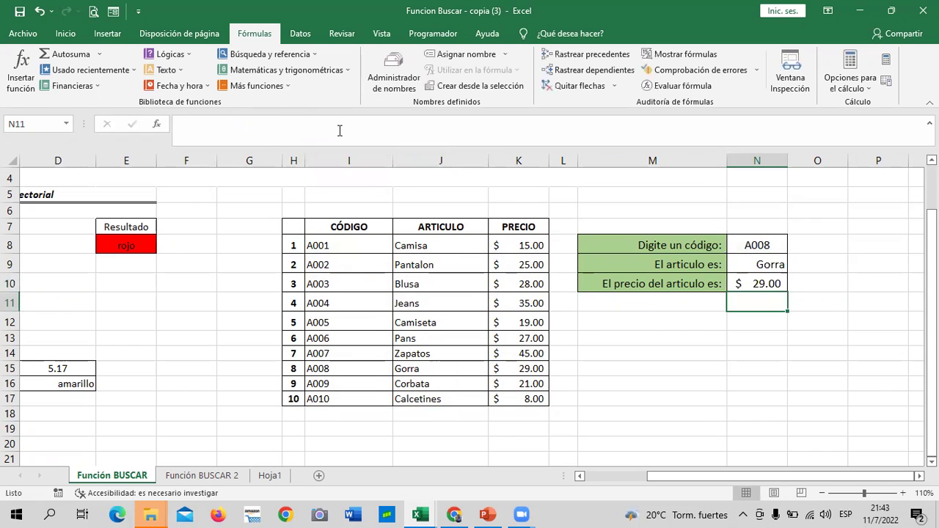
- Test codes A006 then A001 in N8, ending with Camisa at $ 15.00
click(756, 245)
click(793, 247)
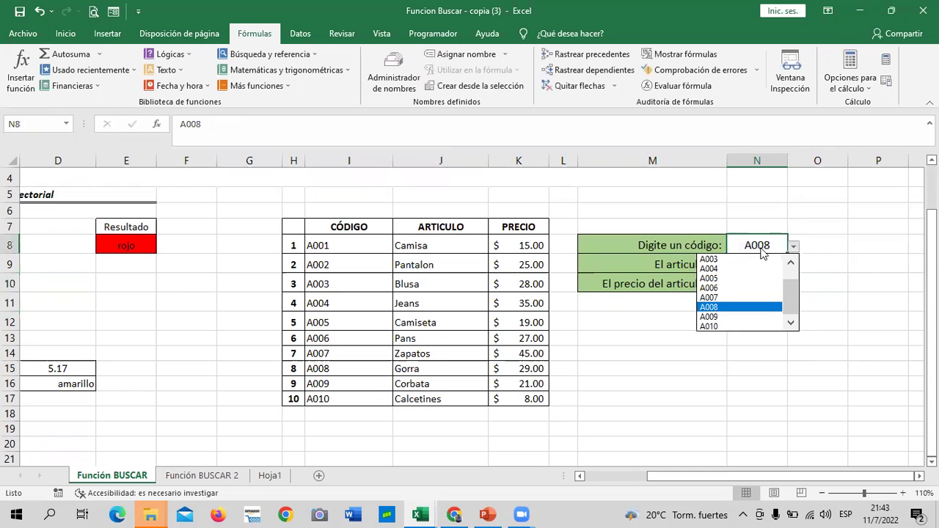
click(741, 291)
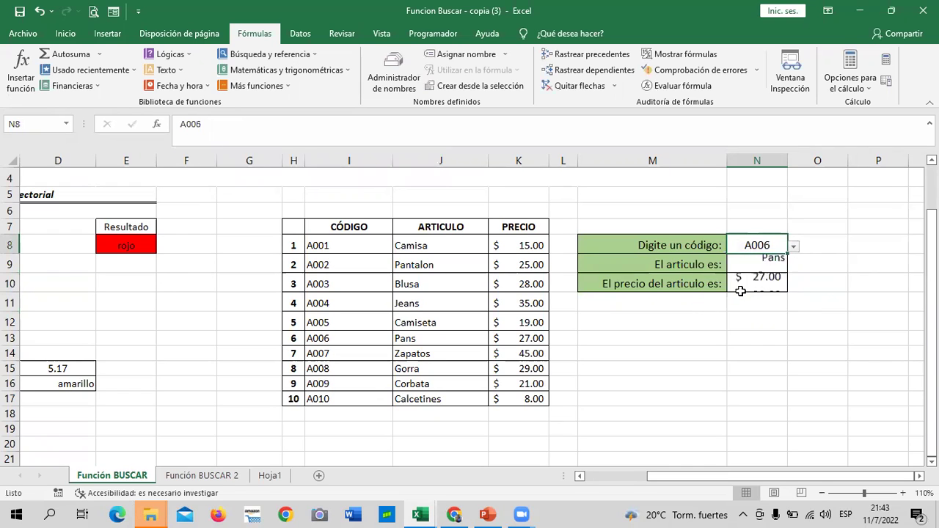
click(792, 248)
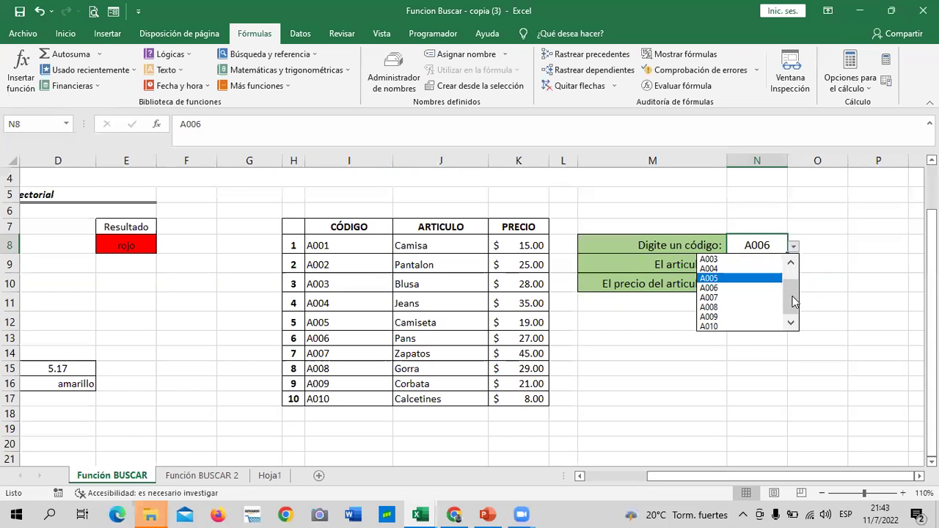
click(733, 259)
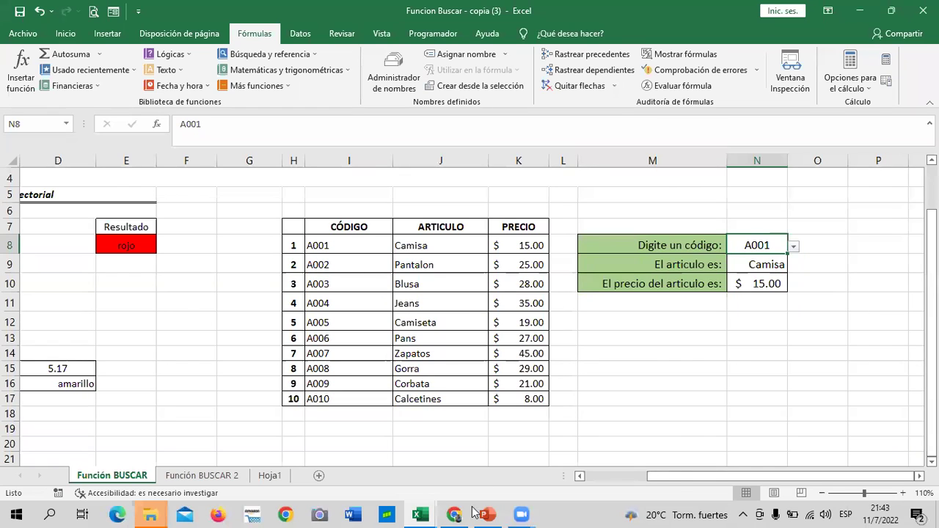
click(601, 477)
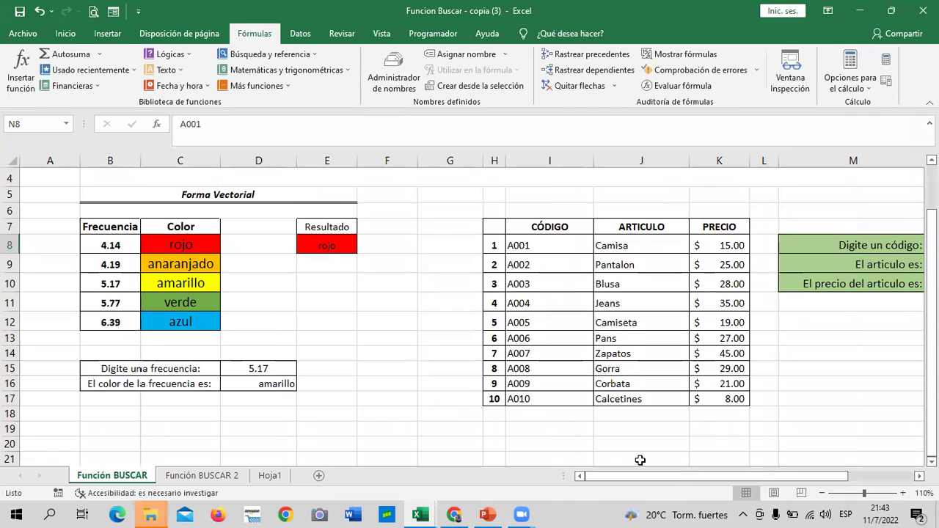
drag(641, 475, 700, 484)
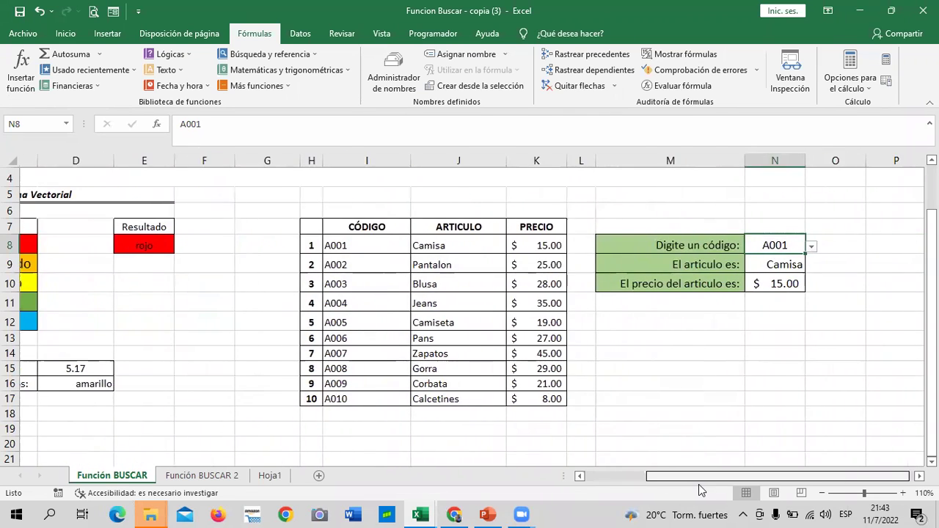
click(674, 389)
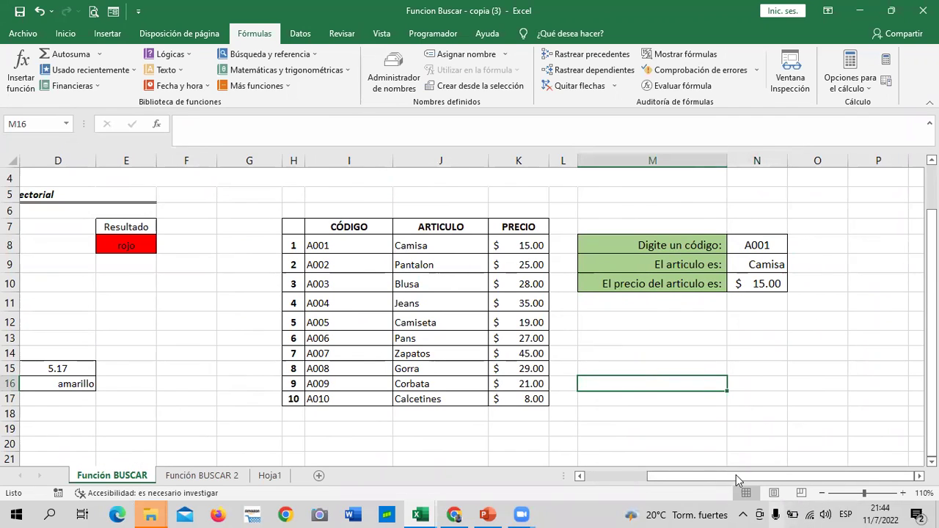
- Select a cell beside the A001 lookup block showing Camisa at $15.00
click(613, 420)
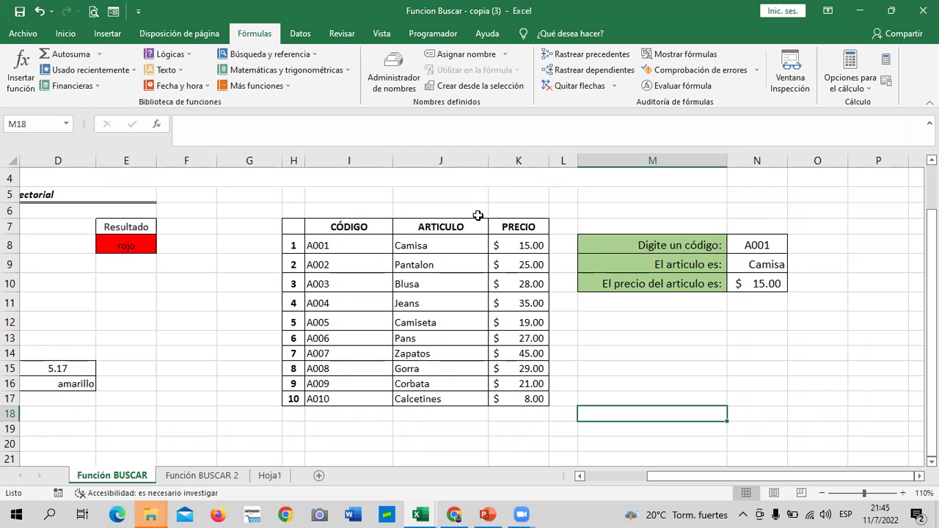
- Select empty cells in column M and switch the ribbon to Inicio
click(633, 316)
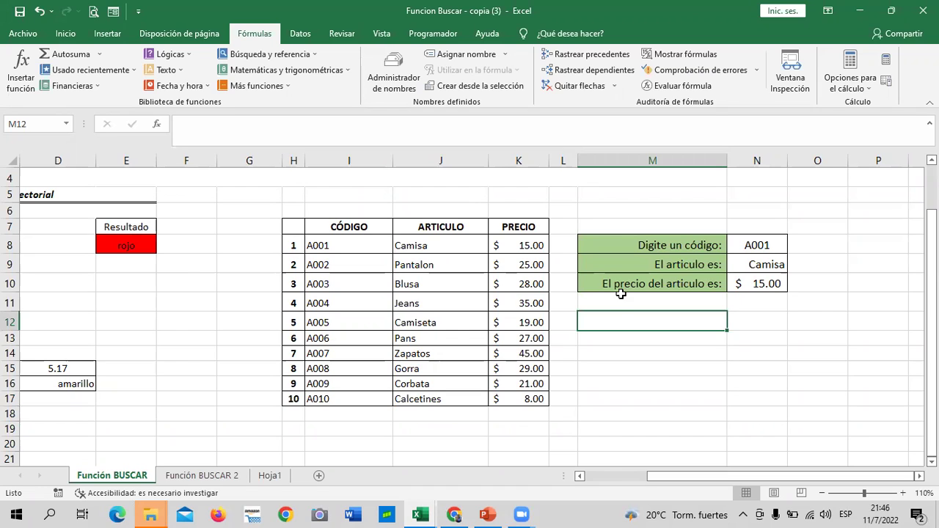
click(602, 384)
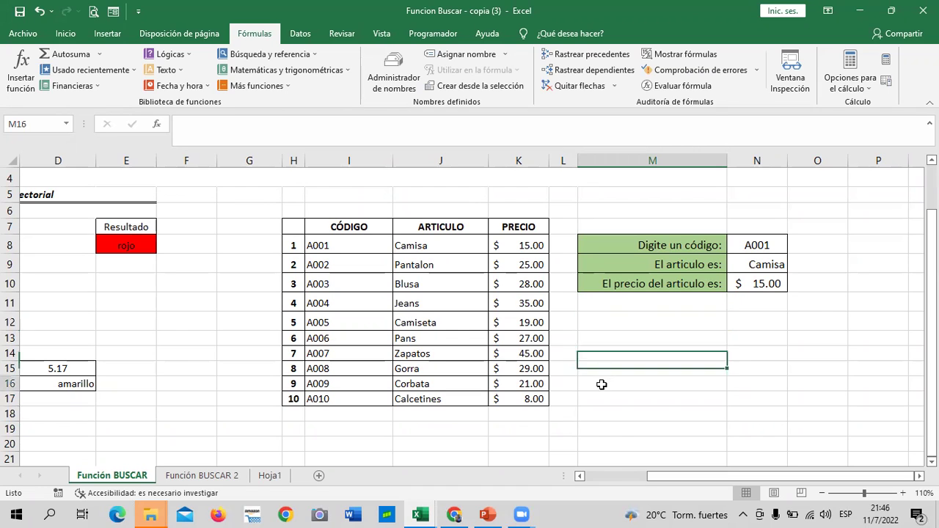
click(597, 306)
click(611, 339)
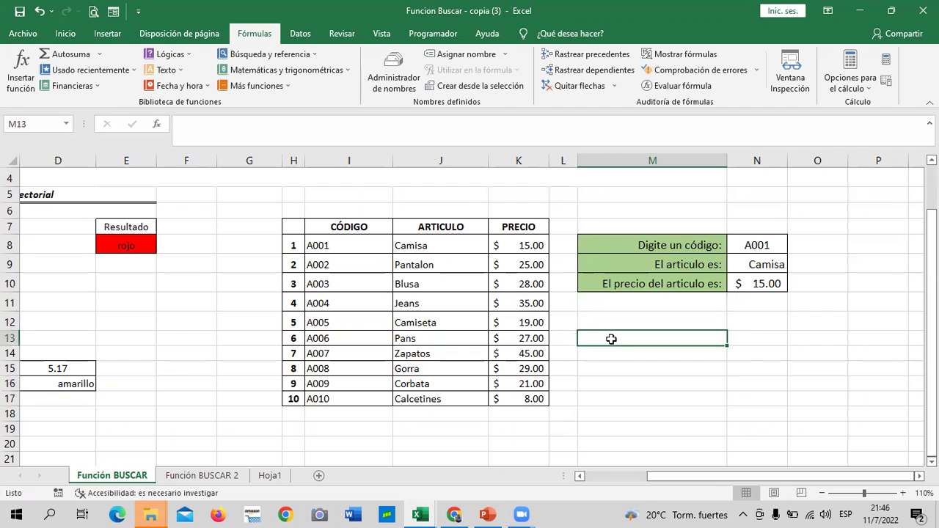
click(592, 367)
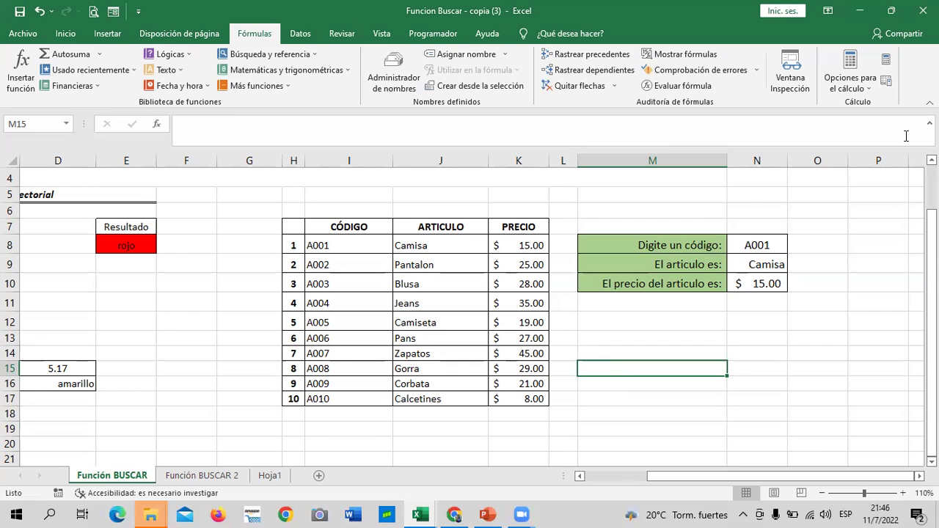
click(65, 37)
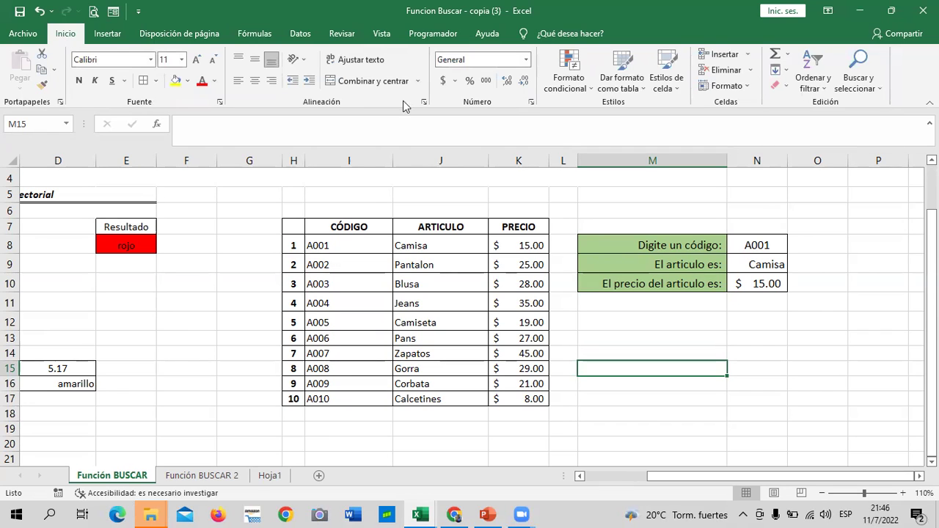
click(636, 331)
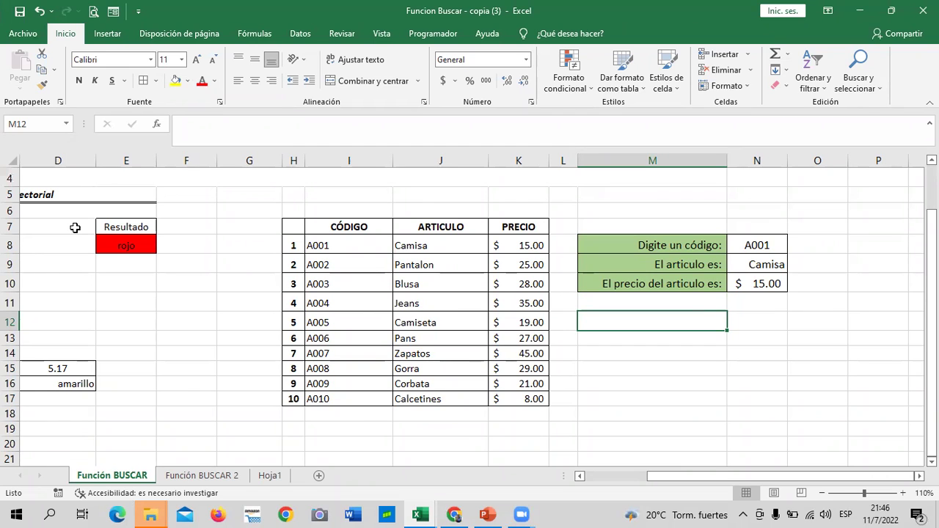
- On Función BUSCAR 2, set C4's sales to $75.00 for a 5% commission, then view Hoja1
click(218, 477)
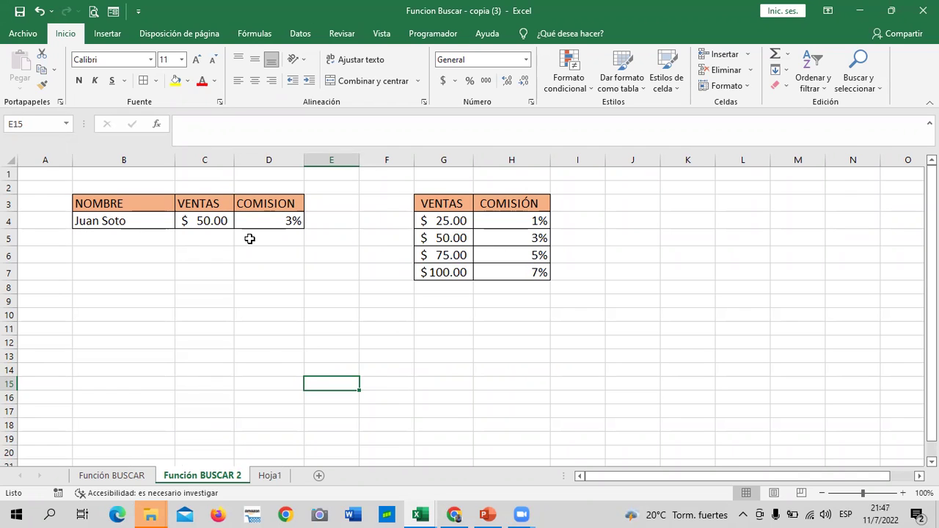
click(211, 223)
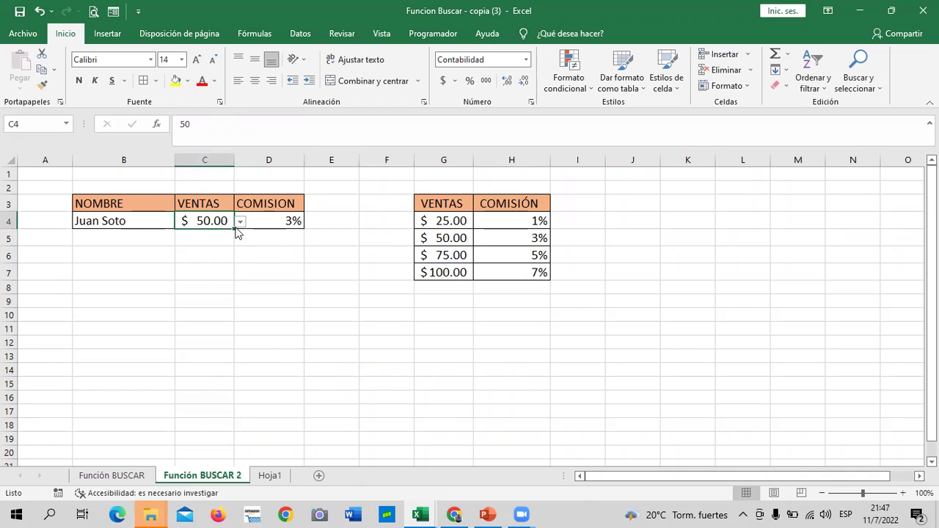
click(239, 221)
click(226, 253)
click(102, 217)
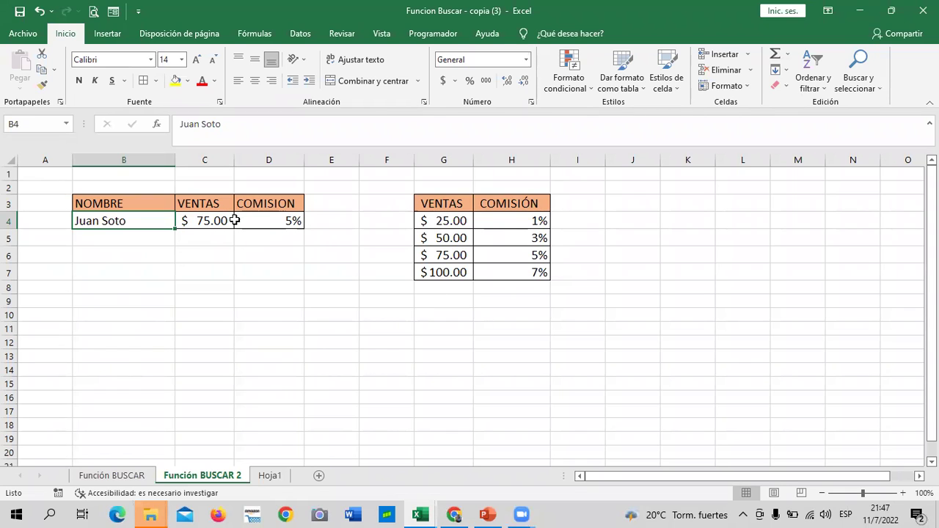
click(269, 476)
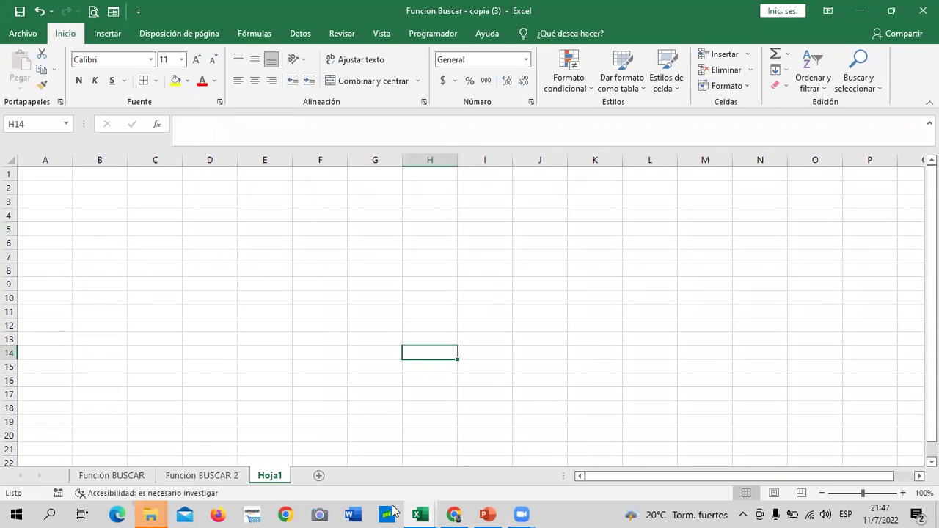
- Inspect D4's =BUSCAR(C4;G4:H7) commission formula on Función BUSCAR 2, then return to Función BUSCAR
click(220, 475)
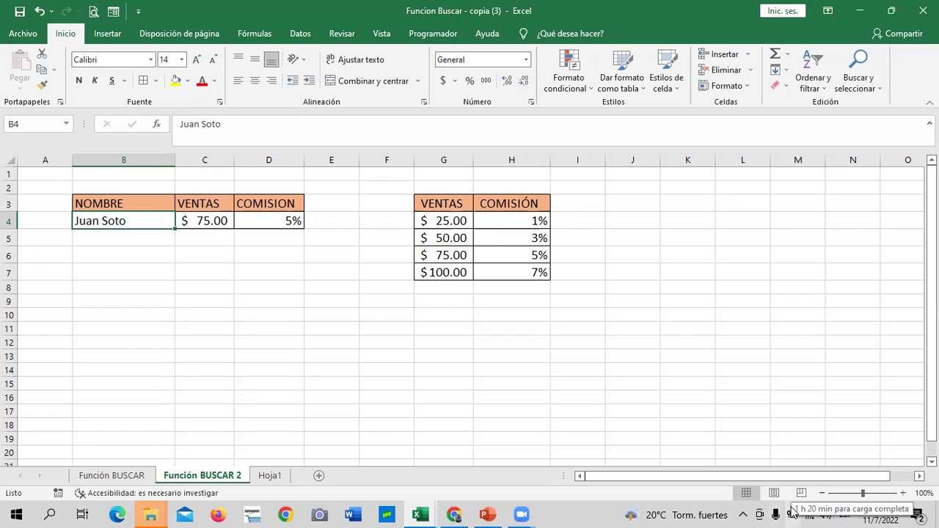
click(277, 370)
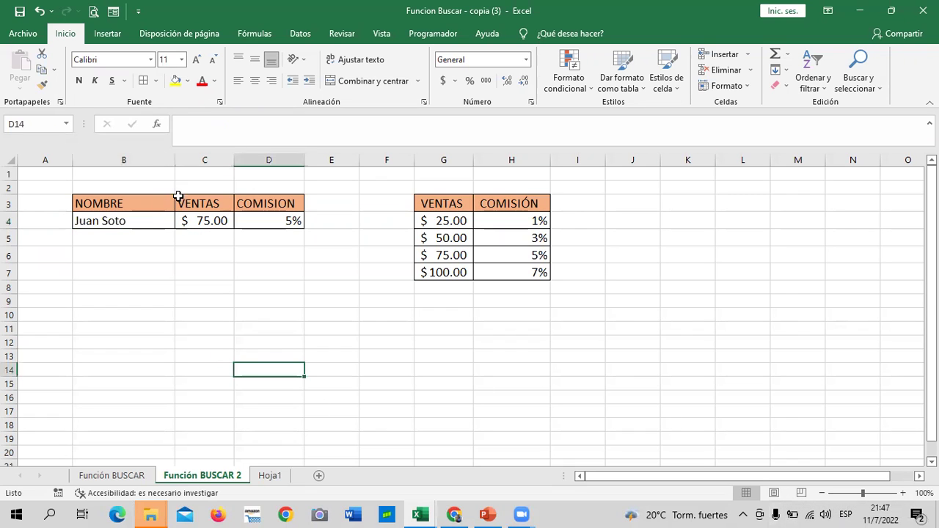
click(142, 219)
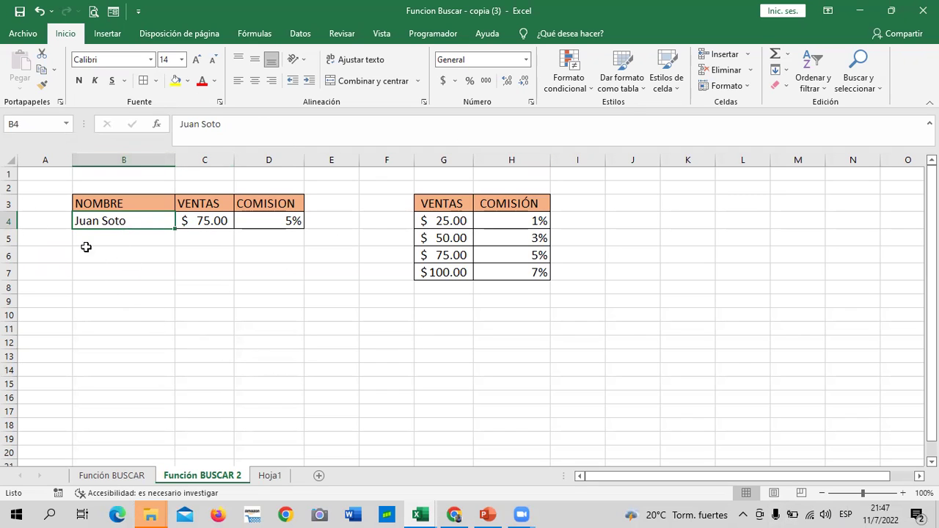
click(491, 220)
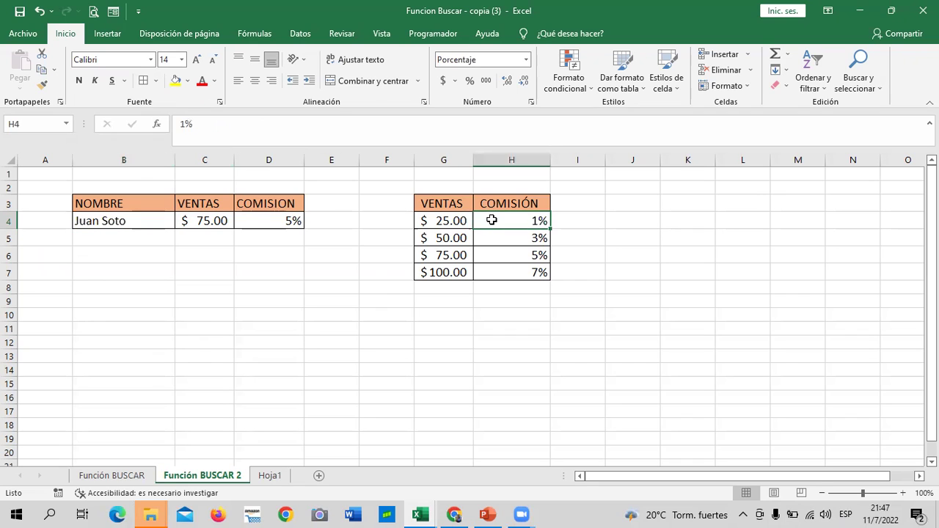
click(260, 220)
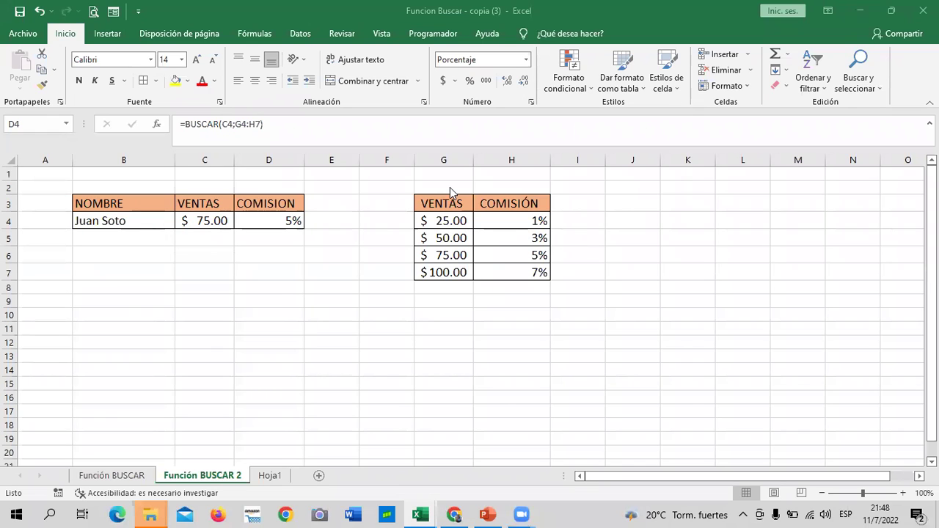
click(342, 240)
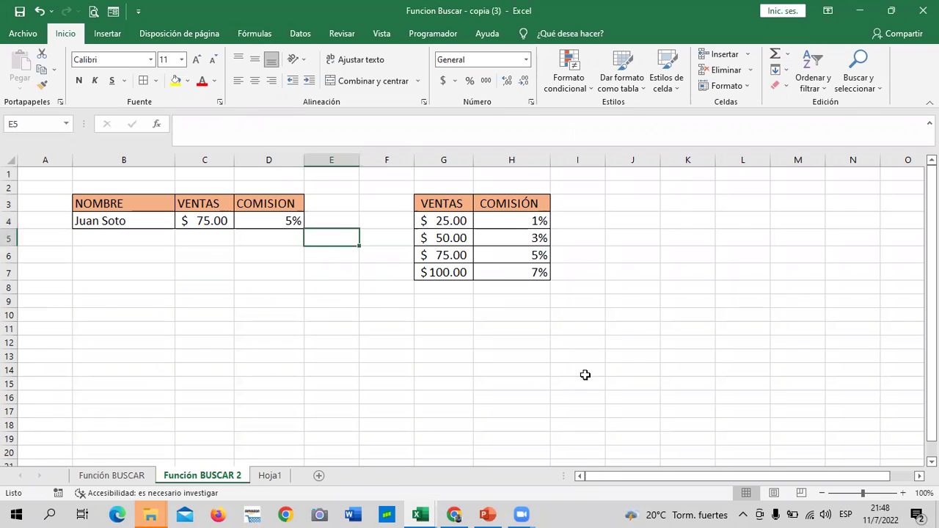
click(635, 317)
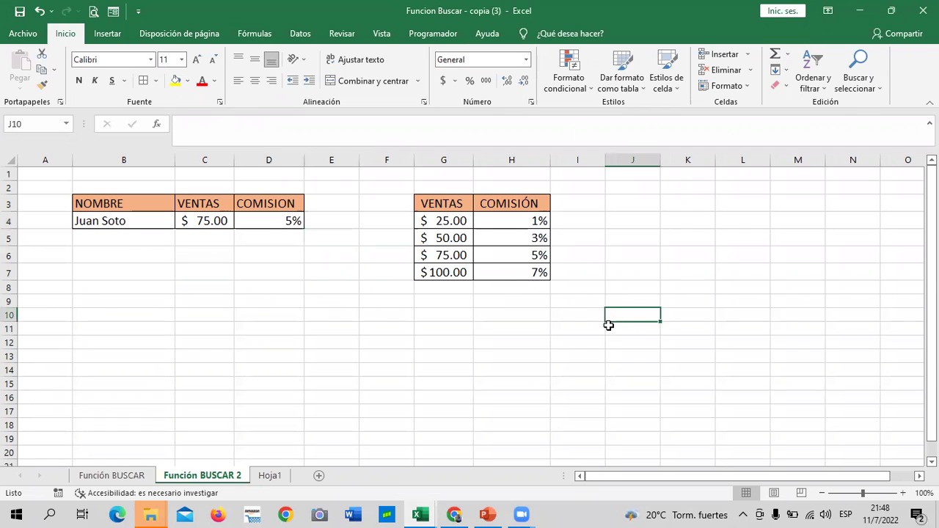
click(129, 474)
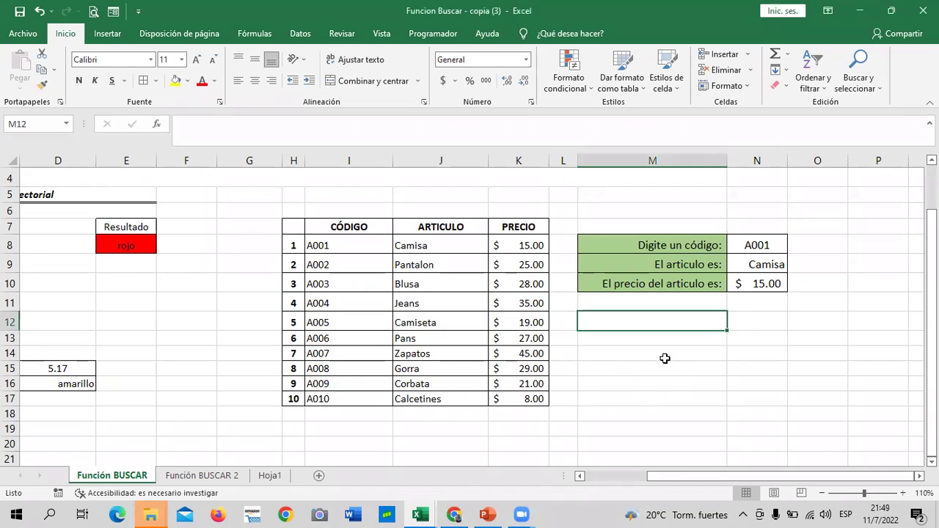
click(204, 336)
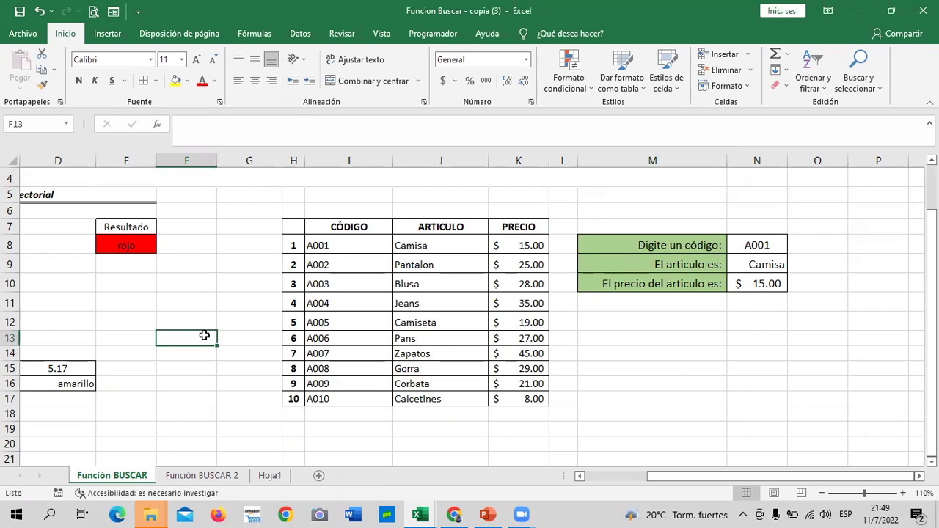
click(700, 371)
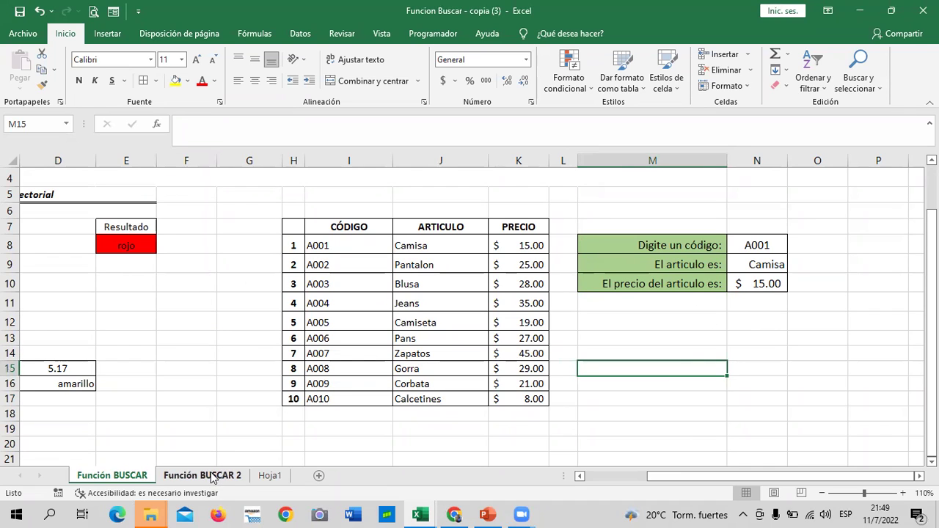
- Switch between Hoja1 and Función BUSCAR 2, ending on Función BUSCAR 2 with its 5% commission
click(270, 477)
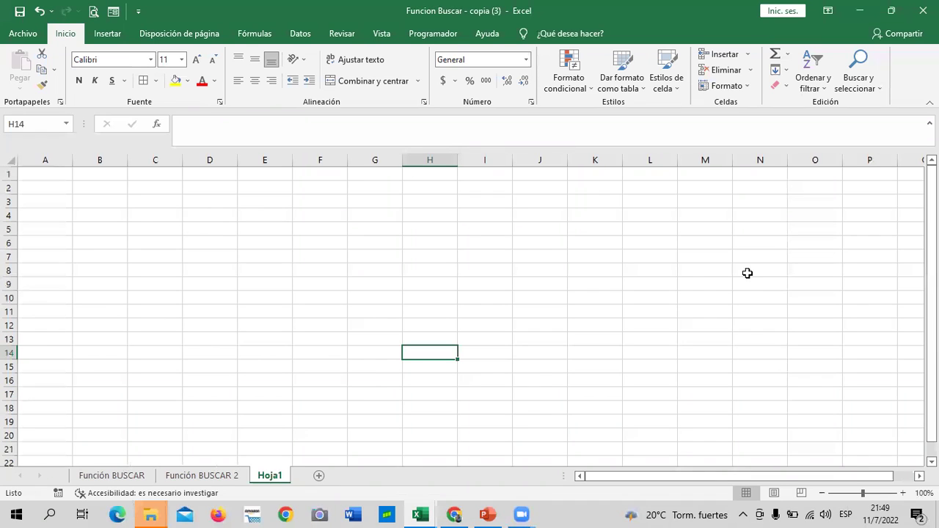
click(216, 479)
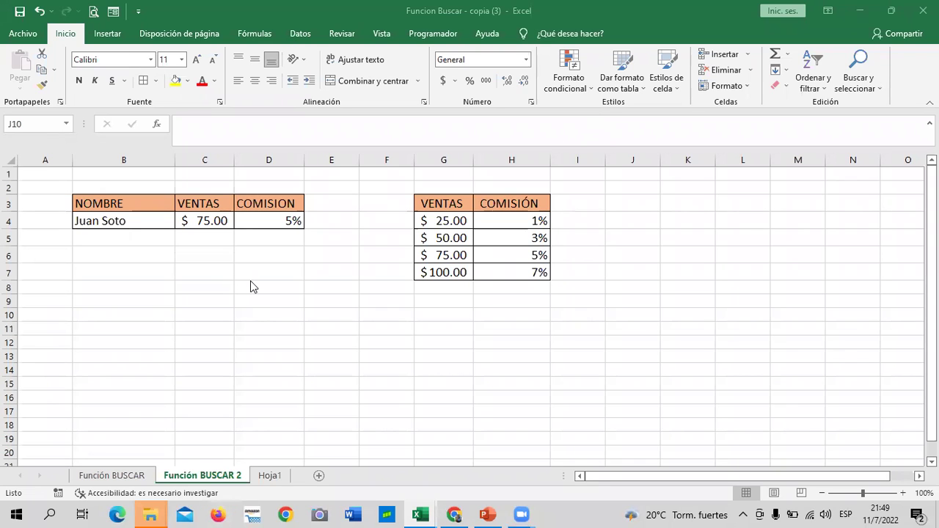
click(271, 477)
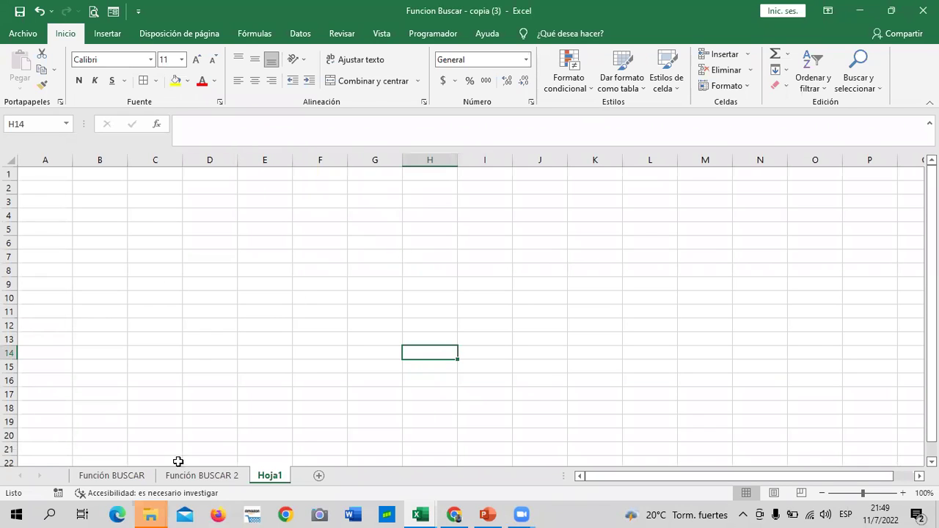
click(202, 477)
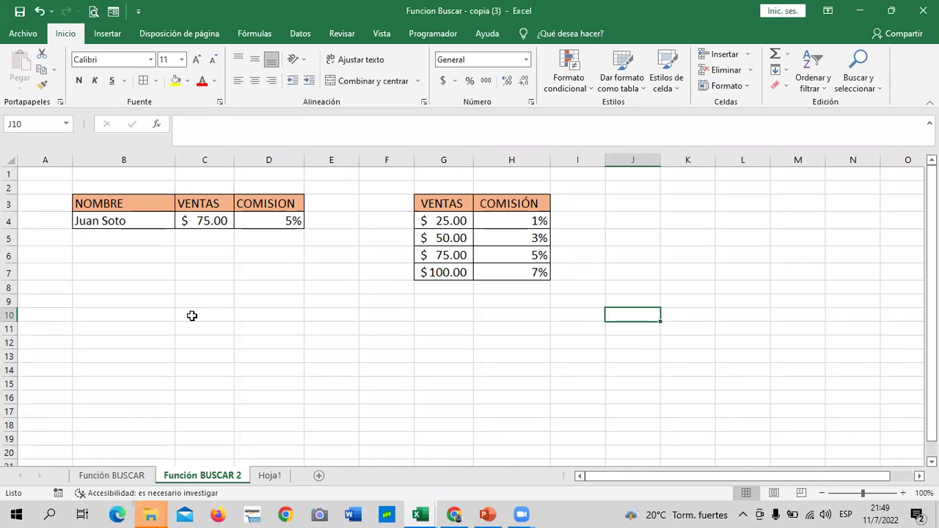
click(266, 35)
click(298, 33)
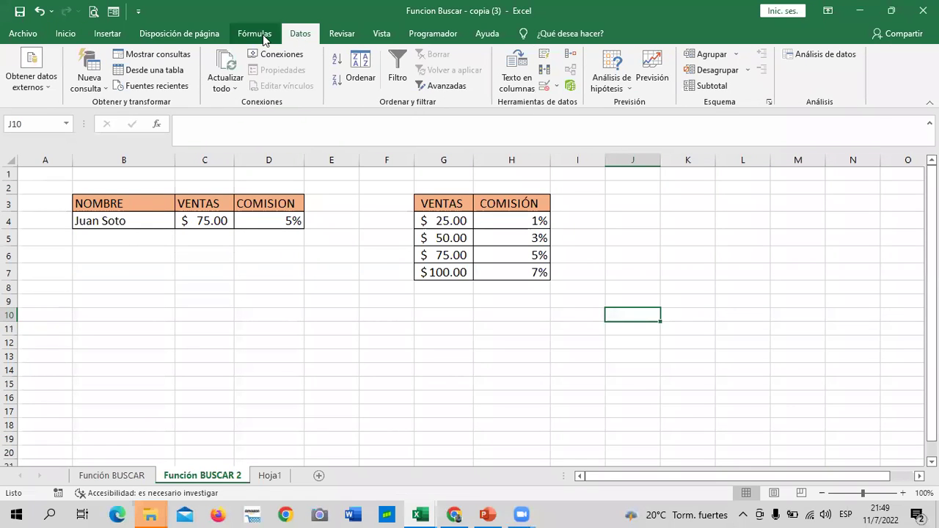
click(264, 35)
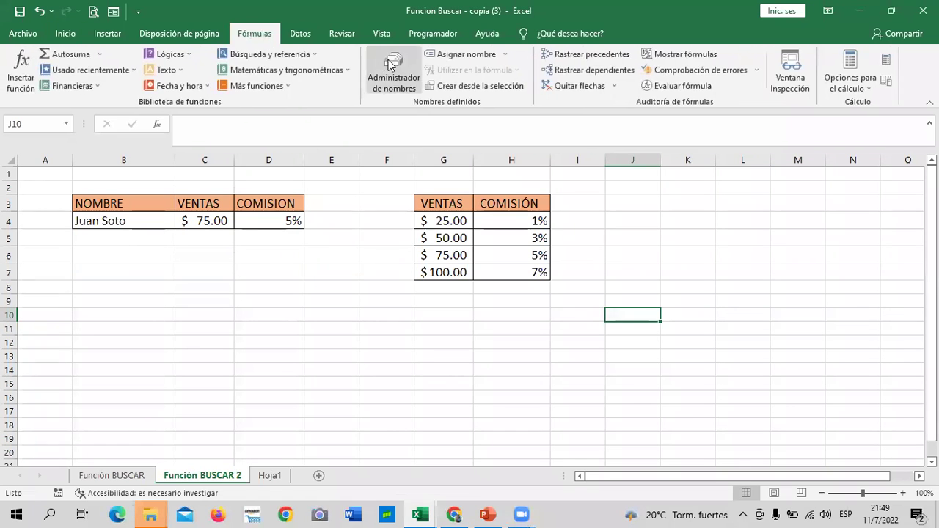
click(279, 297)
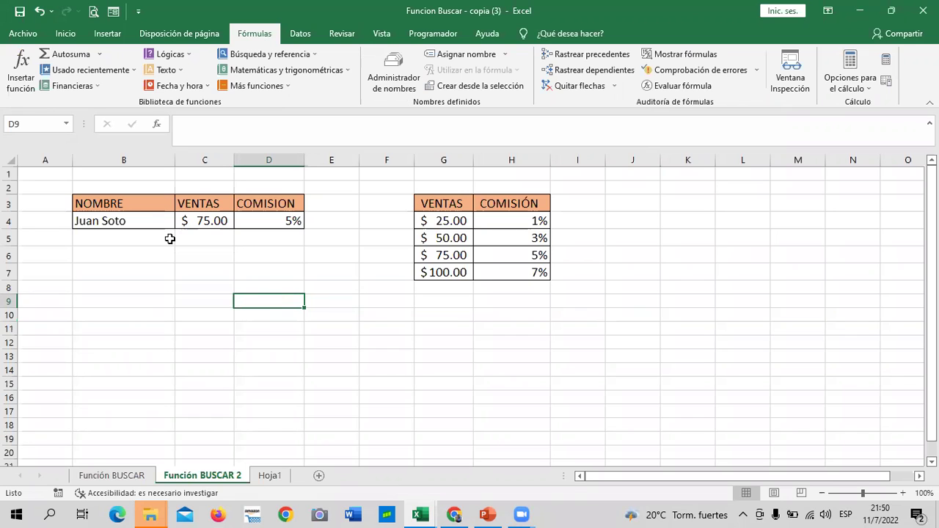
click(185, 278)
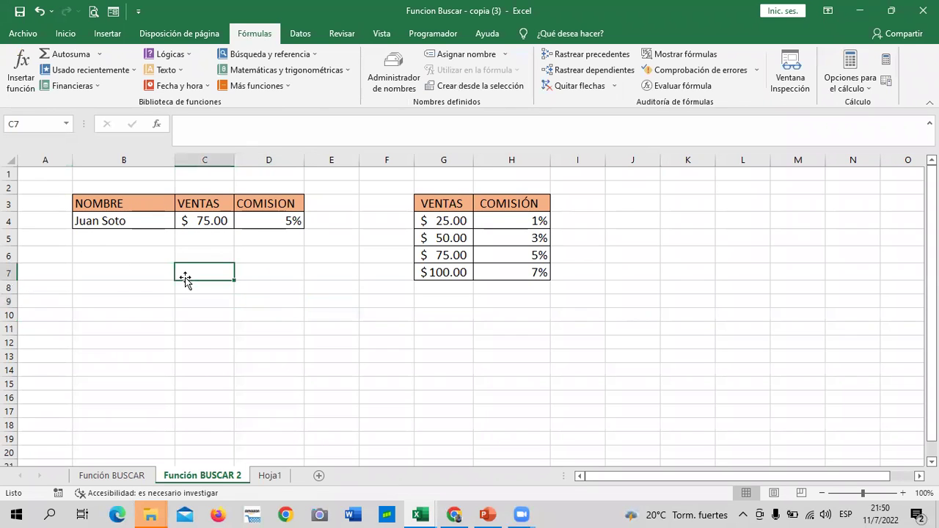
click(131, 289)
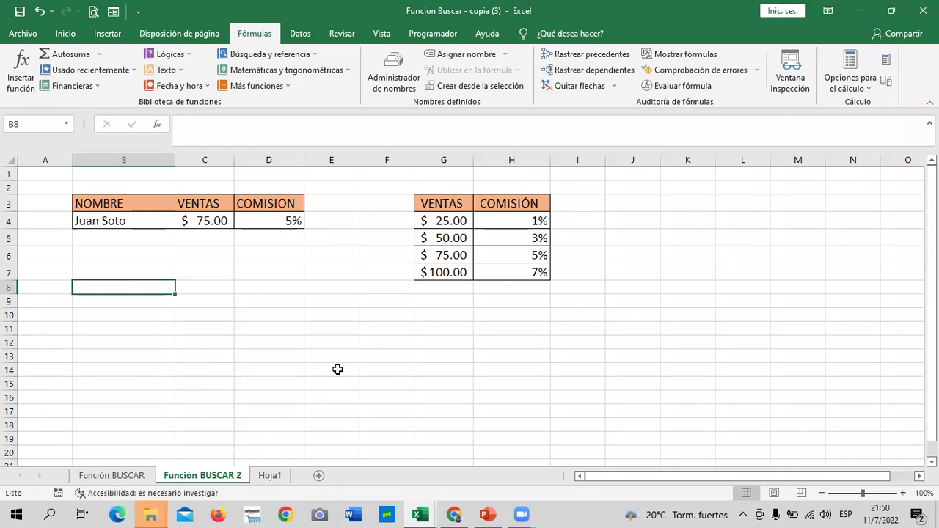
click(275, 478)
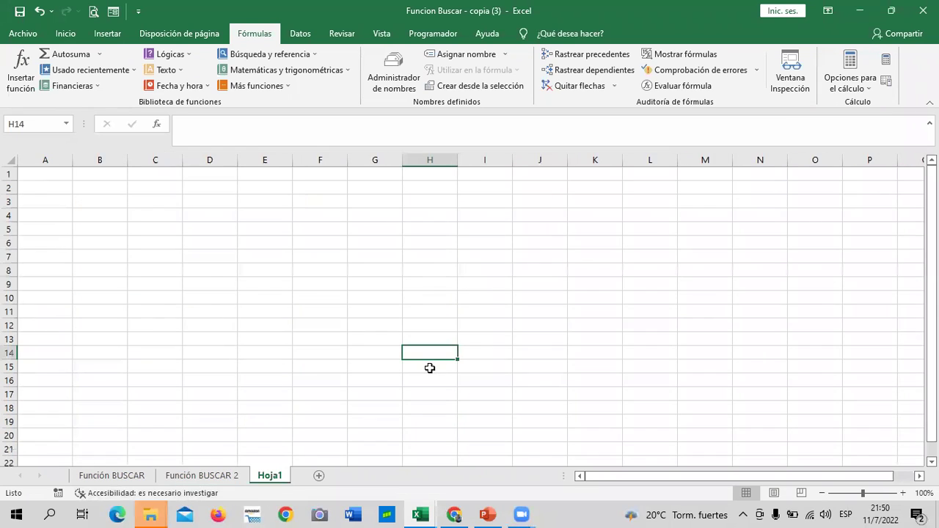
click(231, 478)
click(235, 348)
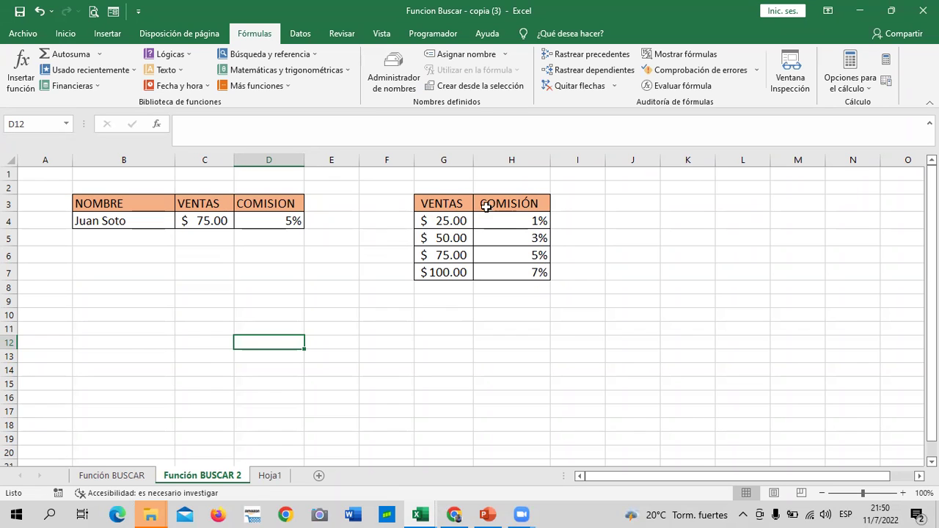
click(285, 220)
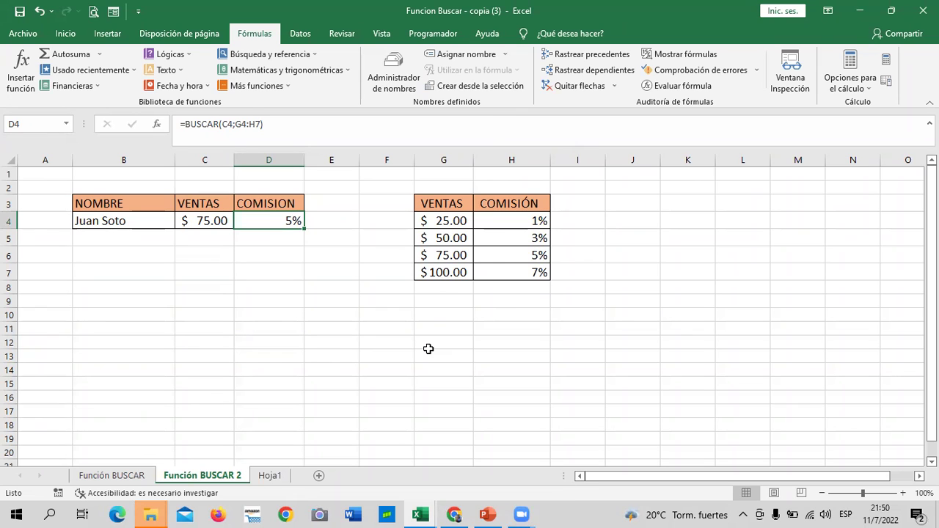
- Cut the VENTAS/COMISIÓN table G3:H7 and paste it into Hoja1 starting at G4
drag(440, 204, 523, 274)
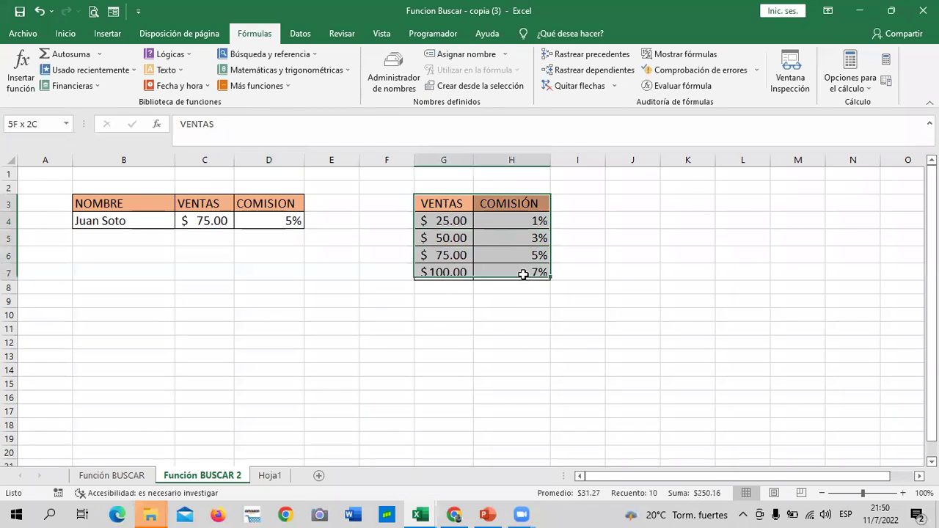
right_click(494, 212)
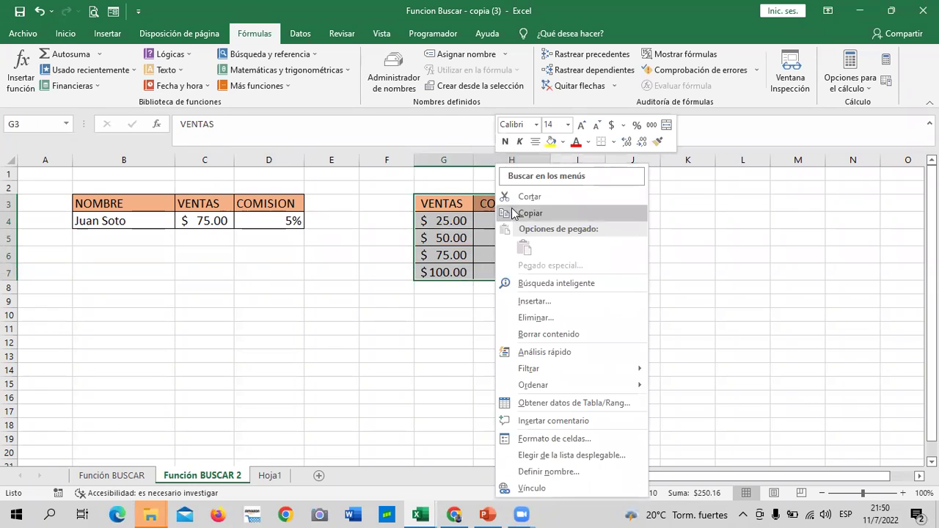
click(555, 198)
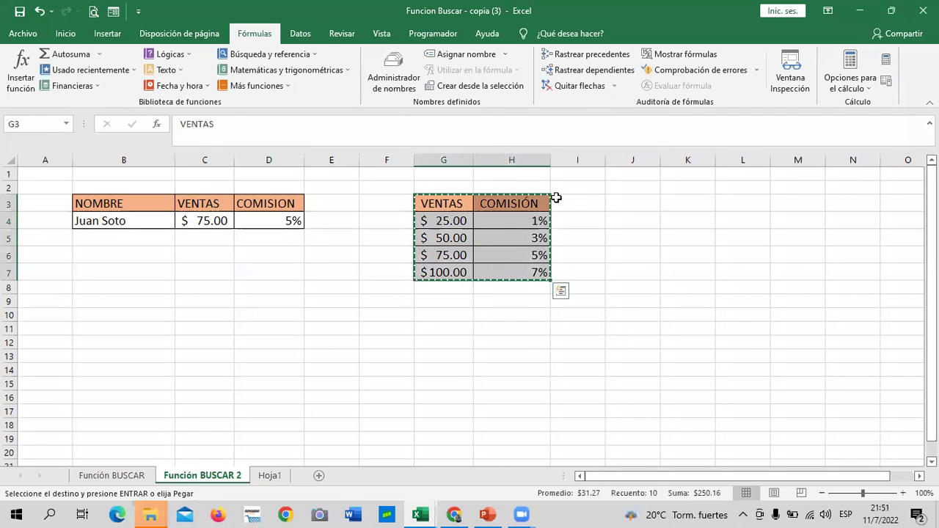
click(268, 475)
right_click(368, 212)
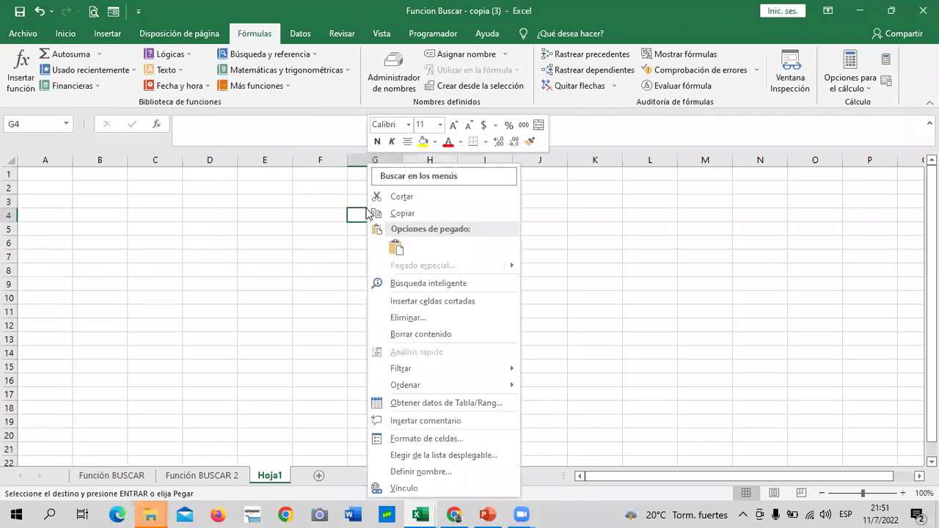
click(395, 248)
- Widen columns G and H on Hoja1 so COMISIÓN and $100.00 display fully
drag(457, 160, 474, 161)
click(597, 266)
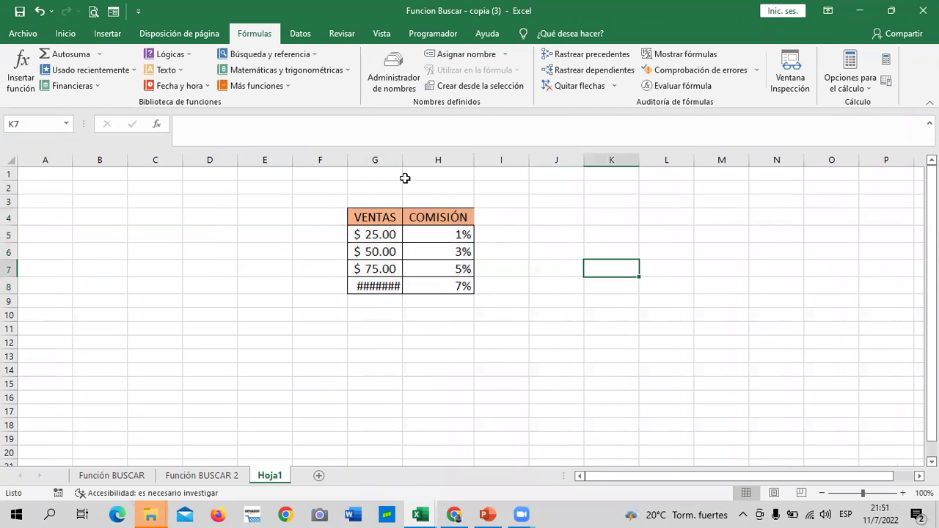
drag(403, 156, 419, 156)
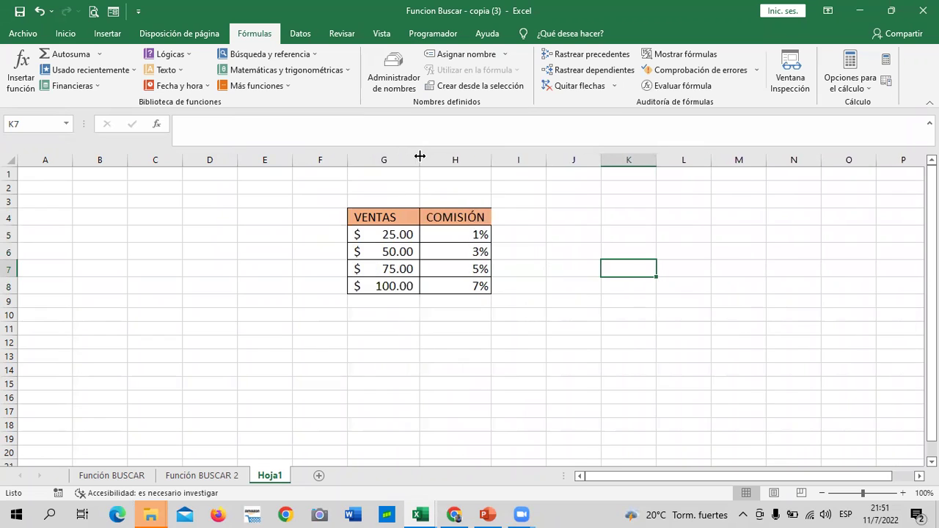
click(566, 232)
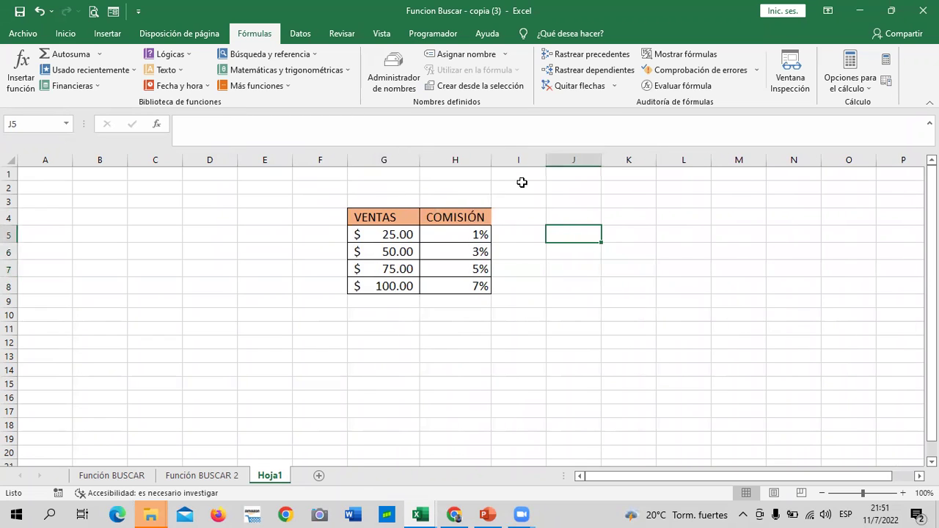
mouse_move(491, 159)
mouse_down()
mouse_move(478, 156)
mouse_move(496, 156)
mouse_up()
click(468, 361)
click(588, 314)
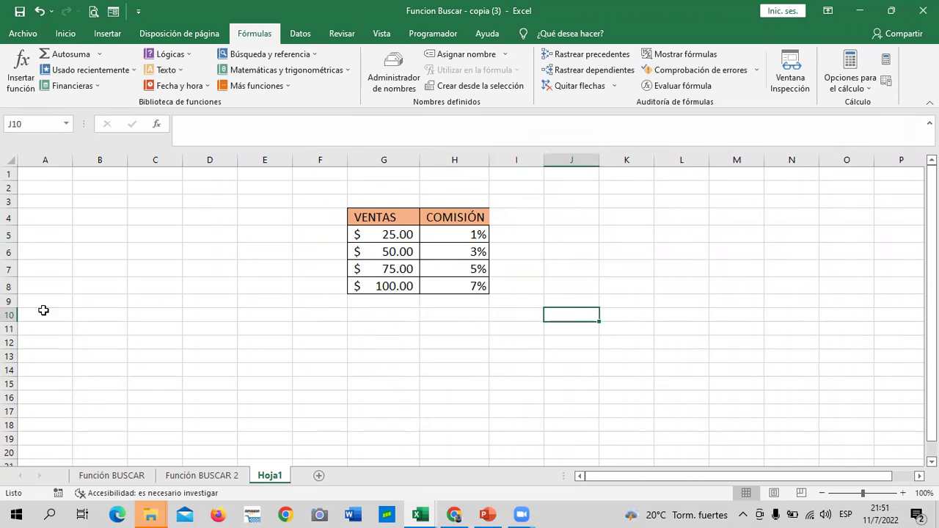
- Back on Función BUSCAR 2, re-confirm D4's commission formula now referencing Hoja1
click(227, 479)
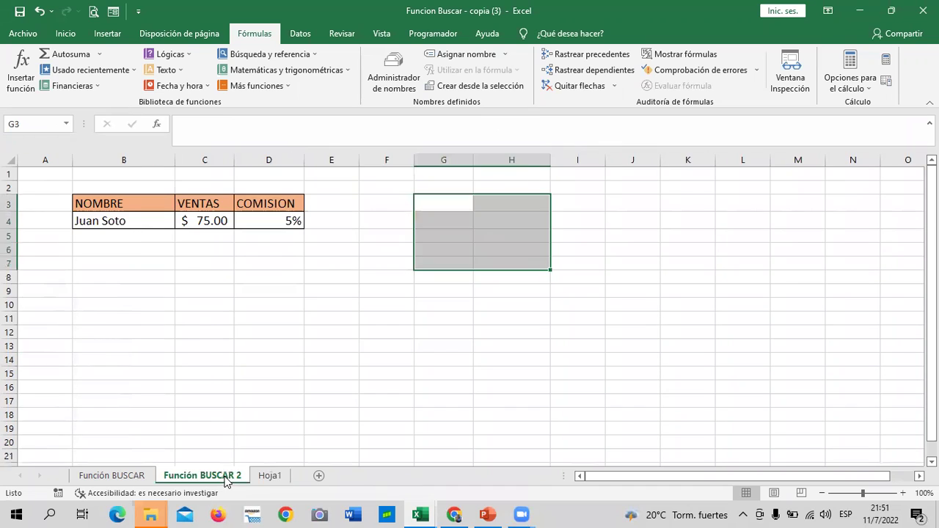
click(352, 334)
click(268, 217)
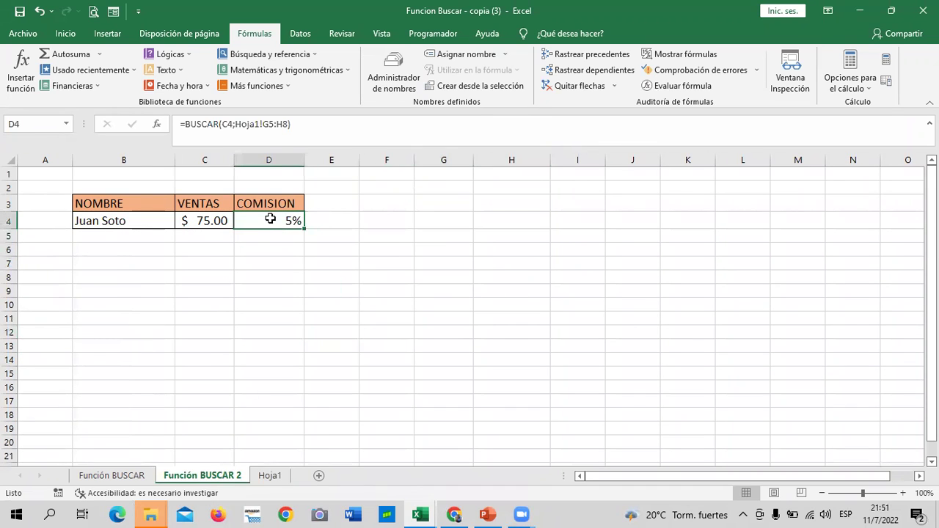
click(330, 127)
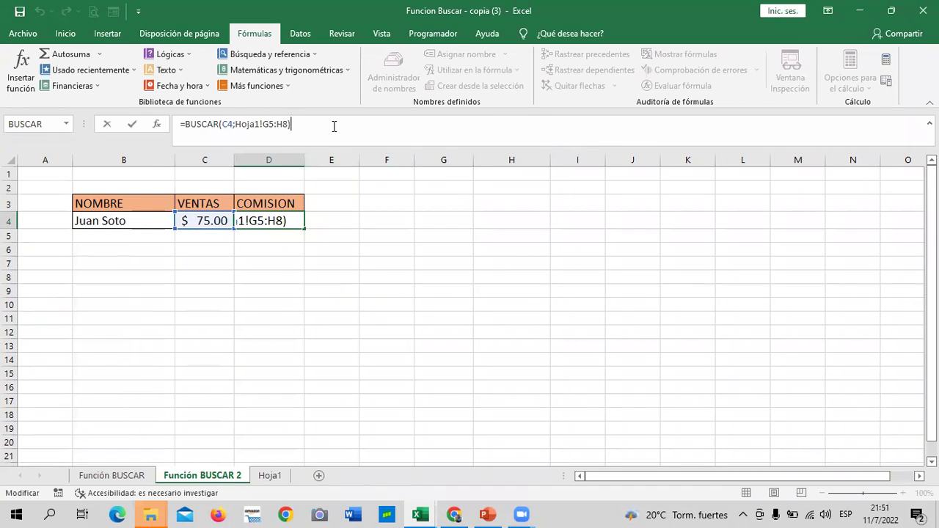
key(Return)
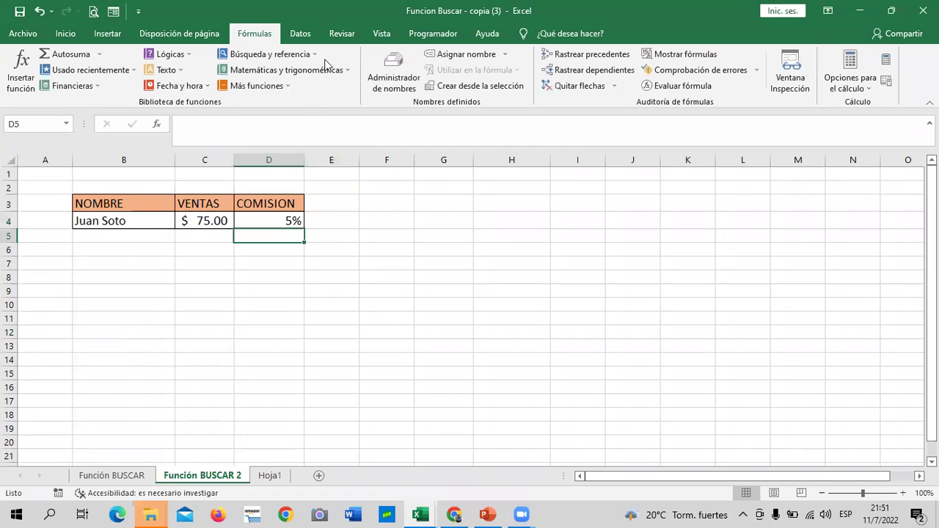
- Set C4's sales value to $100.00 and check the 7% commission against Hoja1's rate table
click(206, 222)
click(240, 222)
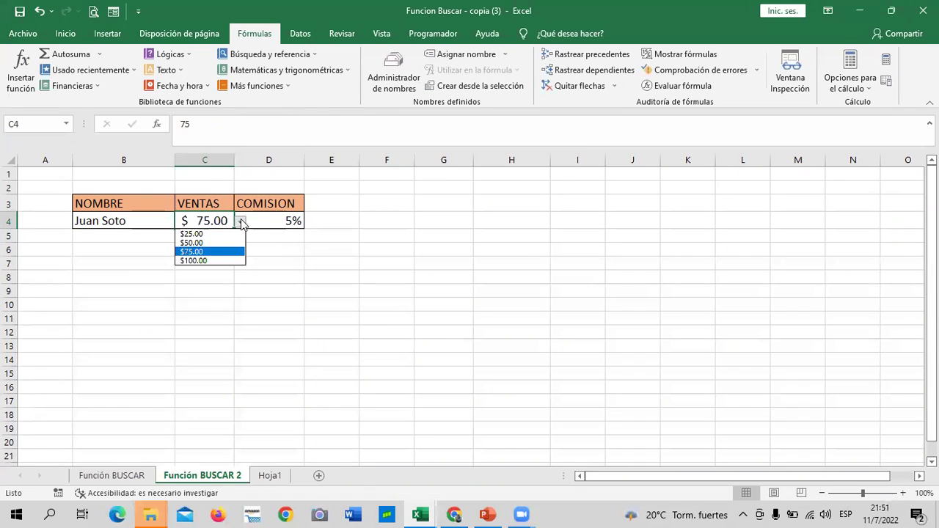
click(225, 251)
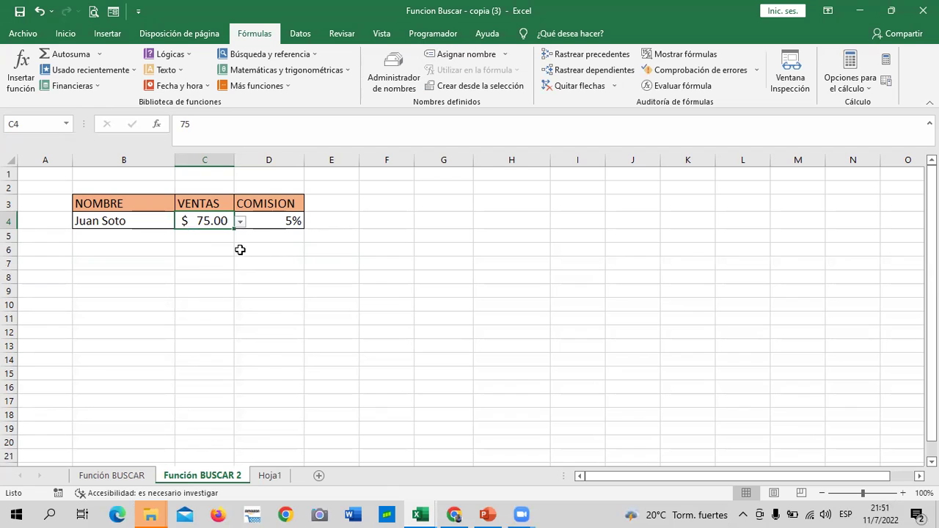
click(240, 222)
click(219, 262)
click(271, 218)
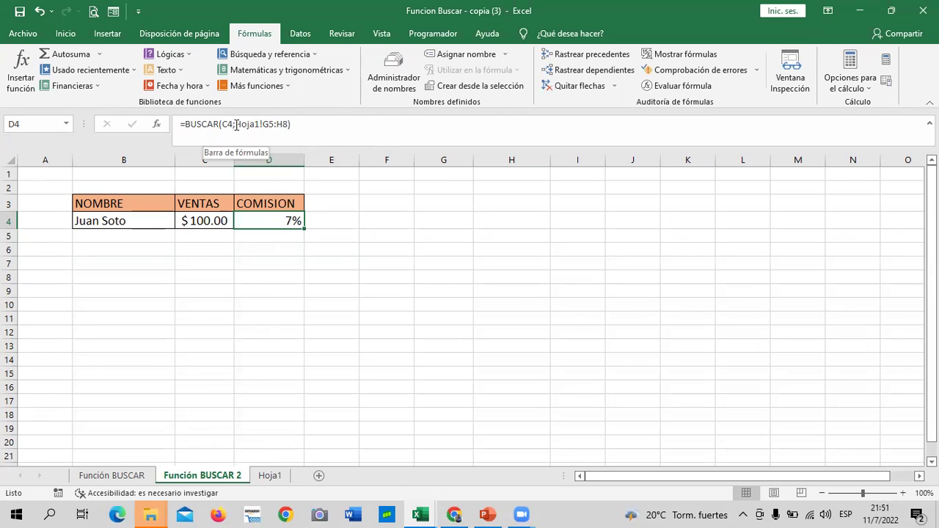
click(271, 478)
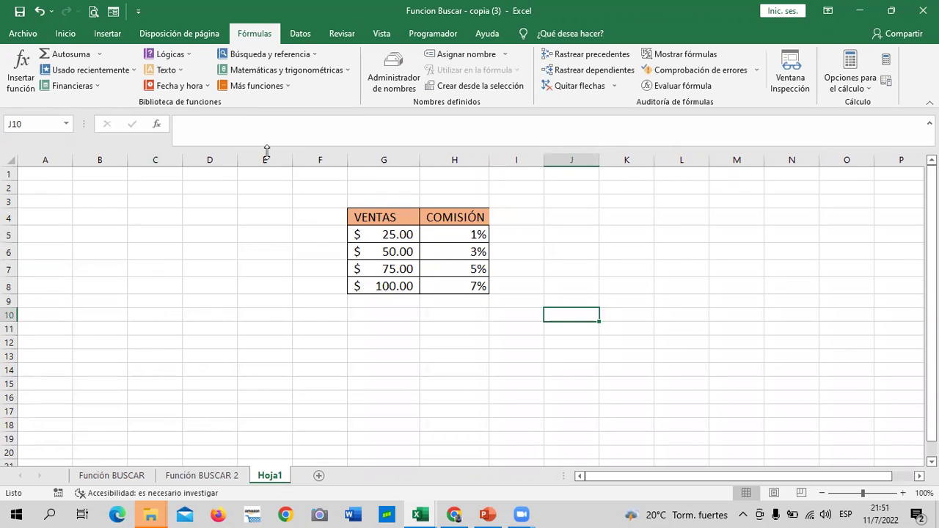
- Clear the commission formula from D4 on Función BUSCAR 2
click(220, 475)
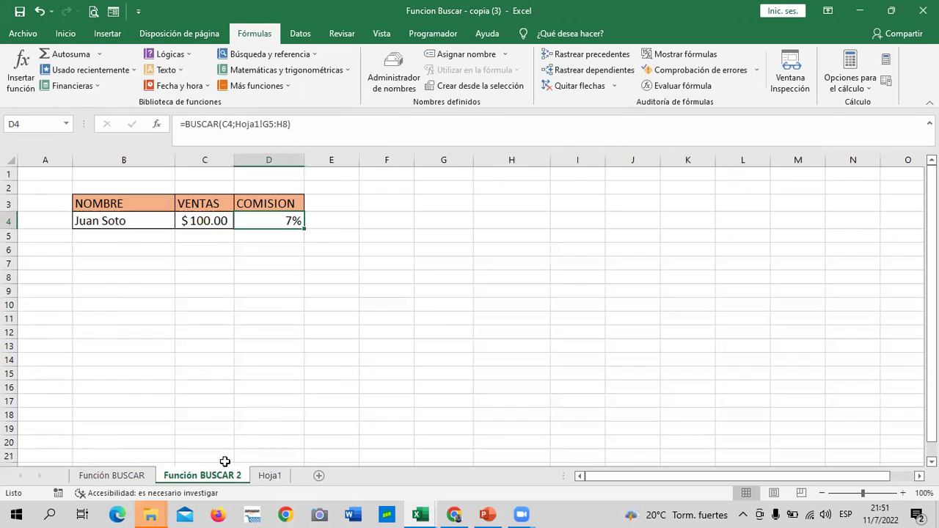
click(444, 317)
click(283, 220)
key(Delete)
drag(385, 264, 482, 274)
- Enter =BUSCAR(C4;Hoja1!G5:H8) in D4, returning 7% for the $100.00 sale
click(276, 220)
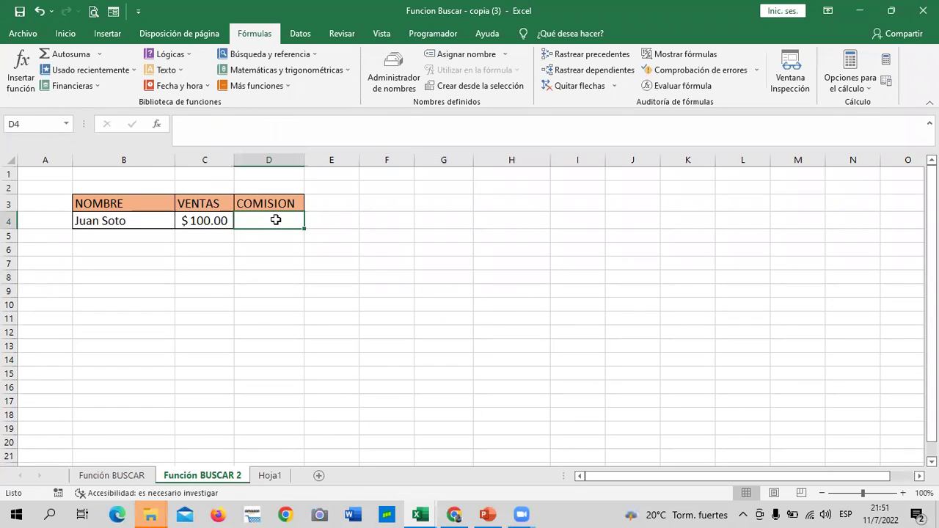
text(=buscar)
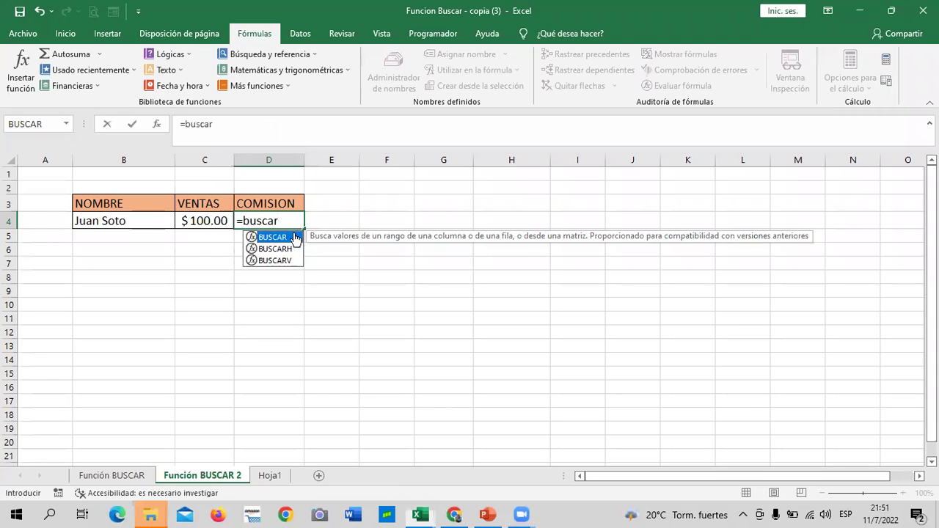
double_click(293, 238)
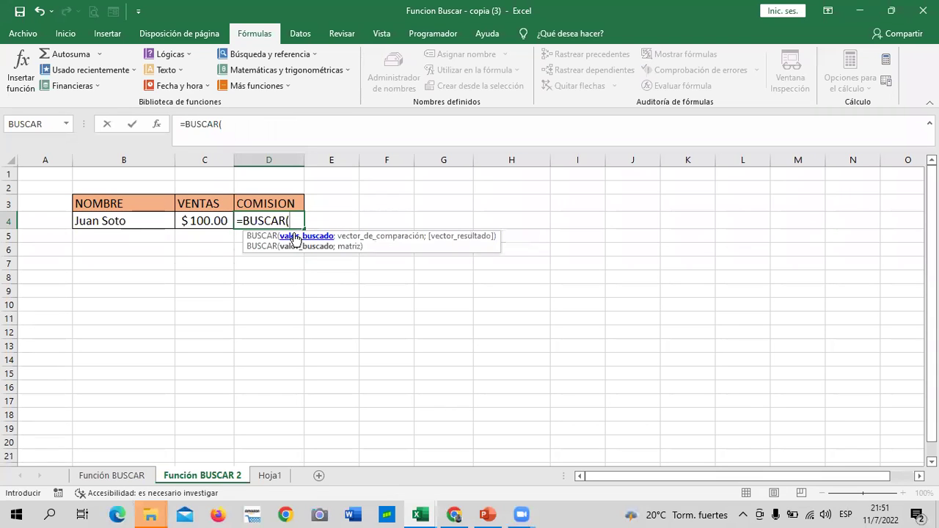
click(207, 220)
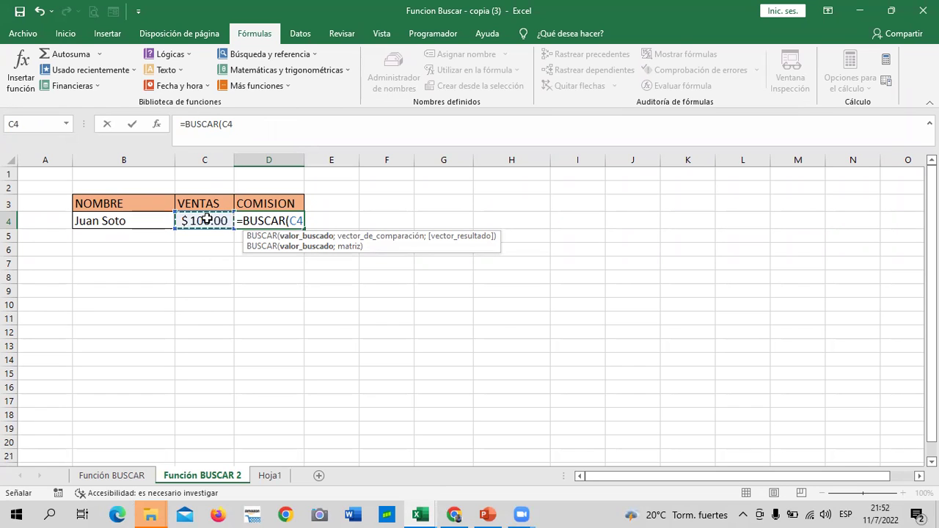
text(;)
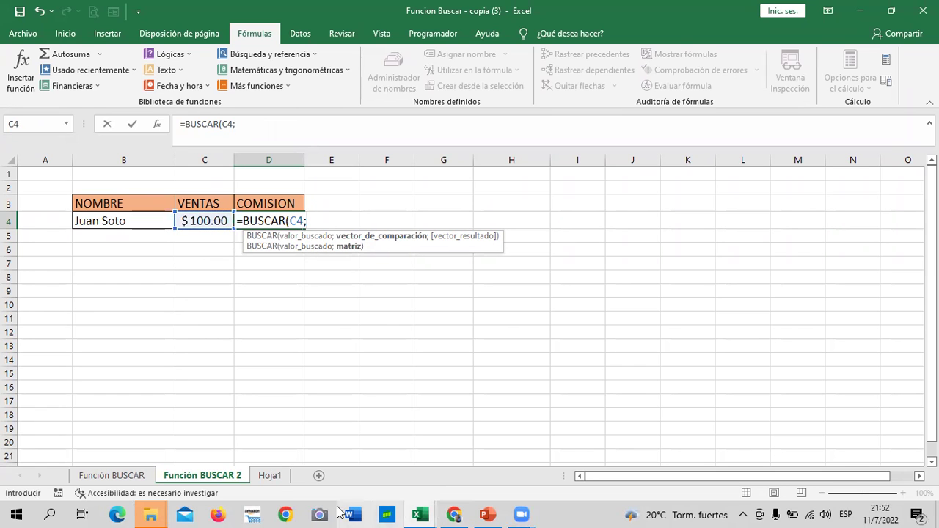
click(277, 476)
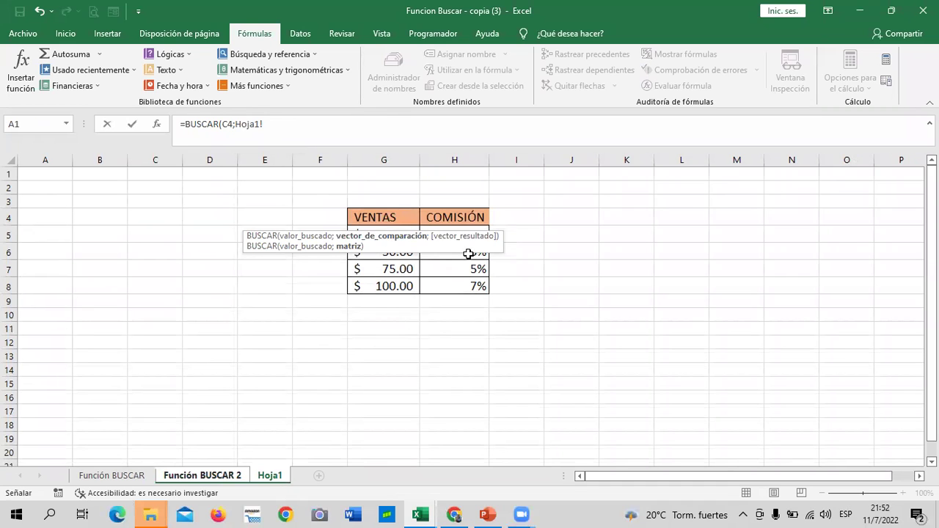
click(382, 228)
drag(381, 228, 455, 283)
click(340, 123)
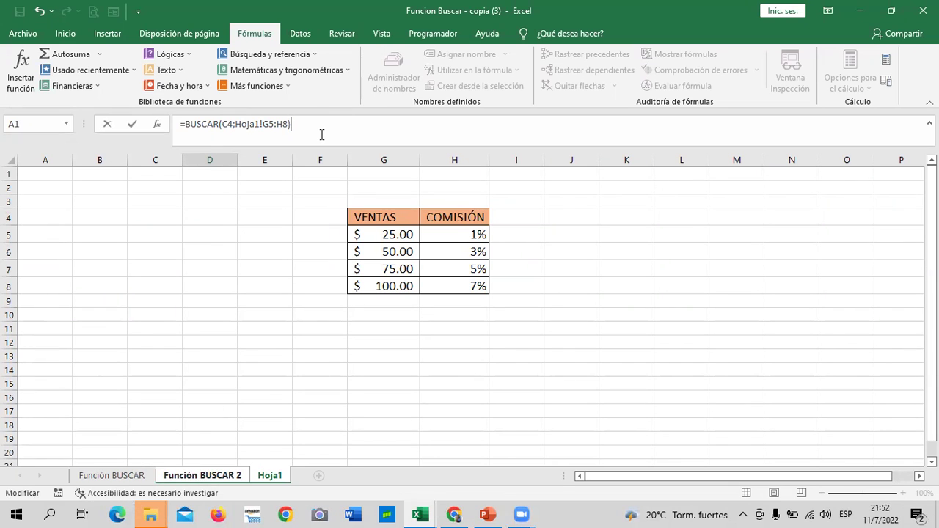
key(Return)
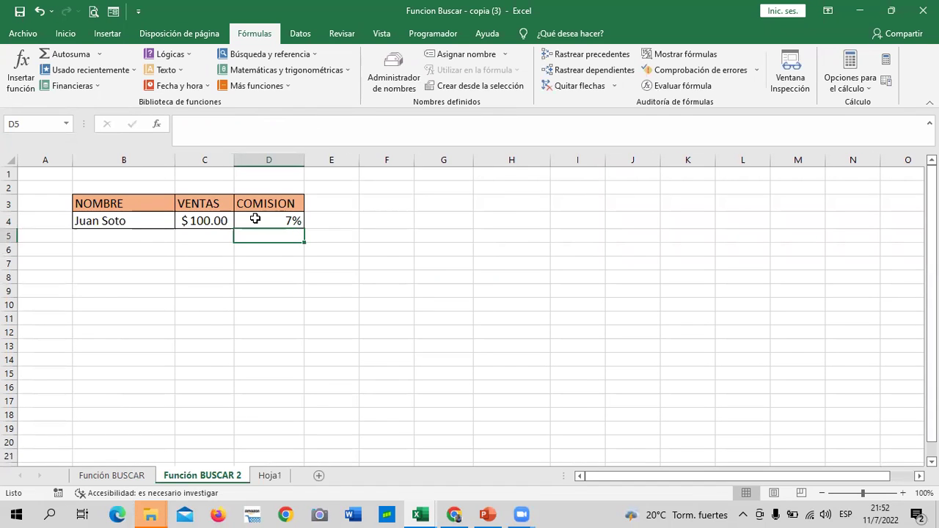
click(255, 219)
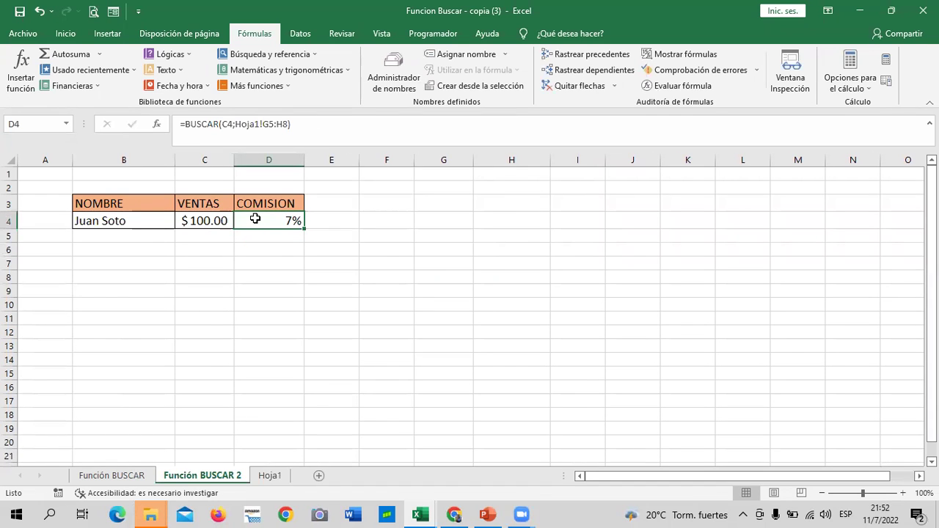
- Review D4's BUSCAR formula and set C4's sales to $75.00, giving a 5% commission
click(232, 125)
click(325, 330)
click(281, 220)
click(207, 227)
click(239, 222)
click(224, 250)
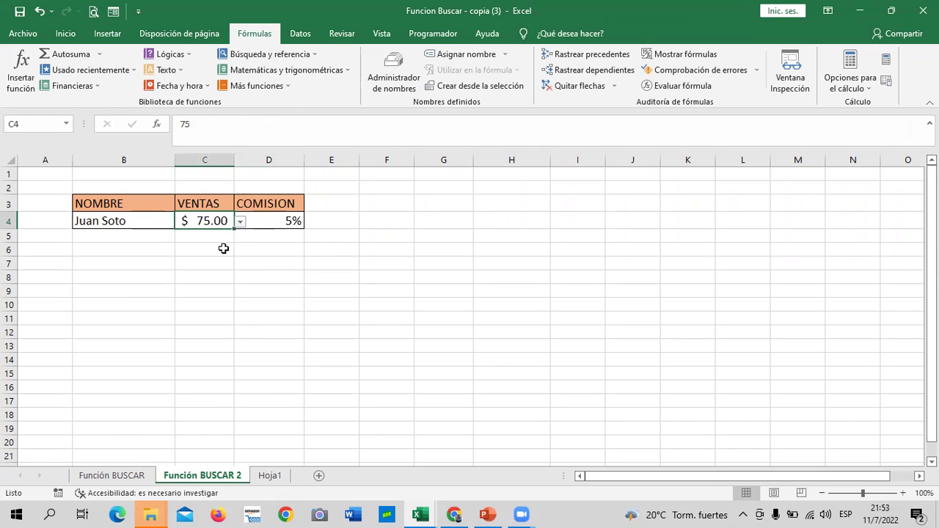
- Check the VENTAS/COMISIÓN table on Hoja1, then move to the Función BUSCAR sheet
click(272, 476)
click(552, 370)
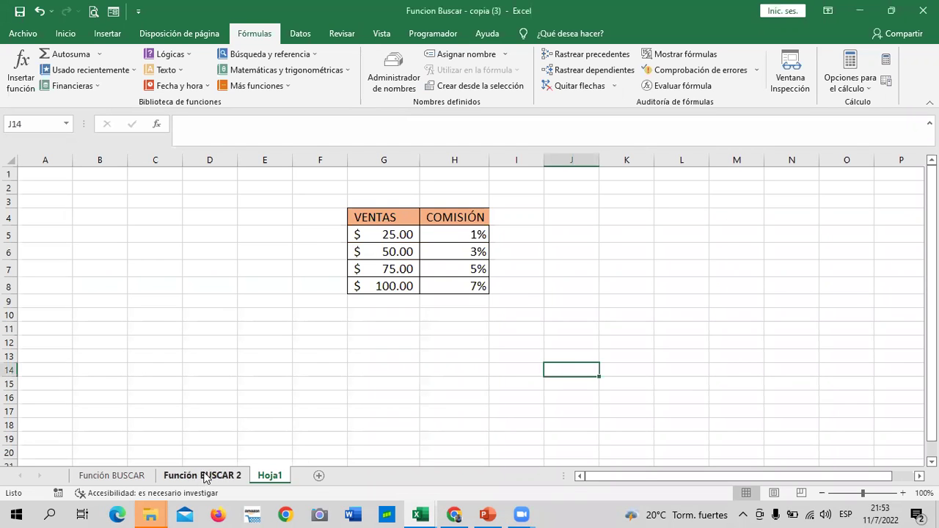
click(135, 478)
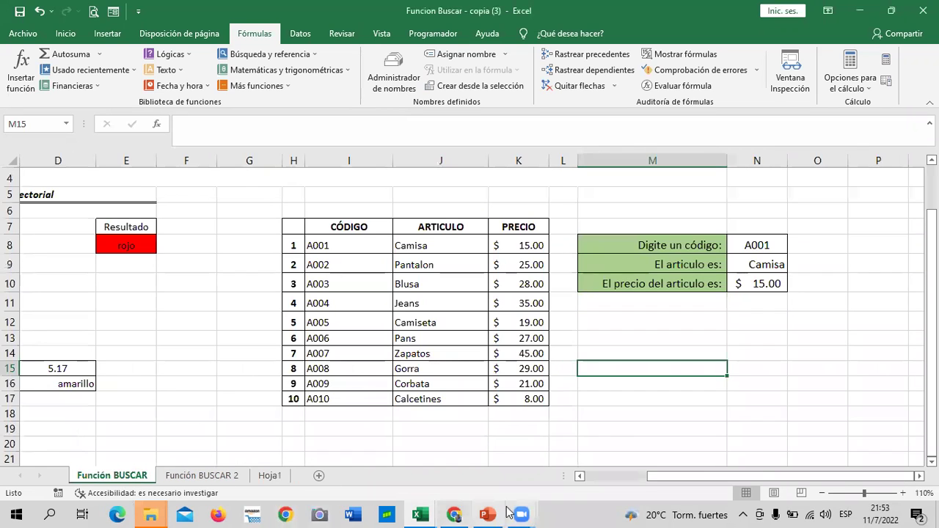
- In the Chrome course page, open the 2.2 Laboratorio 1 quiz from the unit navigation bar
mouse_move(452, 513)
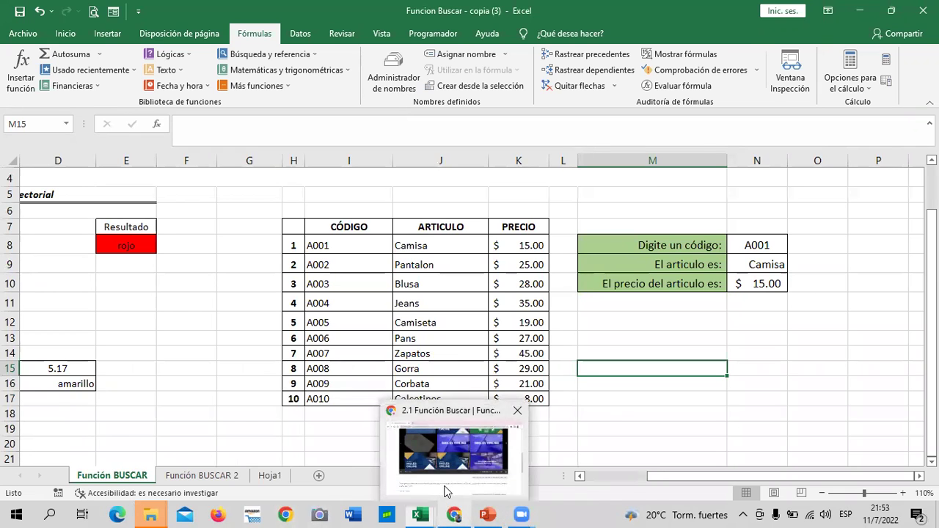
click(437, 480)
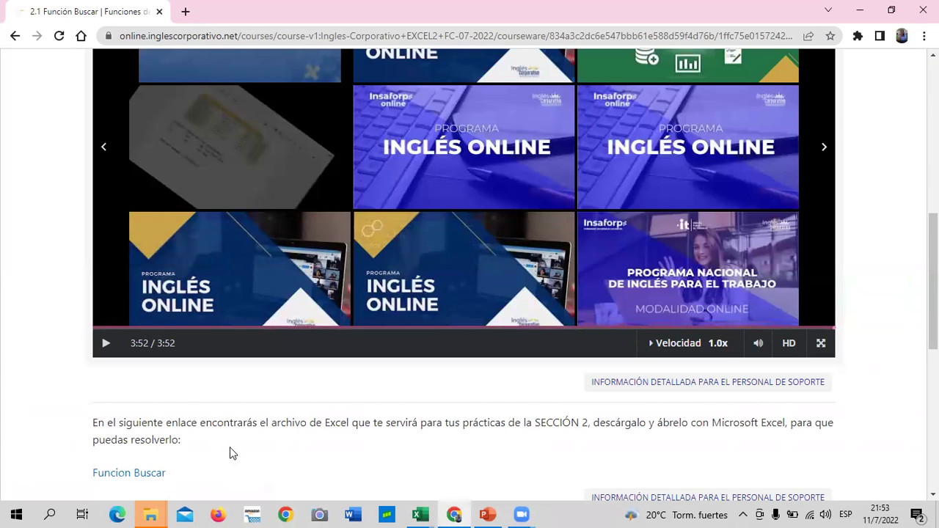
scroll(242, 448, up, 5)
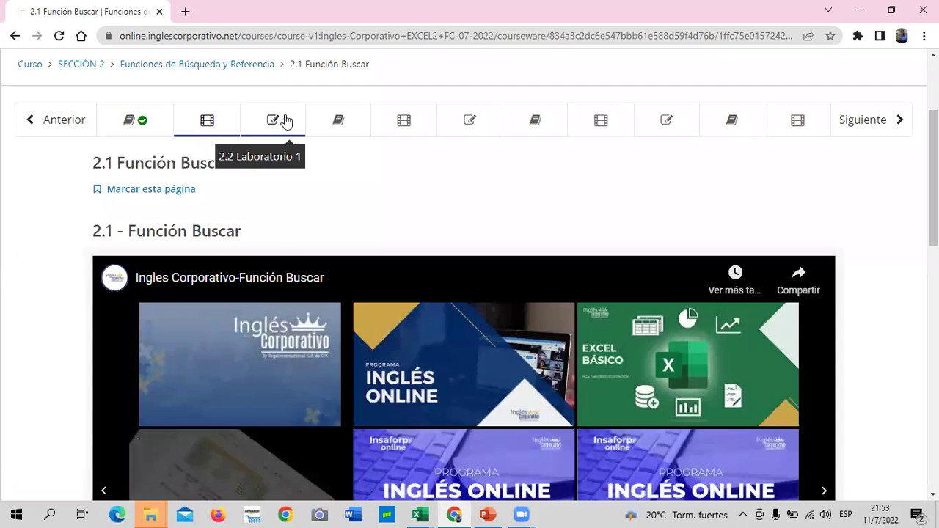
click(285, 121)
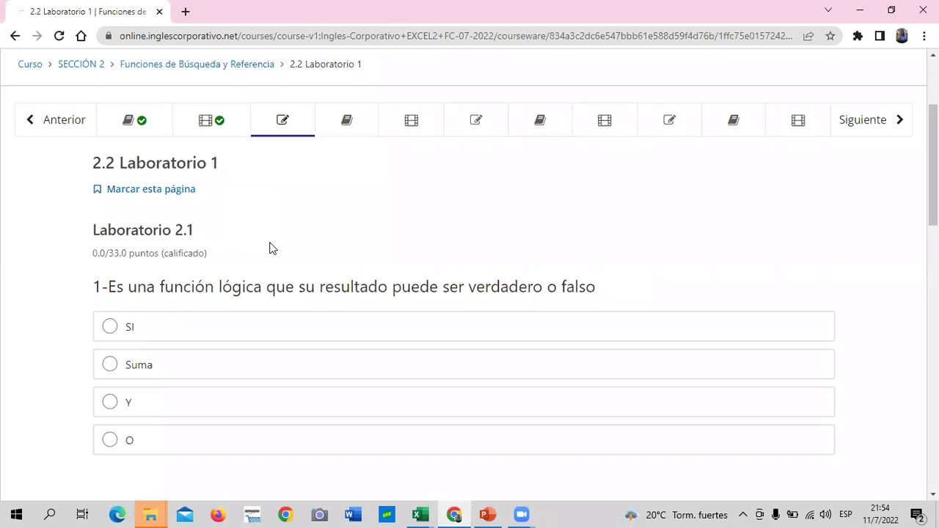
- Scroll through the Laboratorio 2.1 quiz questions, currently scored 0.0/33.0
scroll(279, 246, down, 1)
scroll(286, 245, down, 5)
scroll(287, 249, down, 4)
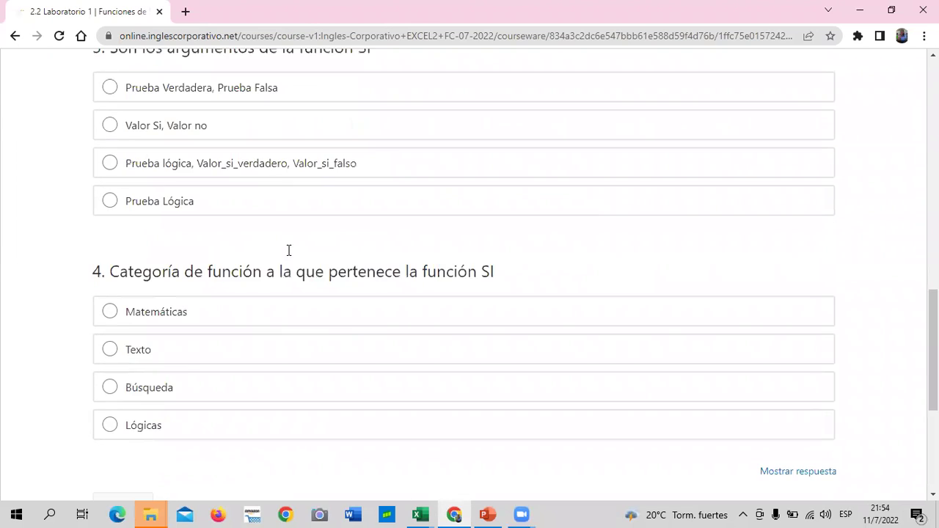
scroll(257, 293, down, 1)
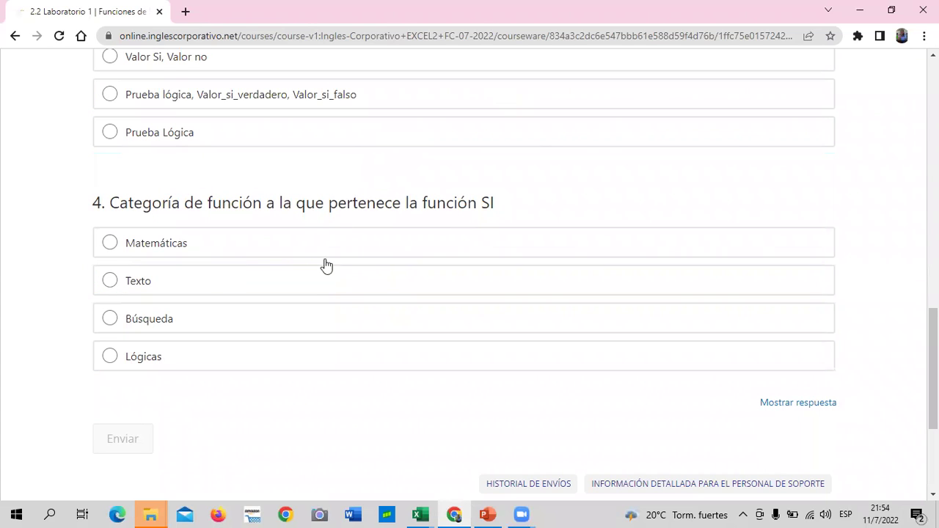
scroll(294, 386, up, 3)
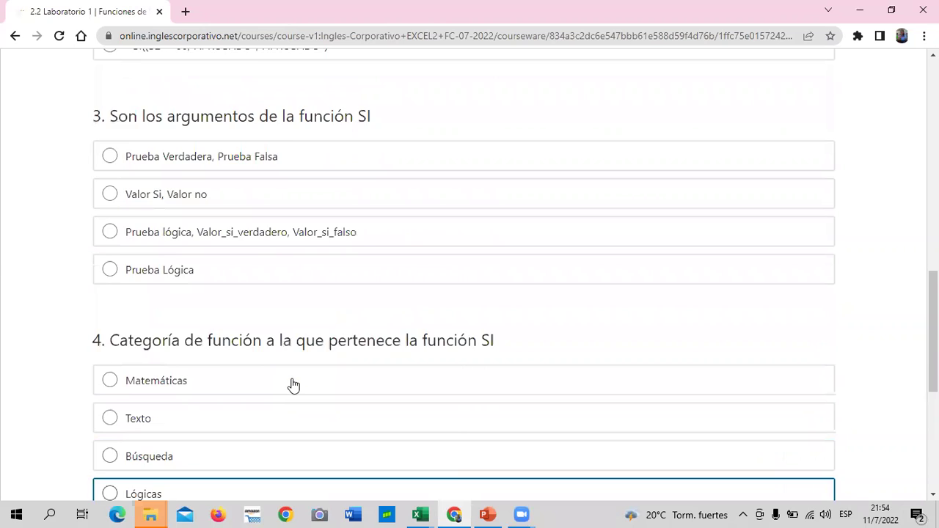
scroll(290, 382, up, 4)
scroll(289, 379, up, 5)
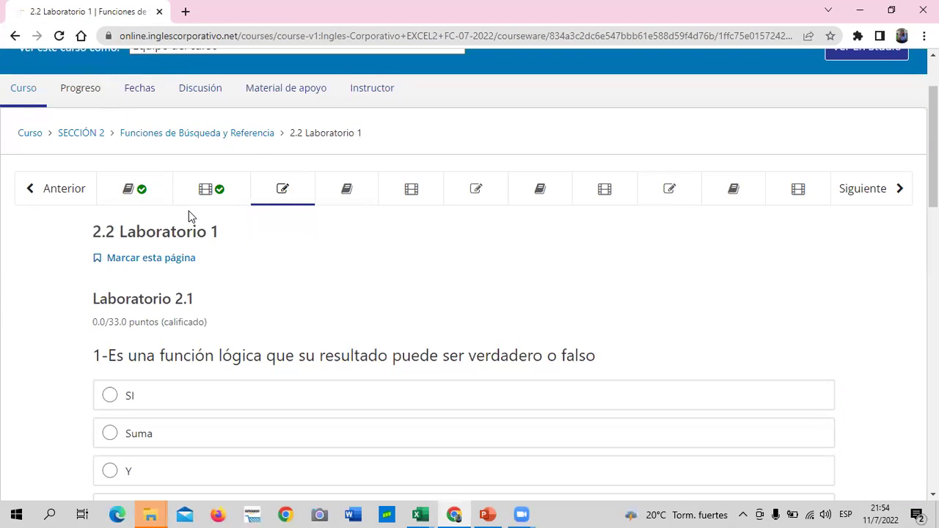
scroll(271, 253, down, 15)
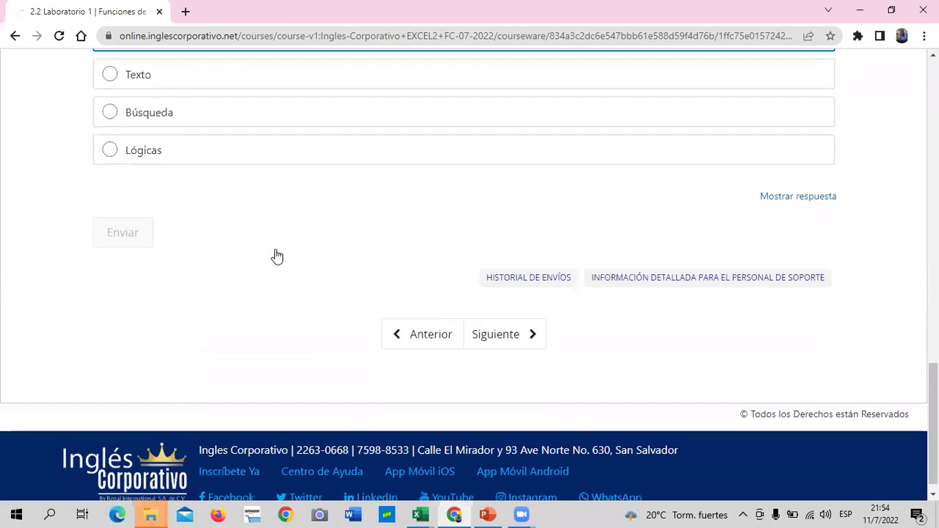
scroll(244, 299, up, 5)
scroll(253, 300, up, 5)
scroll(253, 301, up, 4)
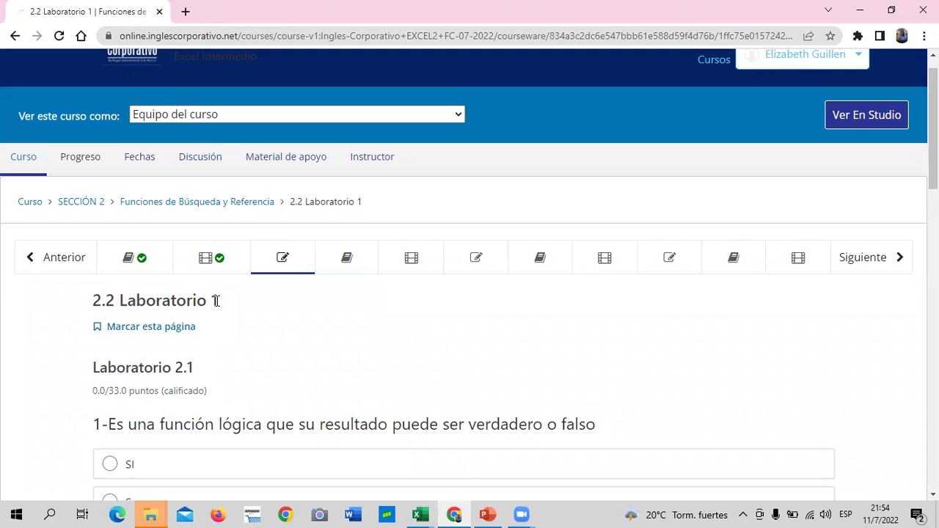
scroll(215, 301, down, 2)
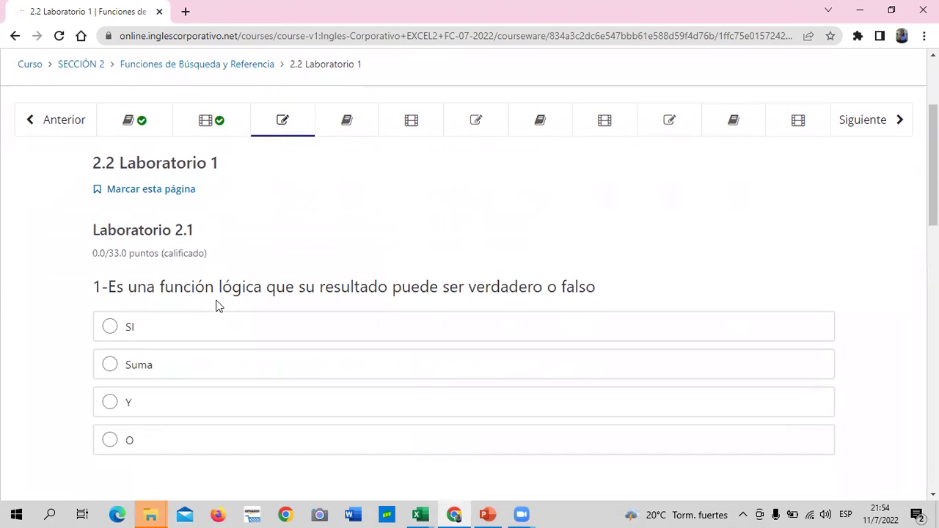
scroll(341, 229, down, 2)
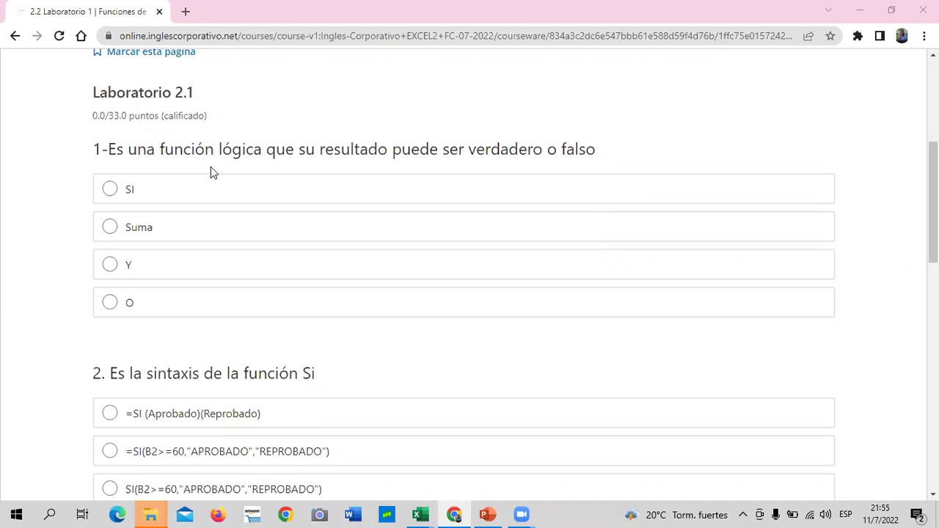
- Answer question 1 with SI and question 2 with =SI(B2>=60,"APROBADO","REPROBADO")
click(207, 188)
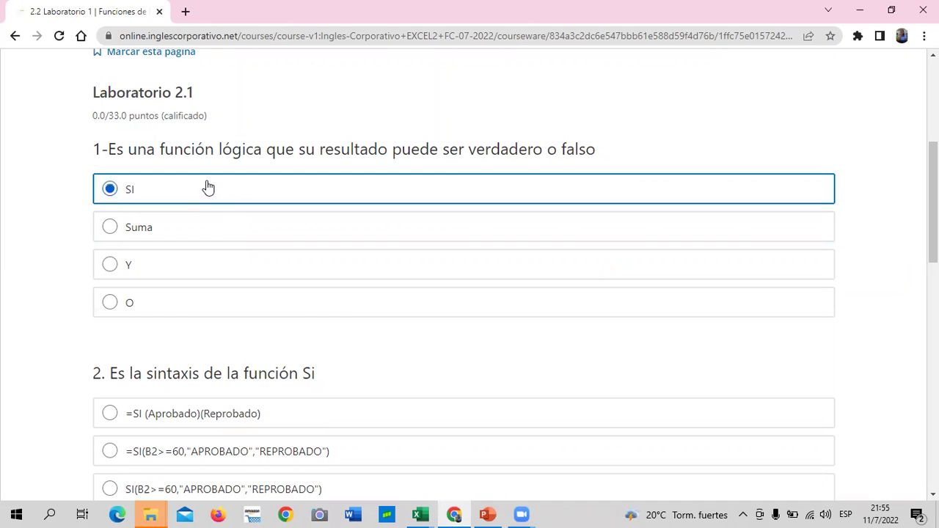
scroll(341, 297, down, 2)
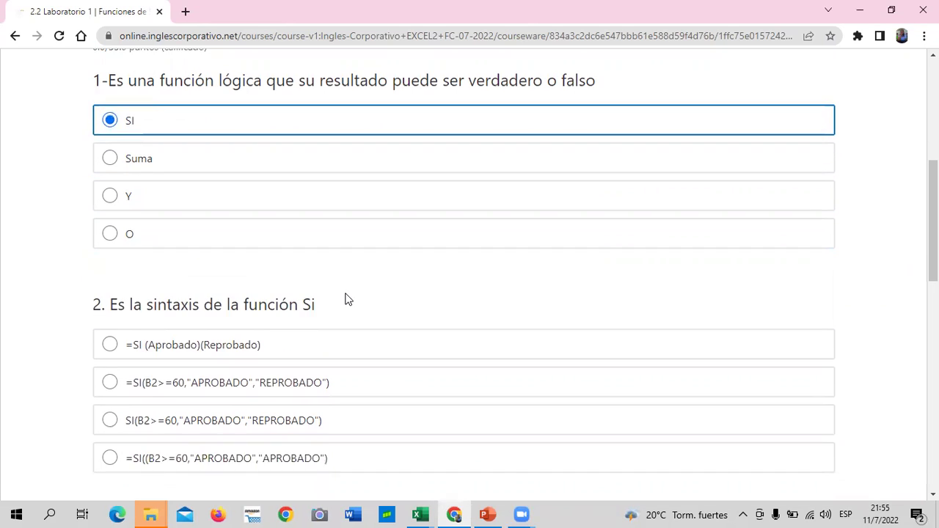
scroll(347, 298, down, 1)
scroll(347, 299, down, 2)
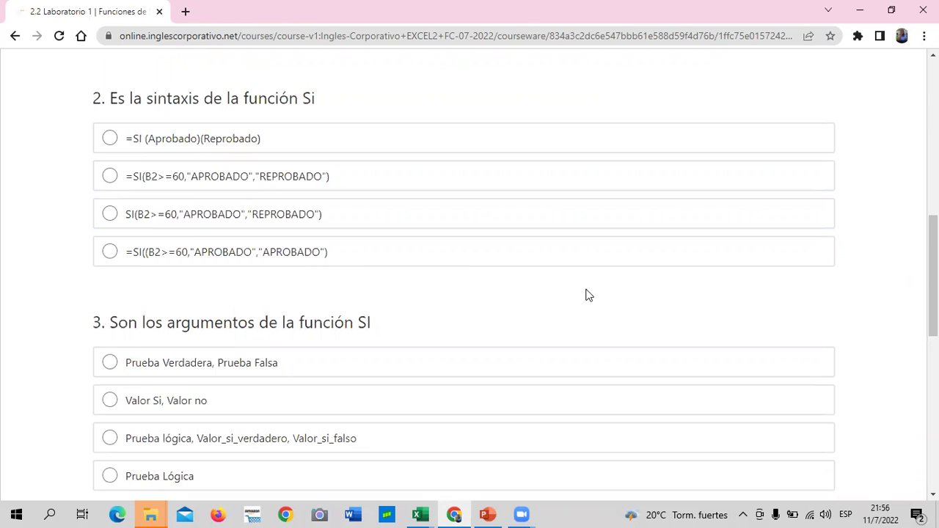
click(111, 178)
scroll(215, 242, down, 2)
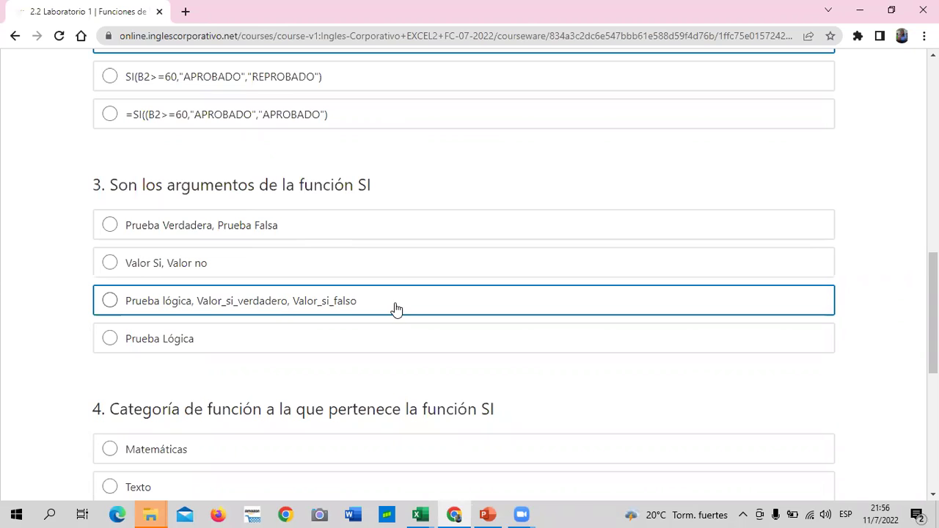
- Pick Prueba lógica/Valor_si_verdadero/Valor_si_falso for question 3 and Lógicas for question 4
click(371, 308)
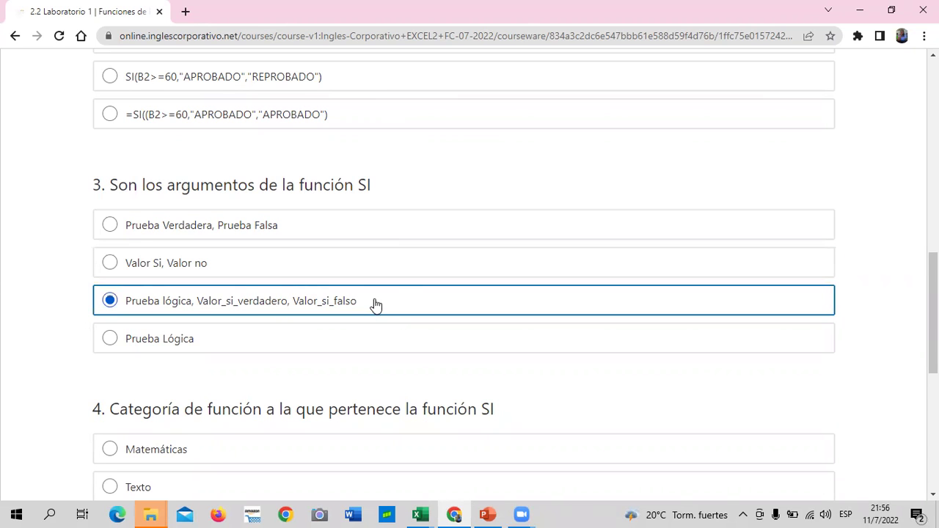
scroll(376, 306, down, 2)
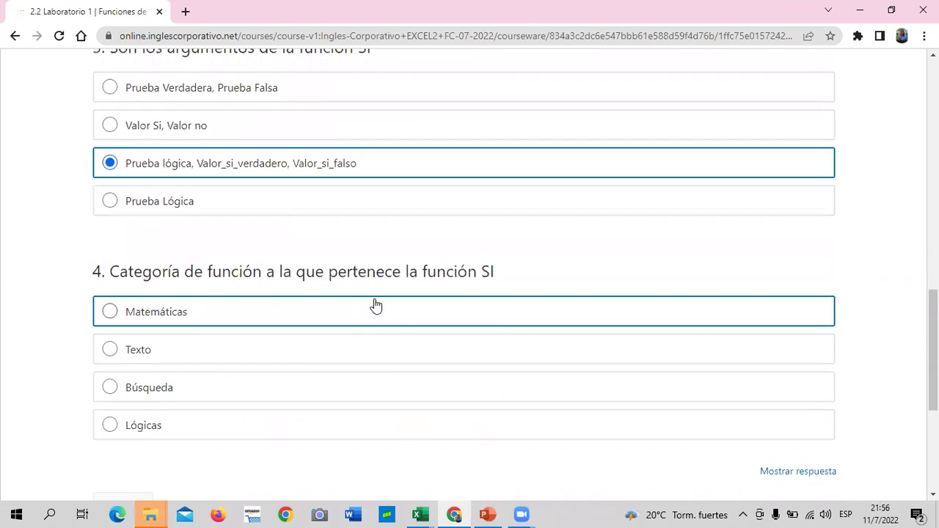
scroll(364, 317, down, 1)
scroll(363, 318, down, 3)
scroll(361, 315, up, 1)
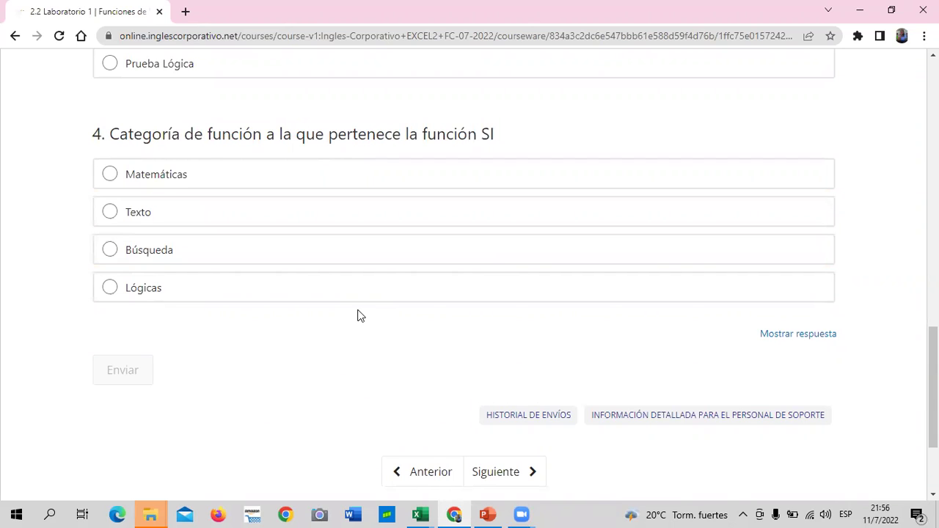
click(108, 288)
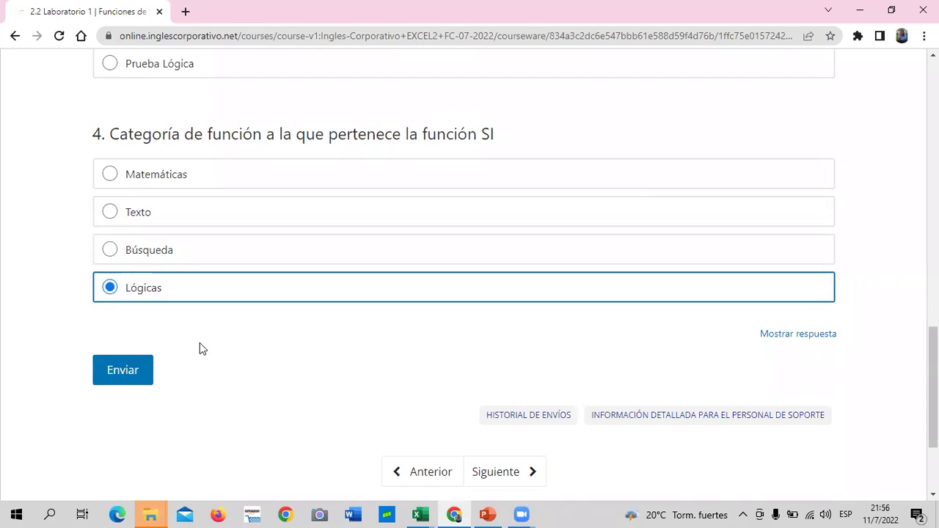
scroll(198, 349, up, 5)
scroll(218, 346, up, 6)
scroll(213, 335, up, 3)
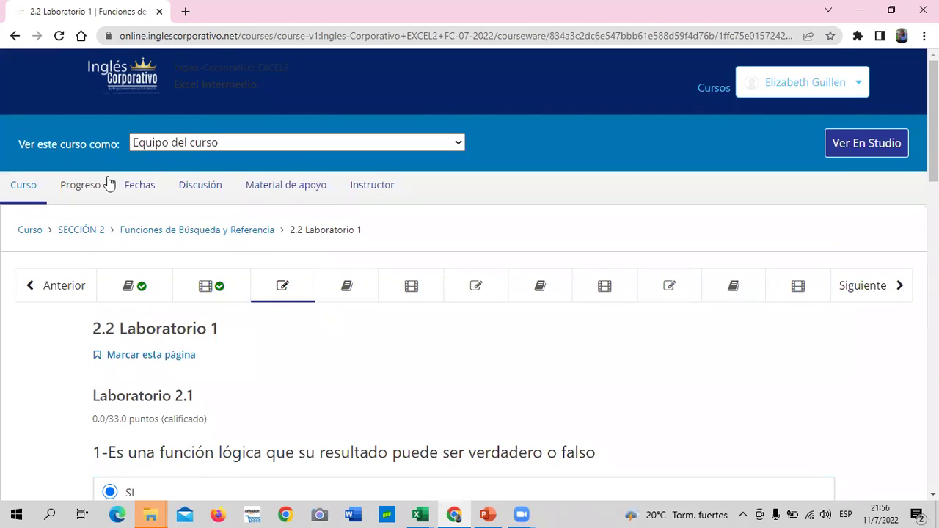
click(79, 186)
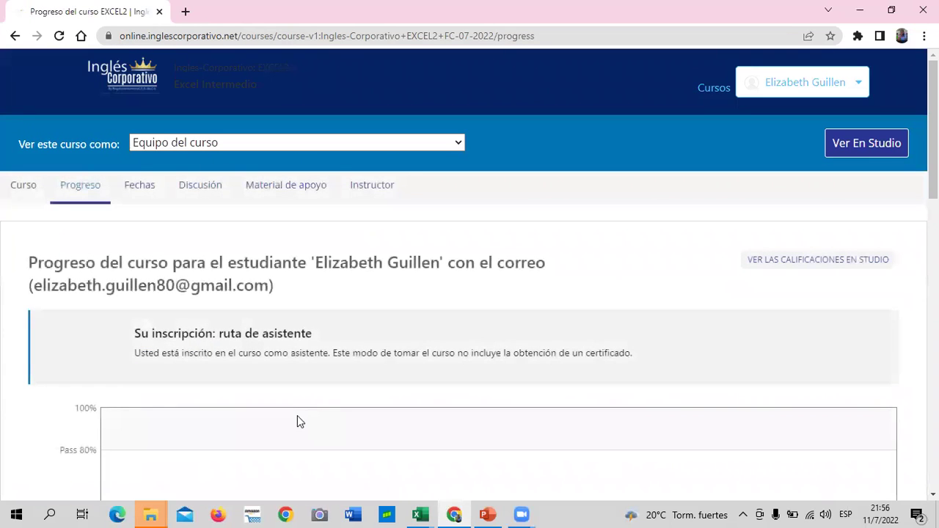
scroll(151, 314, down, 3)
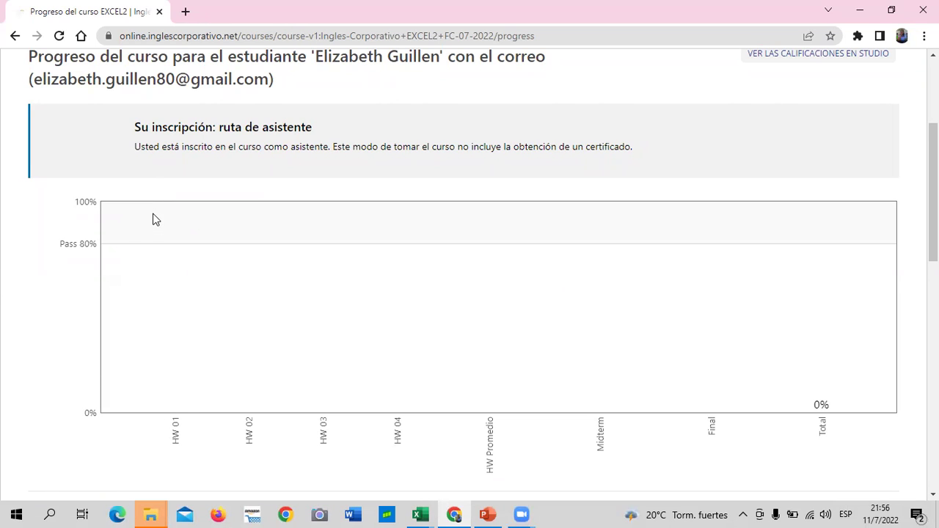
scroll(197, 274, up, 1)
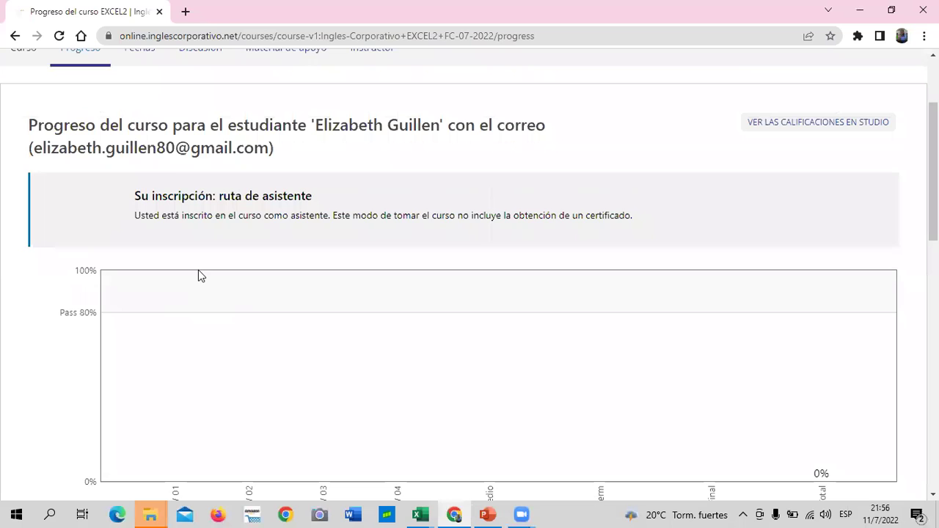
scroll(199, 274, down, 1)
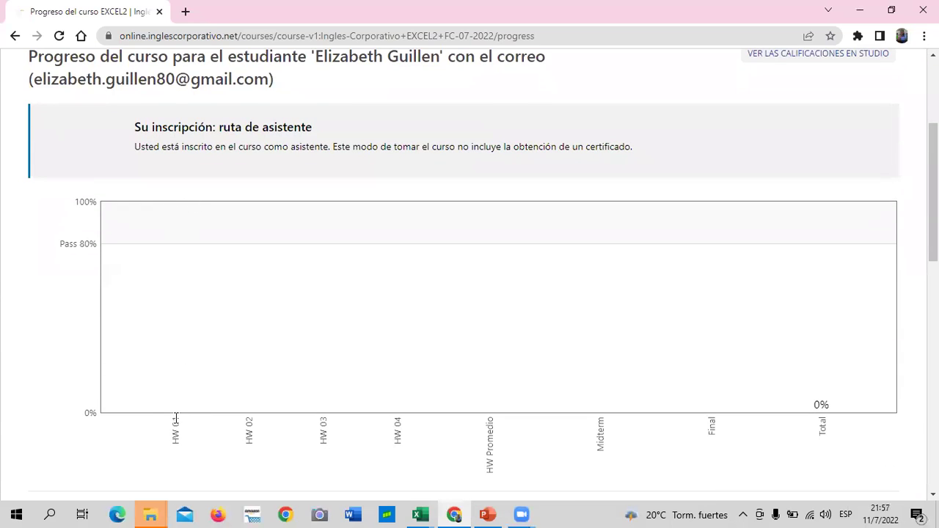
scroll(176, 418, down, 2)
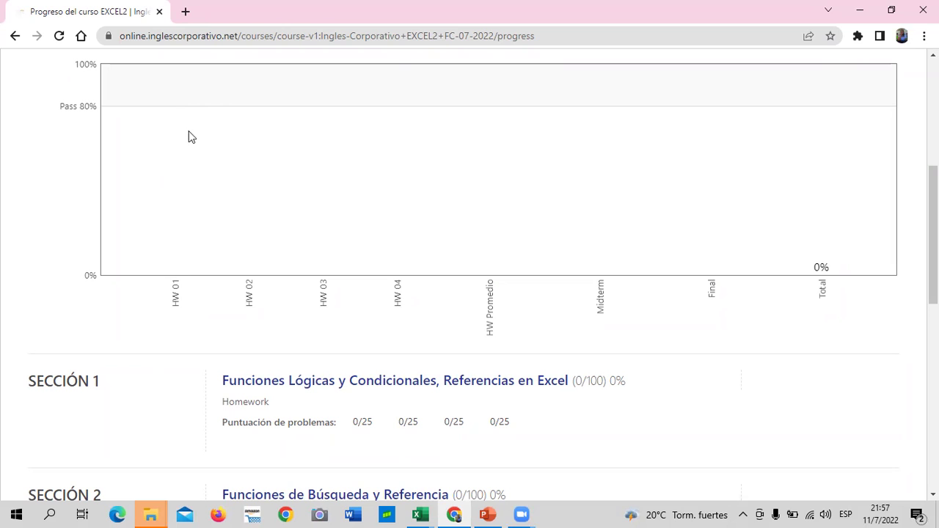
scroll(232, 388, down, 2)
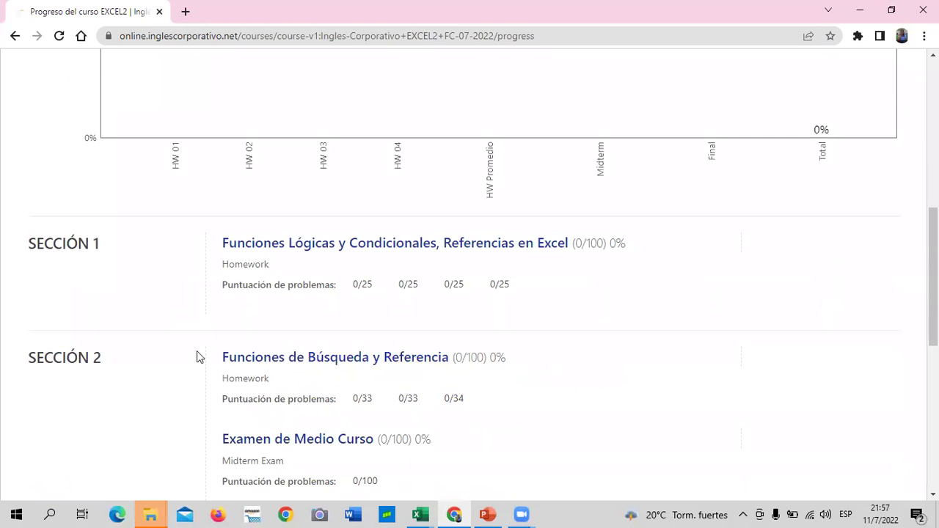
scroll(340, 382, down, 1)
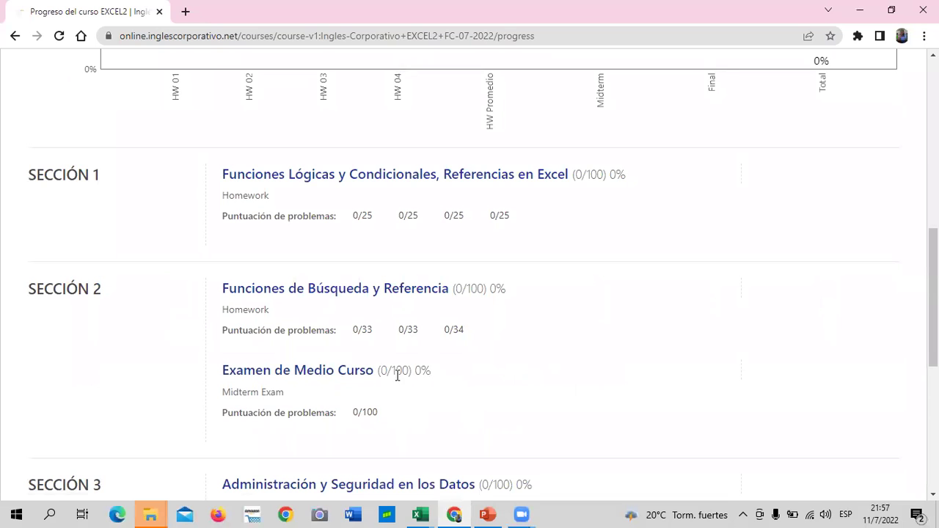
scroll(595, 398, up, 3)
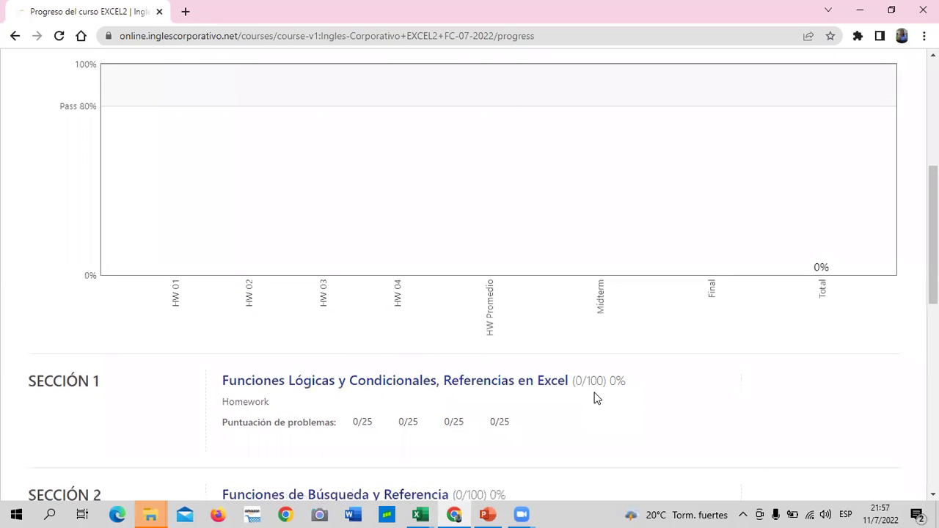
scroll(594, 394, up, 3)
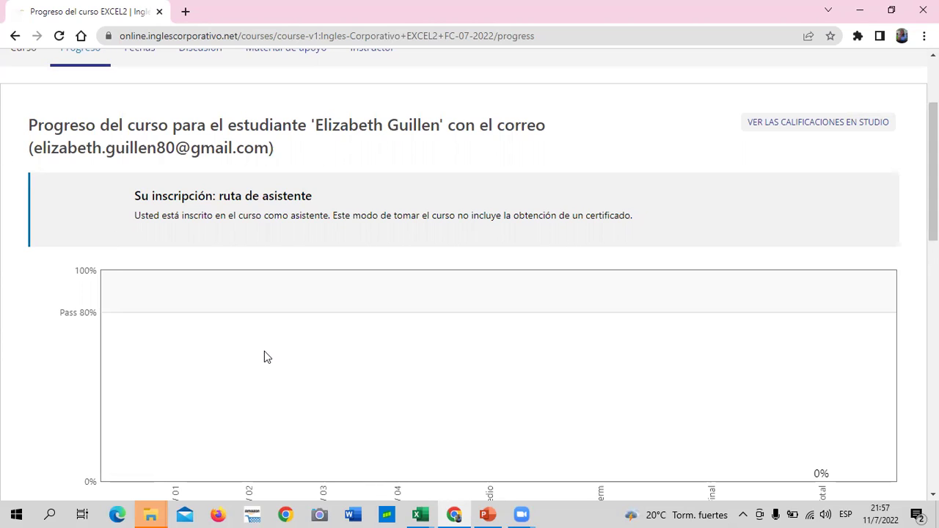
scroll(266, 352, down, 2)
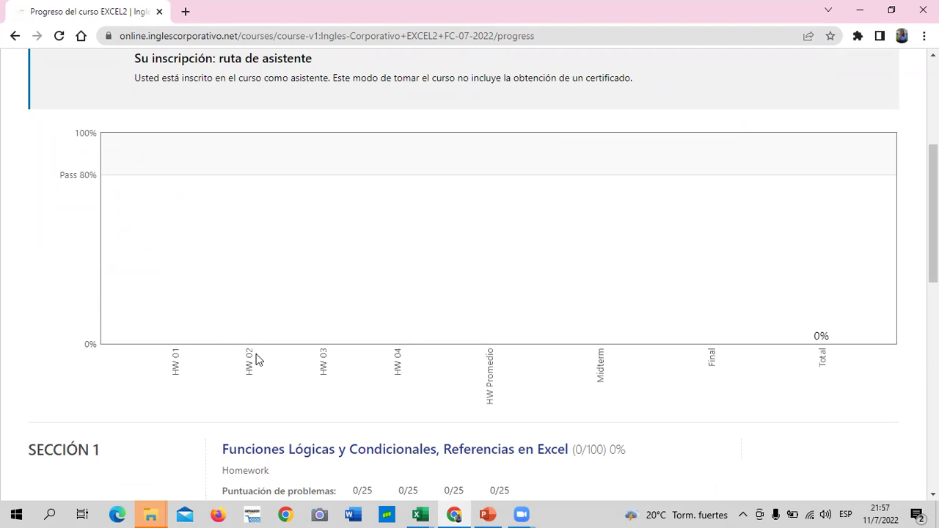
scroll(250, 323, down, 2)
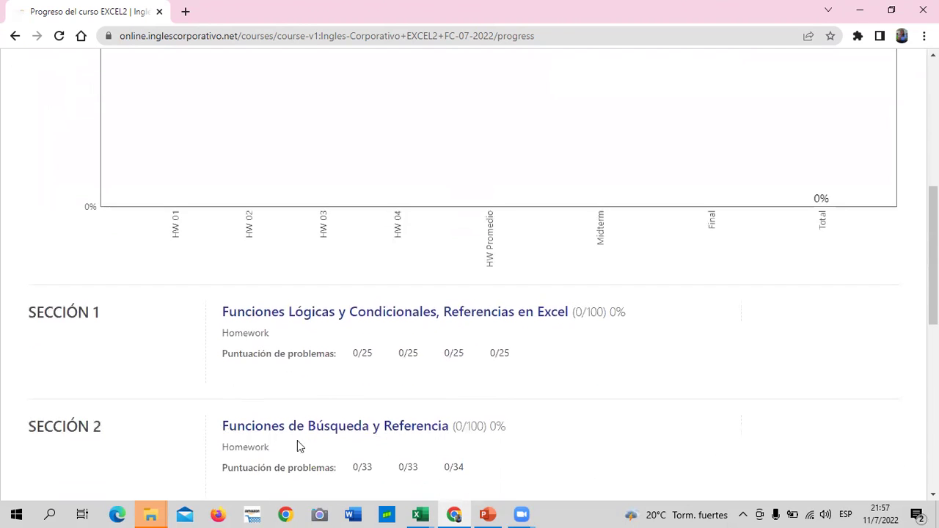
scroll(270, 419, down, 1)
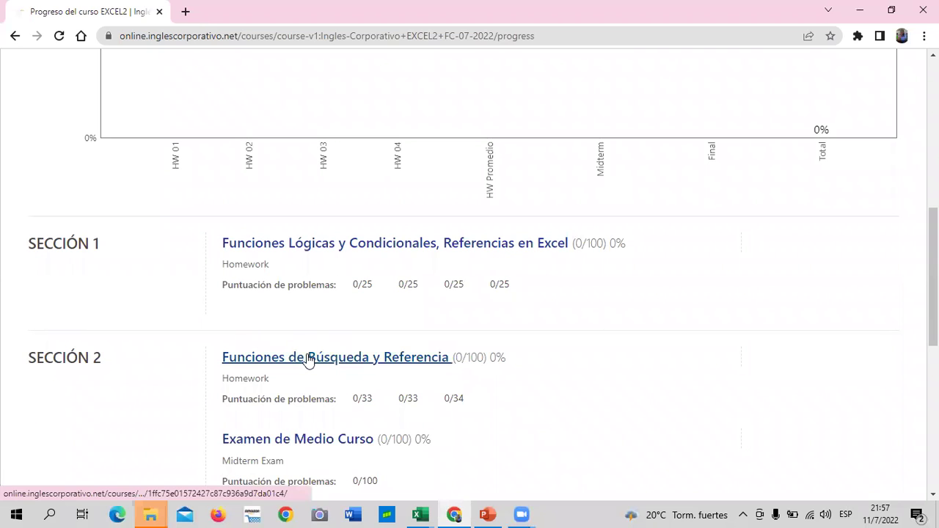
scroll(308, 360, down, 2)
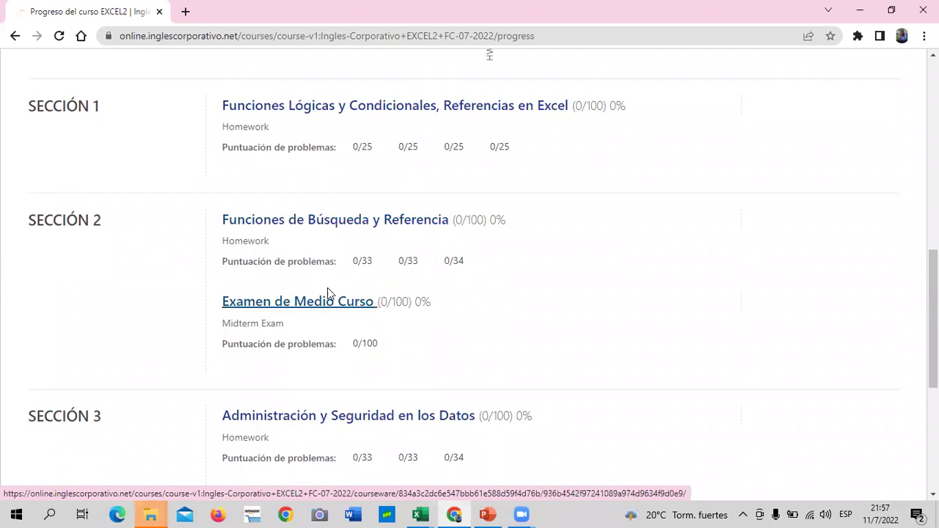
scroll(411, 345, up, 3)
scroll(424, 356, up, 5)
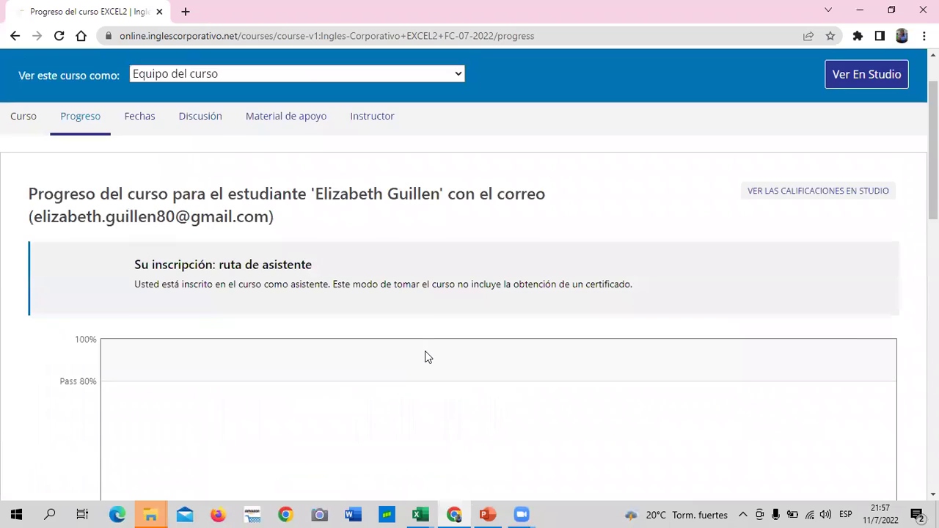
scroll(427, 357, down, 3)
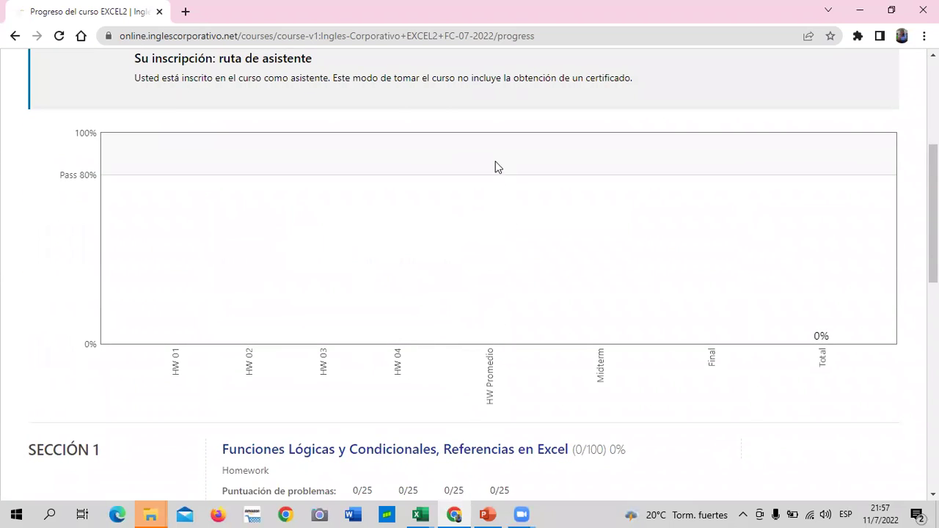
scroll(492, 310, down, 4)
scroll(493, 311, down, 3)
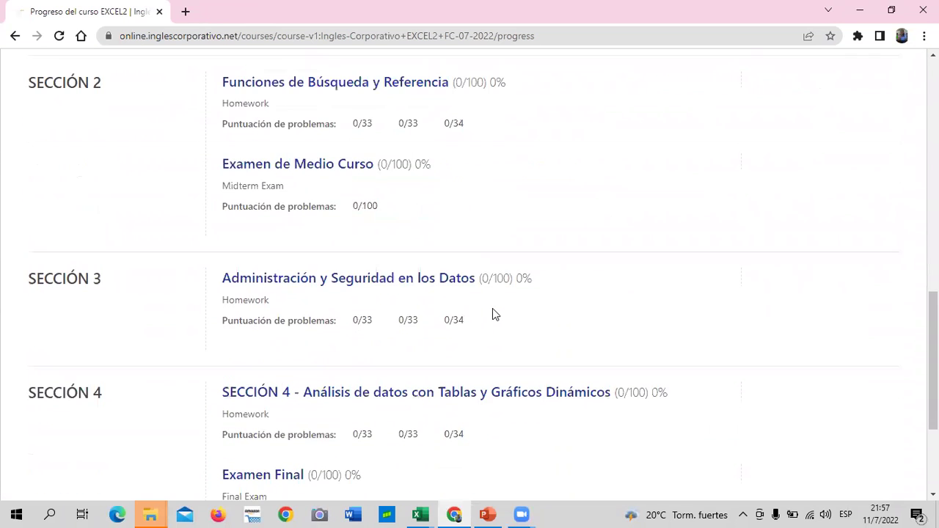
scroll(426, 376, up, 5)
scroll(426, 376, up, 5)
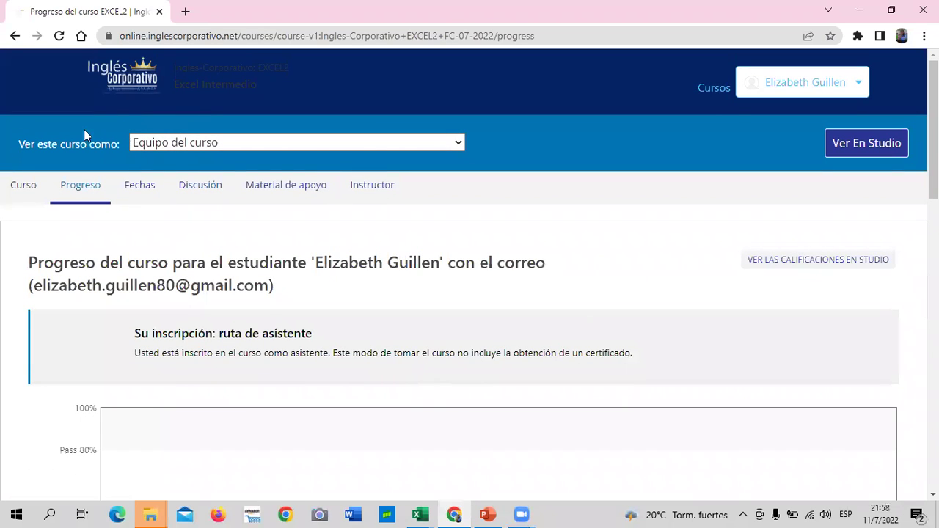
- Open the Curso outline and scroll through its sections, including Sección 2's homework and midterm exam
click(30, 189)
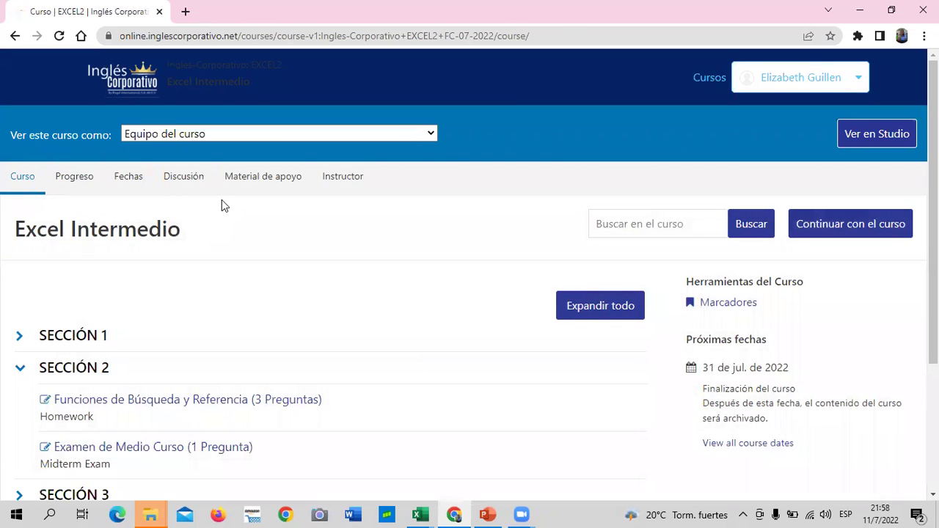
scroll(224, 220, down, 3)
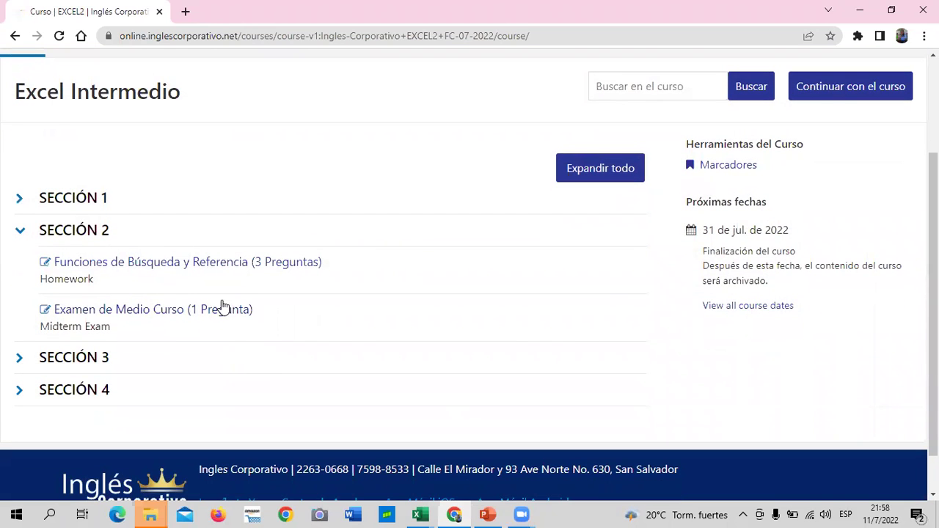
scroll(253, 361, down, 1)
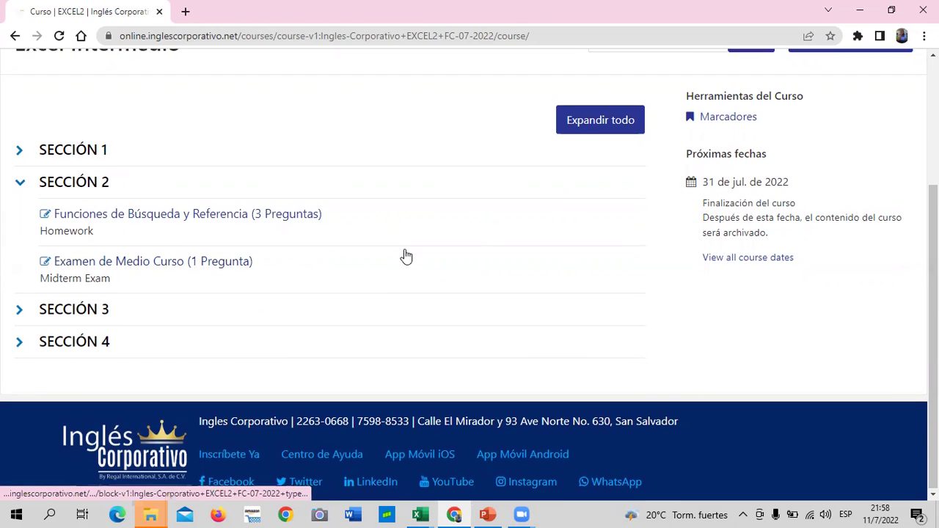
scroll(405, 255, up, 3)
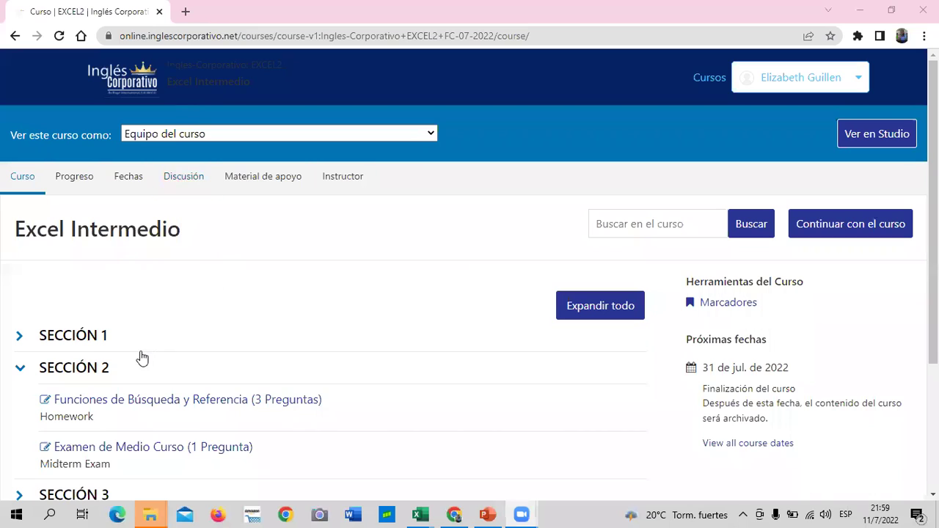
- Go from Funciones de Búsqueda y Referencia to the 2.4 Función BuscarV lesson and review its video and practice file
click(118, 403)
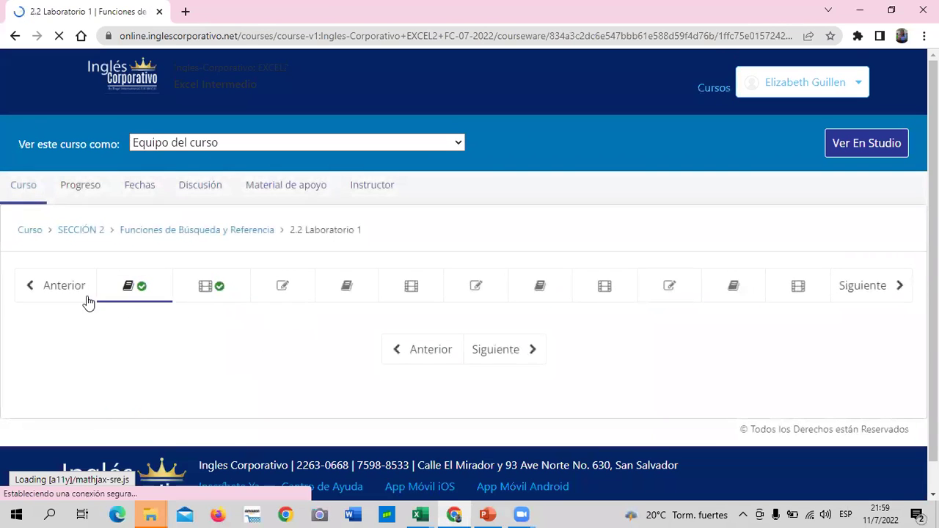
click(350, 292)
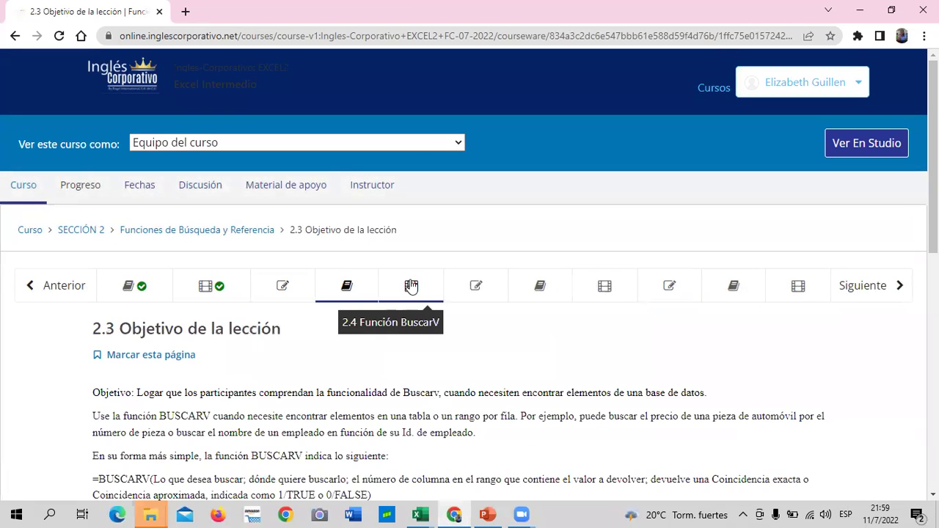
click(412, 287)
scroll(408, 332, down, 5)
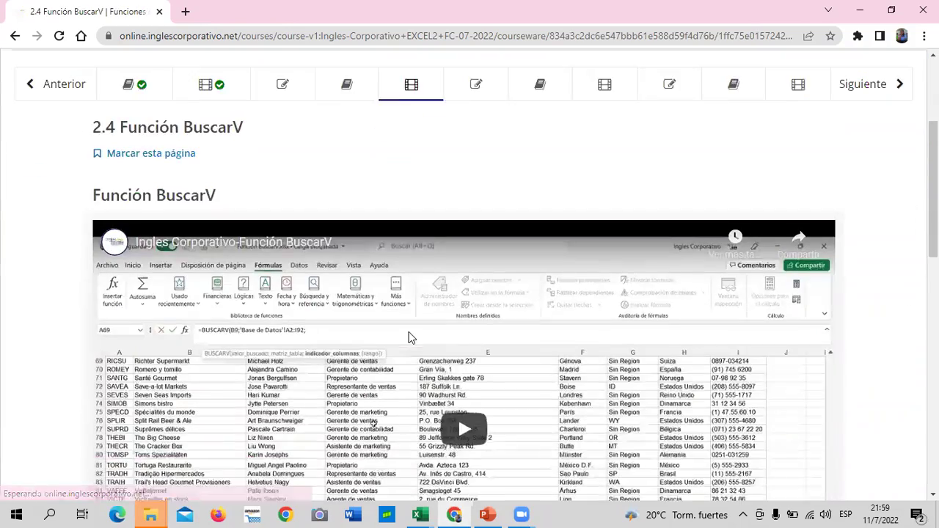
scroll(402, 338, down, 2)
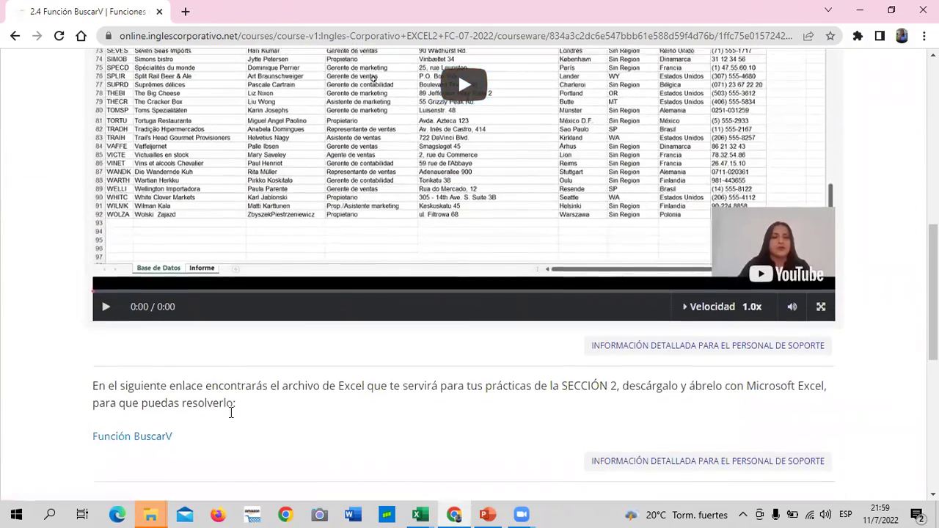
scroll(220, 415, up, 3)
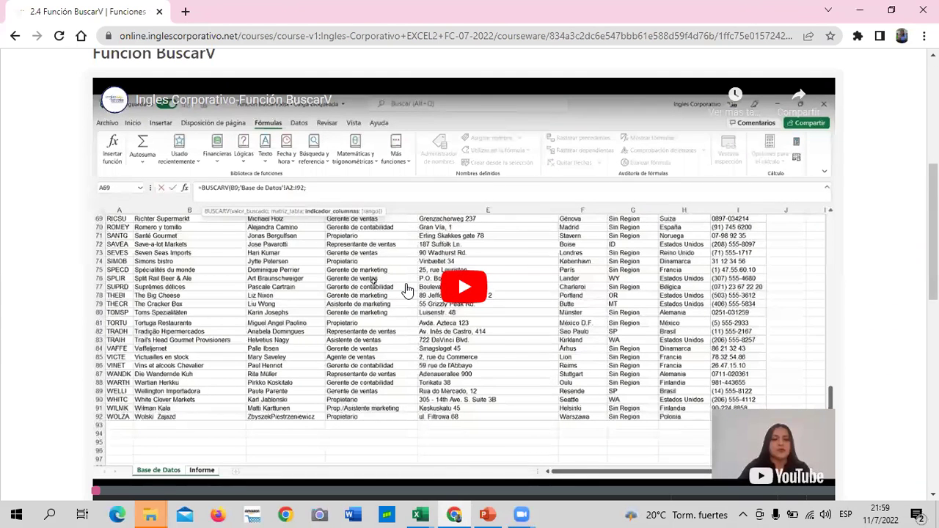
scroll(408, 290, up, 1)
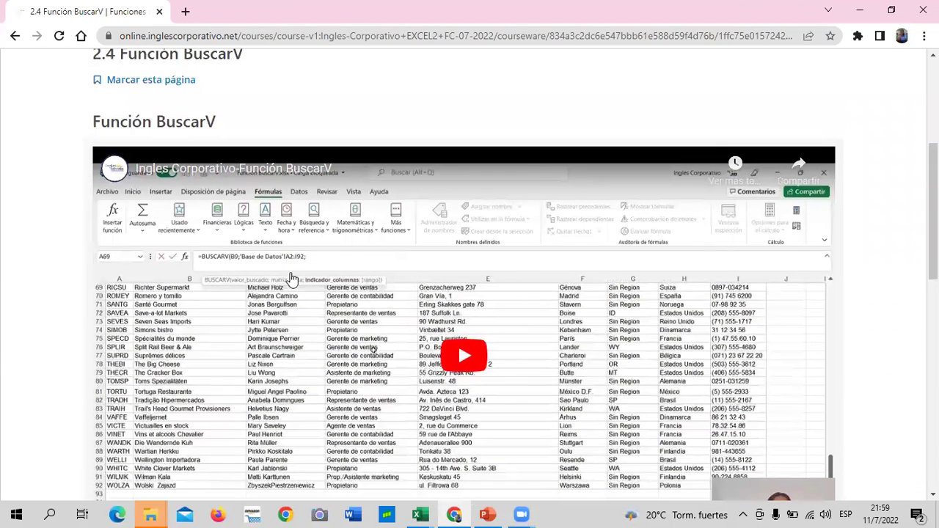
scroll(312, 253, up, 2)
scroll(306, 266, down, 4)
scroll(308, 267, down, 3)
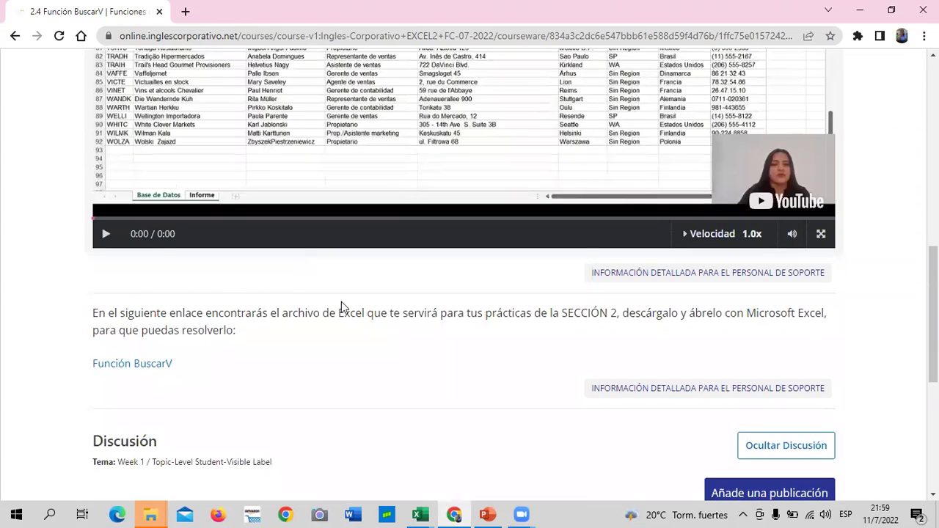
scroll(342, 308, up, 4)
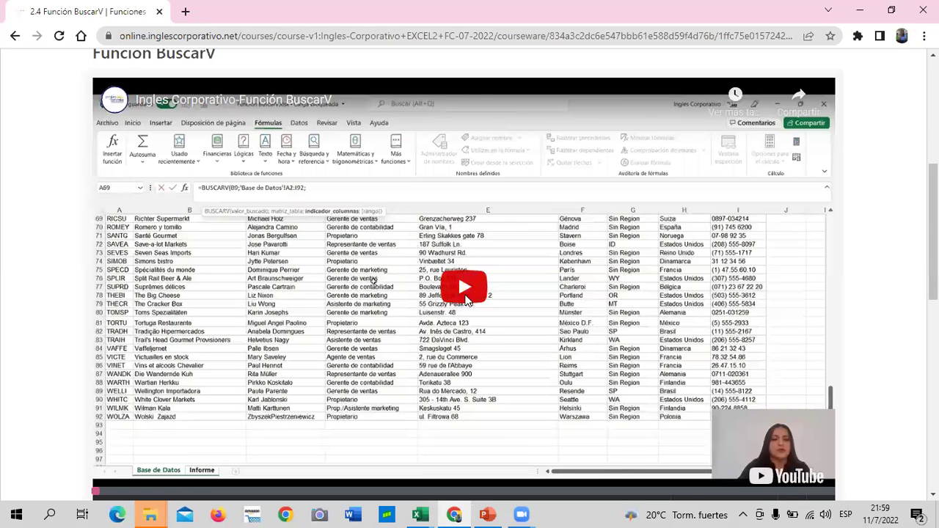
scroll(505, 229, up, 3)
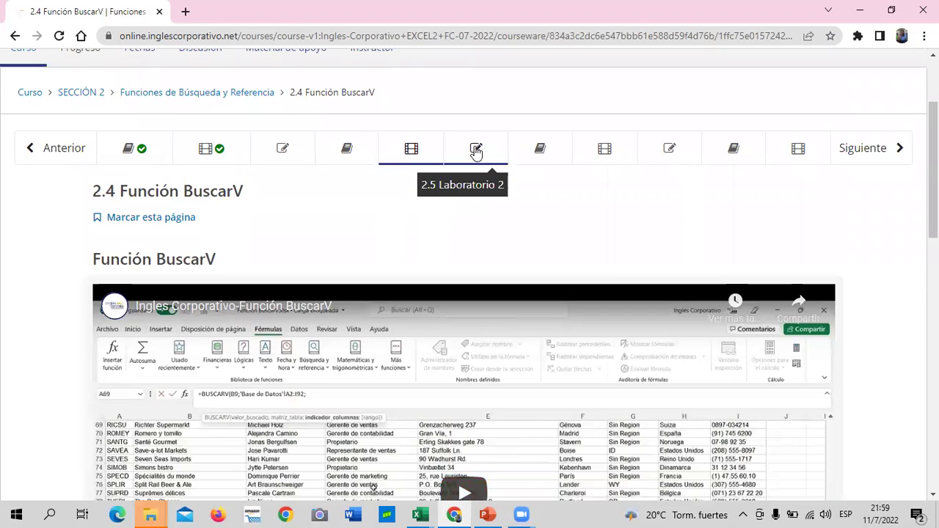